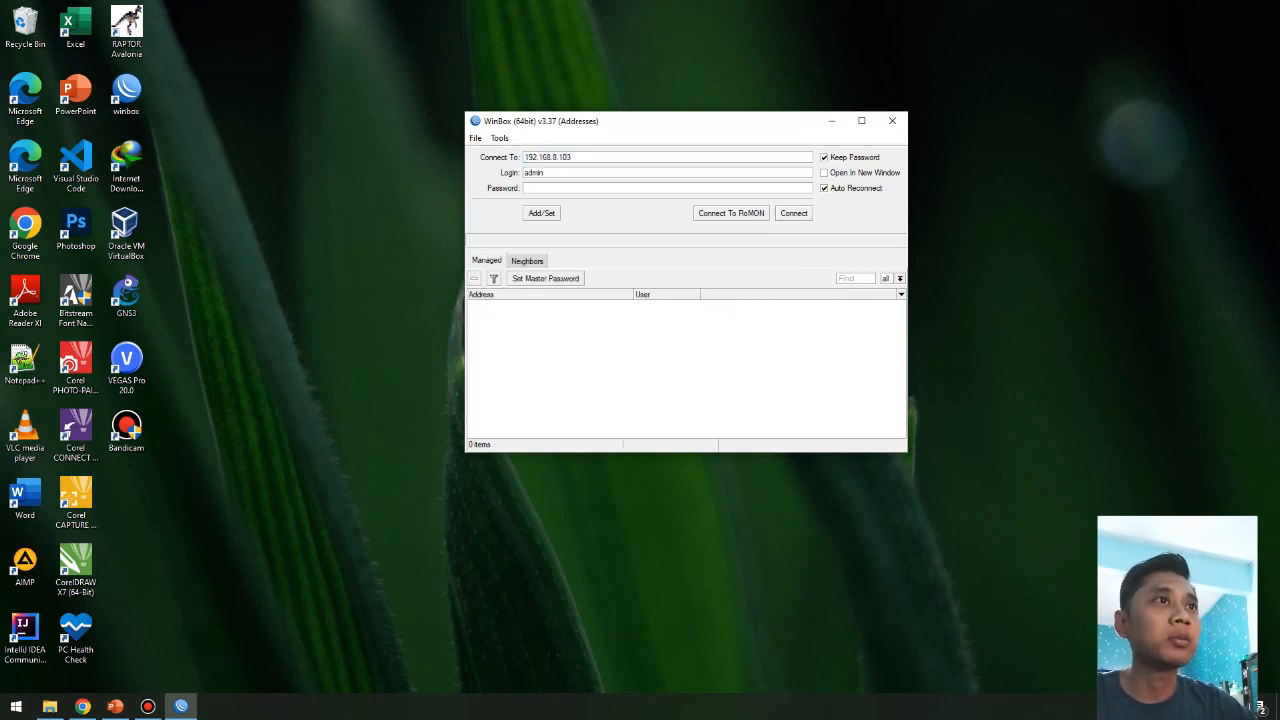
Step: Connect as admin to the hAP lite router via its MAC address from the refreshed Neighbors list
click(527, 261)
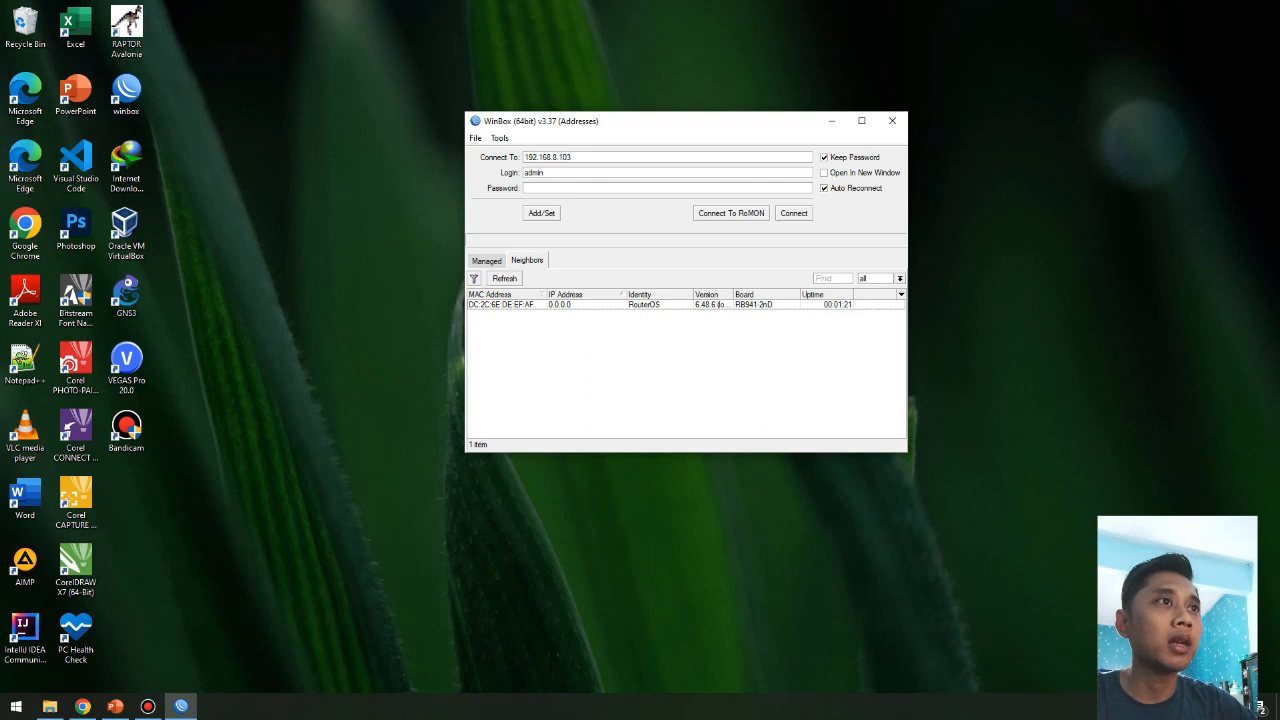
click(505, 279)
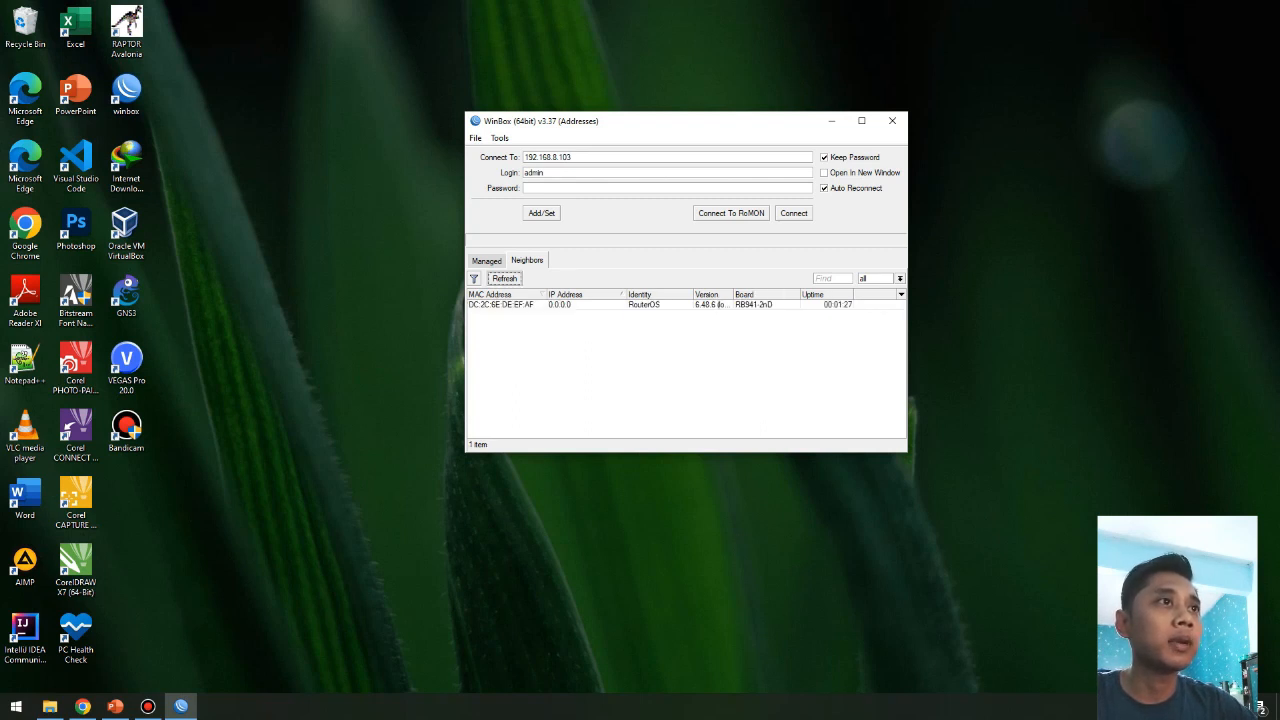
click(501, 305)
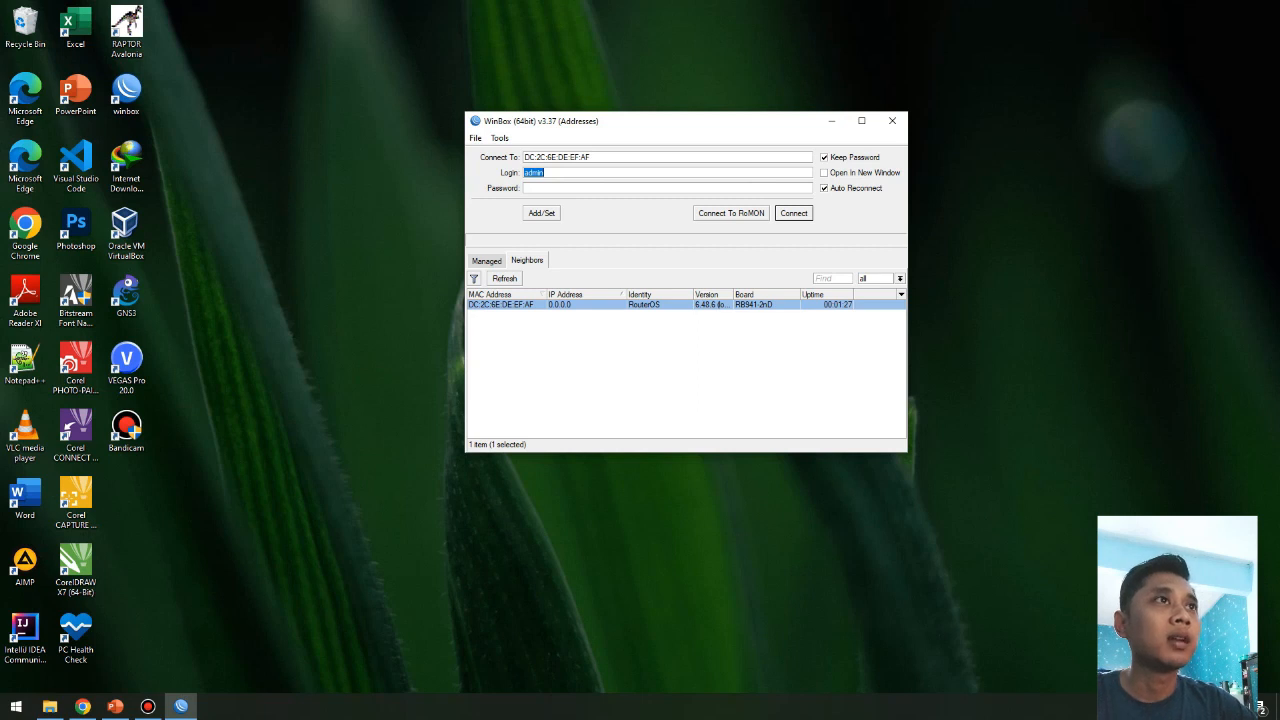
click(580, 188)
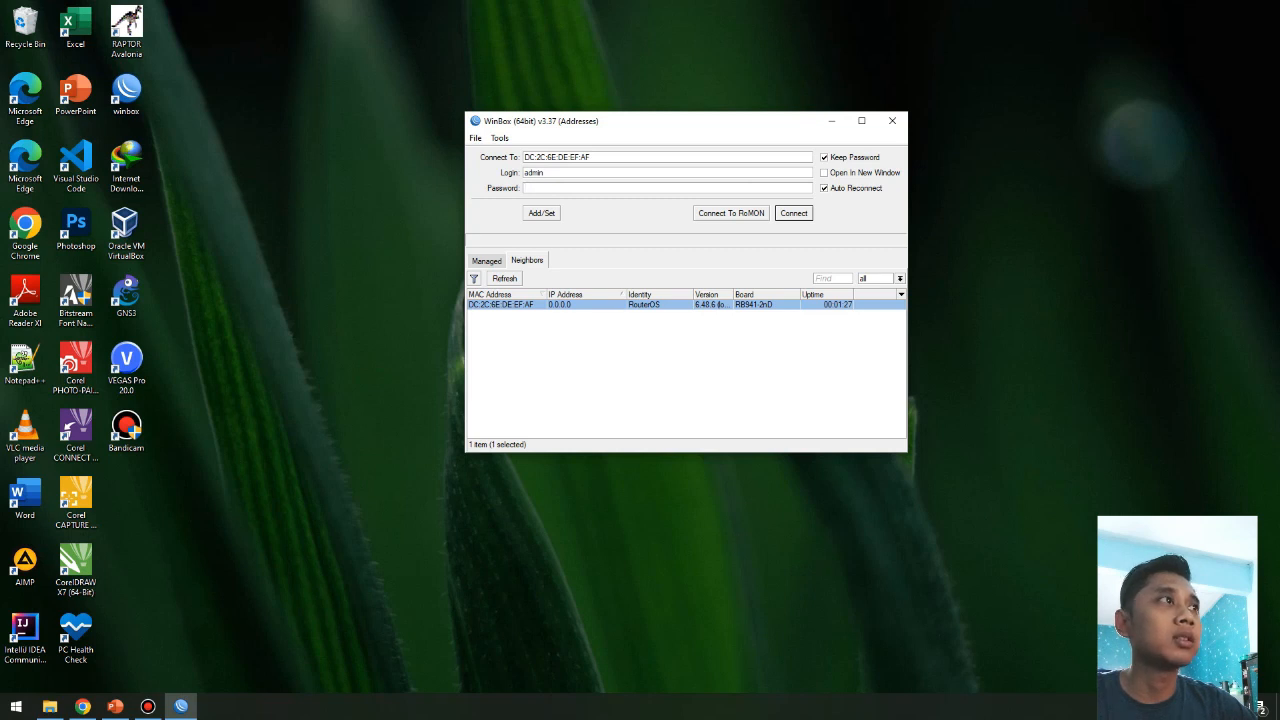
key(Return)
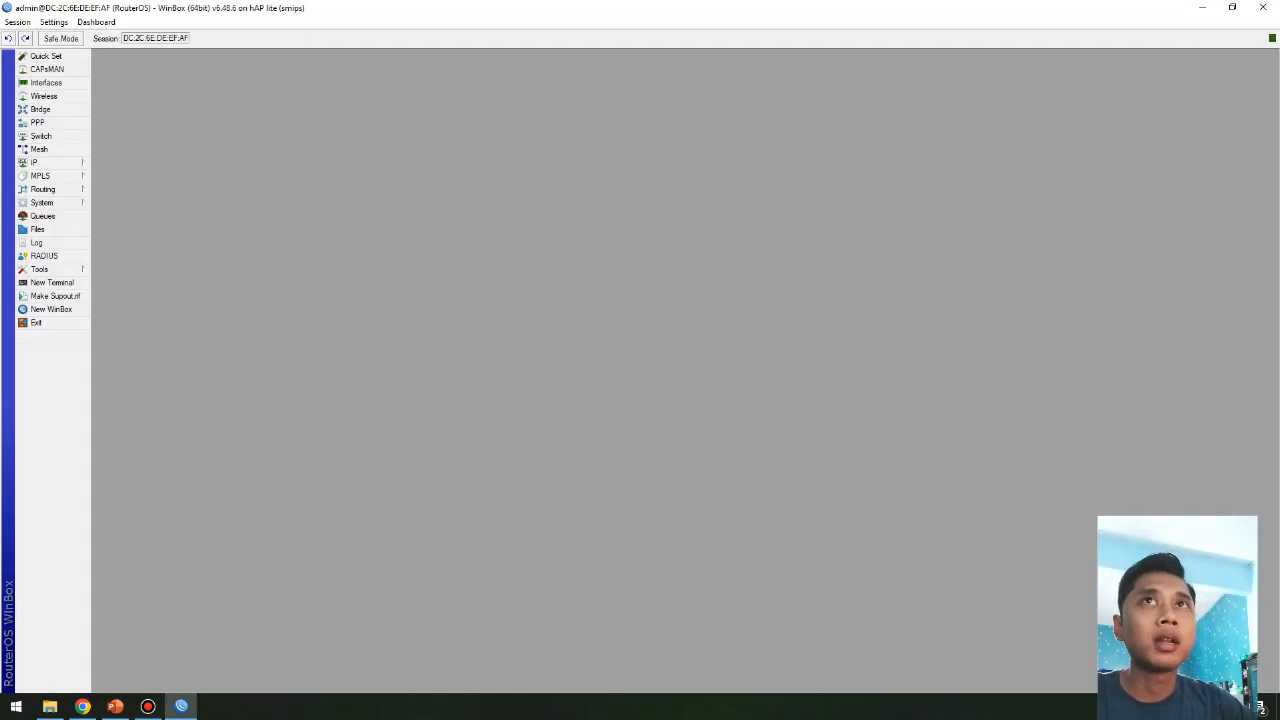
Step: Rename interface ether1 to '1. Internet'
click(46, 82)
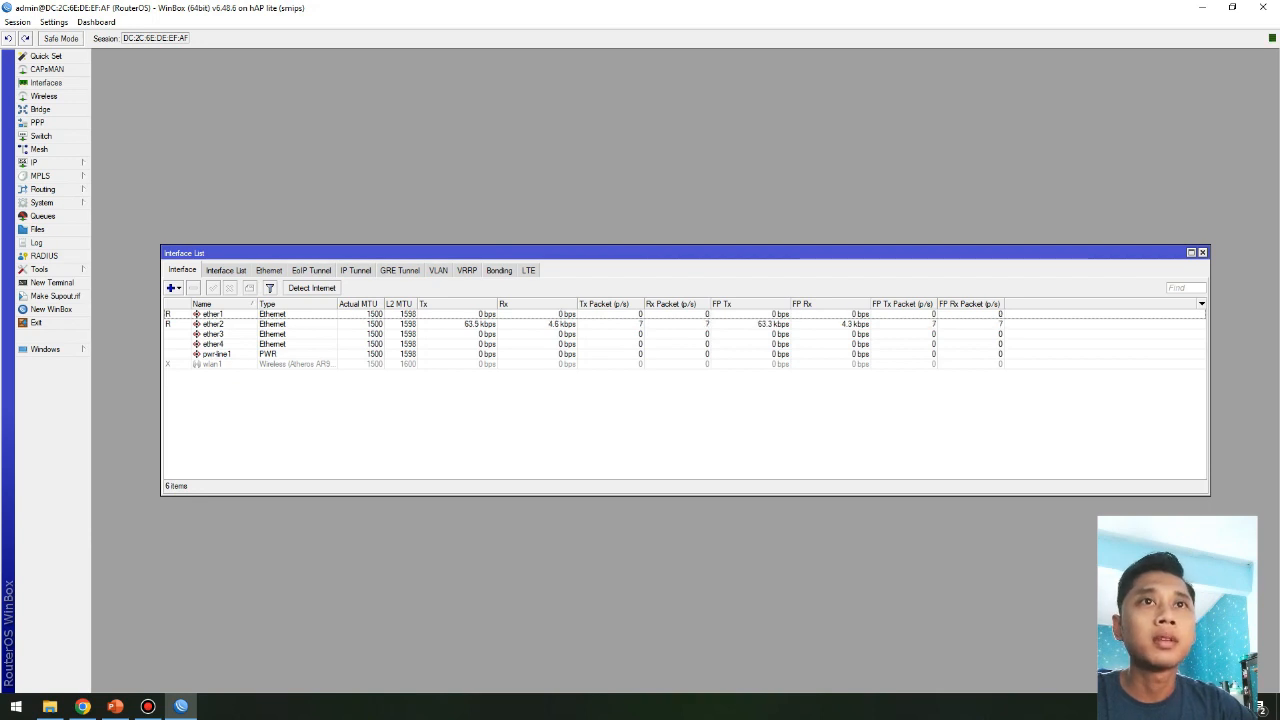
click(213, 314)
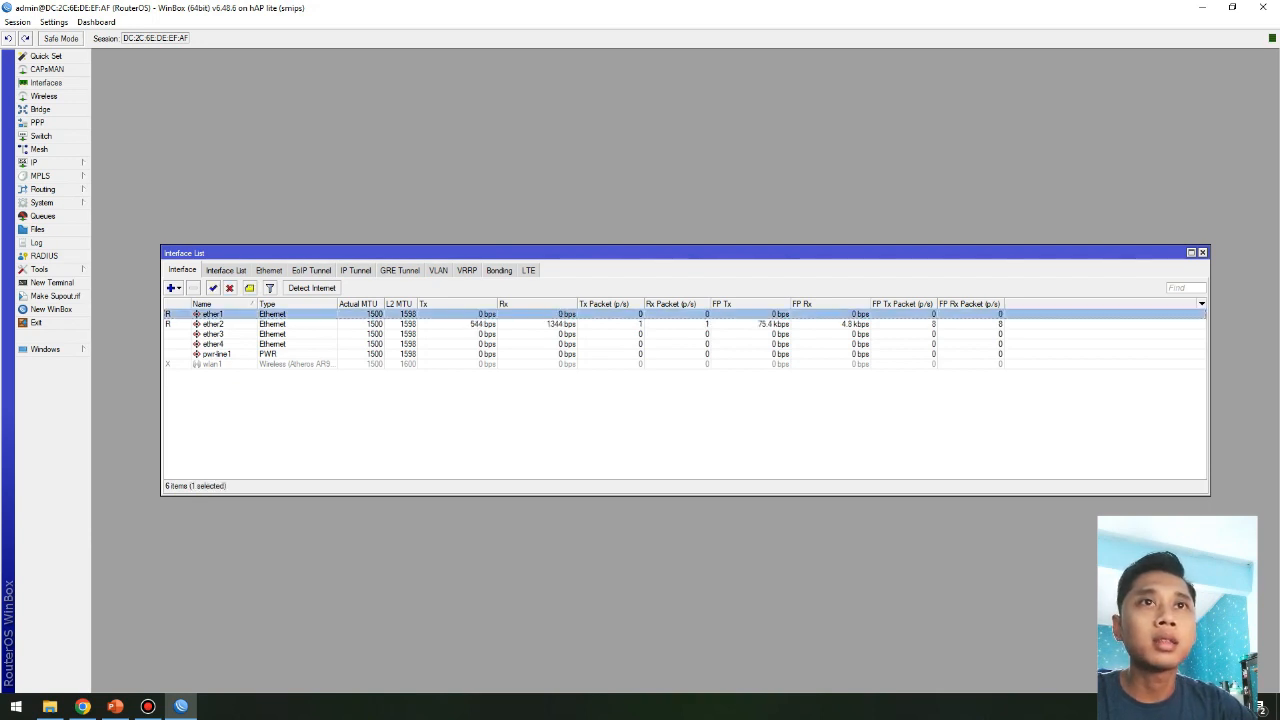
click(213, 344)
click(213, 364)
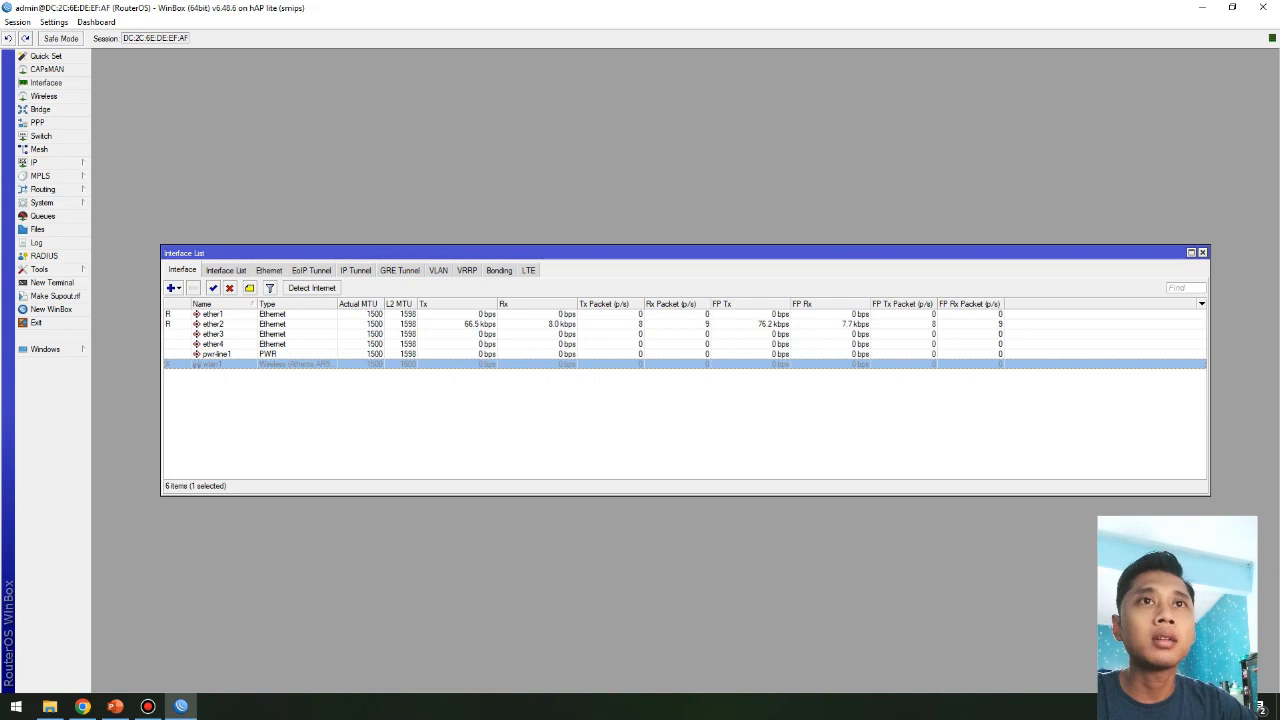
click(213, 314)
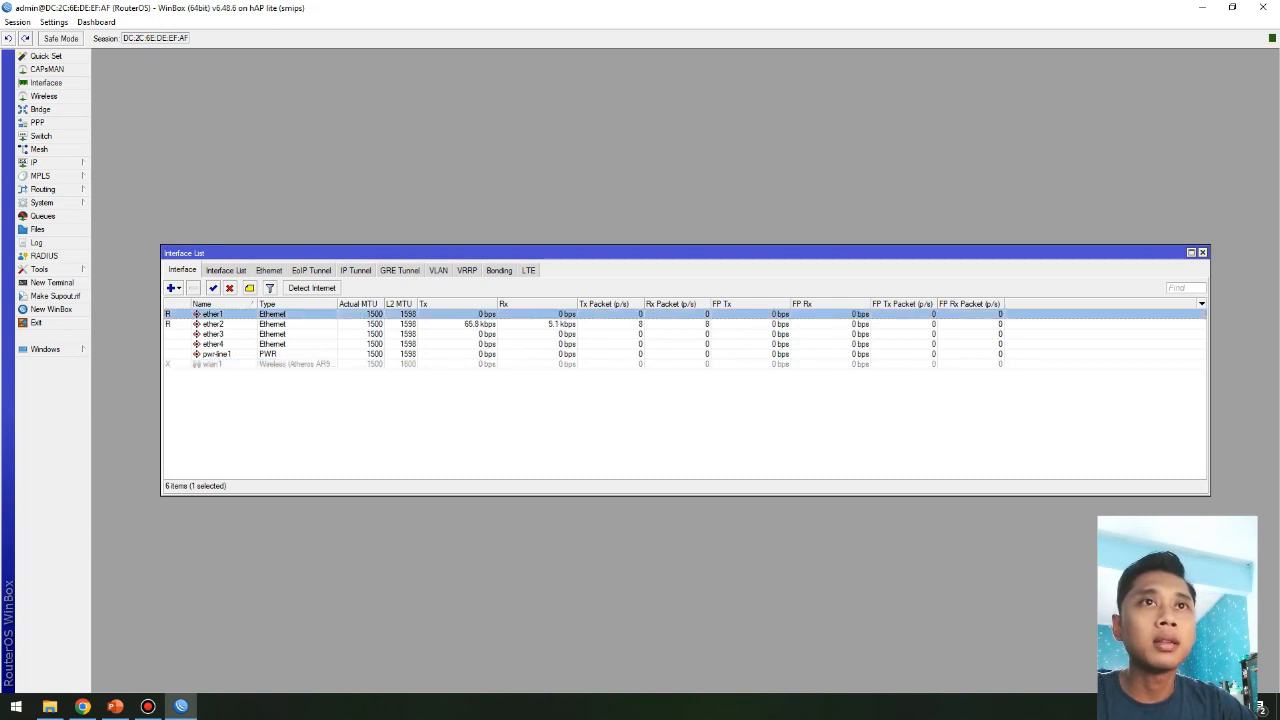
double_click(213, 314)
click(660, 229)
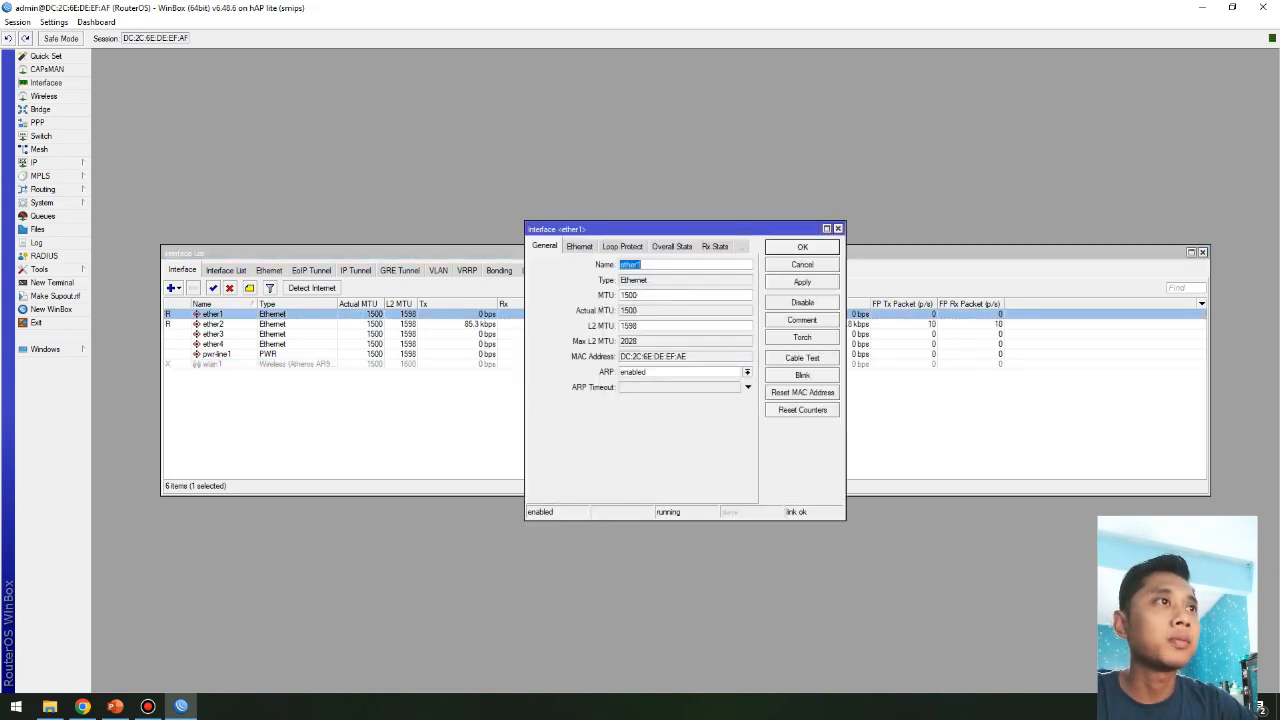
text(I)
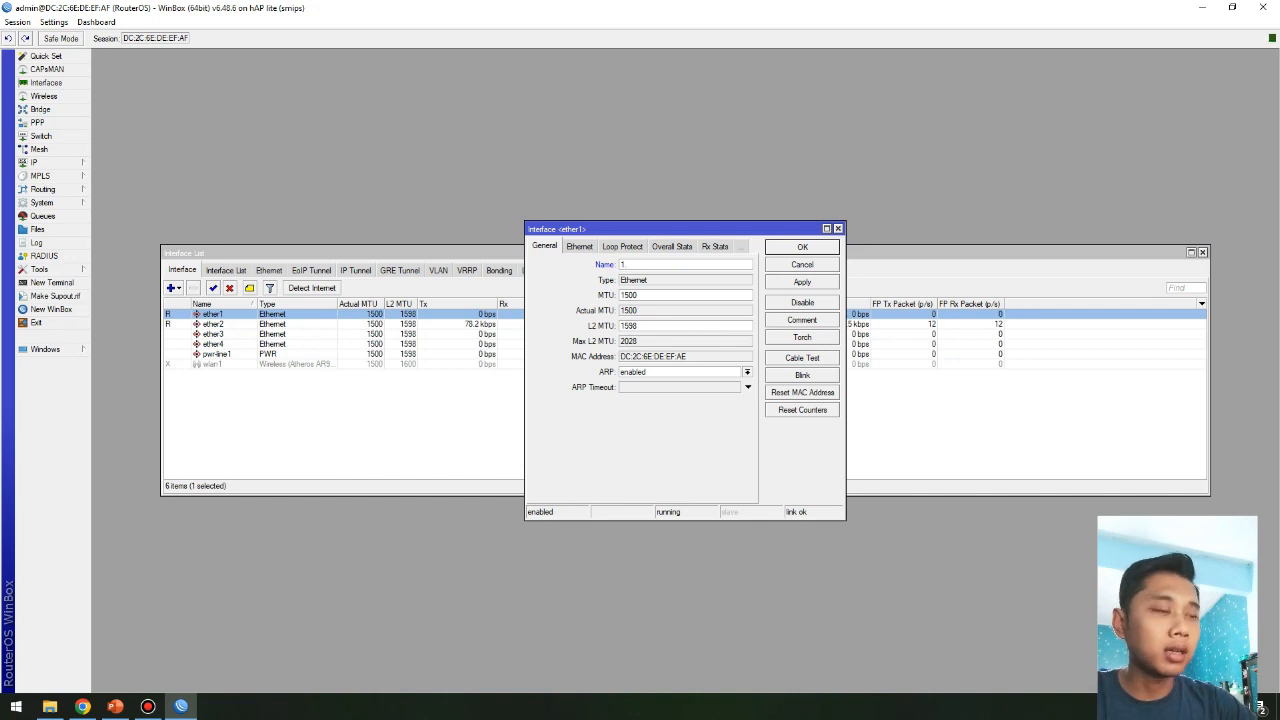
text(. Internet)
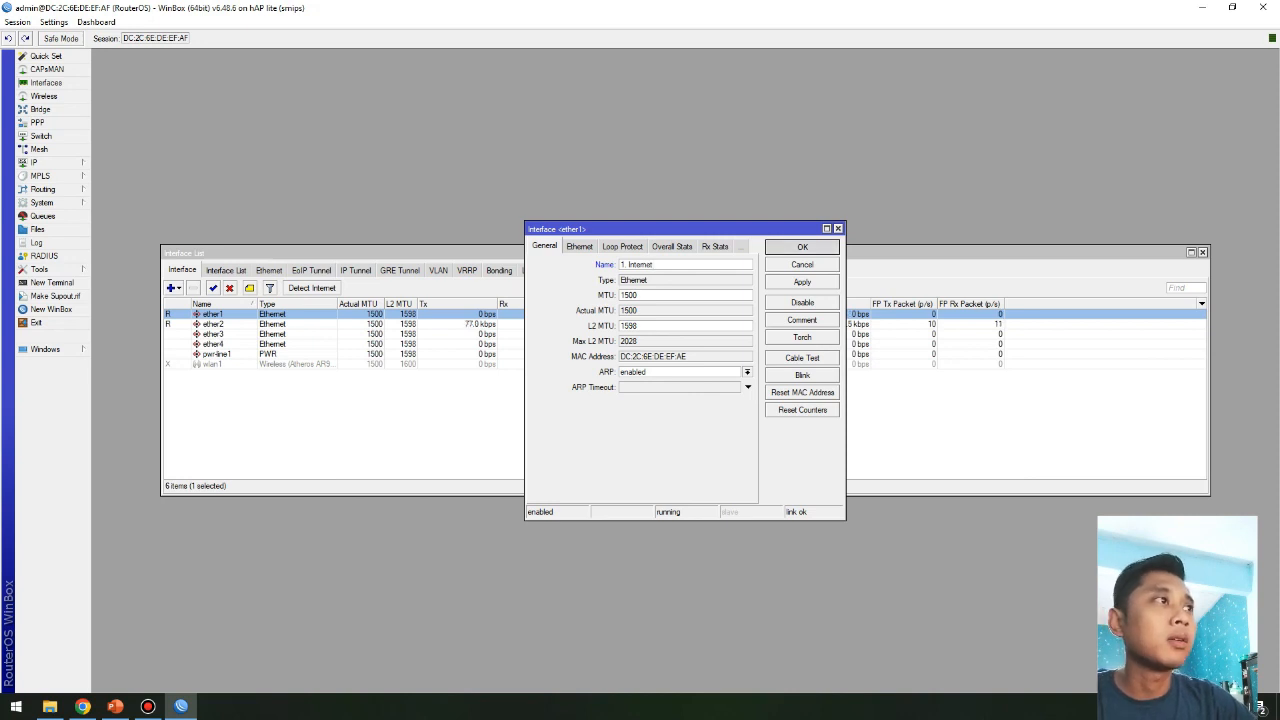
key(Return)
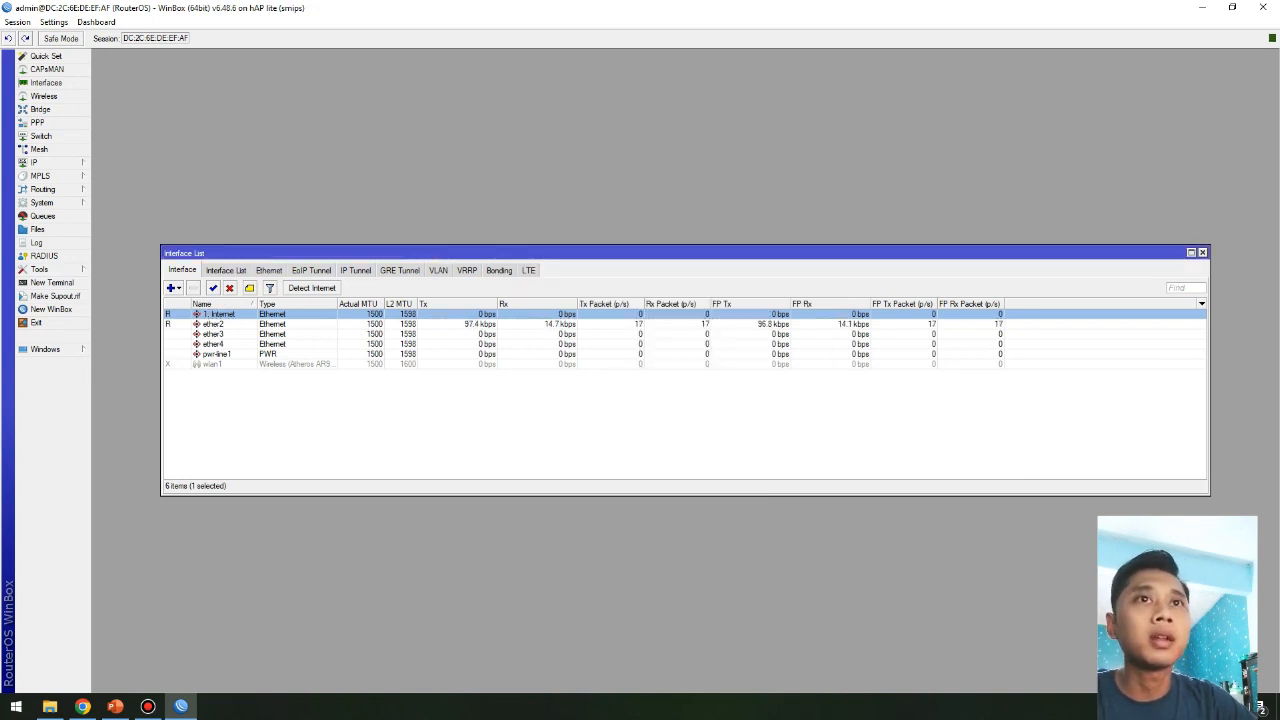
Step: Rename ether2 to '2. LAN' and enable the disabled wlan1 wireless interface
double_click(213, 324)
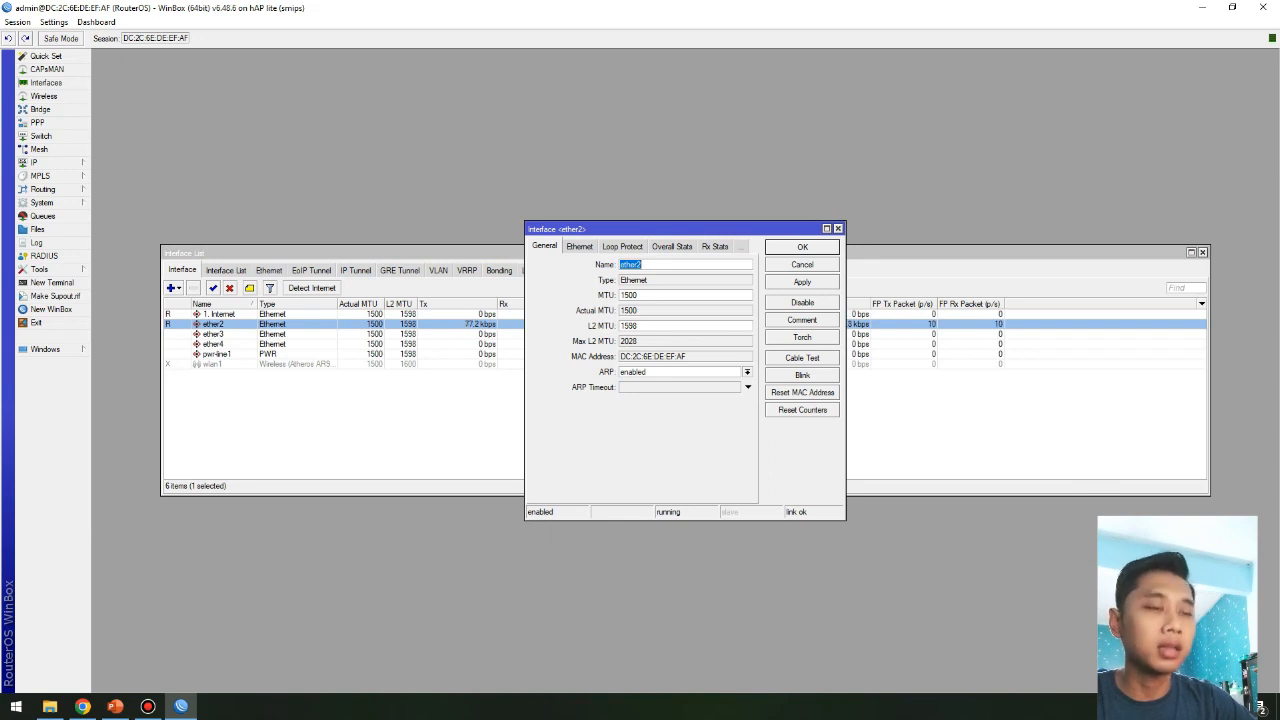
text(2.)
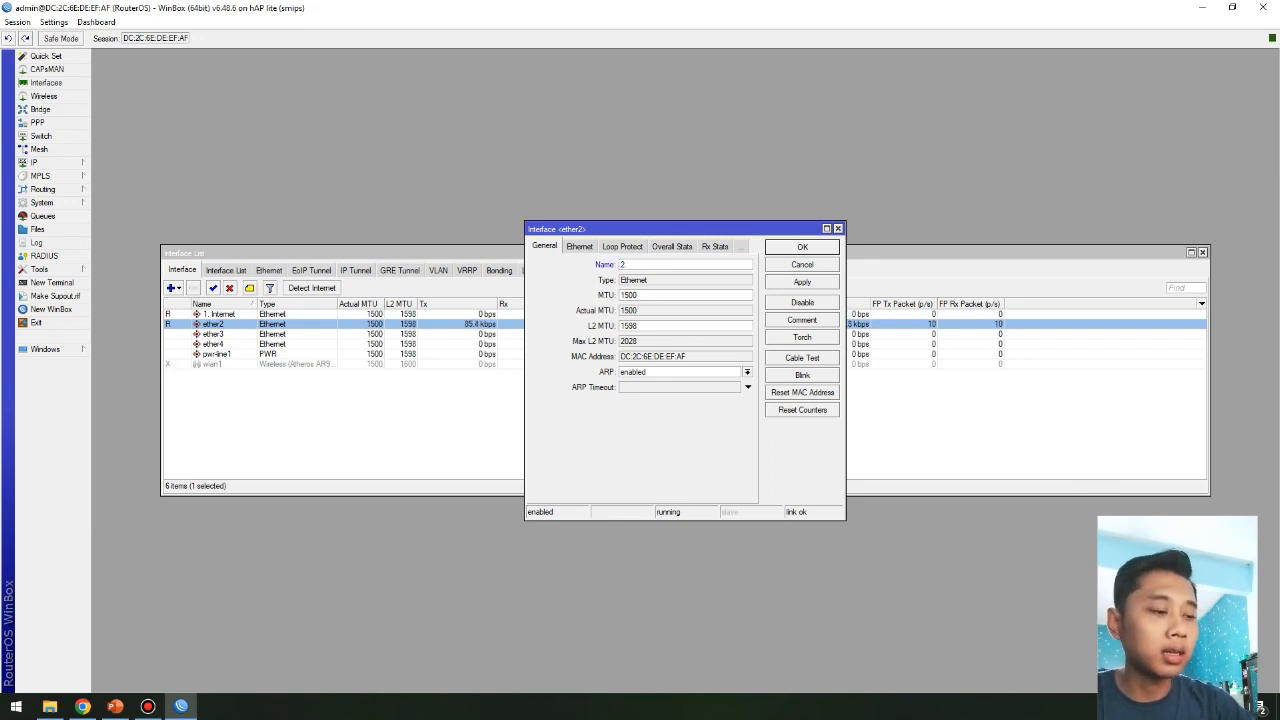
text( LAN)
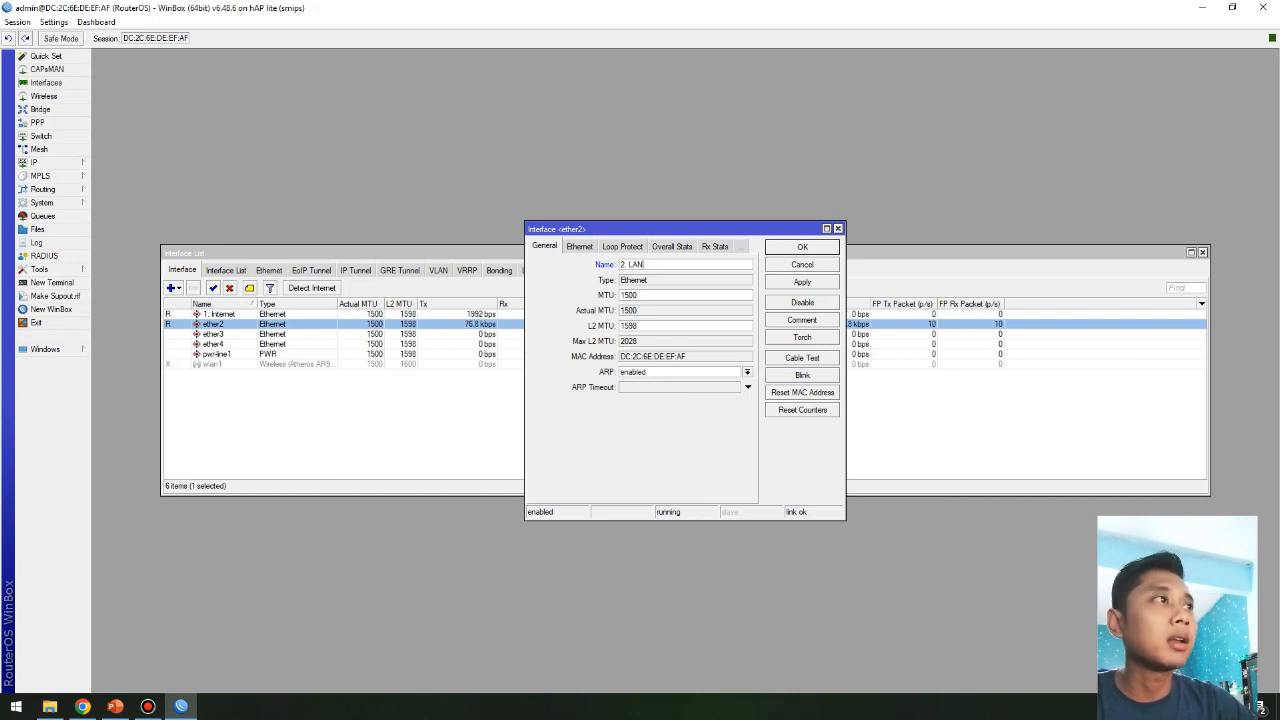
key(Return)
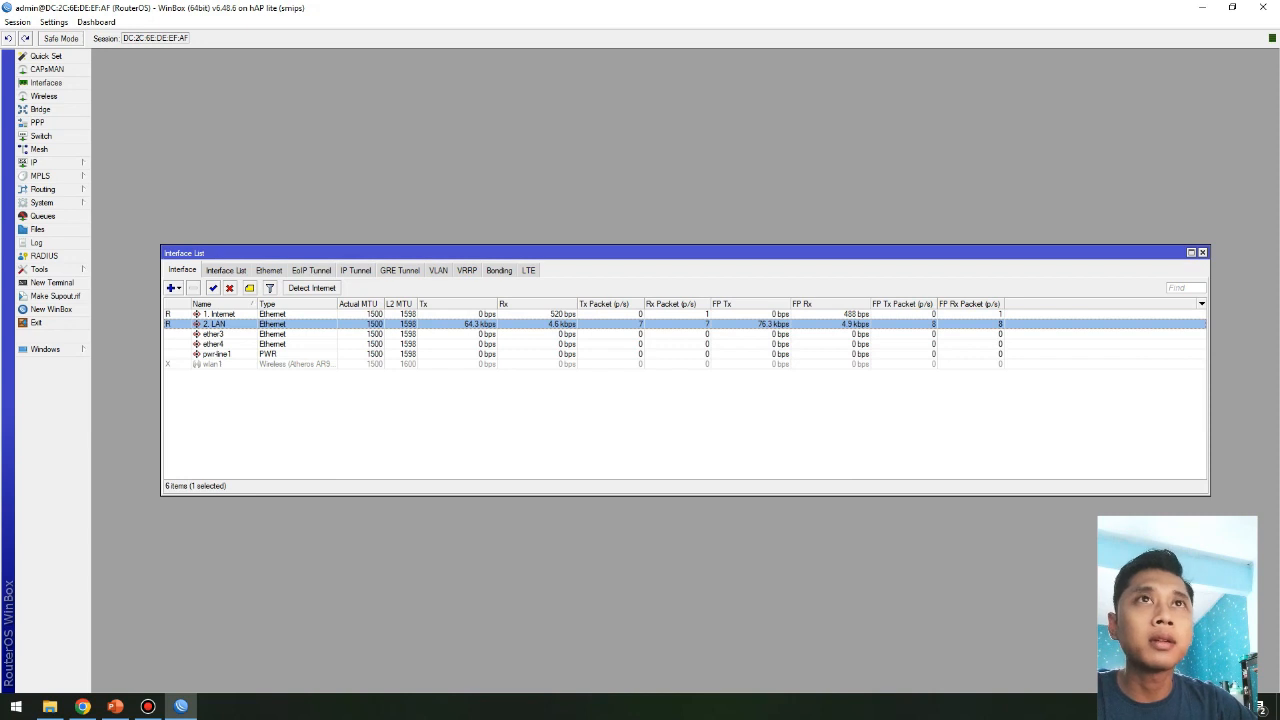
click(214, 364)
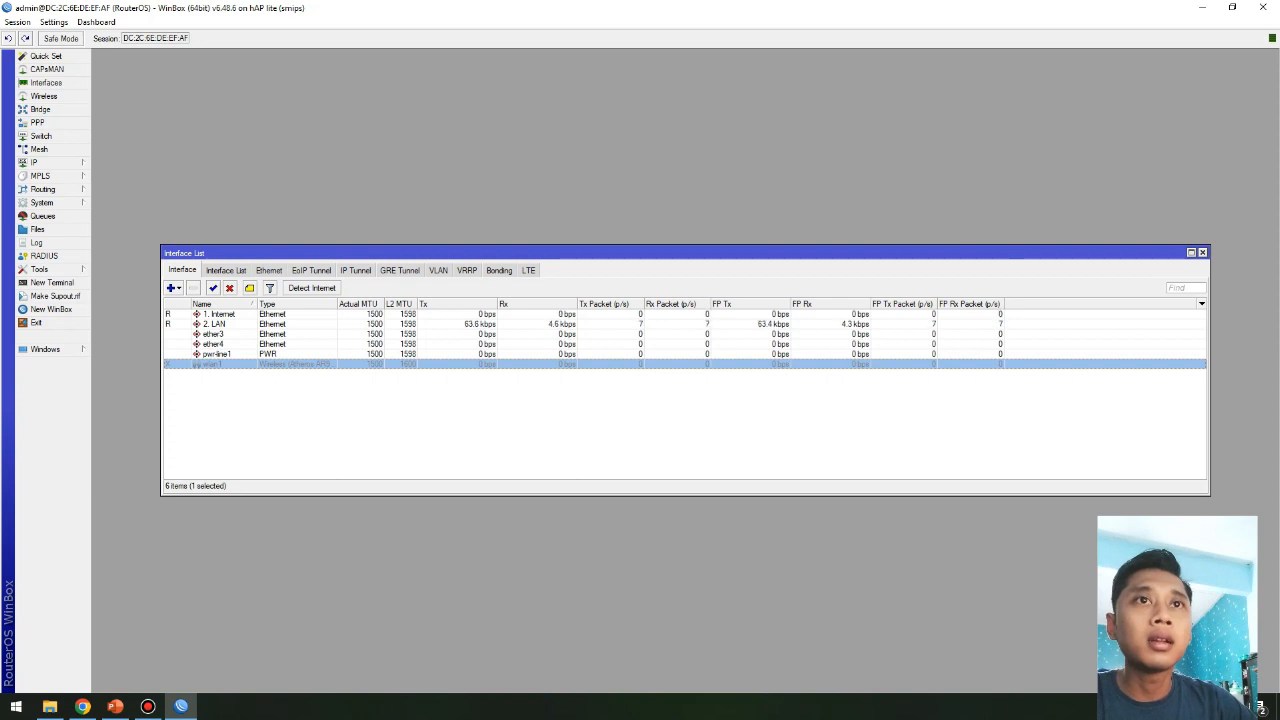
click(212, 288)
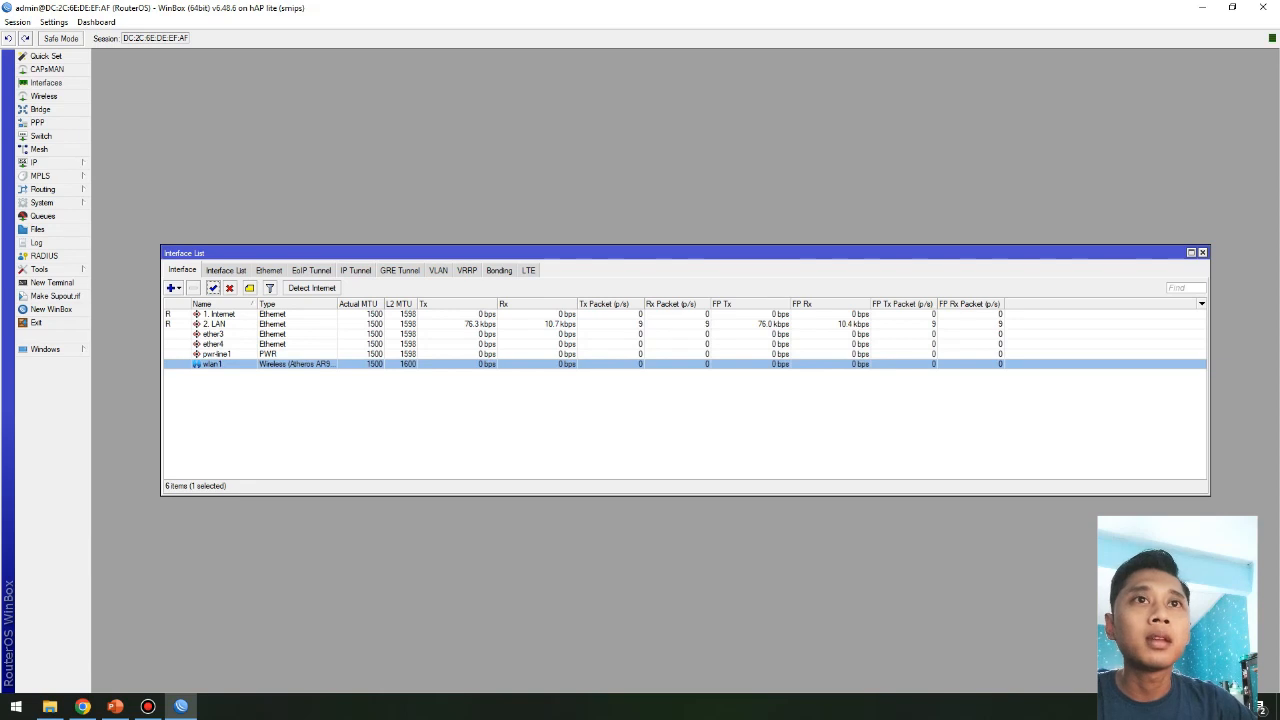
Step: Rename the wlan1 interface to 'Hotspot' and apply
double_click(213, 364)
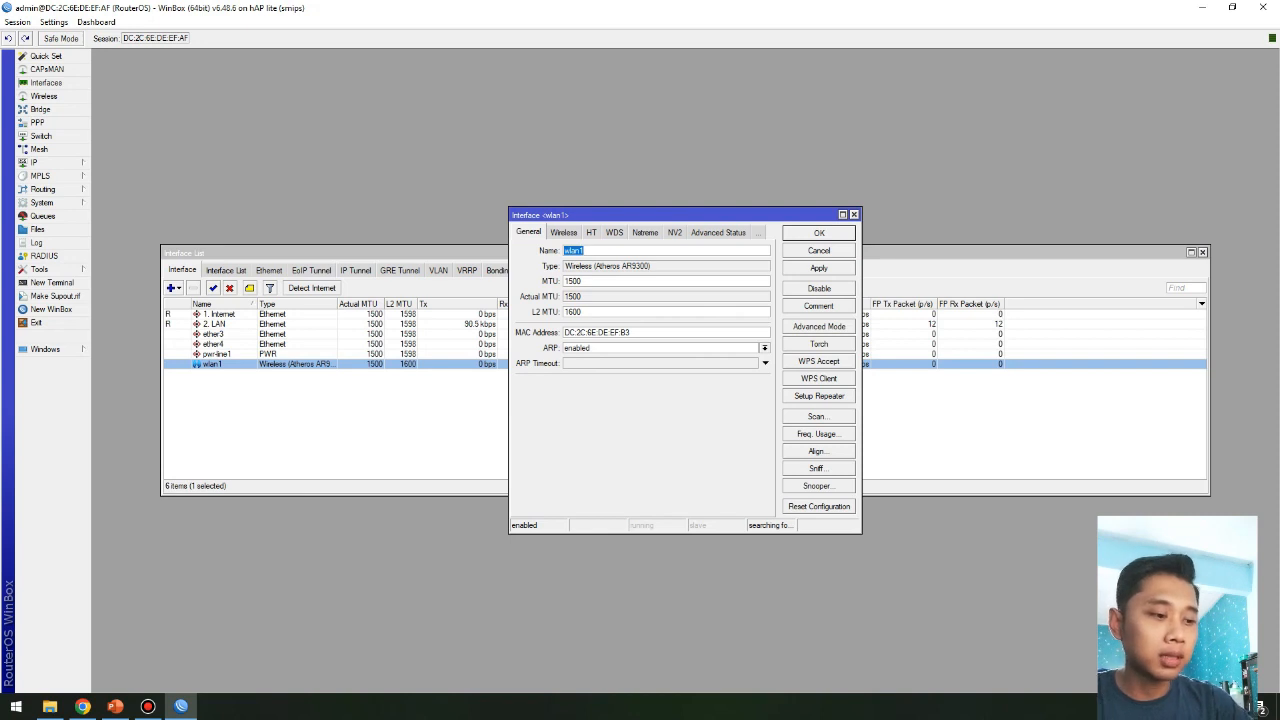
text(Hotspot)
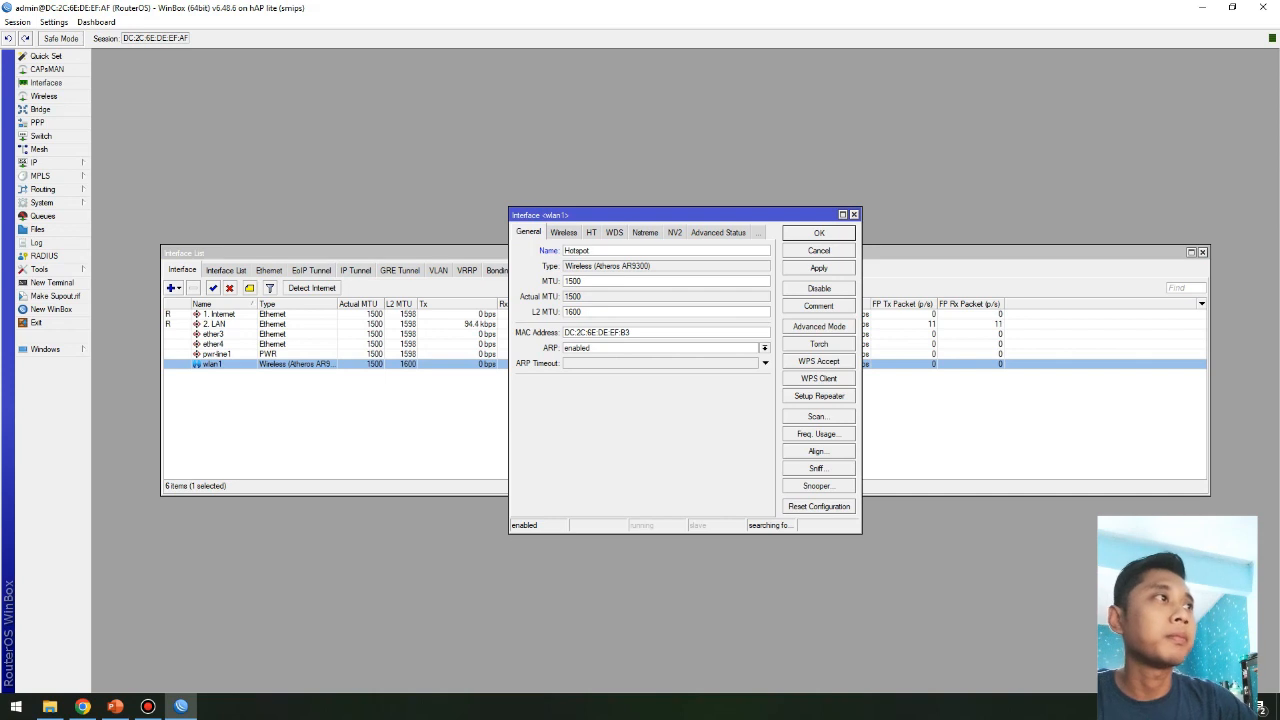
click(819, 268)
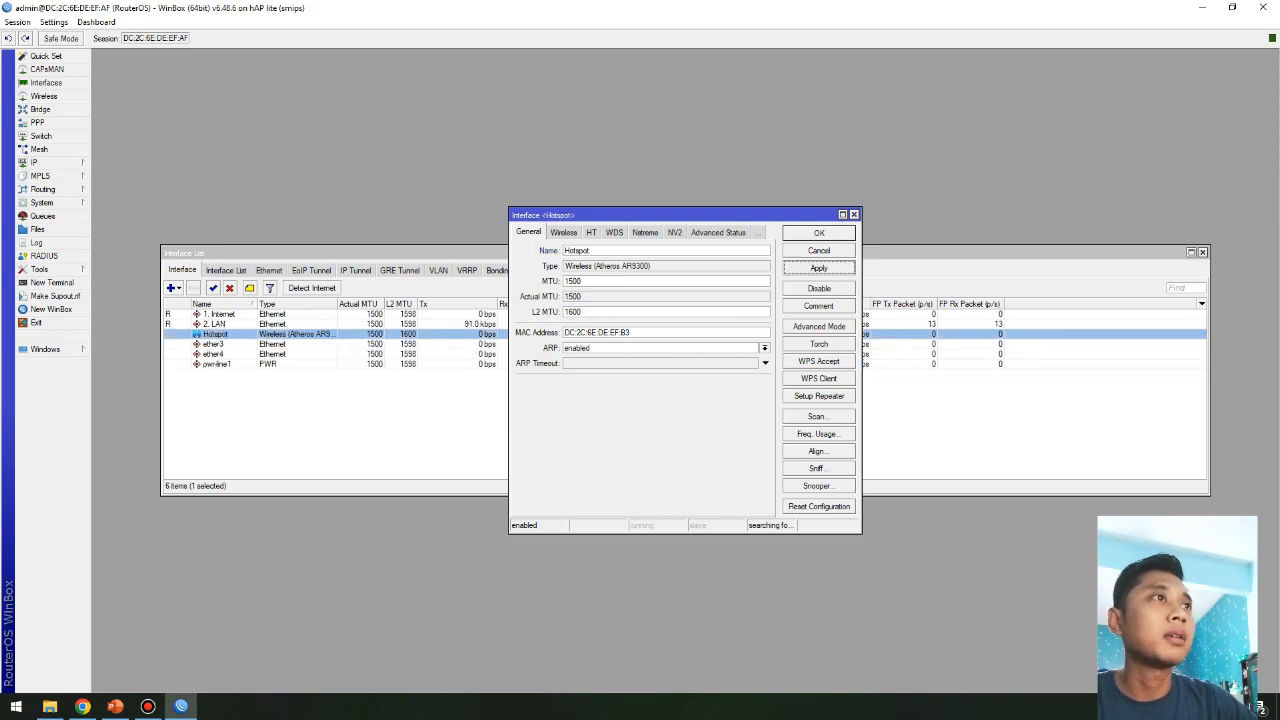
Step: Set the wireless mode to ap bridge, band 2GHz-B/G/N, and frequency 2462
click(564, 232)
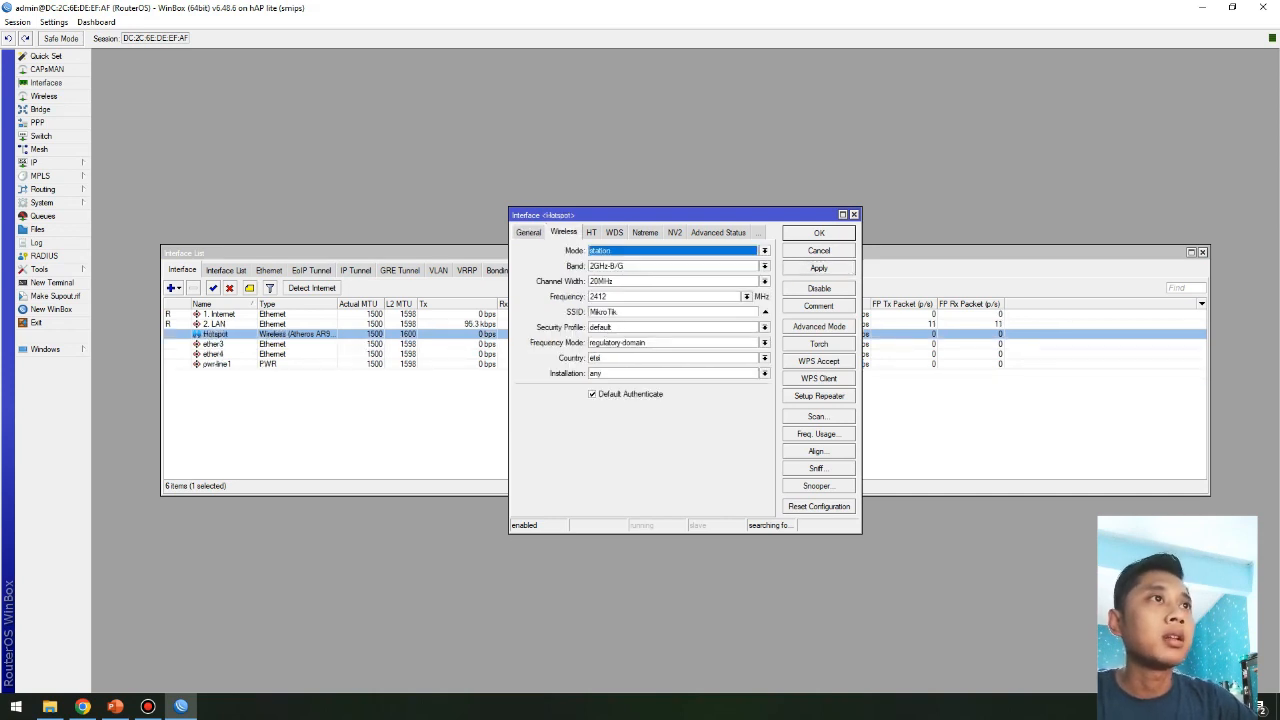
click(765, 251)
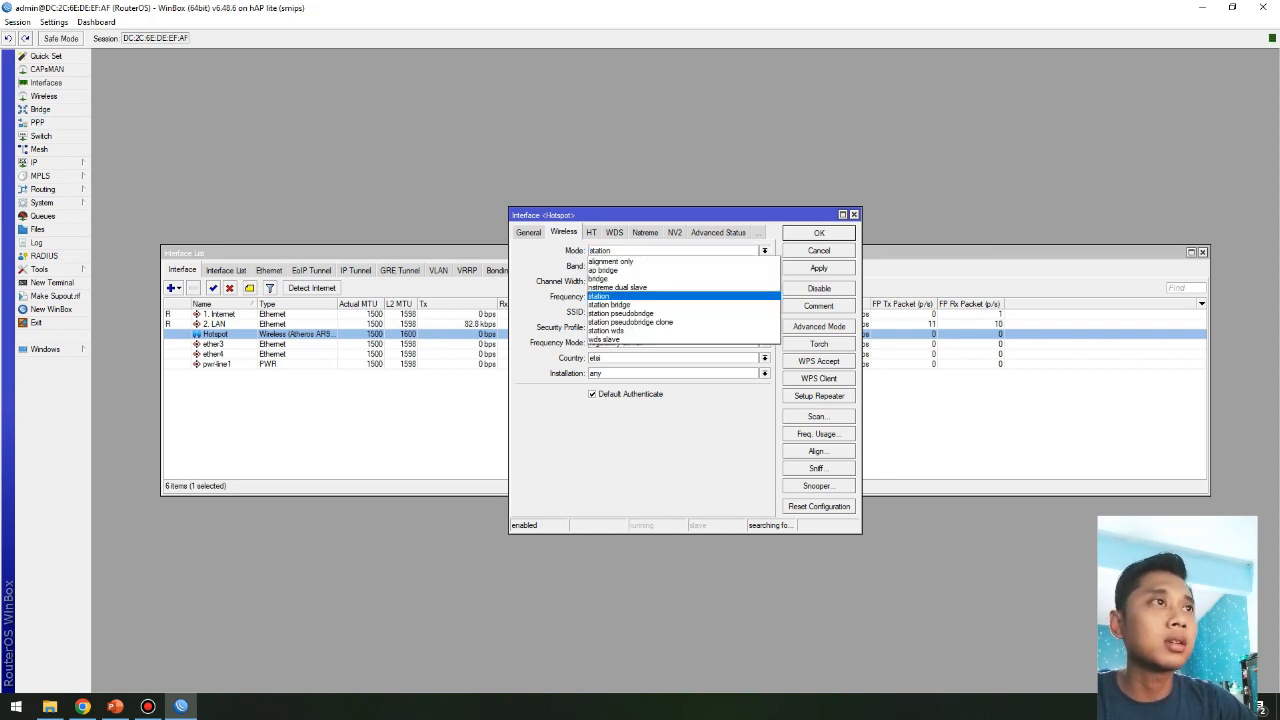
click(604, 270)
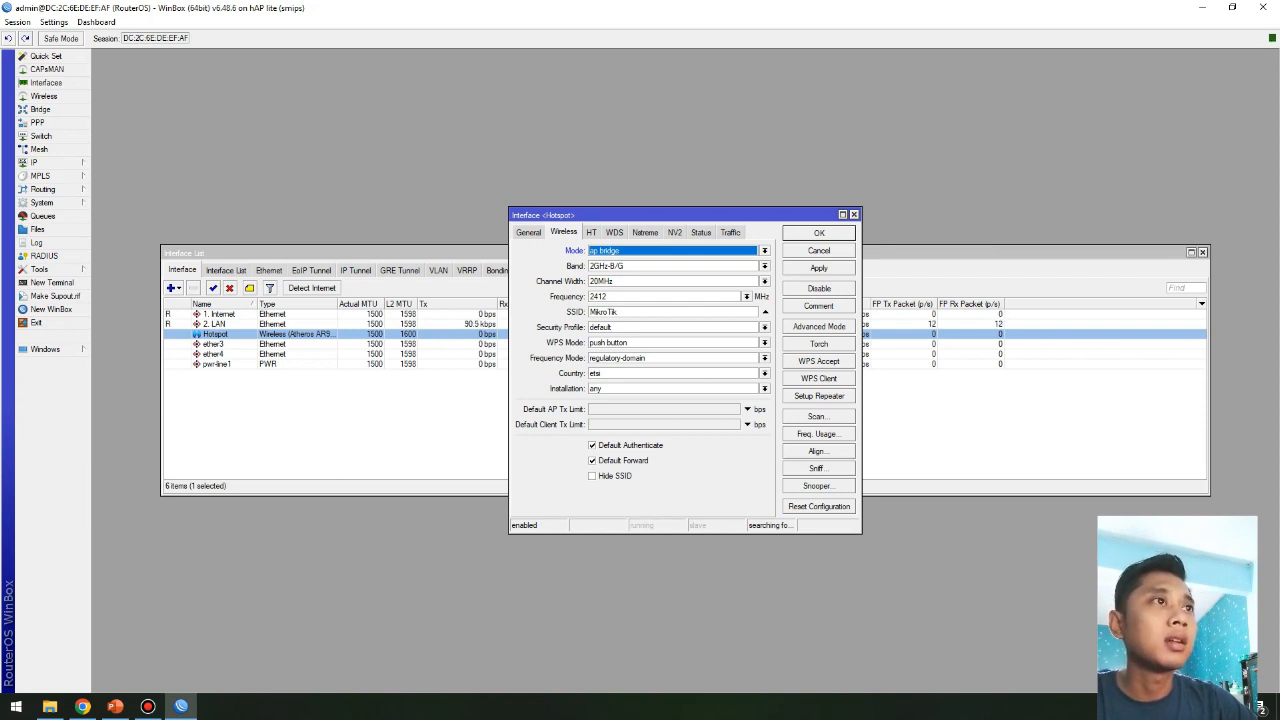
click(765, 266)
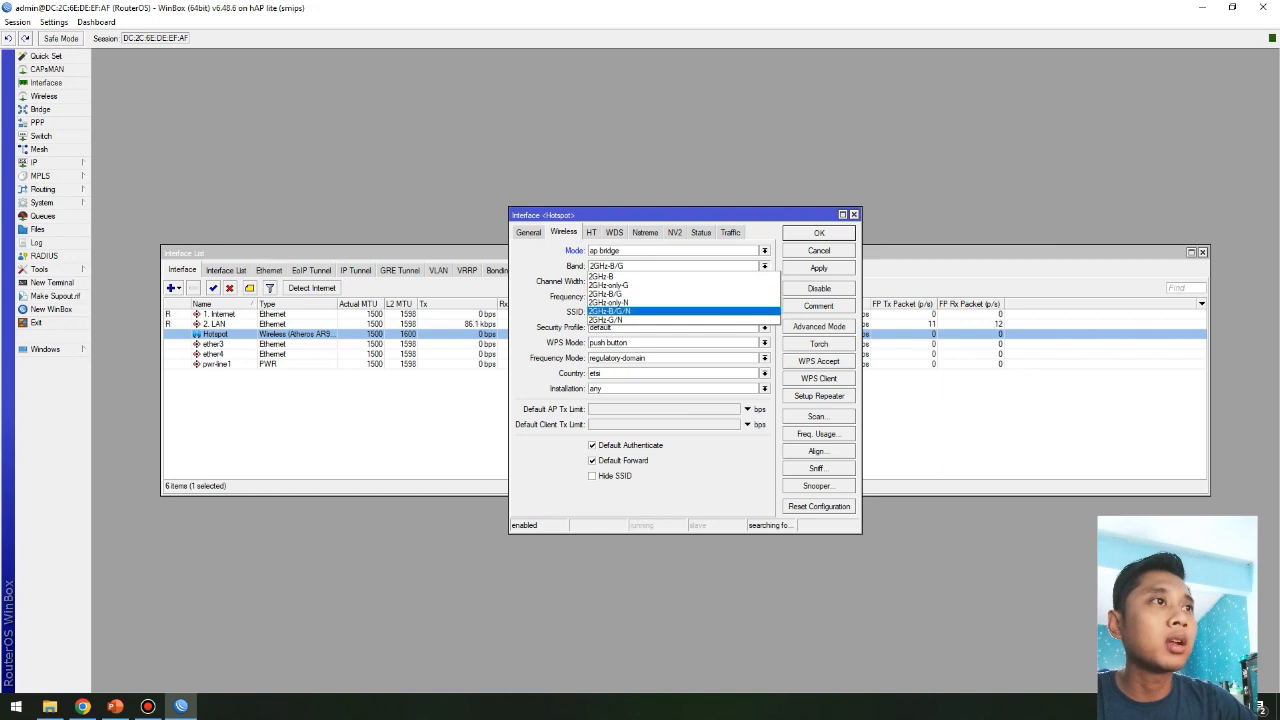
key(Return)
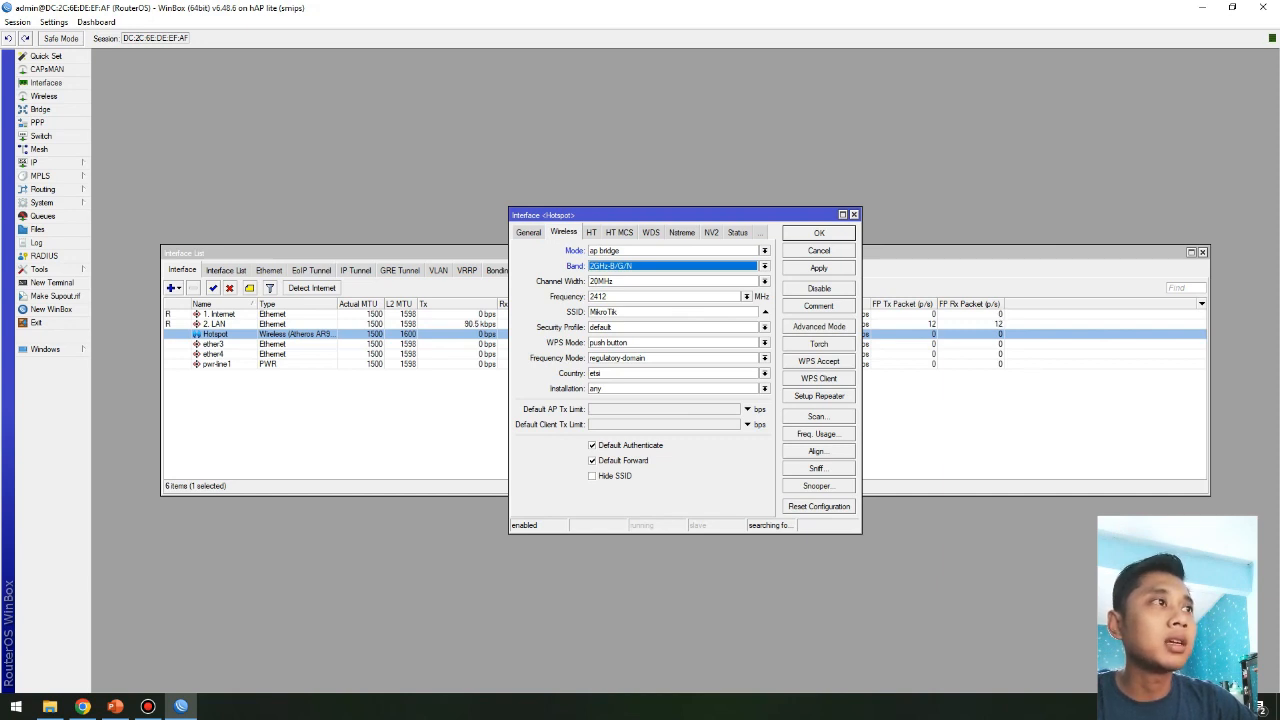
click(612, 297)
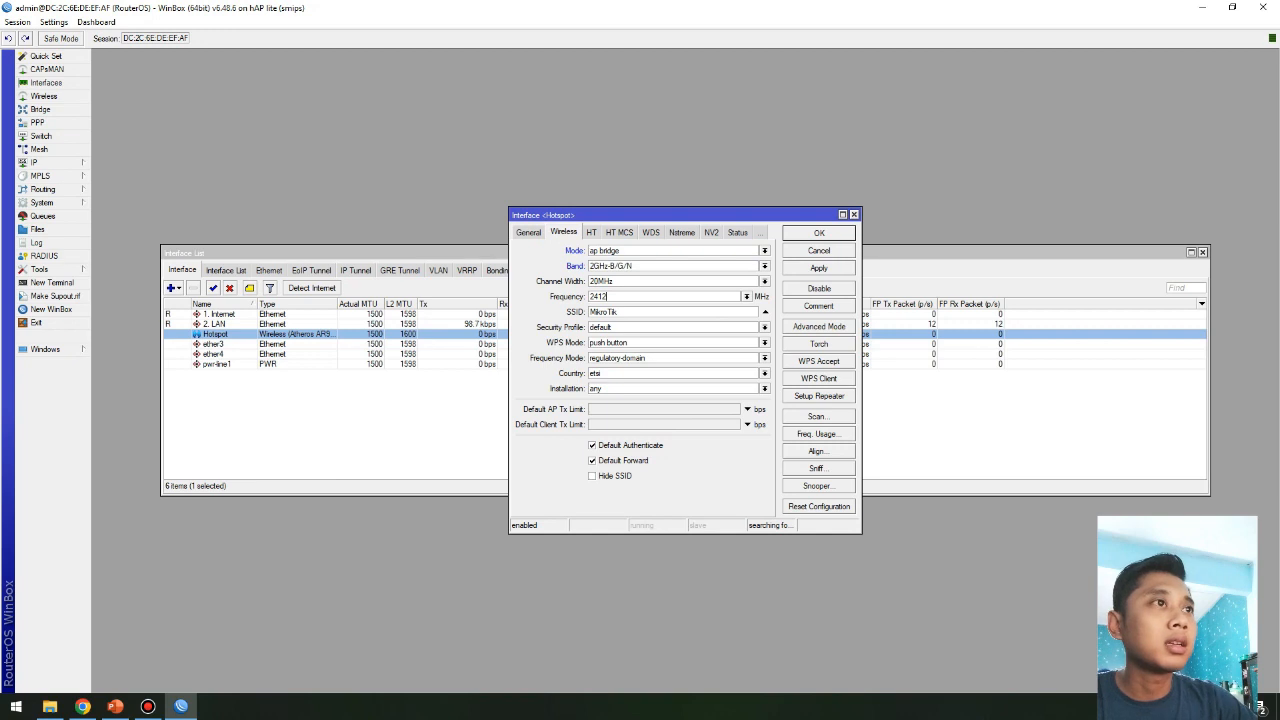
drag(603, 297, 598, 297)
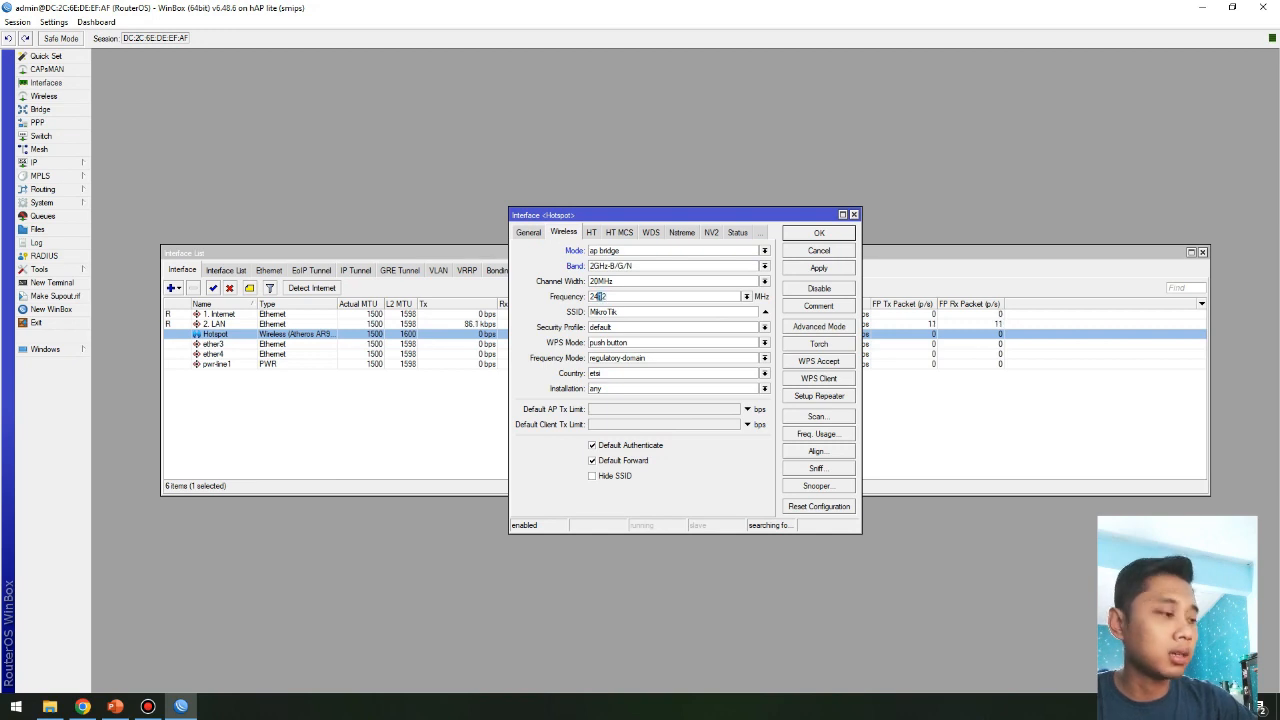
text(6)
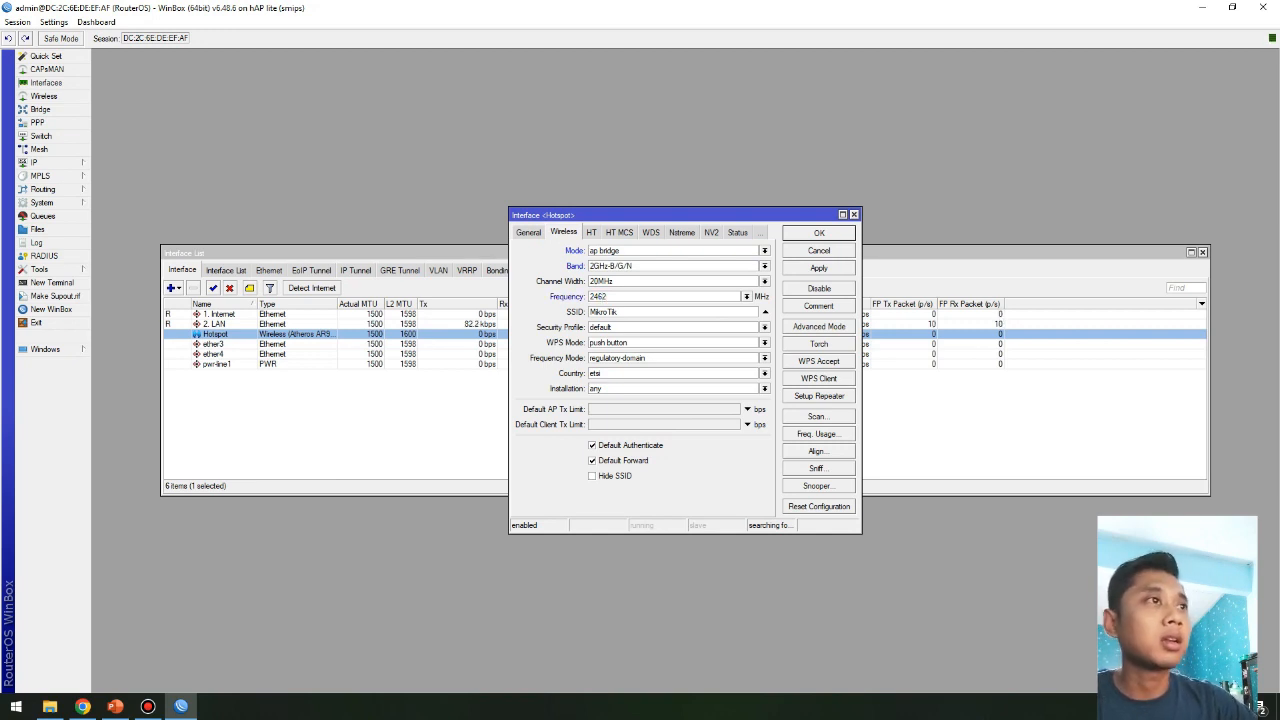
click(747, 297)
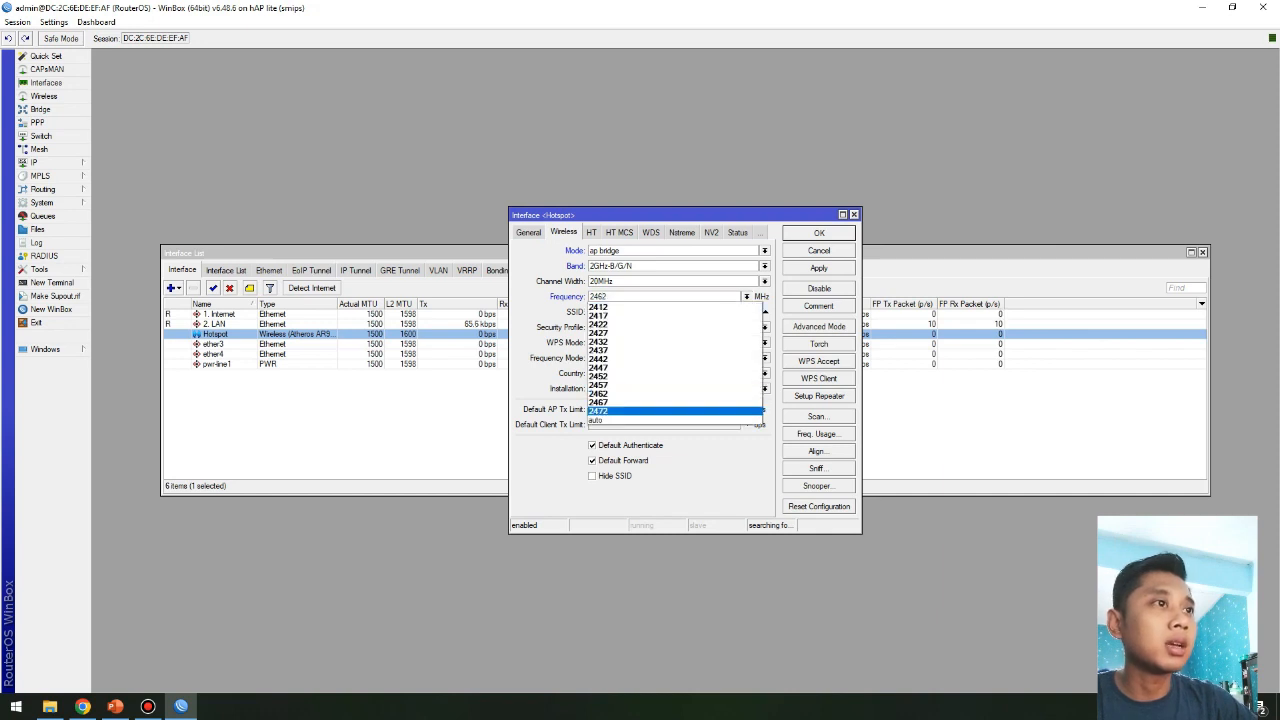
click(676, 394)
Step: Change the SSID from MikroTik to 'Warung Wifi', apply, and close the settings
click(622, 312)
drag(615, 312, 590, 312)
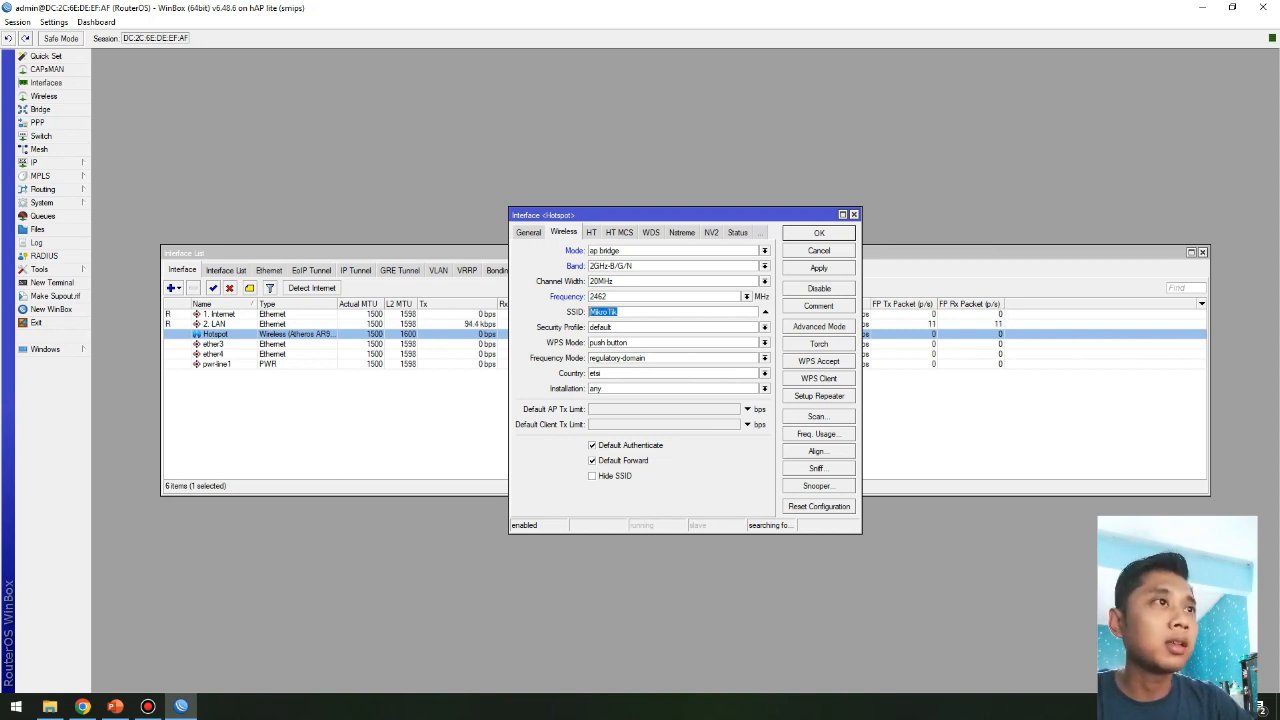
text(Warung Wifi)
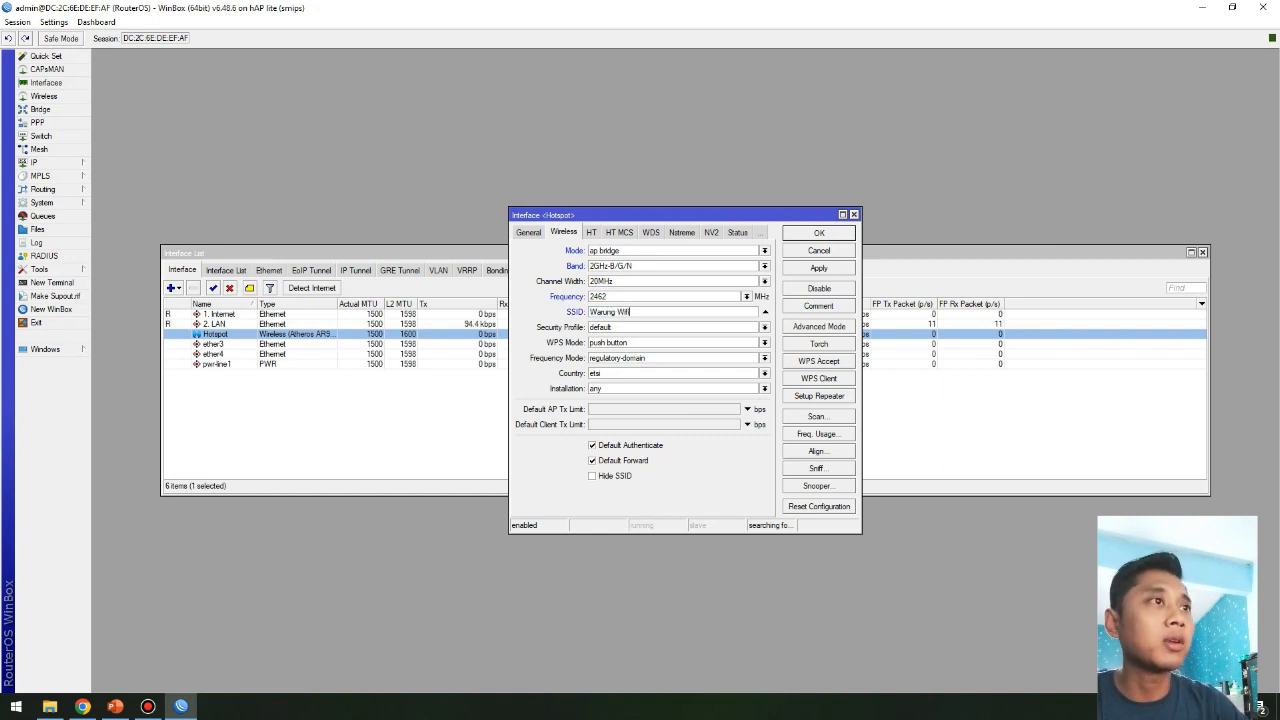
click(819, 268)
click(819, 233)
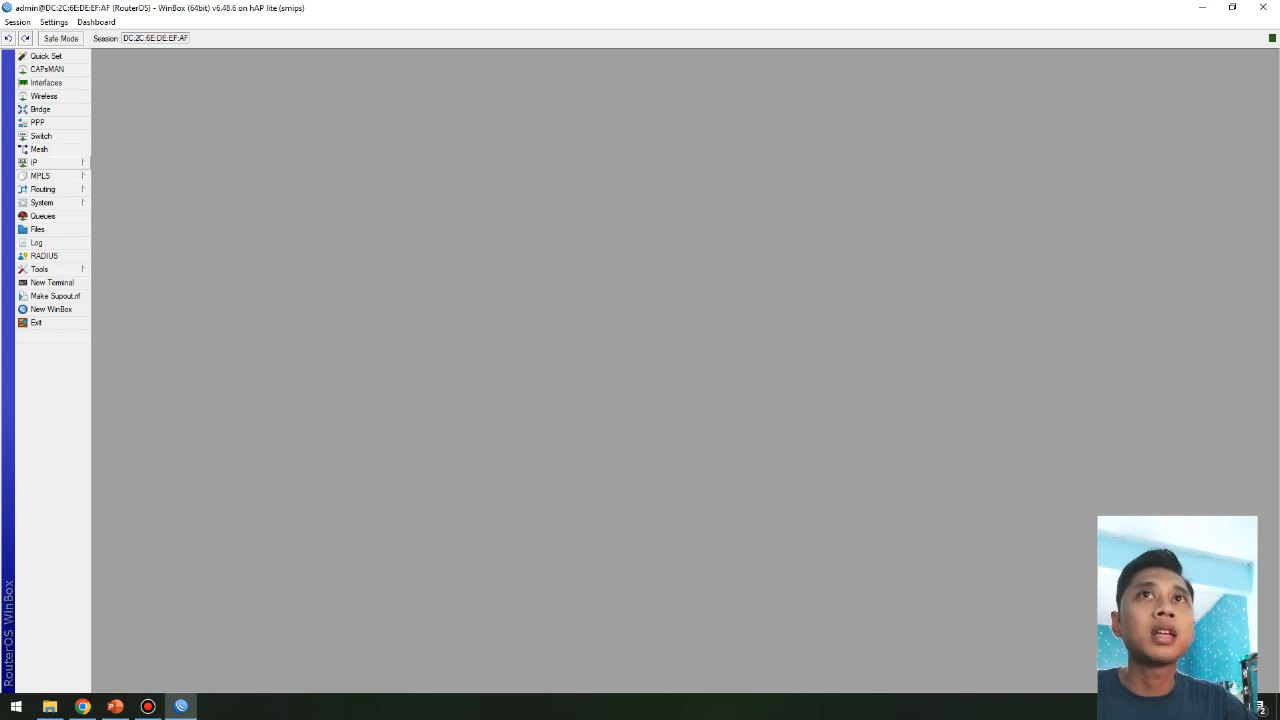
Step: Create a DHCP client on the 1. Internet interface under IP > DHCP Client
click(45, 162)
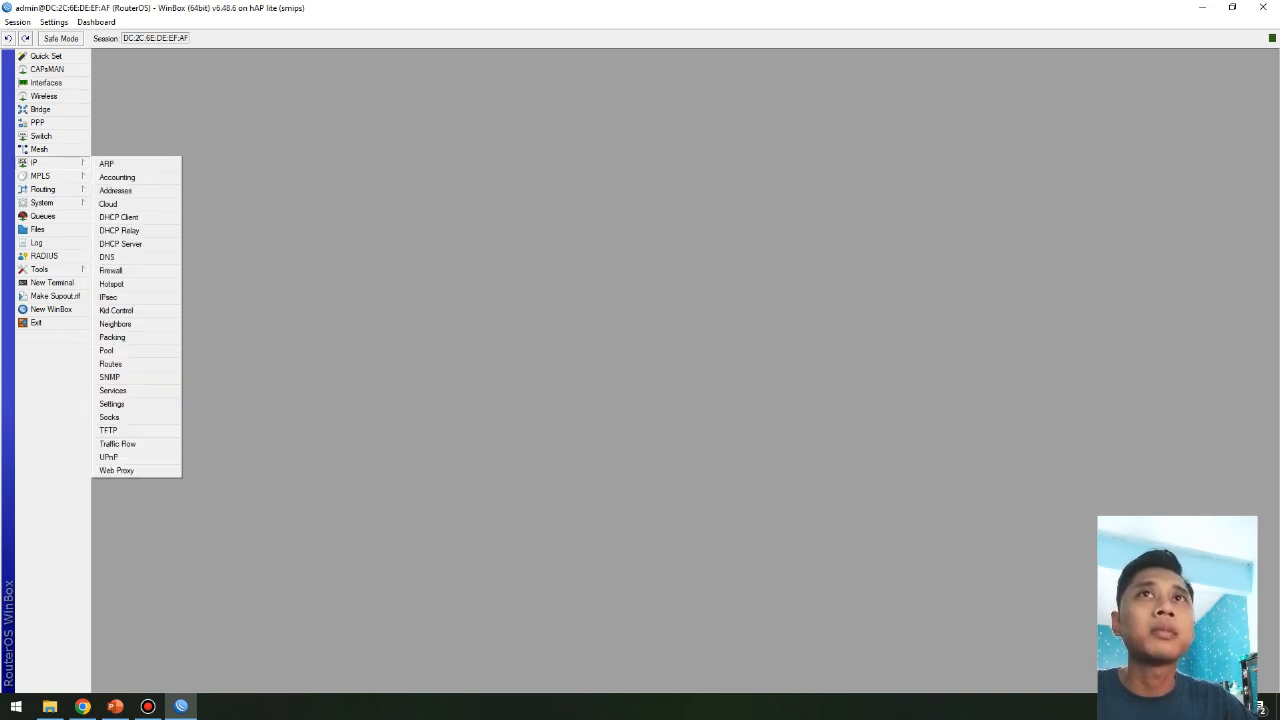
key(Escape)
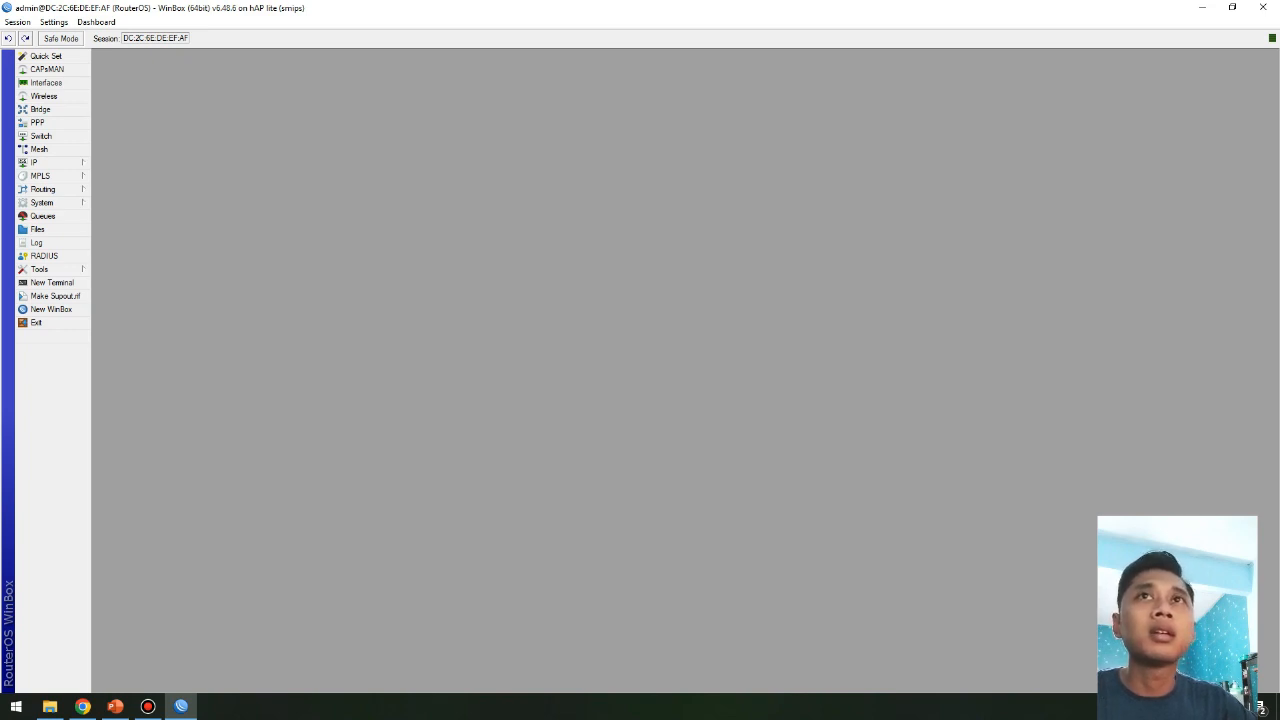
click(45, 162)
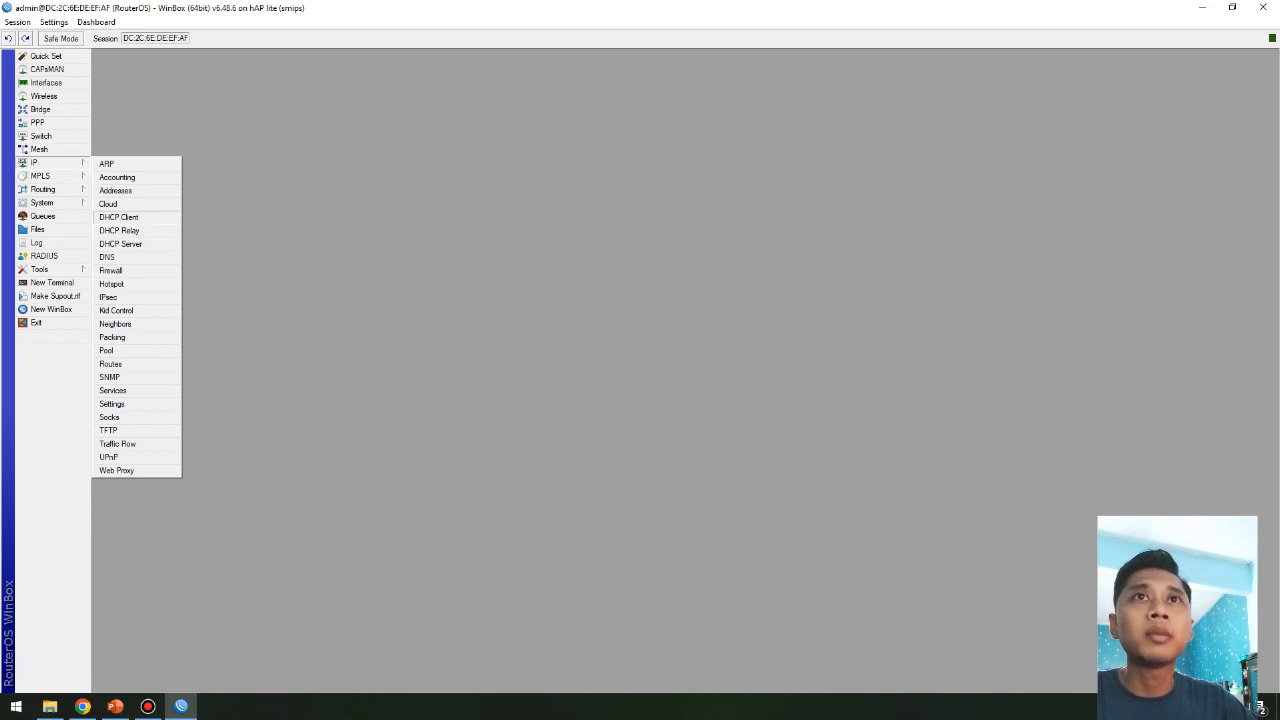
click(118, 217)
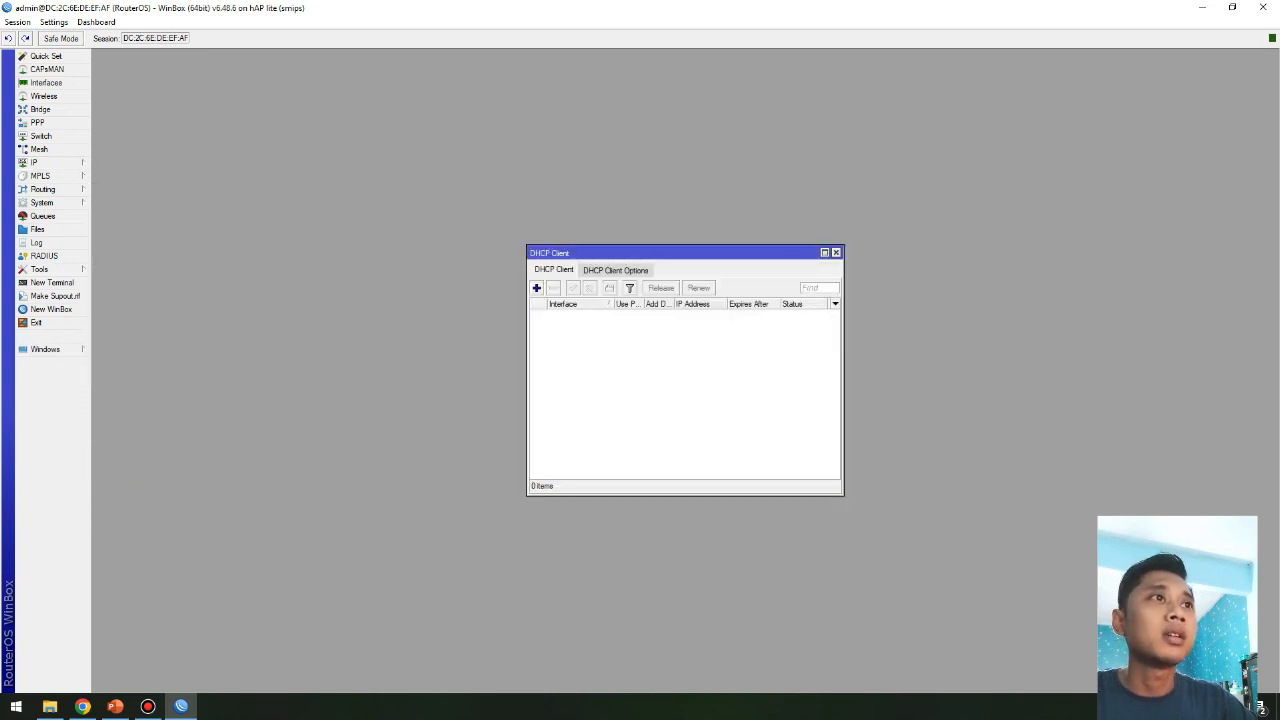
click(537, 288)
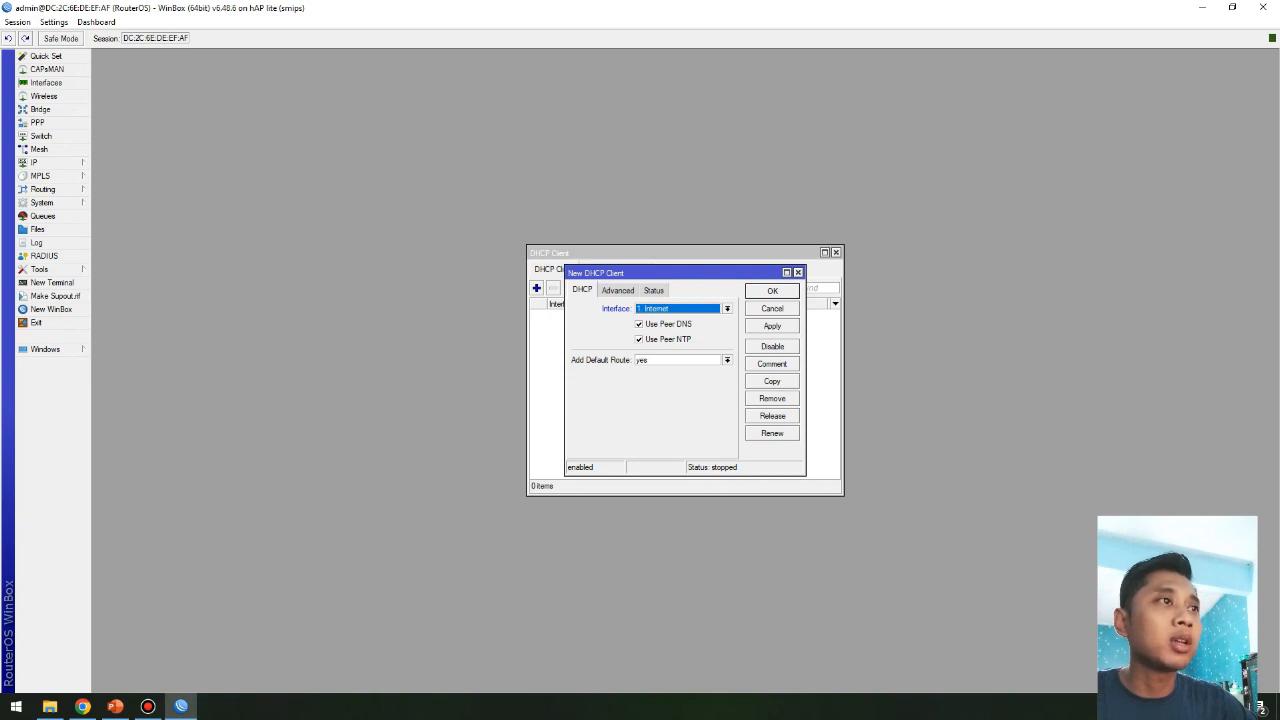
click(727, 309)
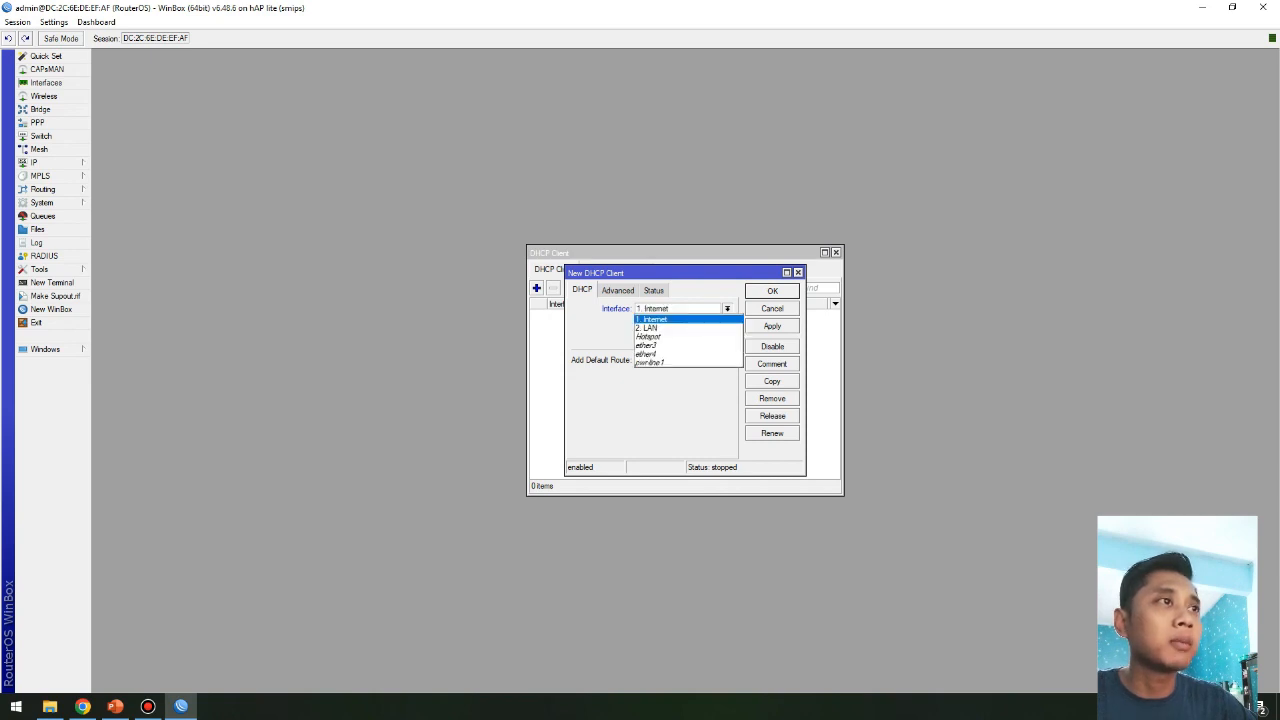
click(656, 319)
click(772, 326)
click(772, 291)
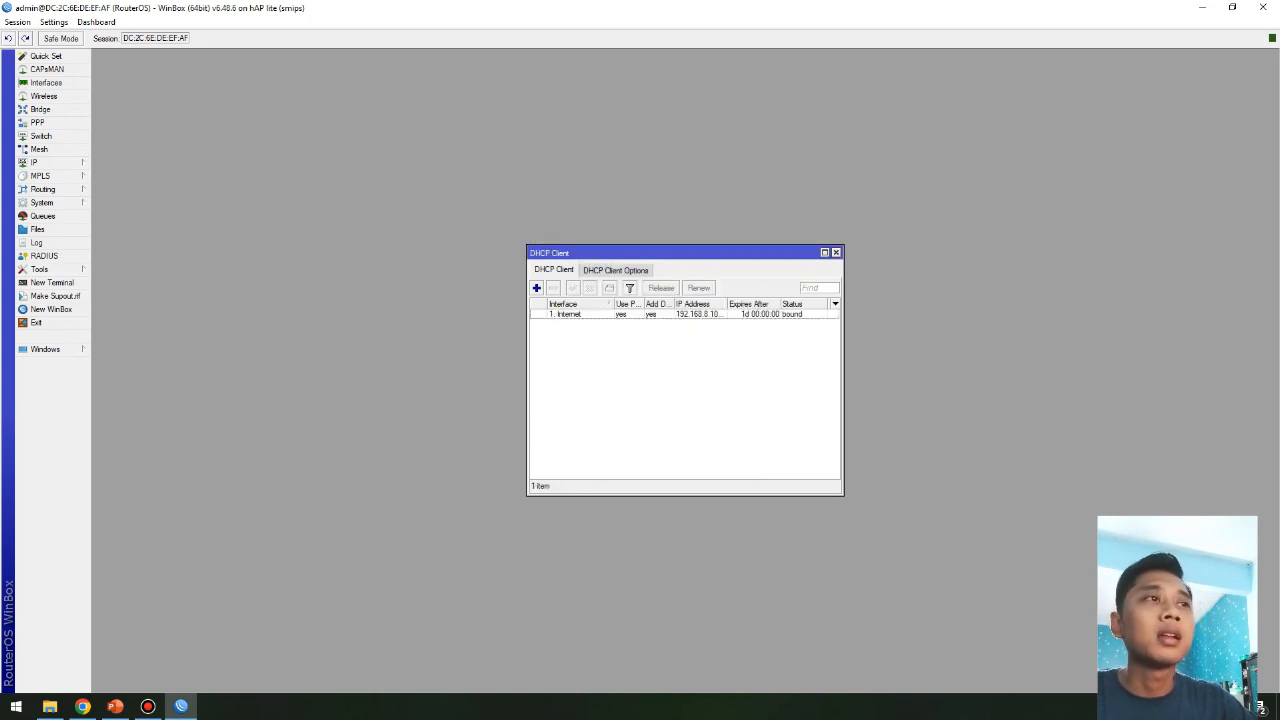
click(704, 314)
Step: Check the router's 192.168.8.106 entry in the IP address list
click(50, 163)
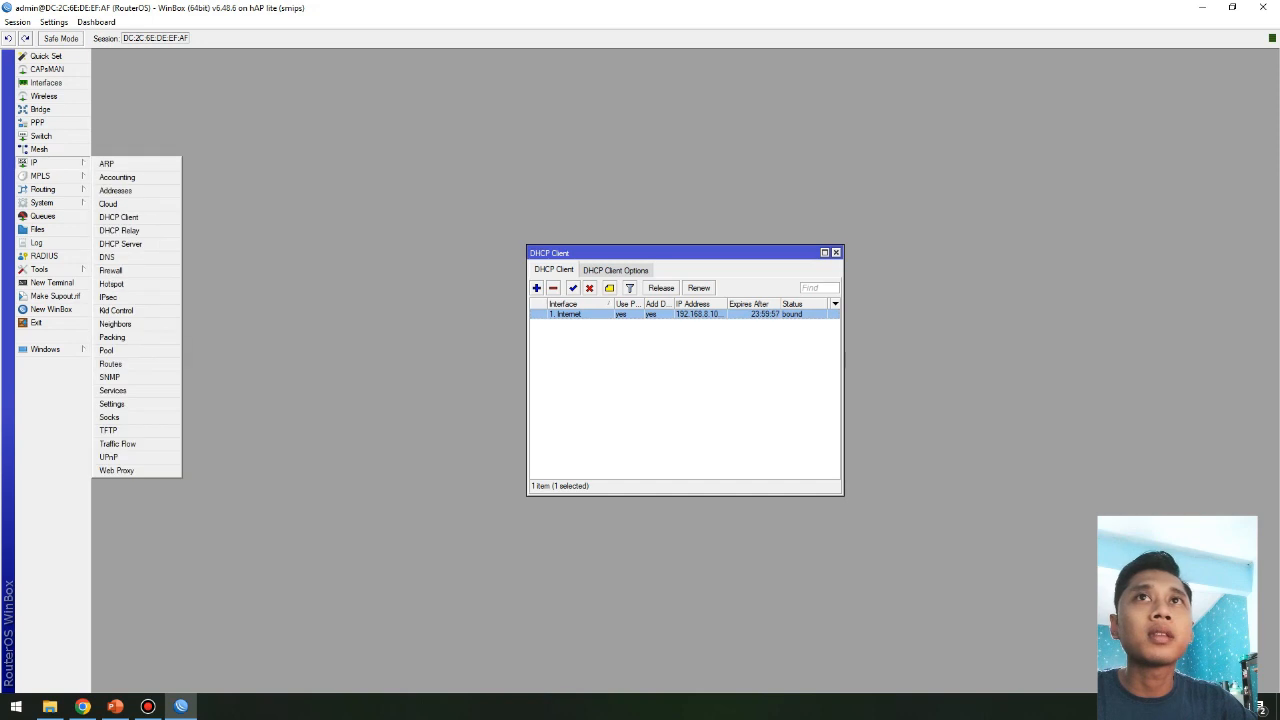
click(115, 190)
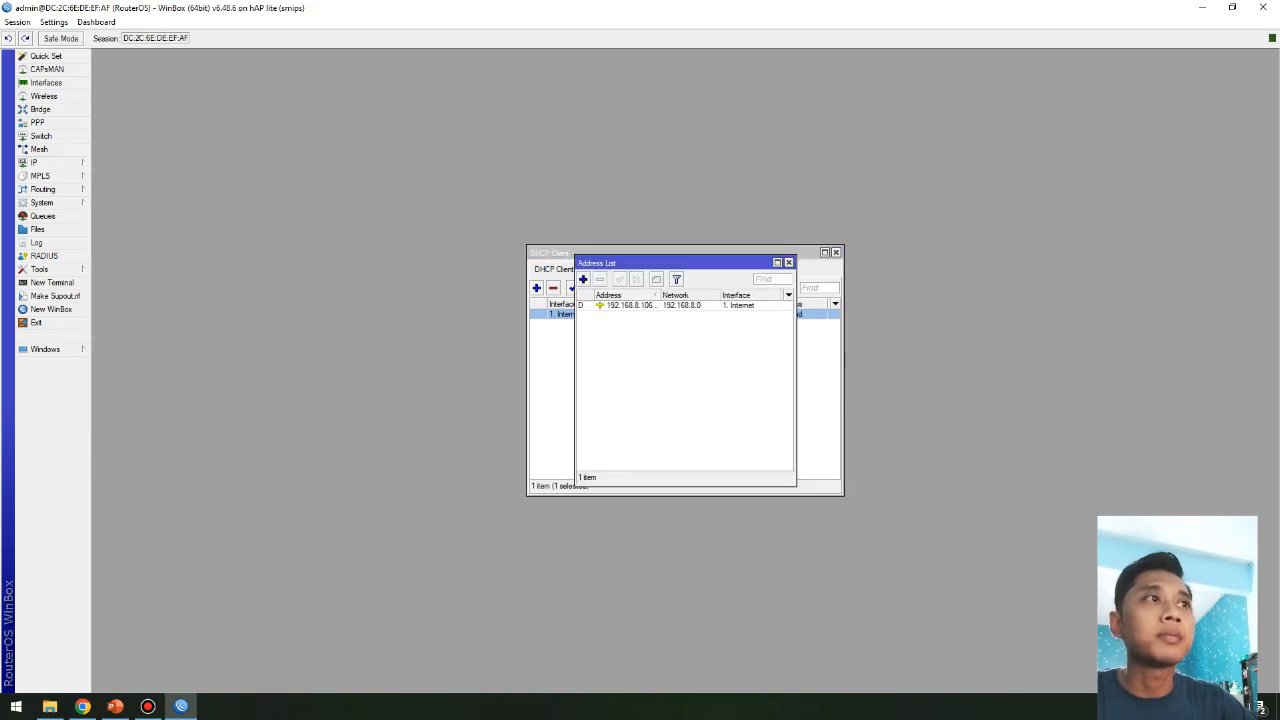
click(632, 305)
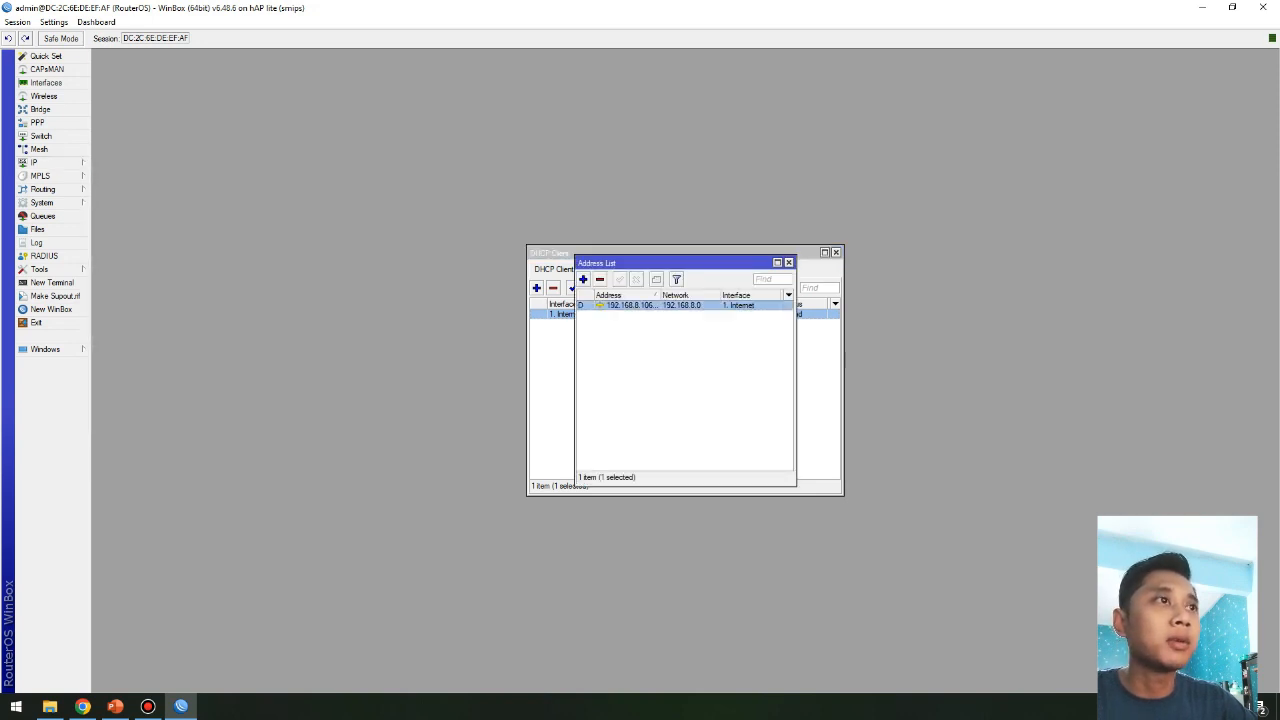
drag(660, 295, 679, 295)
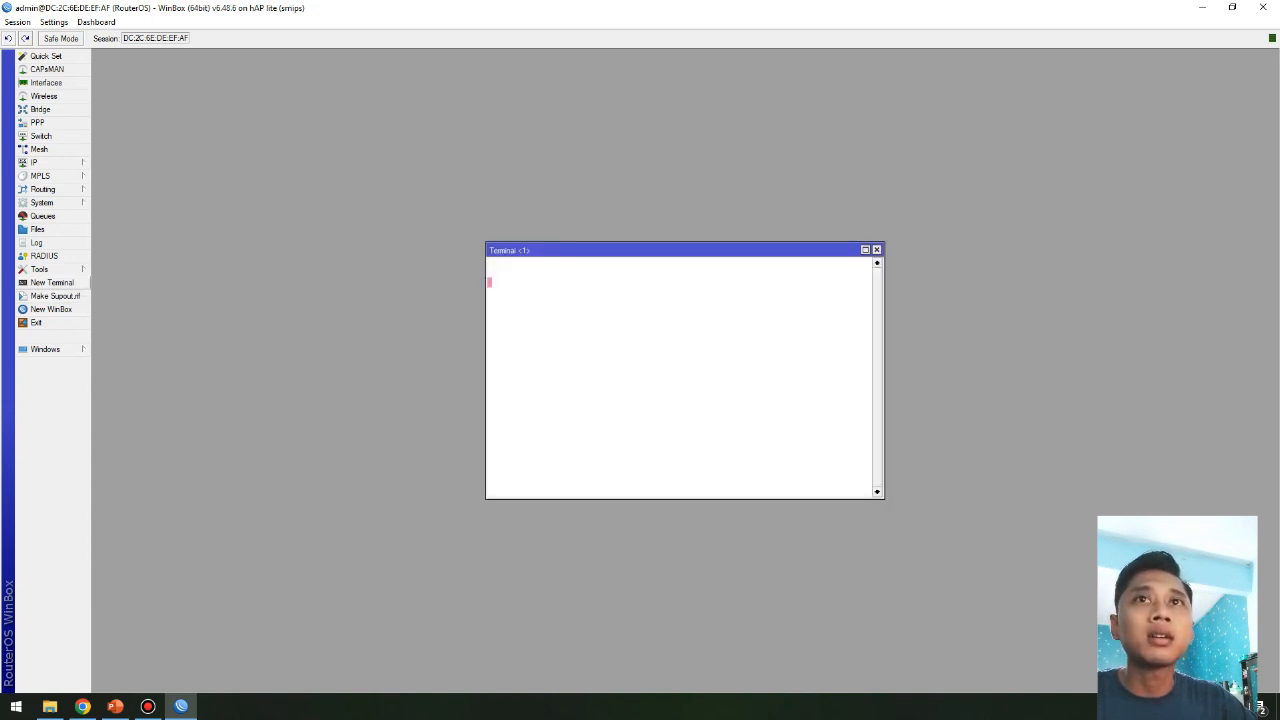
Step: Run 'ping google.com' in a new terminal and stop it to see the loss summary
click(52, 282)
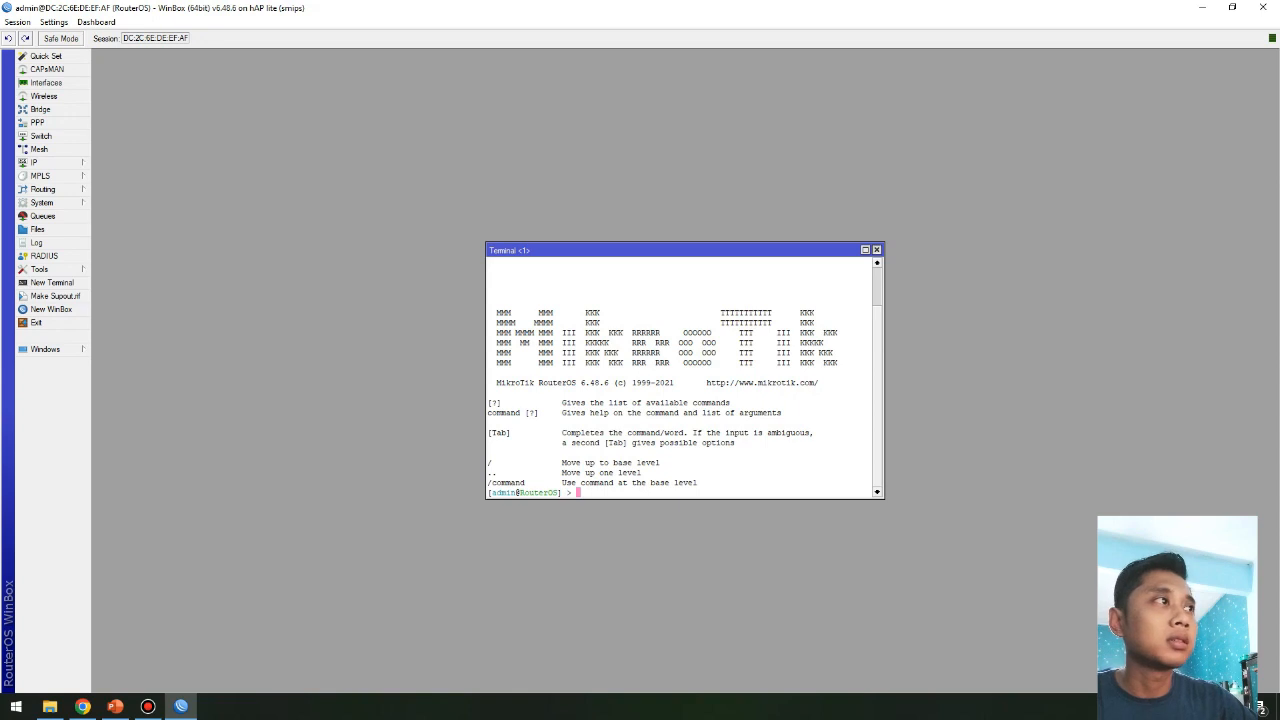
click(876, 249)
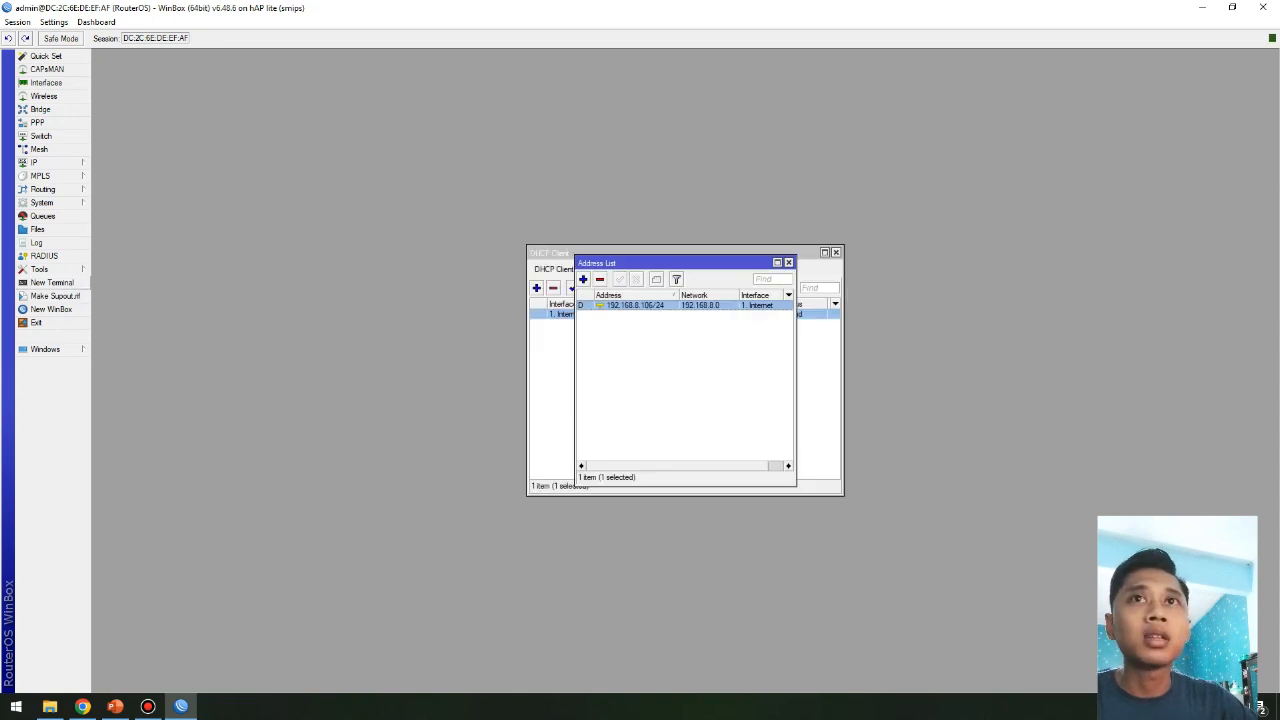
click(52, 283)
text(ping google.com)
key(Return)
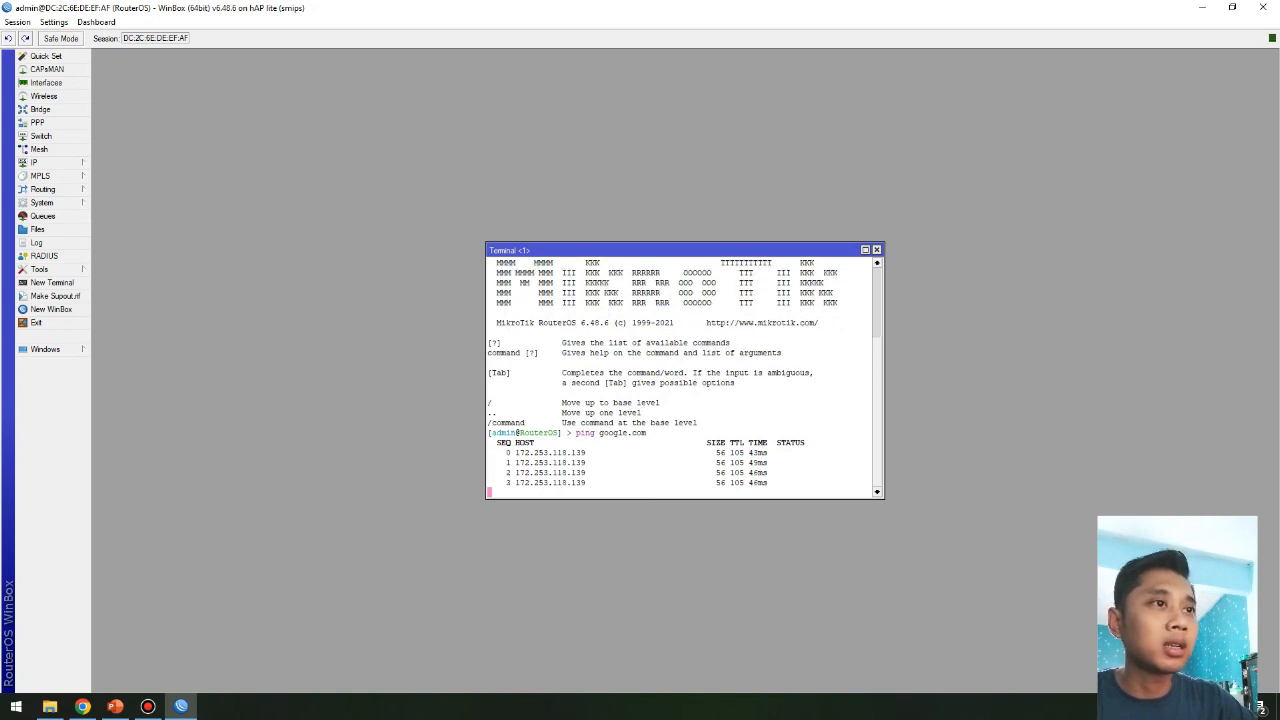
key(ctrl+c)
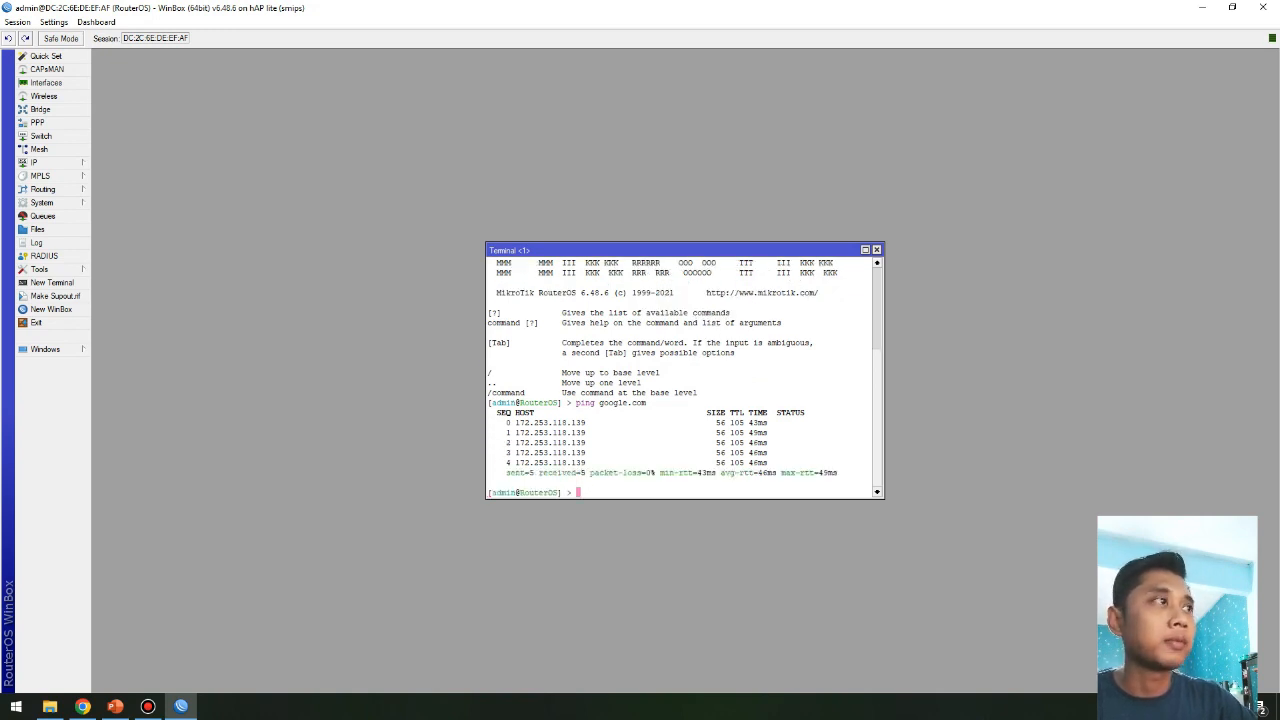
click(876, 249)
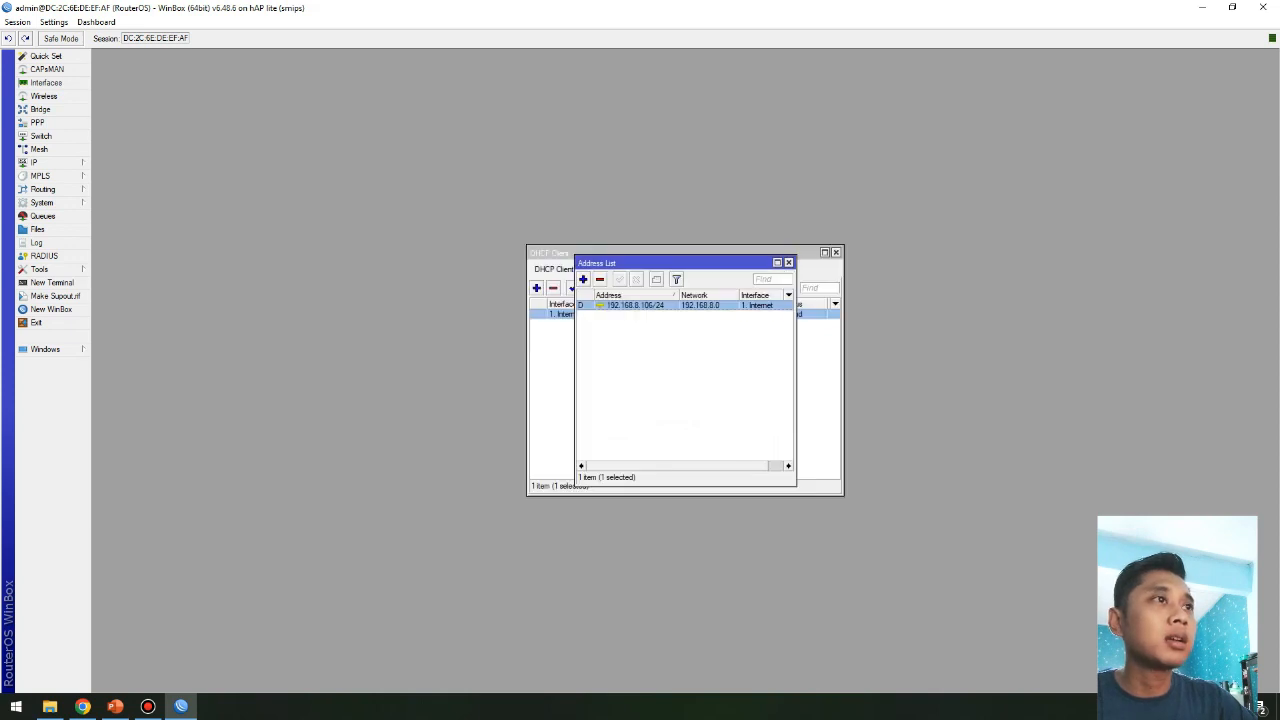
Step: Close the DHCP client list, start a new IP address entry, then present the PowerPoint topology slide
drag(680, 262, 525, 134)
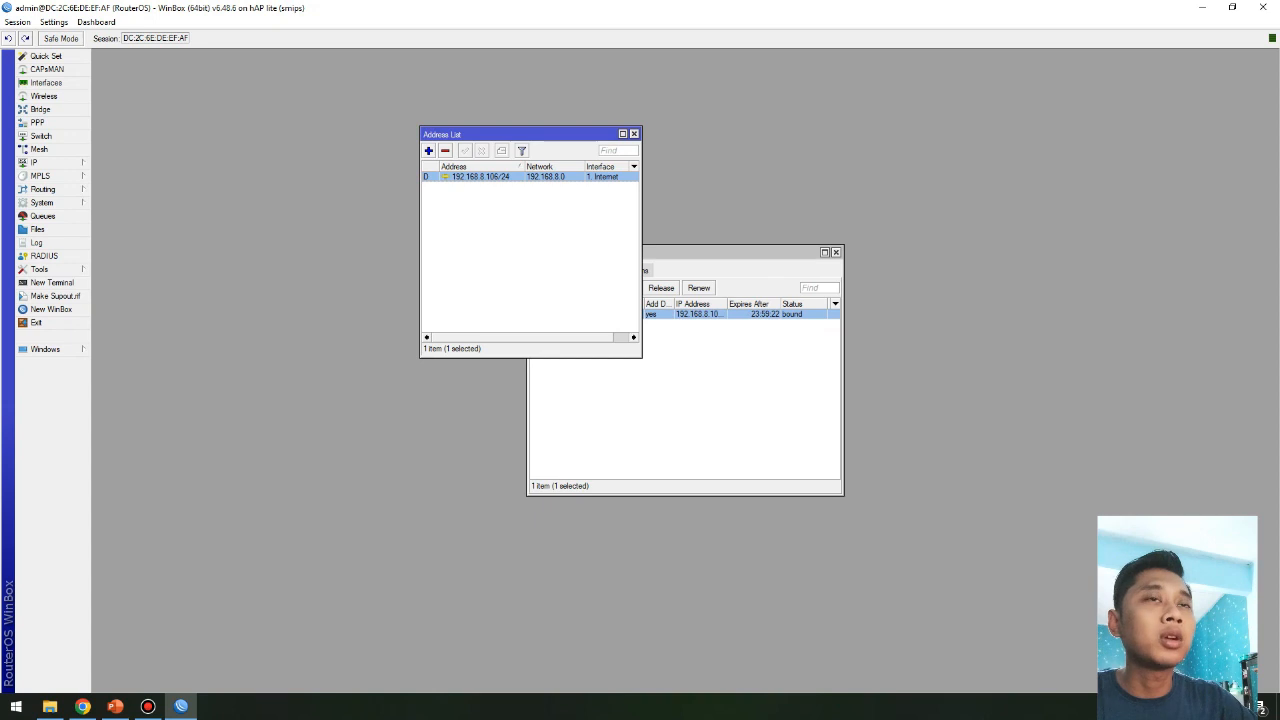
click(528, 240)
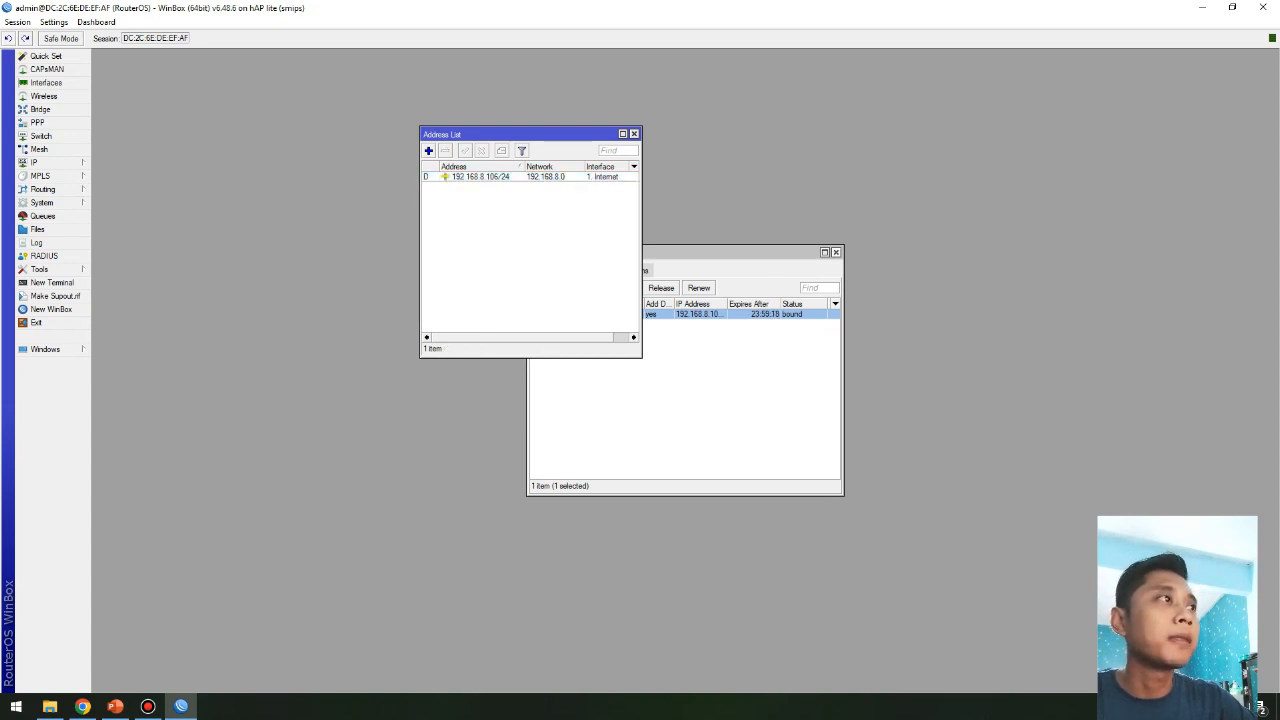
click(836, 252)
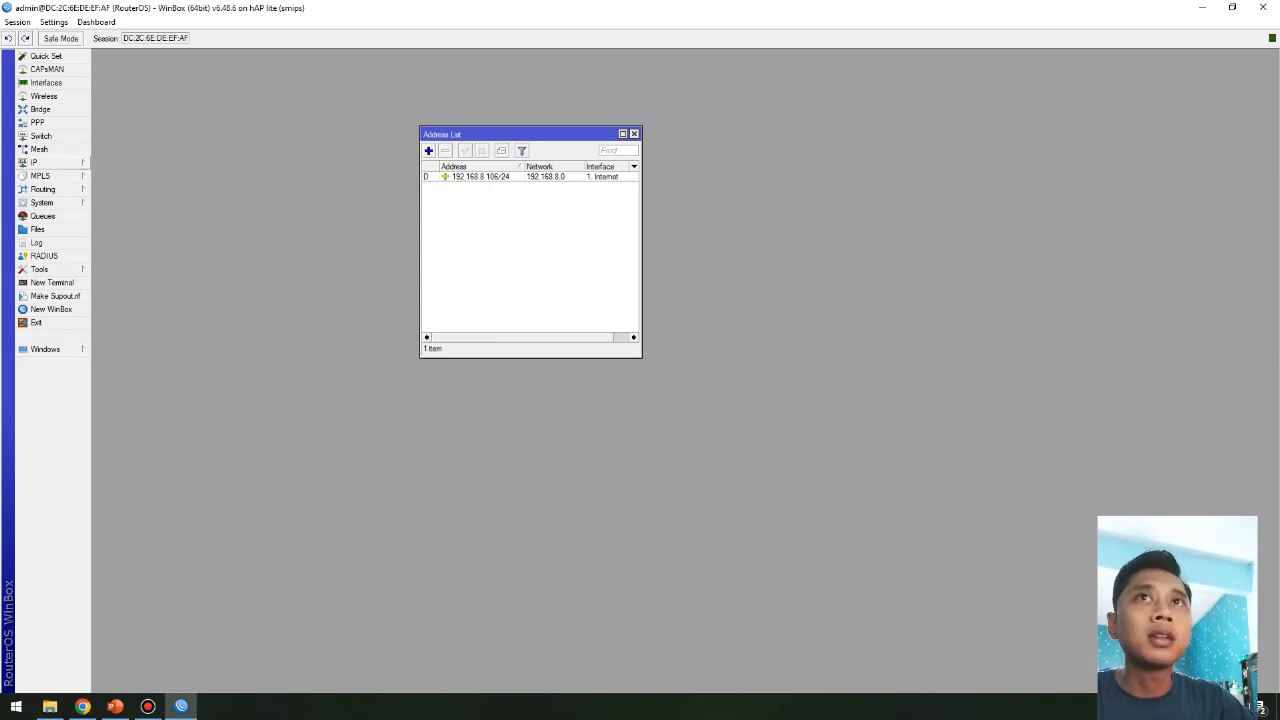
click(40, 162)
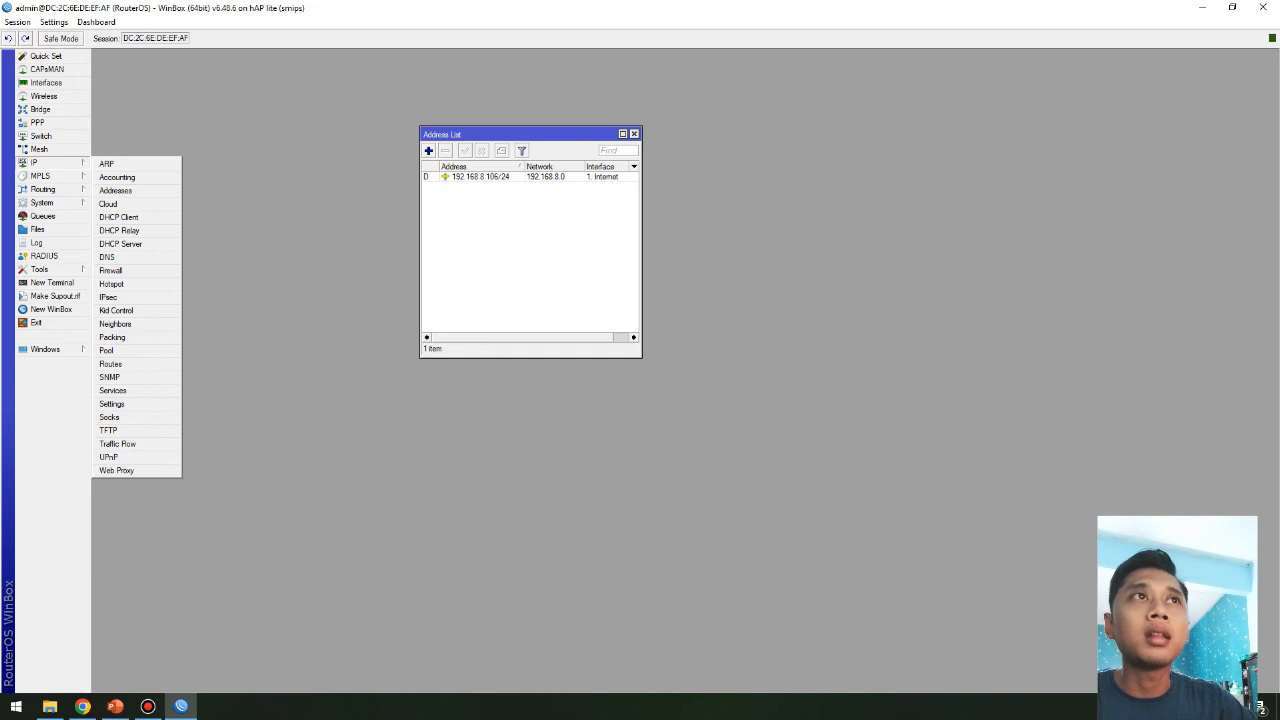
click(634, 134)
click(81, 163)
click(115, 190)
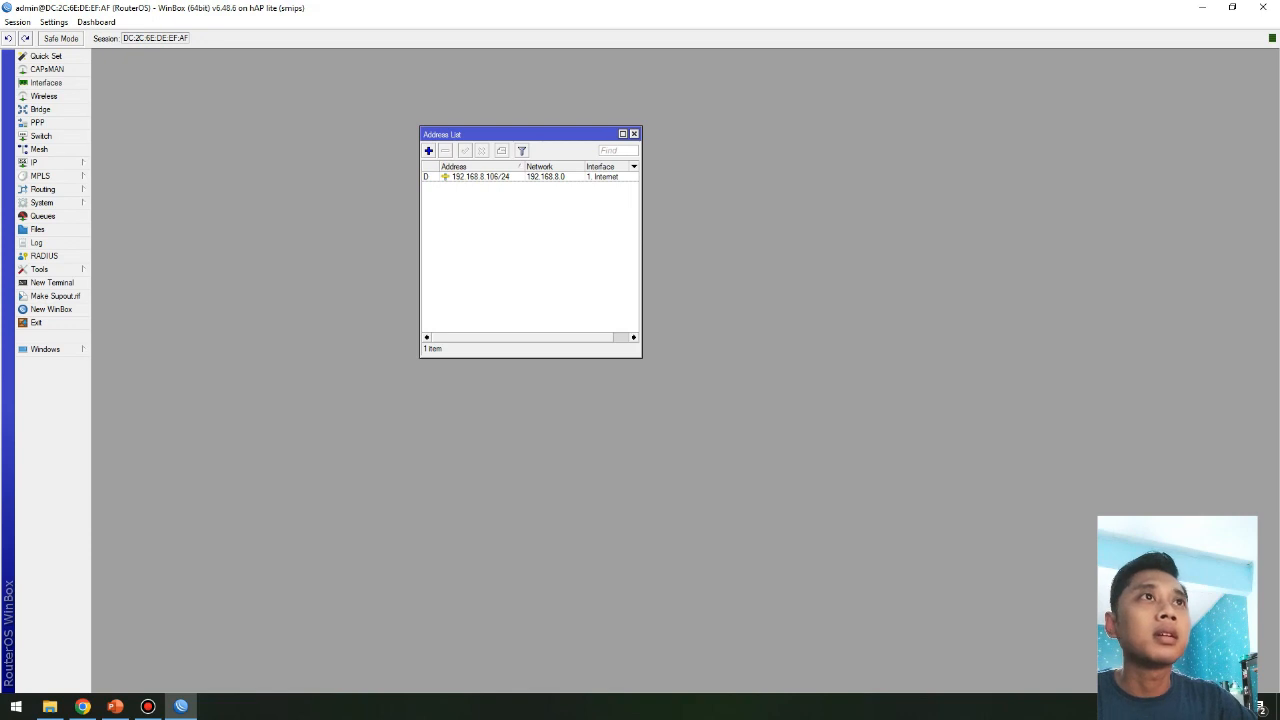
click(428, 150)
drag(640, 298, 642, 174)
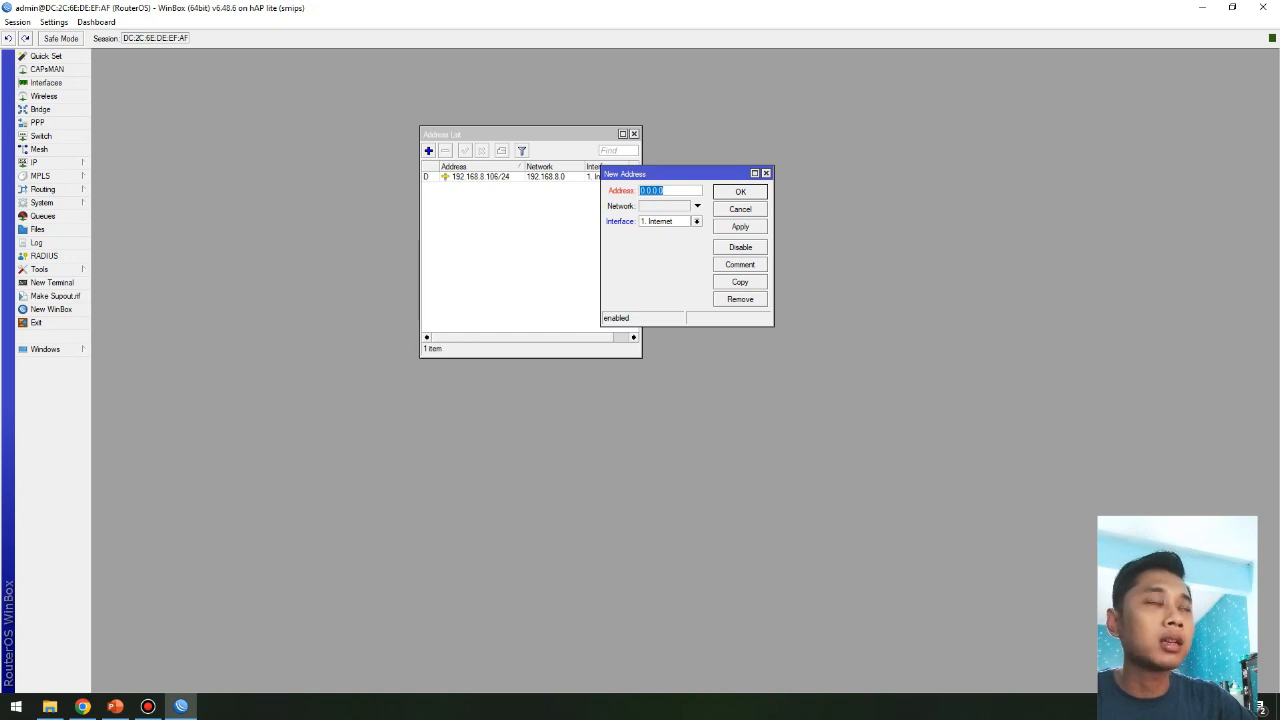
key(alt+Tab)
key(alt+Tab)
key(alt+Tab)
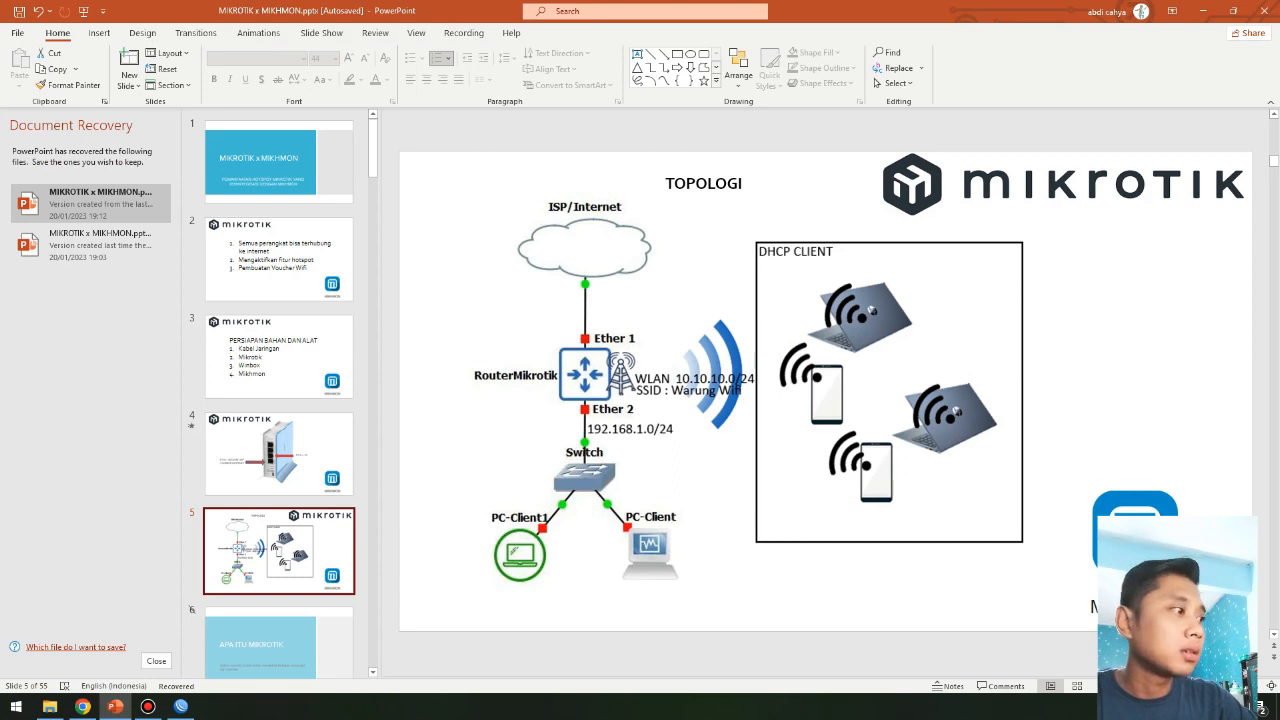
key(shift+F5)
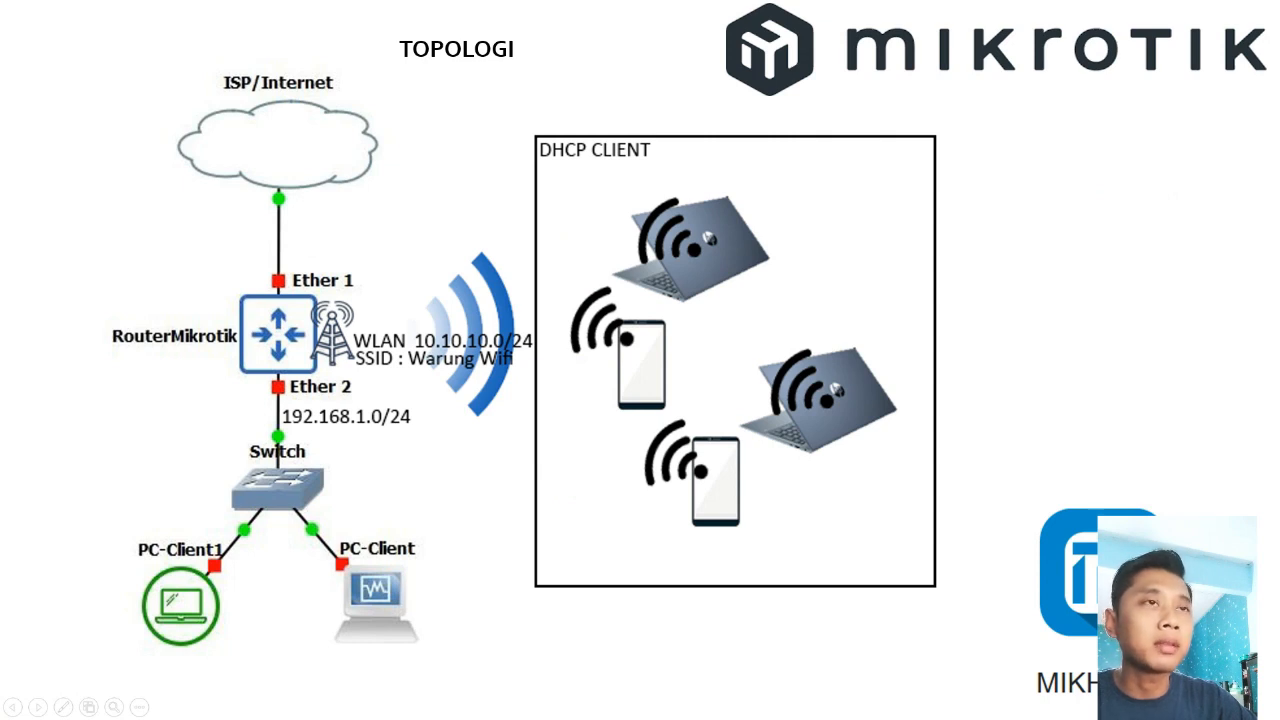
Step: Leave the topology slideshow and return to WinBox
key(alt+Tab)
key(alt+Tab)
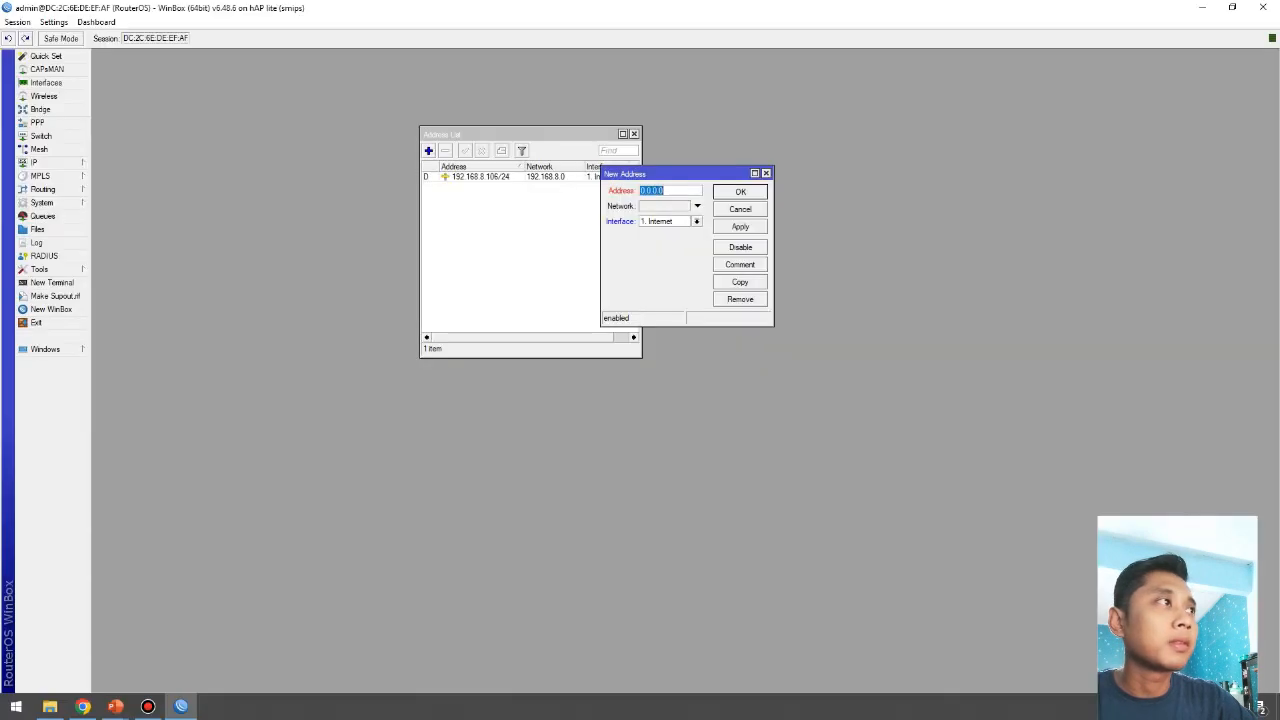
Step: Assign 192.168.1.1/24 to the 2. LAN interface, save it, and start another address entry
text(192)
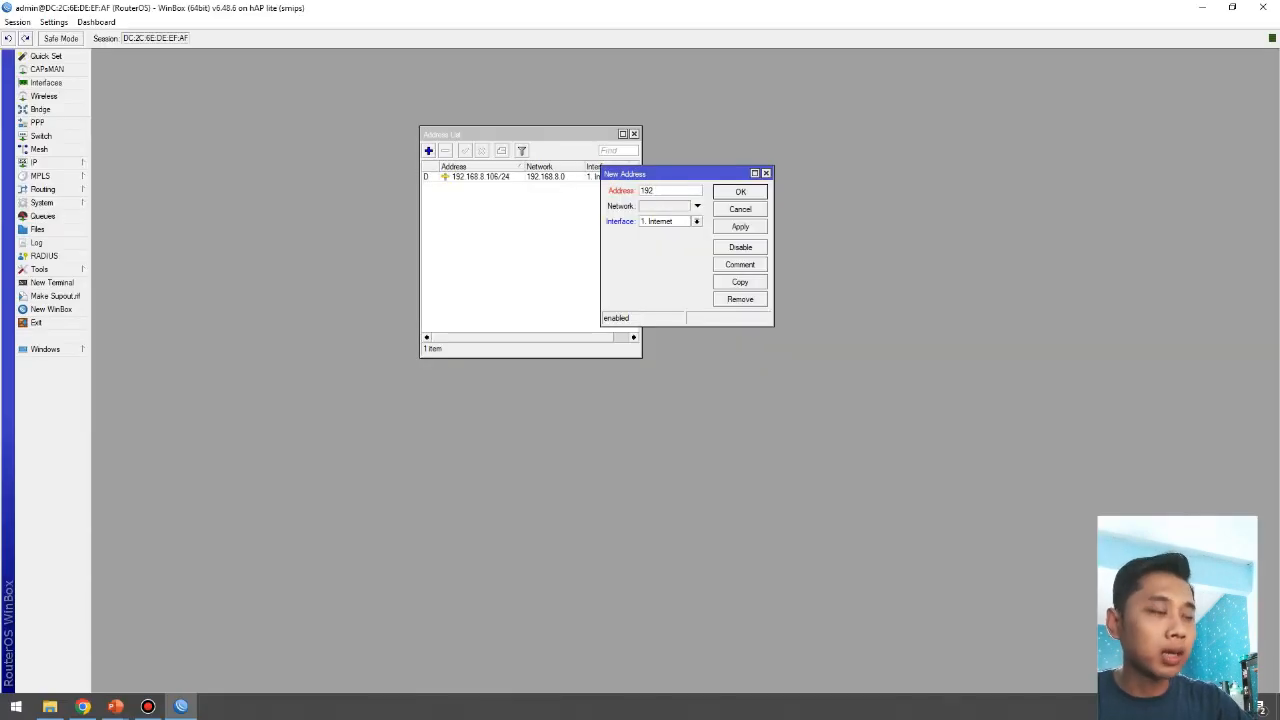
text(.1)
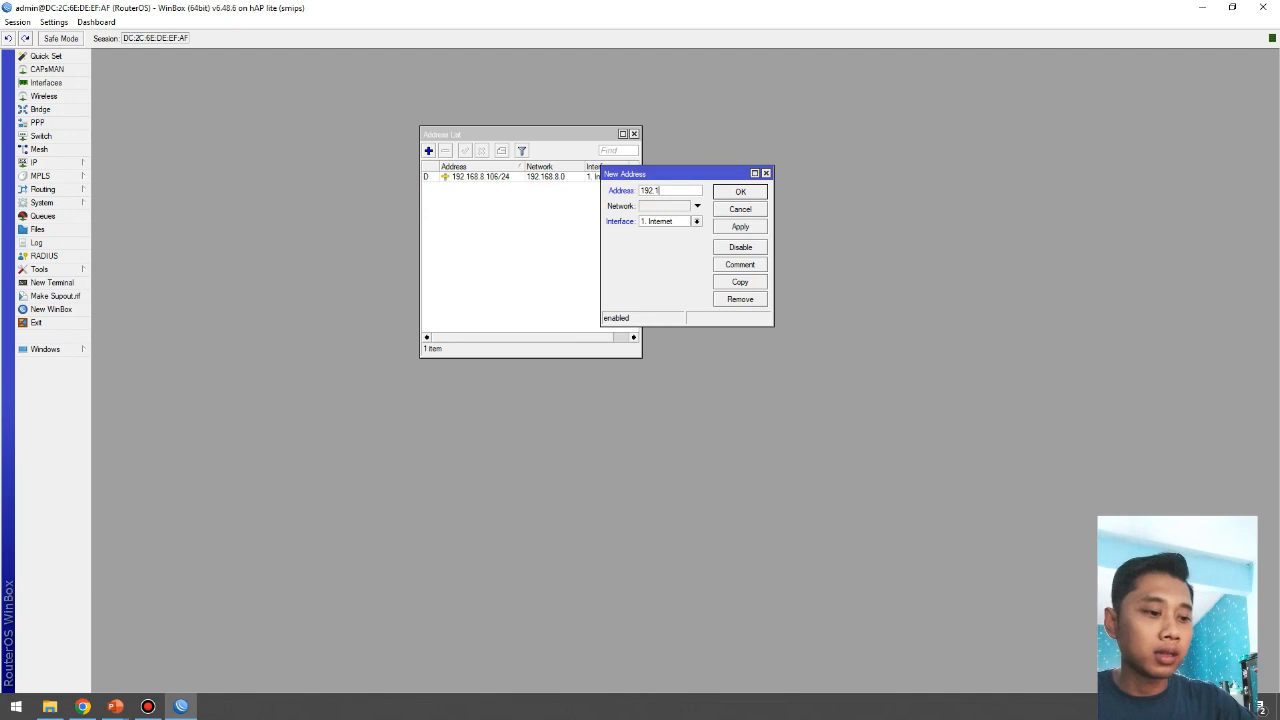
text(68.1)
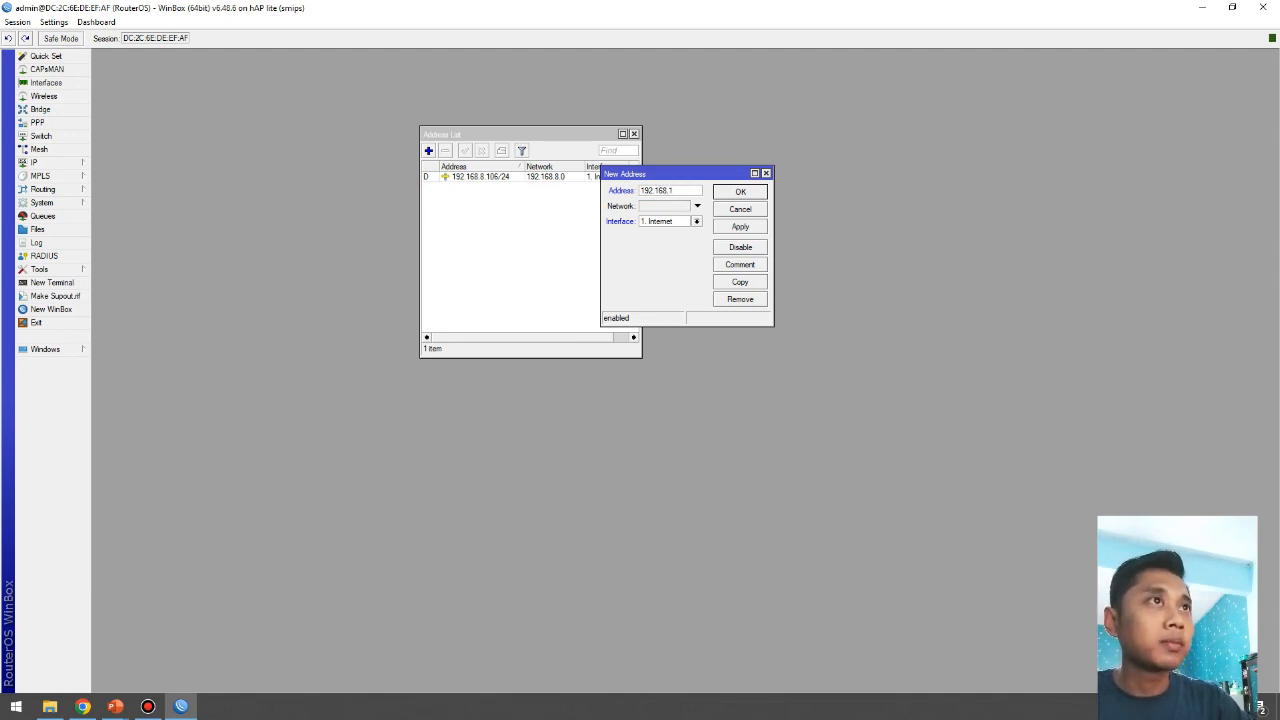
text(.1/24)
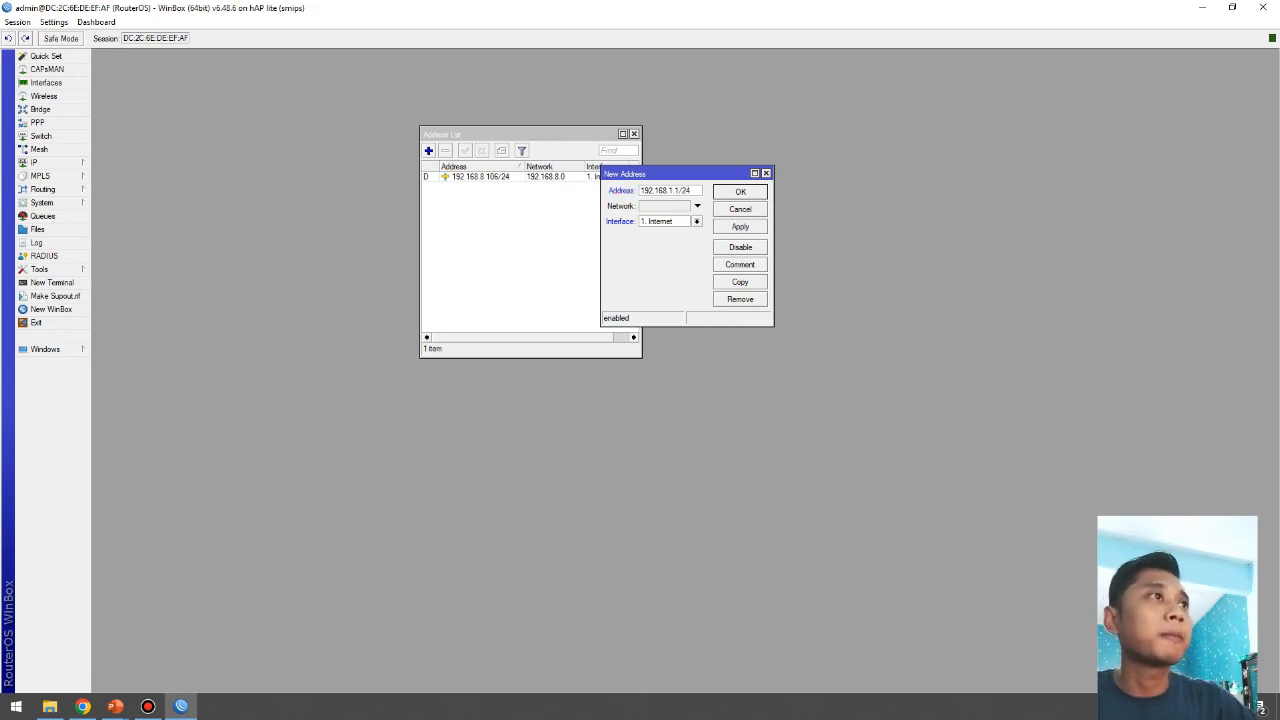
drag(680, 191, 674, 191)
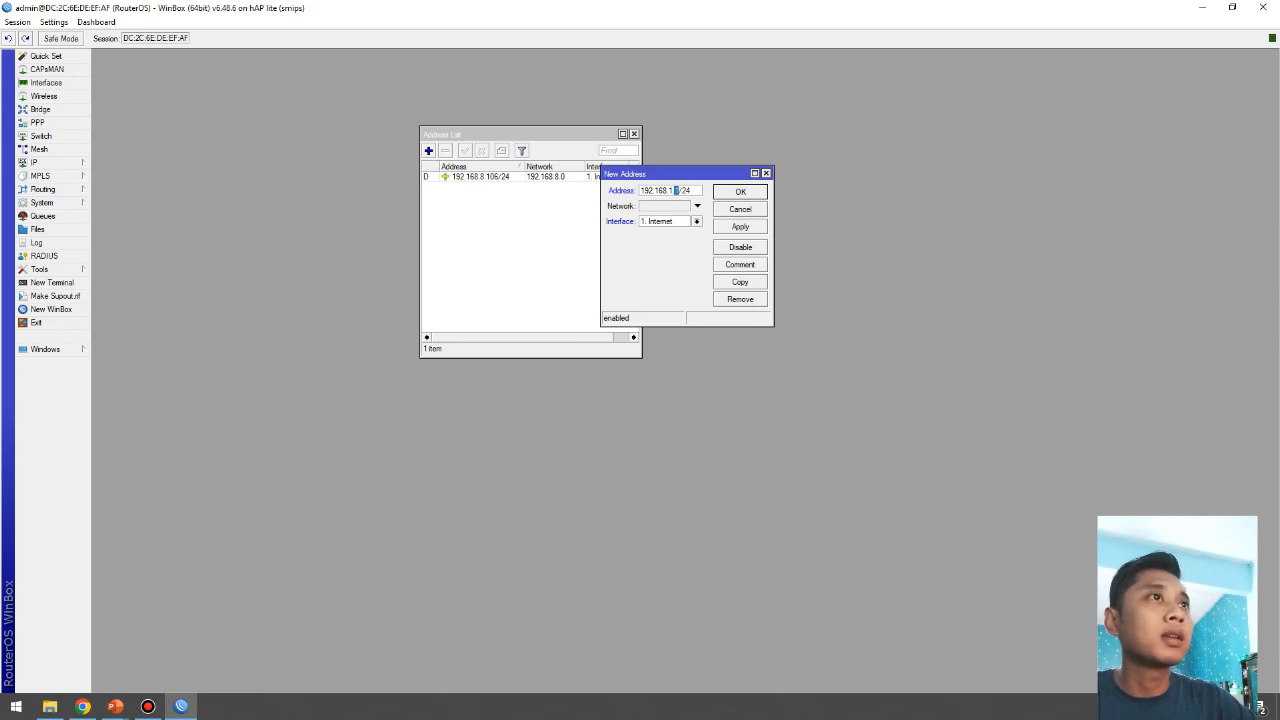
click(696, 221)
click(655, 241)
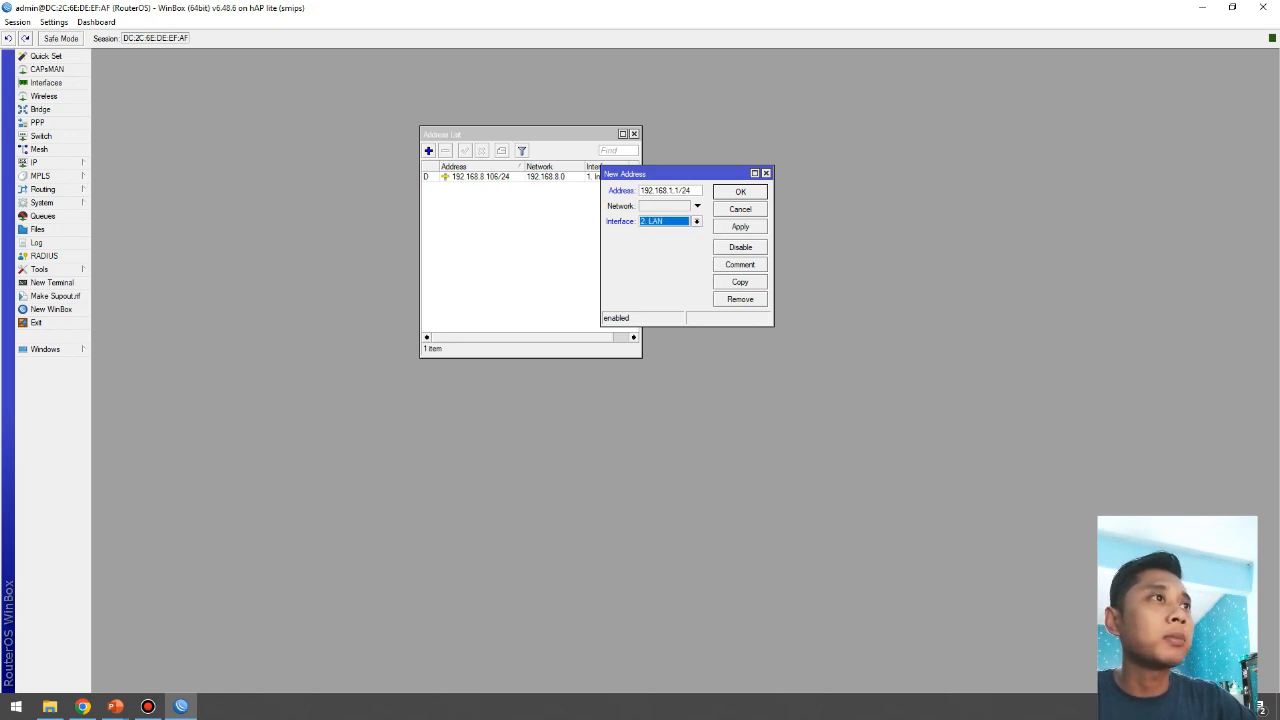
click(740, 226)
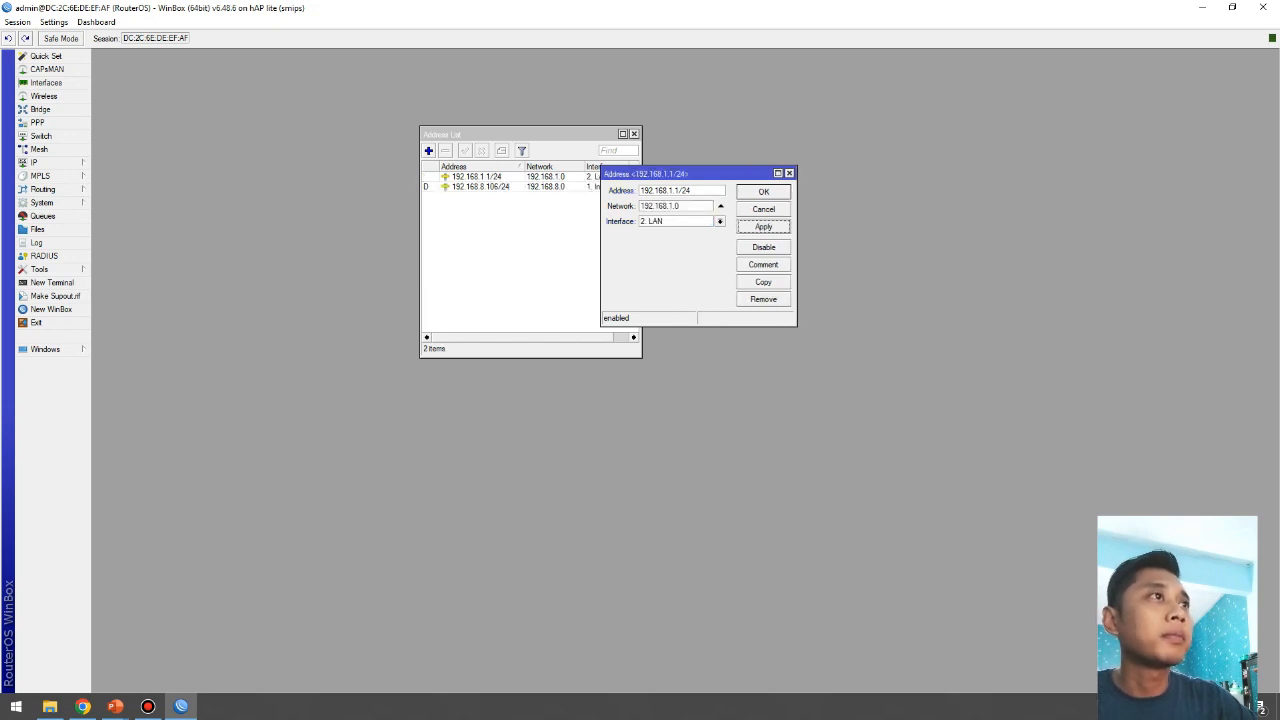
click(763, 192)
click(428, 150)
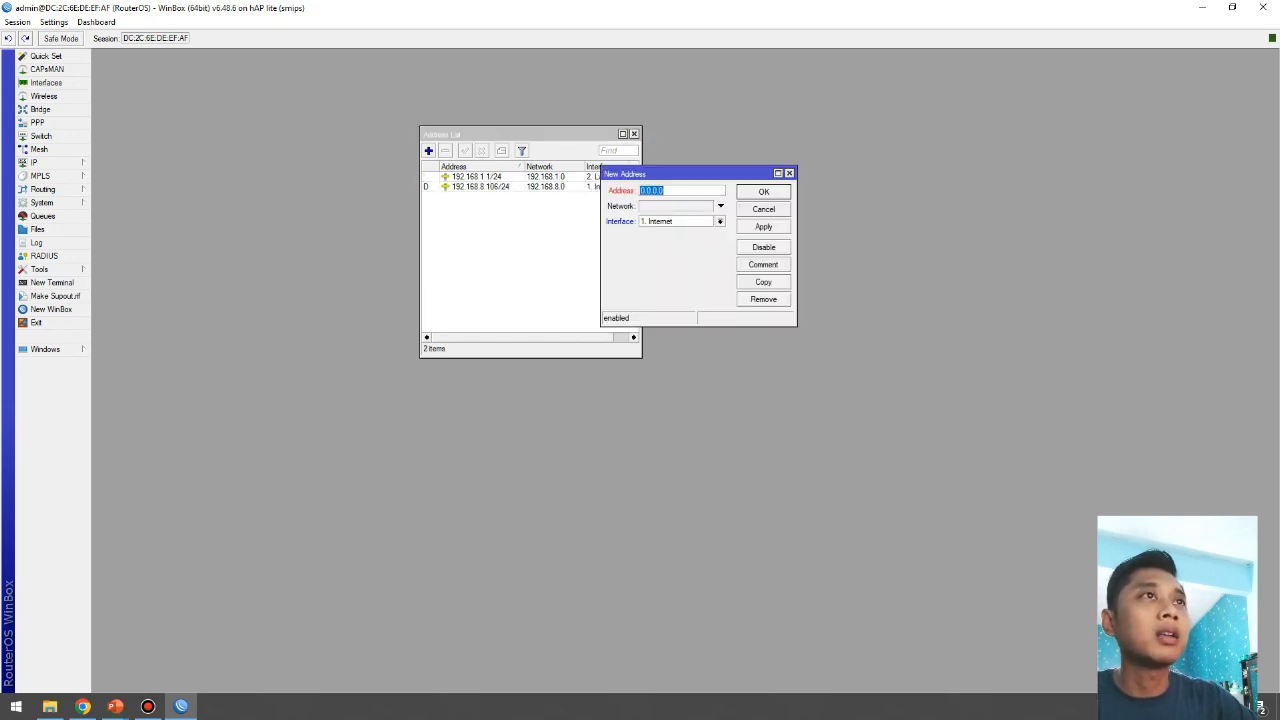
key(alt+Tab)
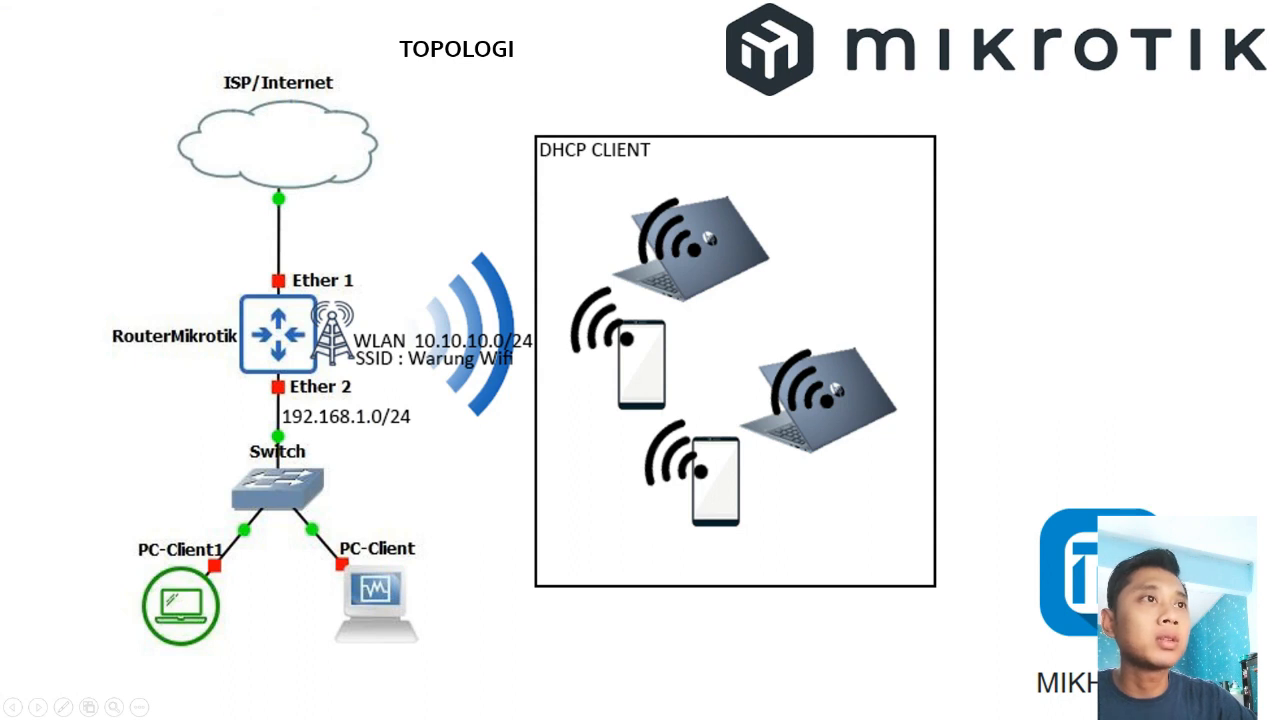
key(alt+Tab)
text(10.10.10)
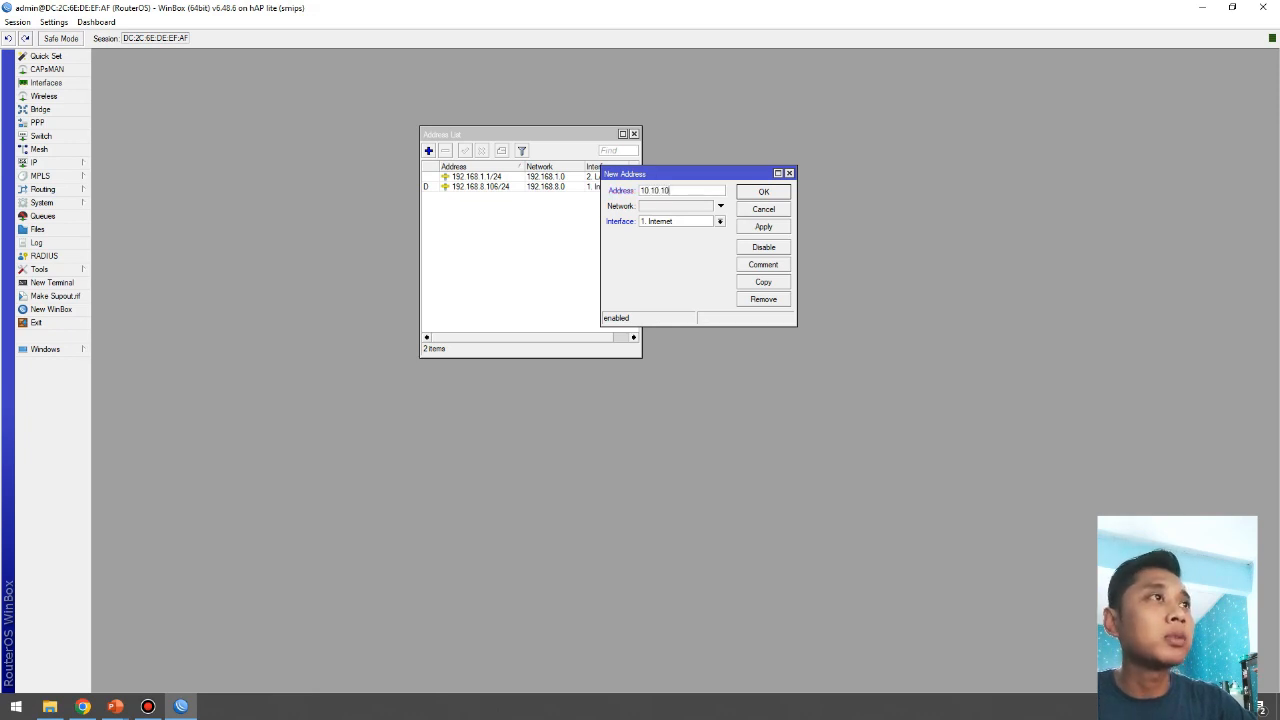
text(.)
text(1)
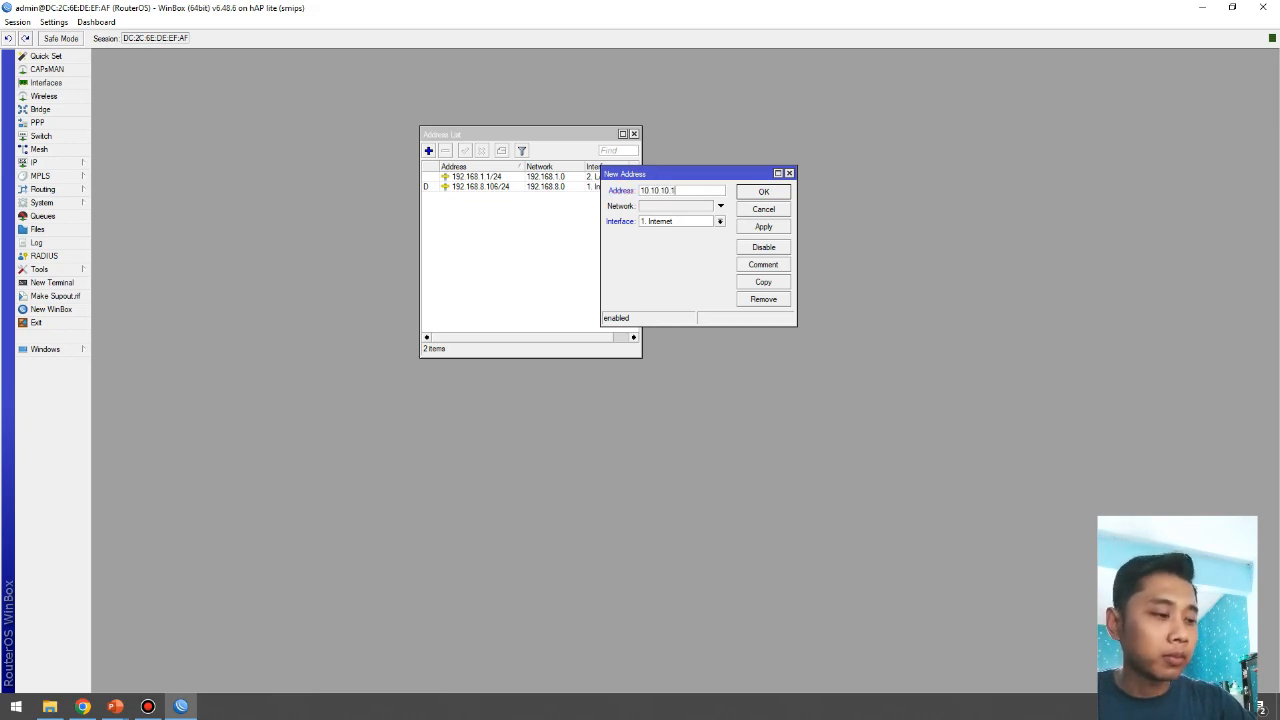
text(/24)
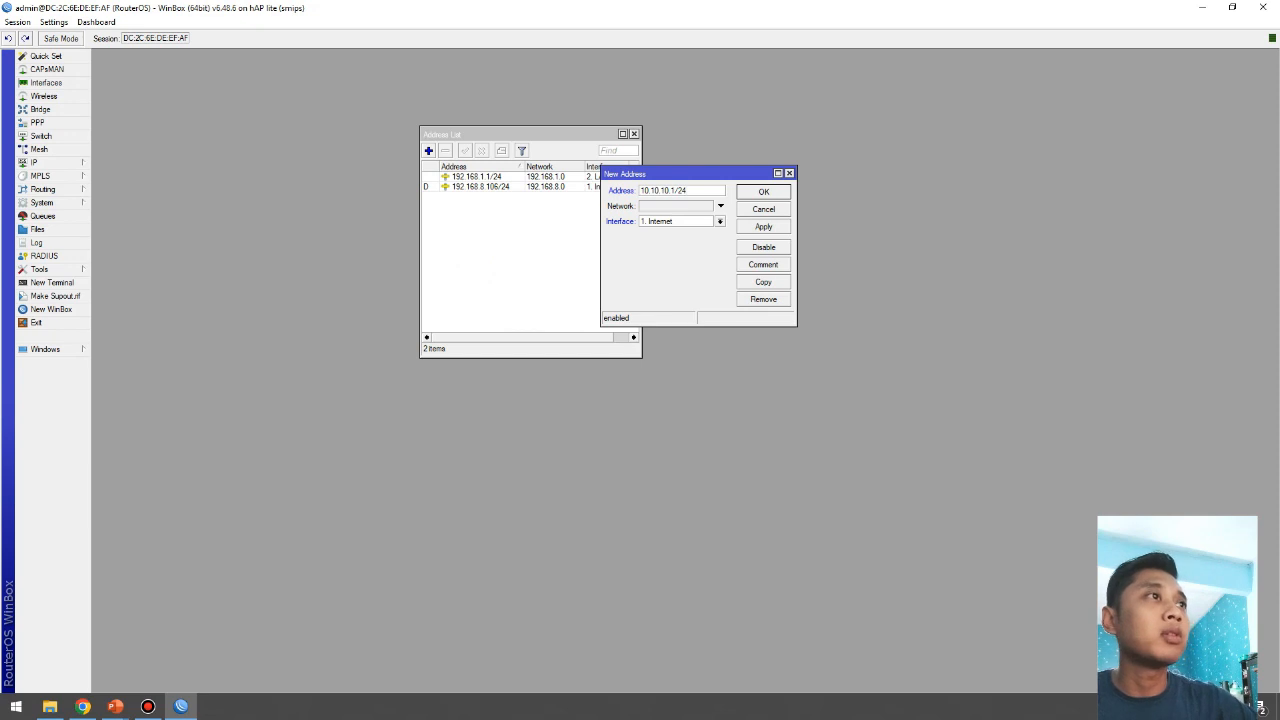
Step: Put 10.10.10.1/24 on the Hotspot interface and bring up the IP > DHCP Server list
click(720, 222)
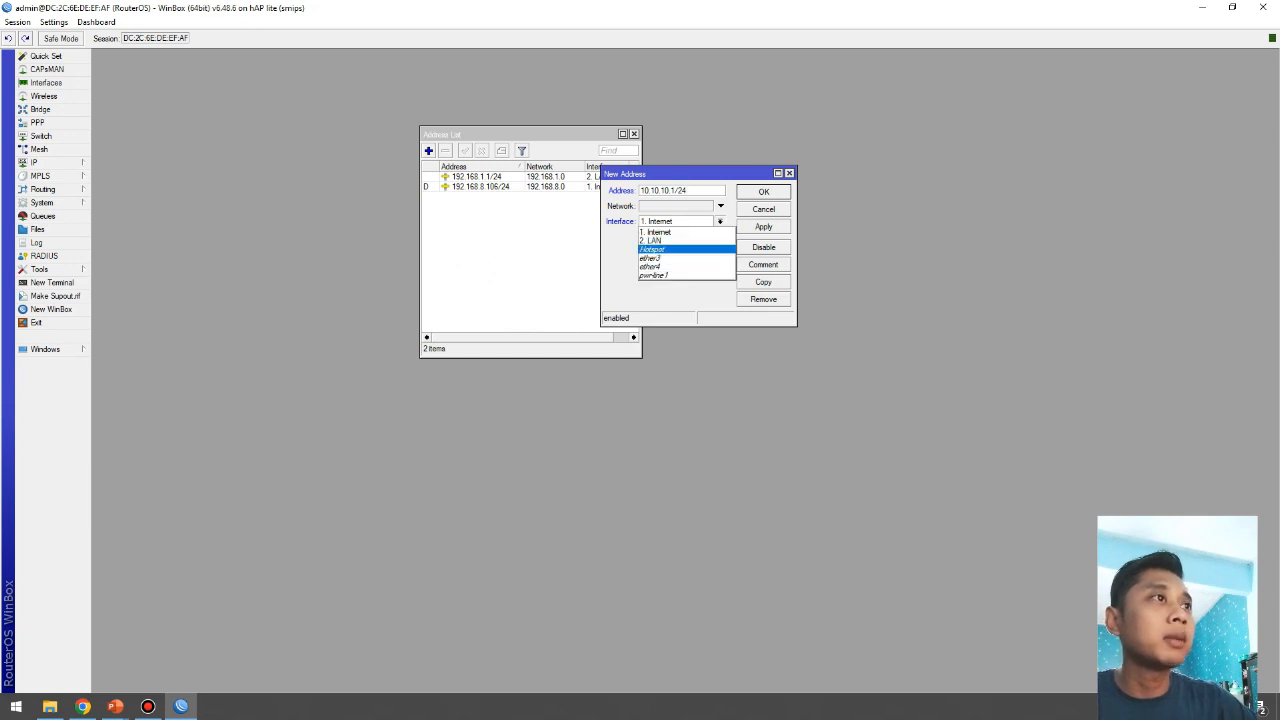
click(653, 250)
click(764, 227)
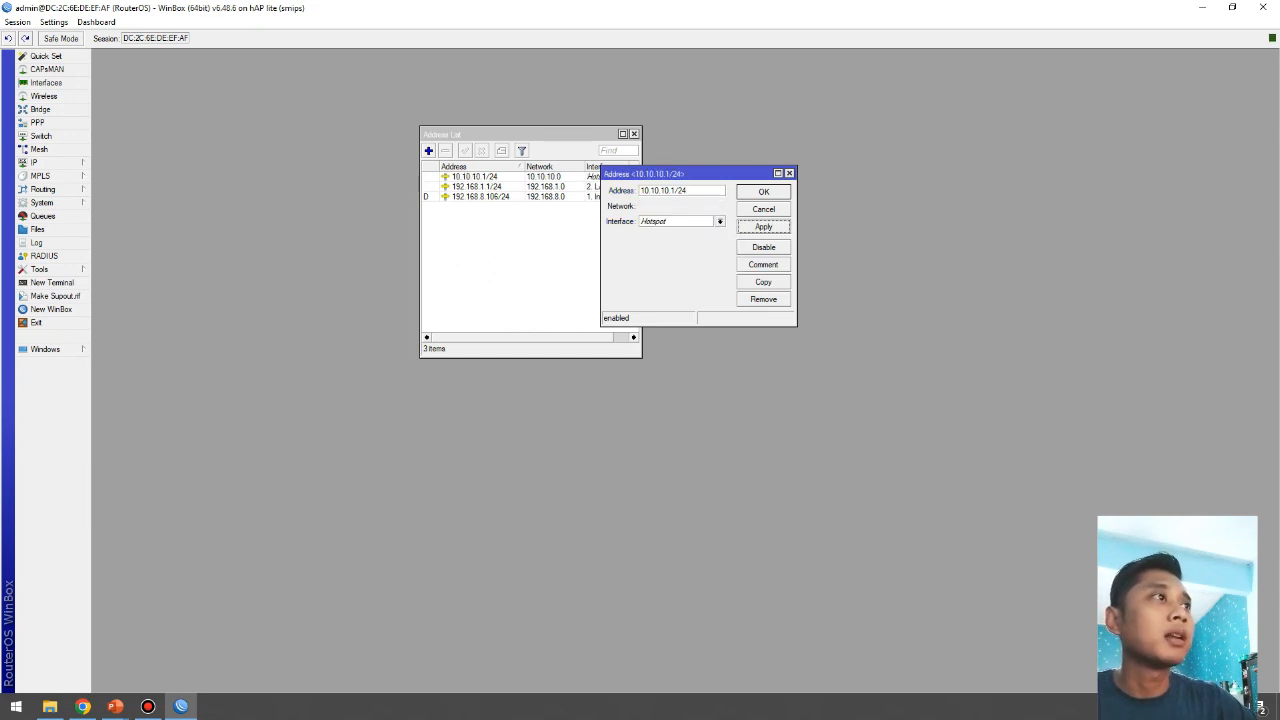
click(764, 192)
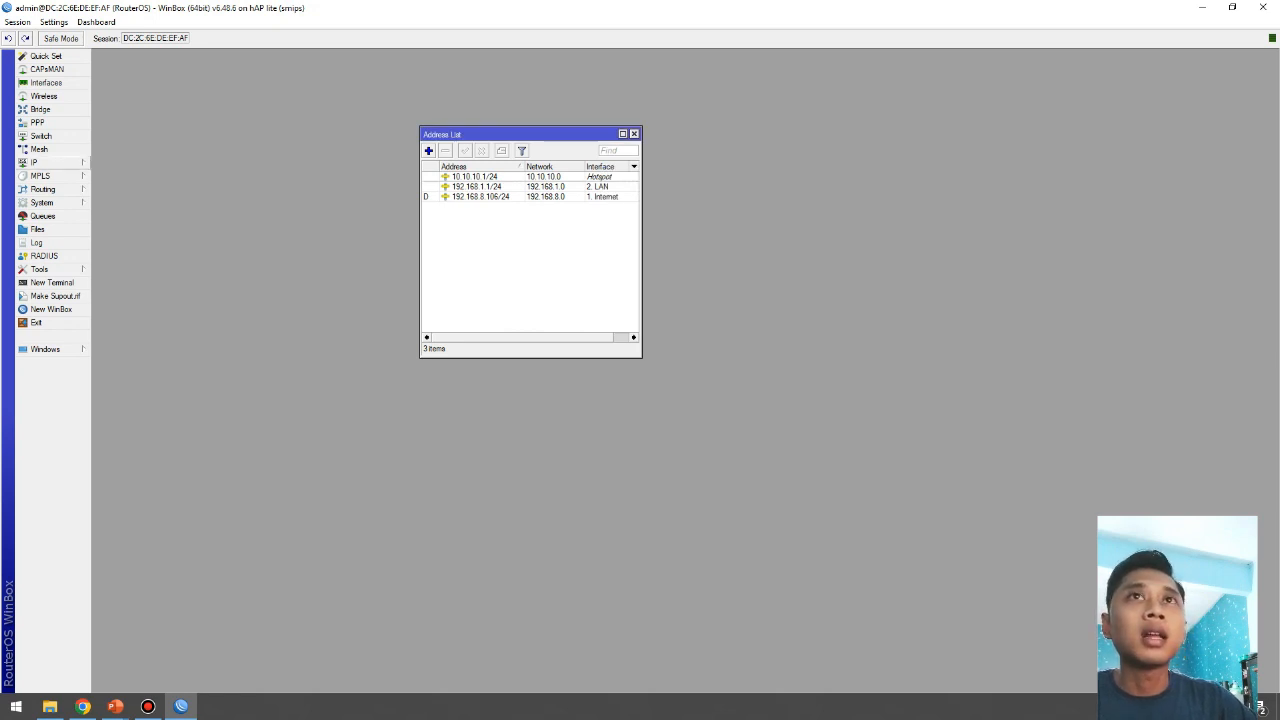
click(38, 162)
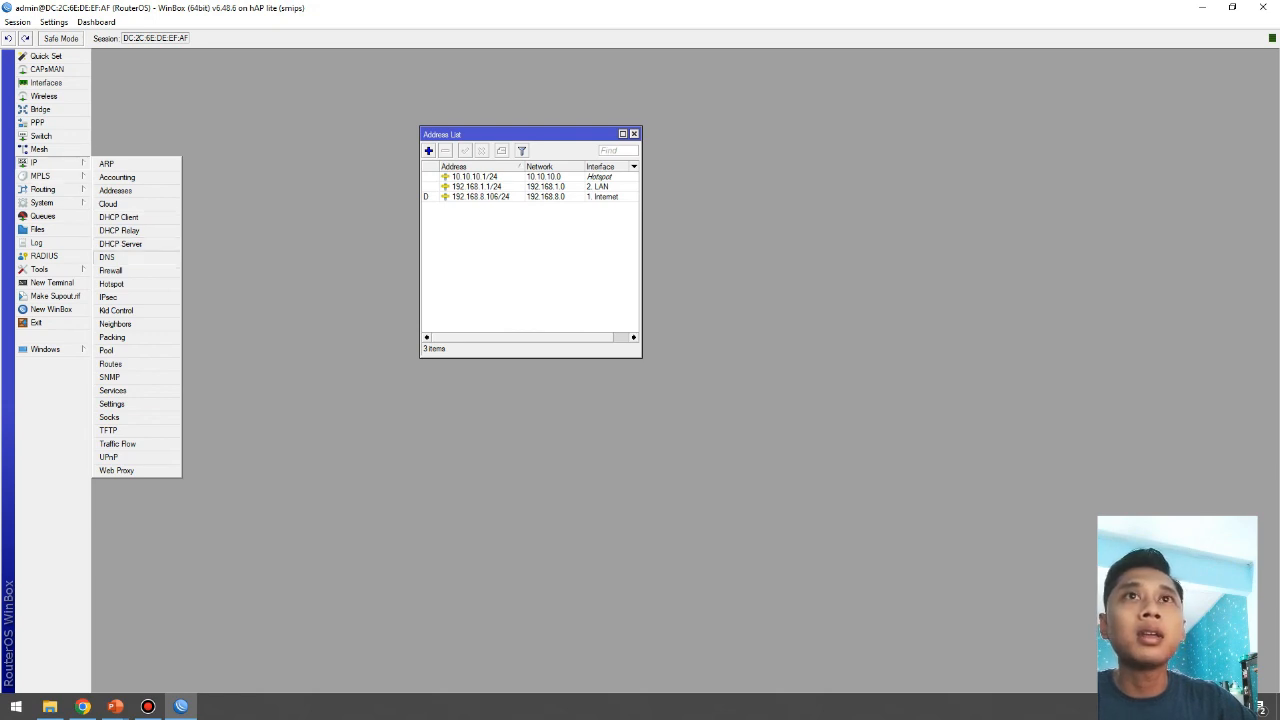
click(121, 244)
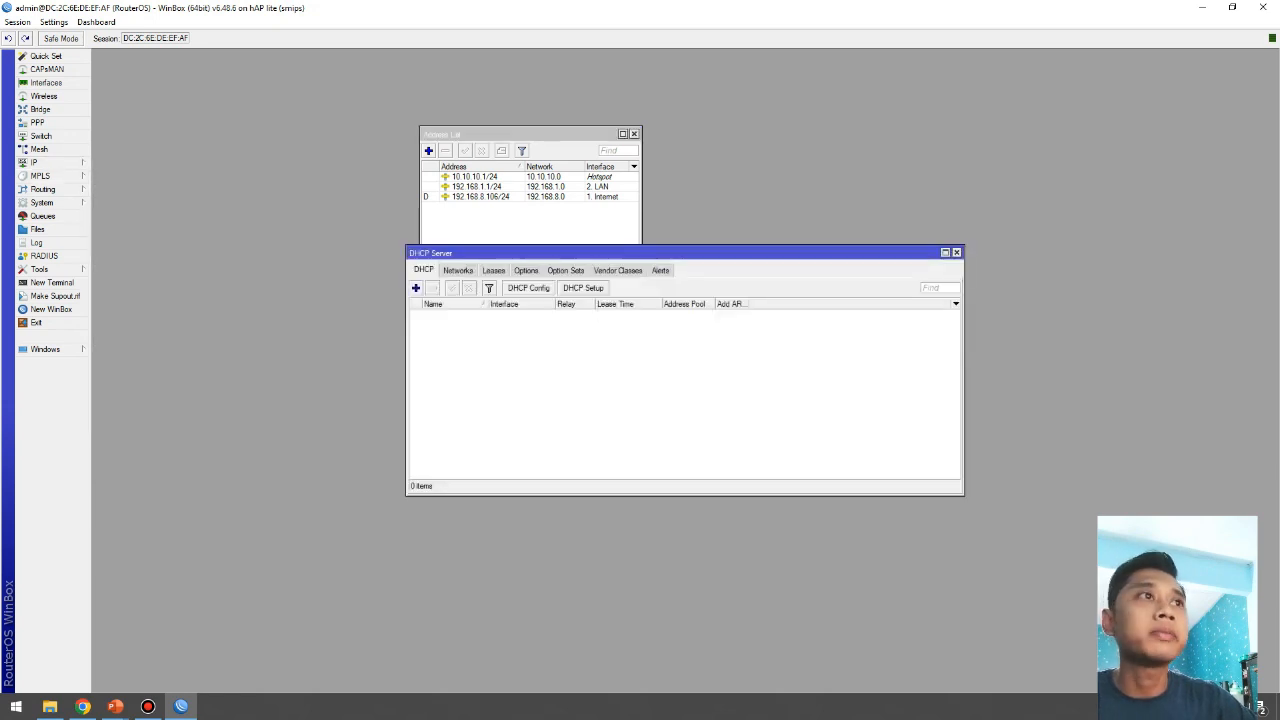
Step: Close the address list and launch DHCP Setup from the DHCP Server window
click(530, 134)
click(634, 134)
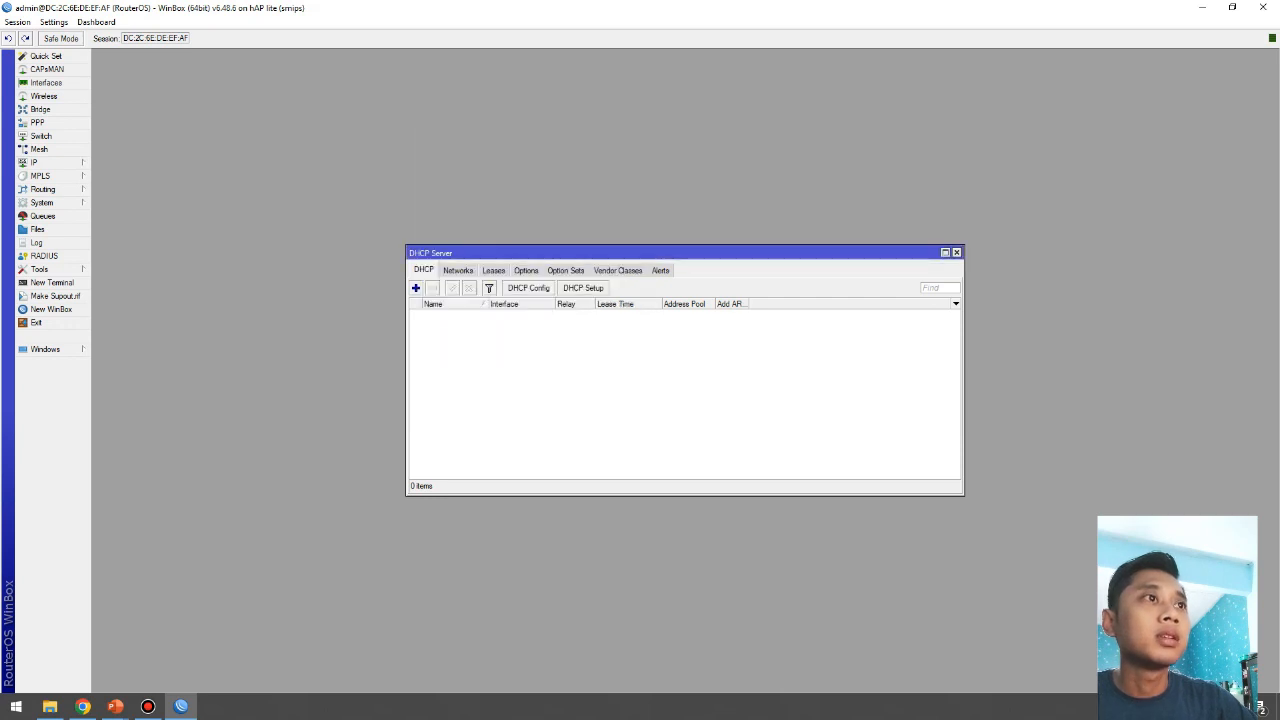
drag(634, 253, 615, 135)
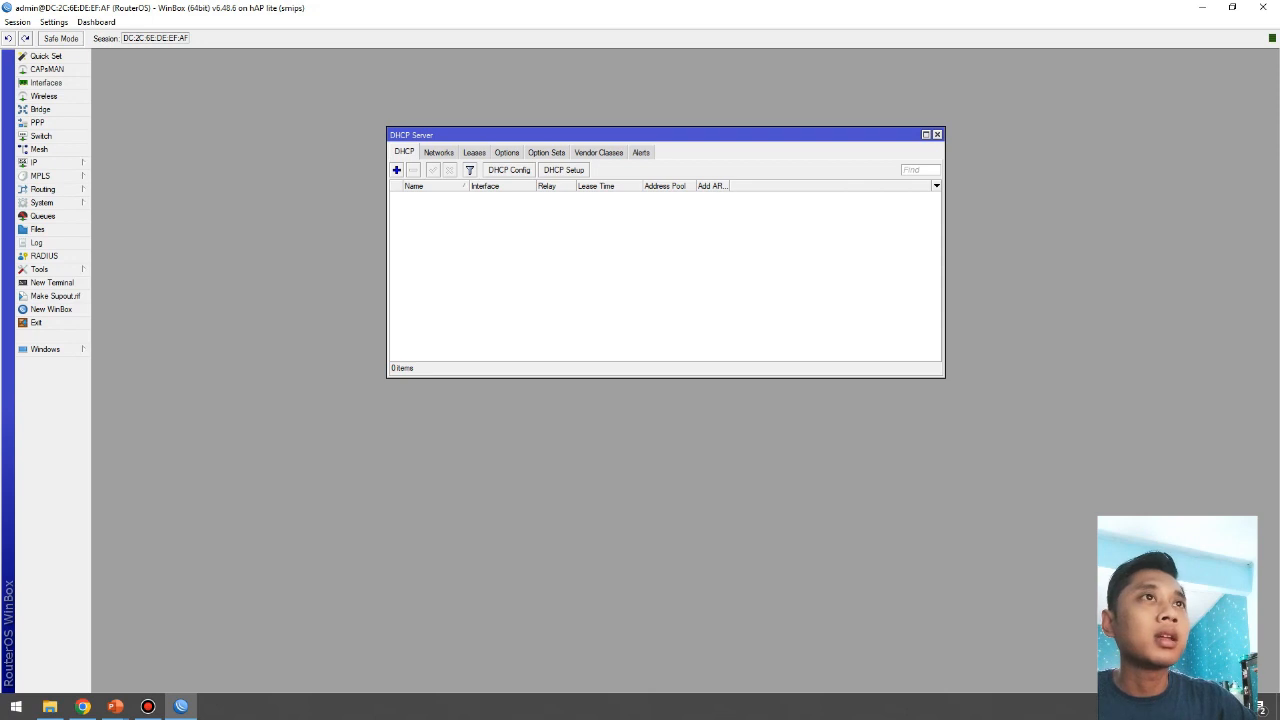
click(563, 170)
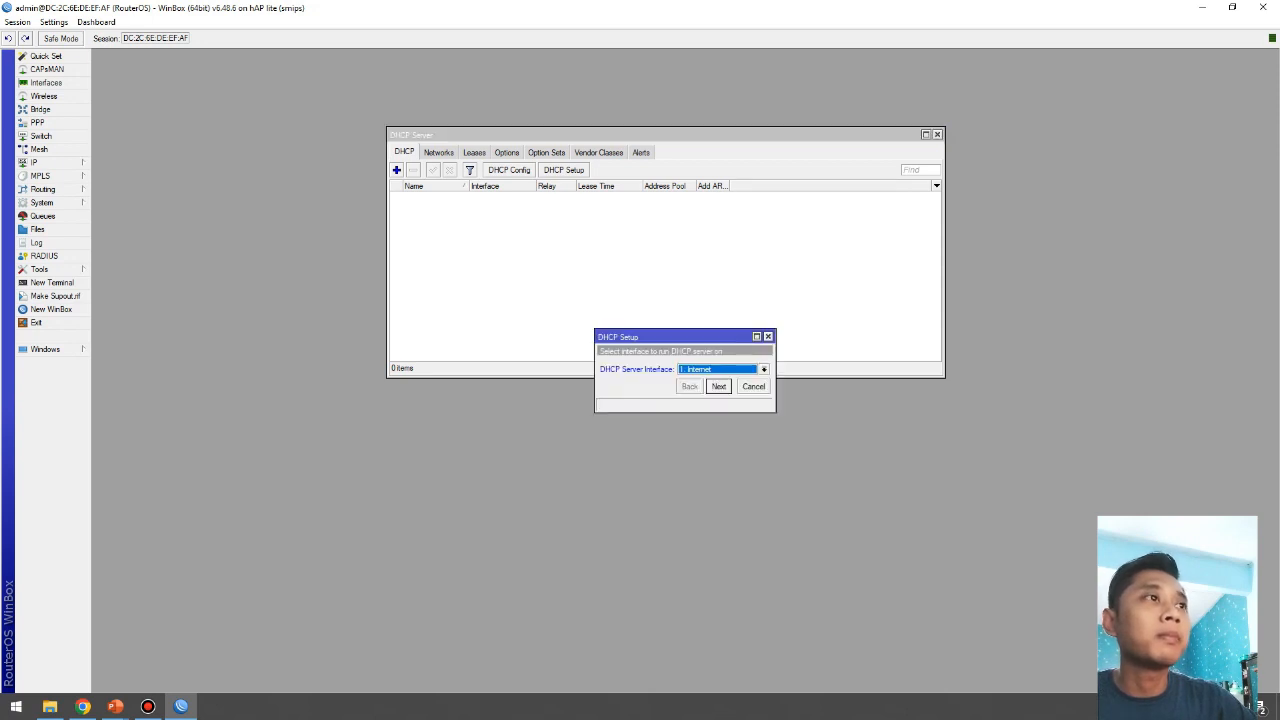
drag(640, 337, 616, 215)
Step: Run DHCP Setup on the LAN with 192.168.1.0/24, gateway 192.168.1.1, and the pool starting at .10
click(740, 247)
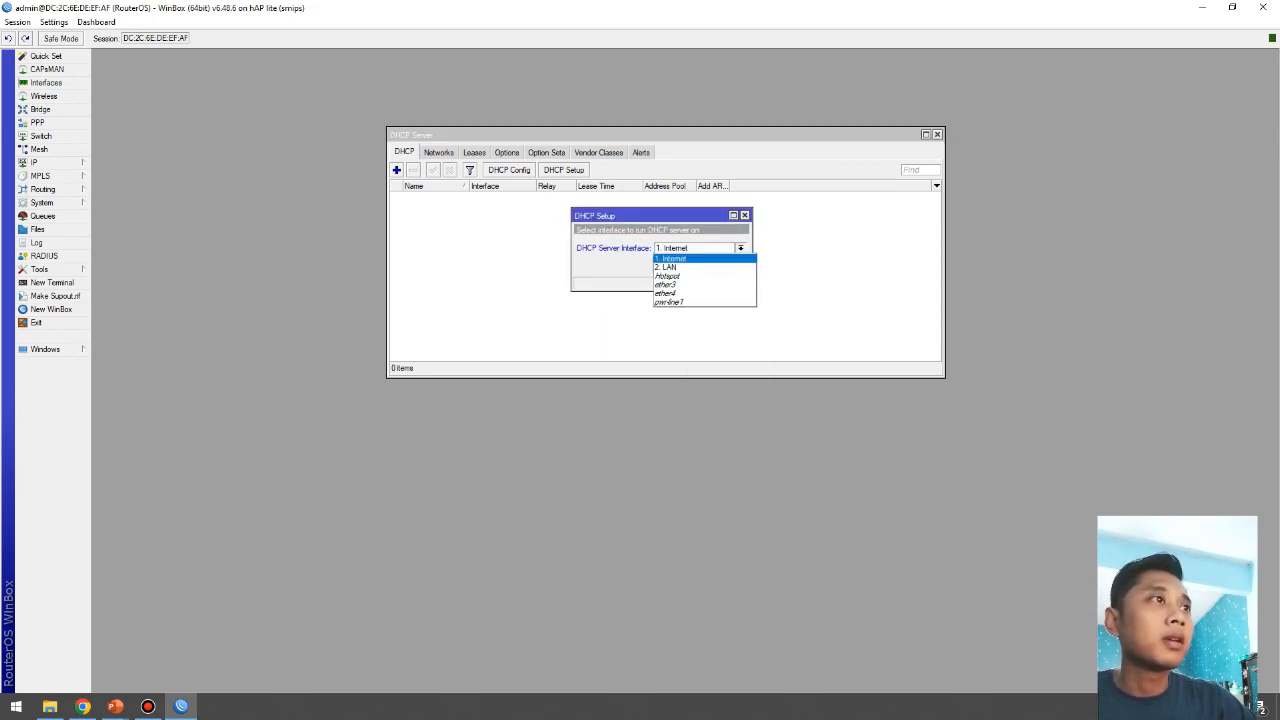
click(668, 267)
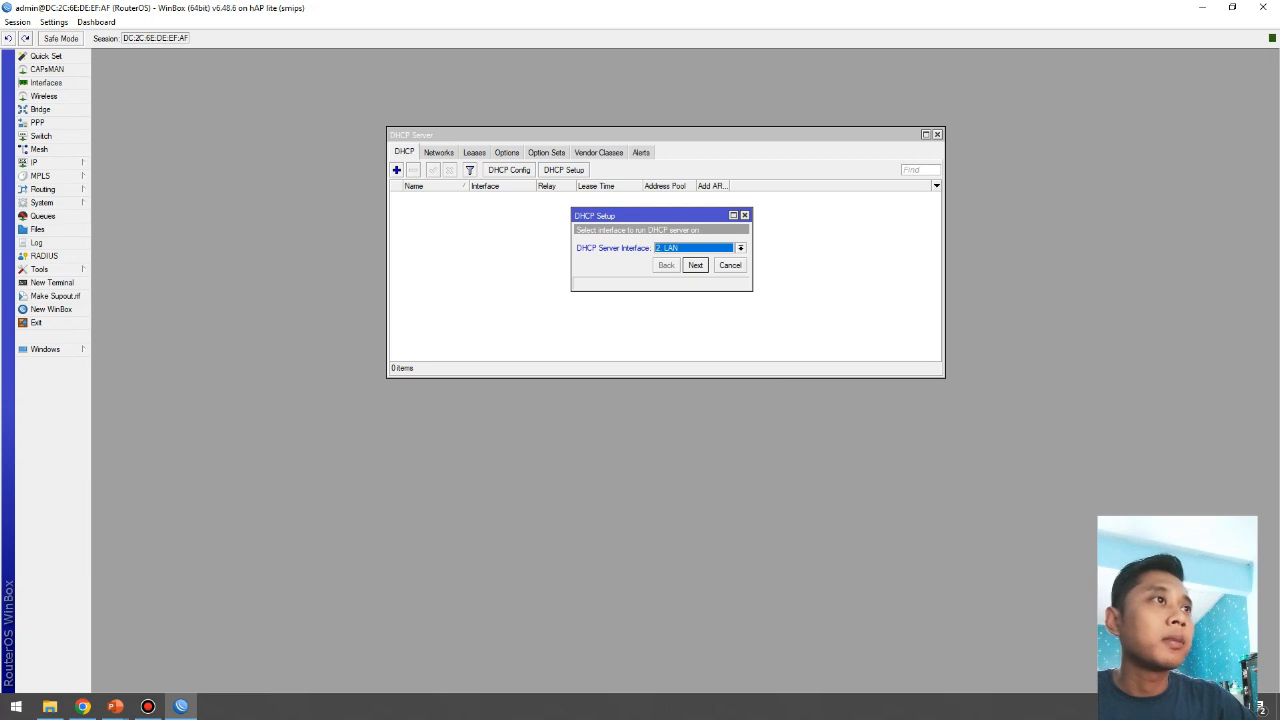
click(695, 265)
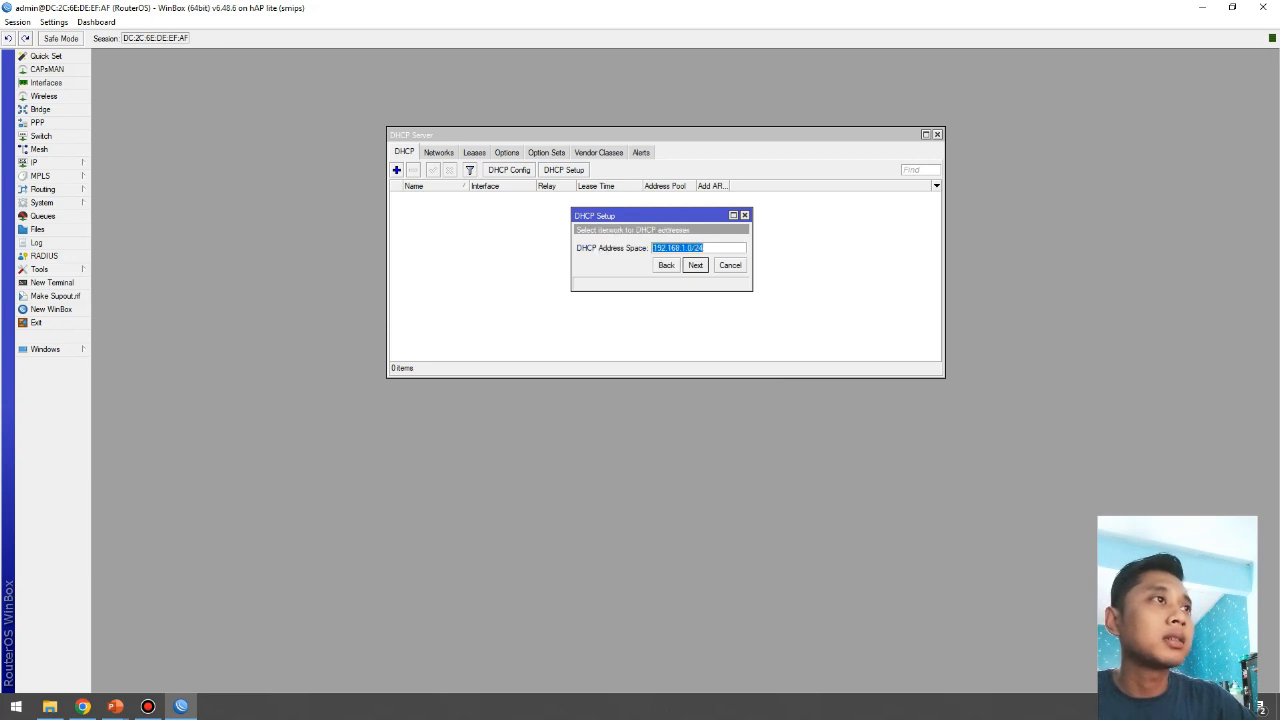
click(687, 248)
key(Return)
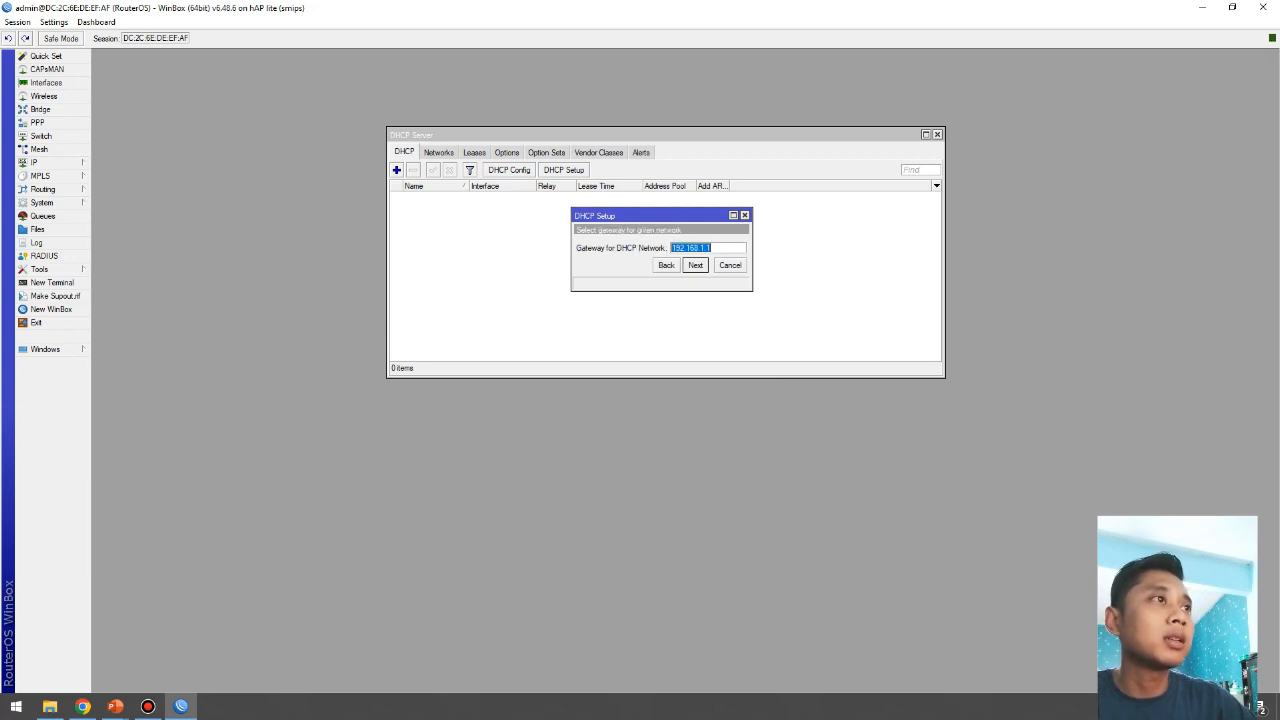
key(Return)
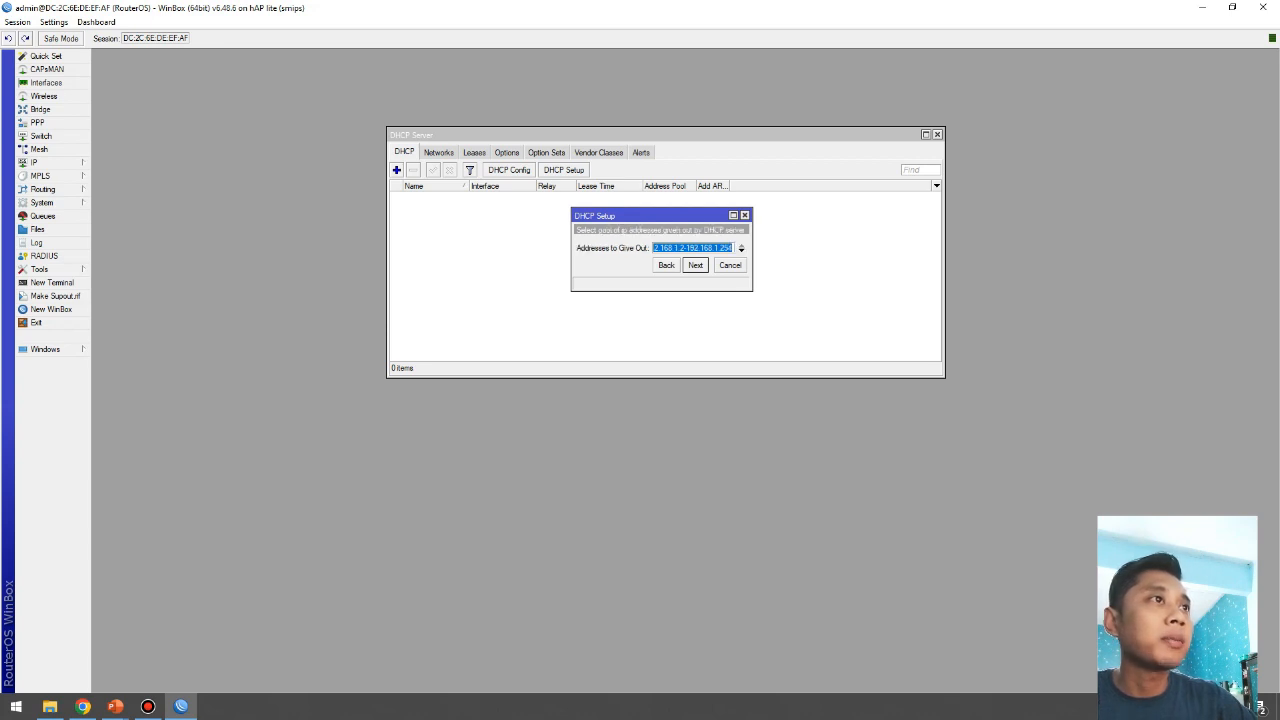
click(680, 248)
click(685, 248)
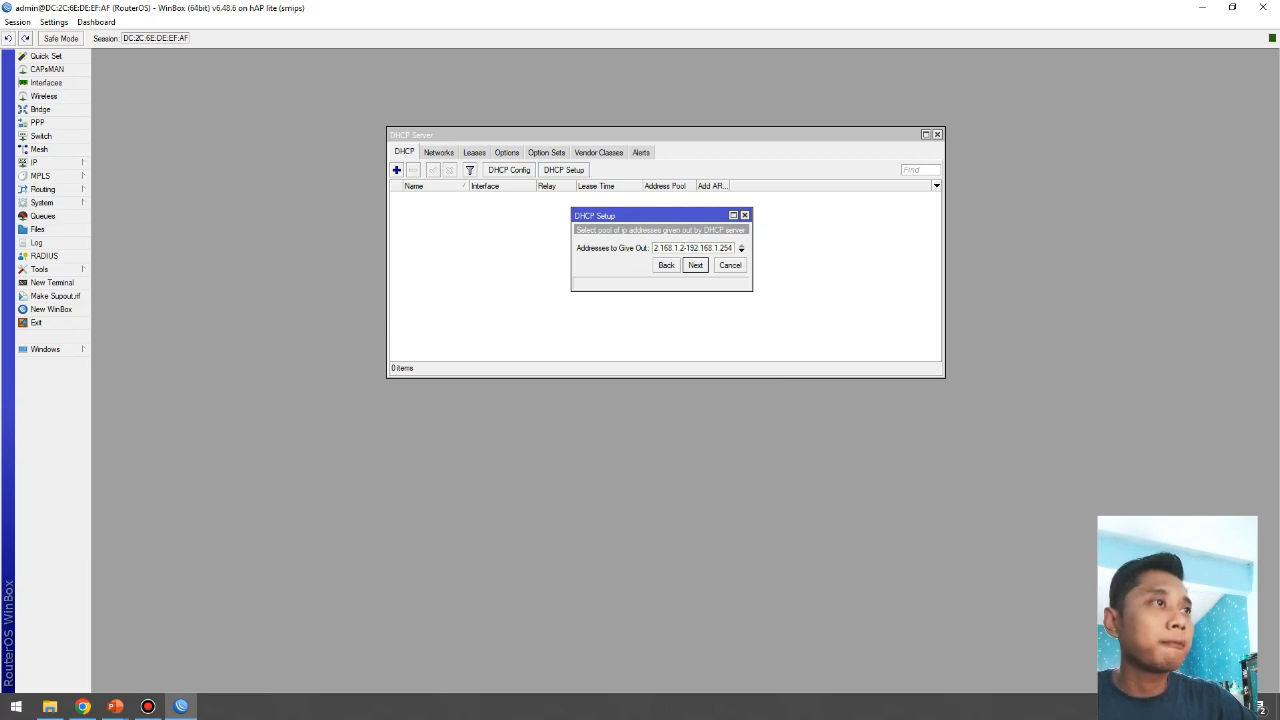
key(BackSpace)
text(10)
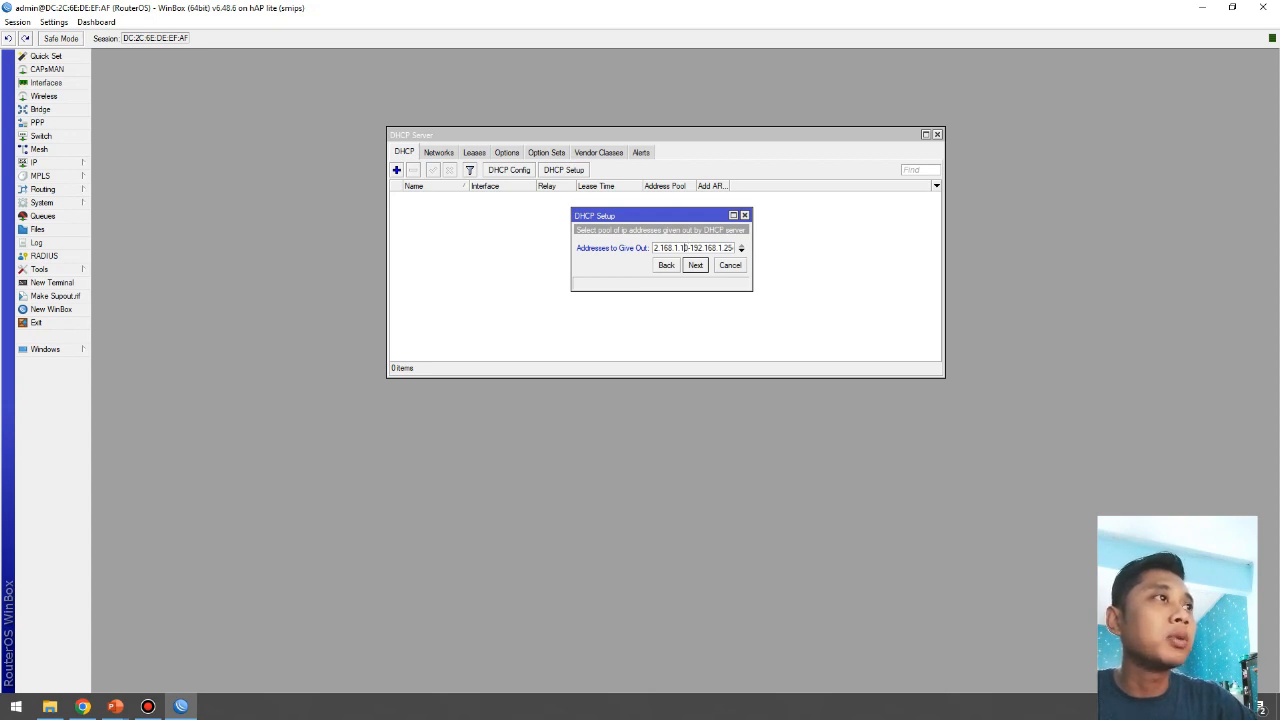
drag(722, 248, 731, 248)
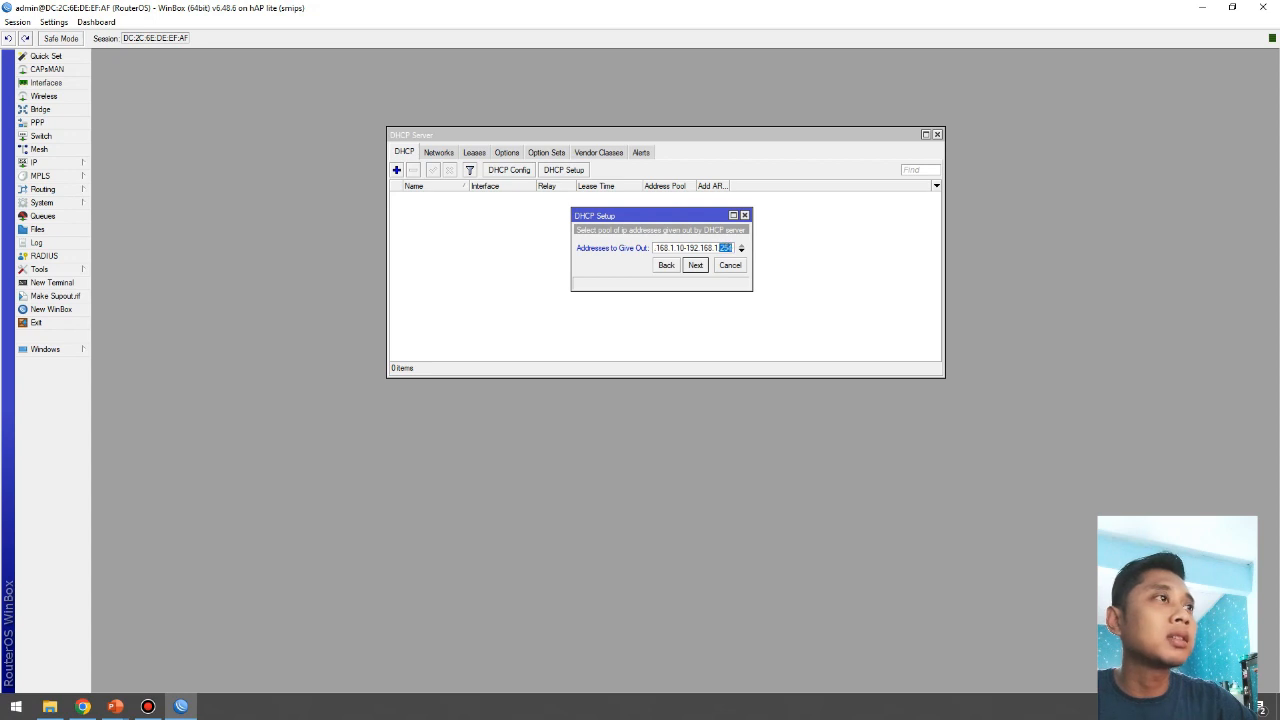
click(722, 248)
click(685, 248)
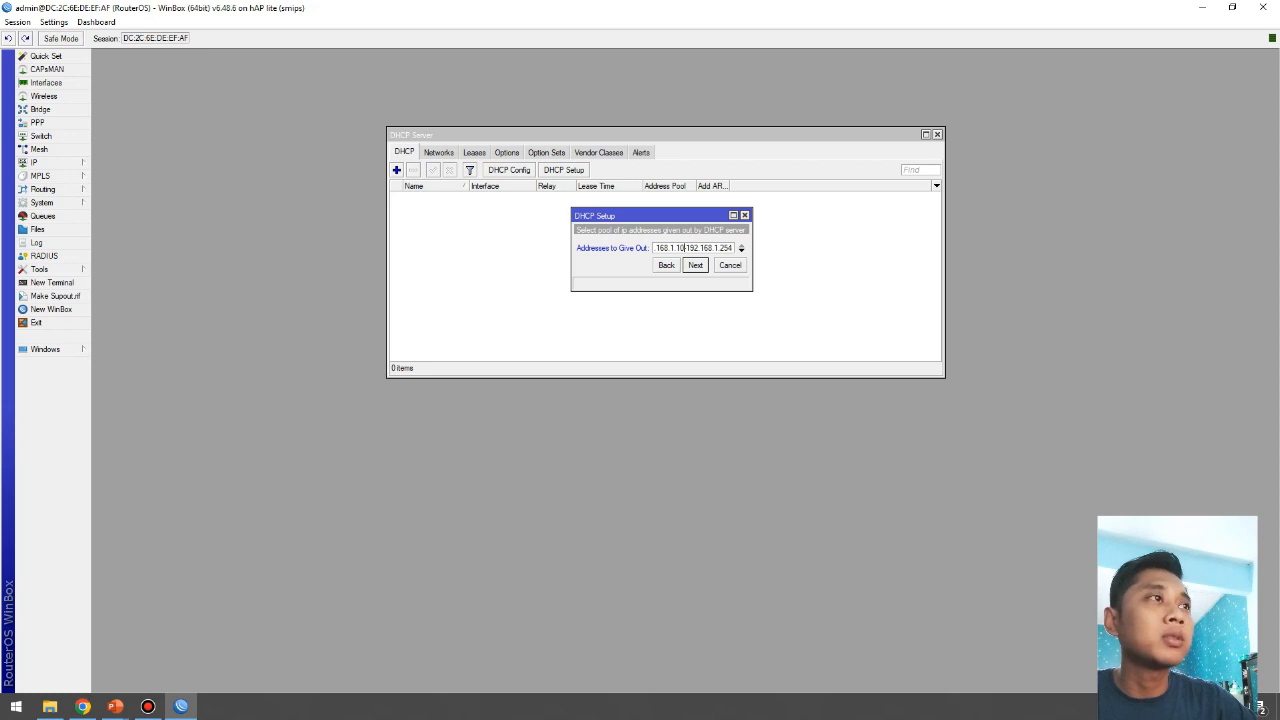
key(Return)
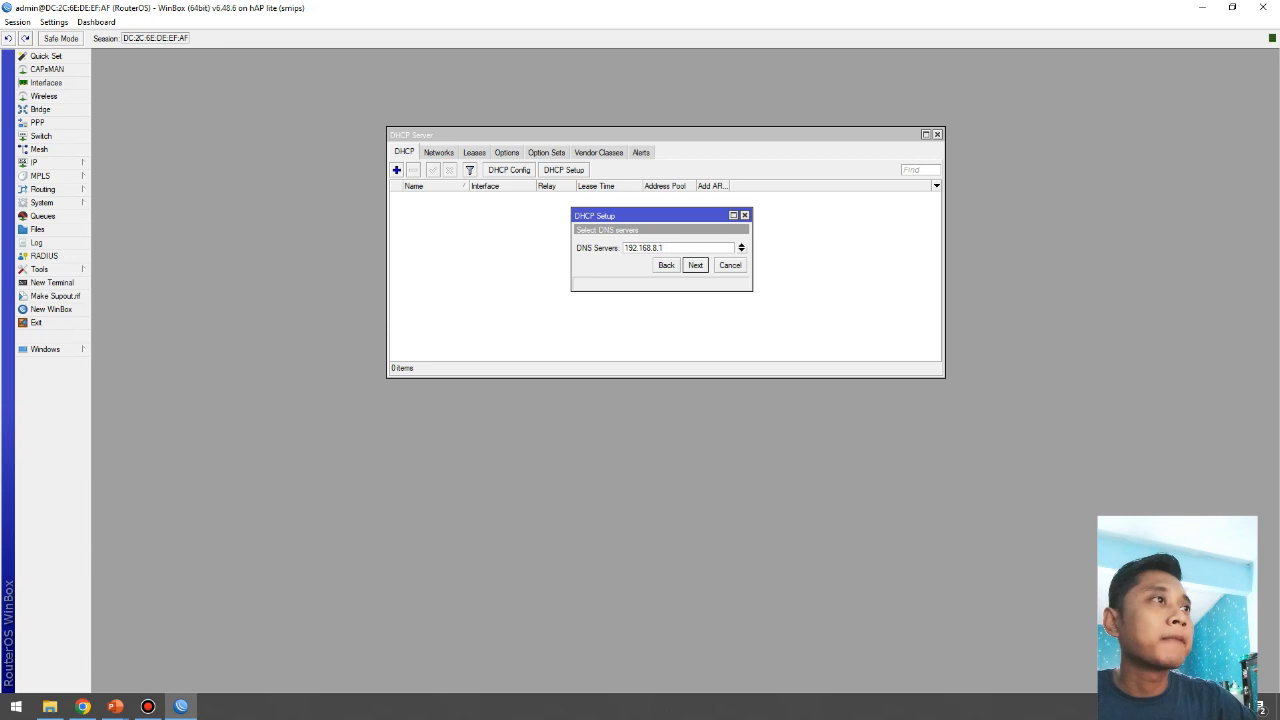
Step: Add DNS 8.8.8.8 beside 192.168.8.1, keep the 00:10:00 lease, and finish the LAN server
click(741, 245)
click(741, 250)
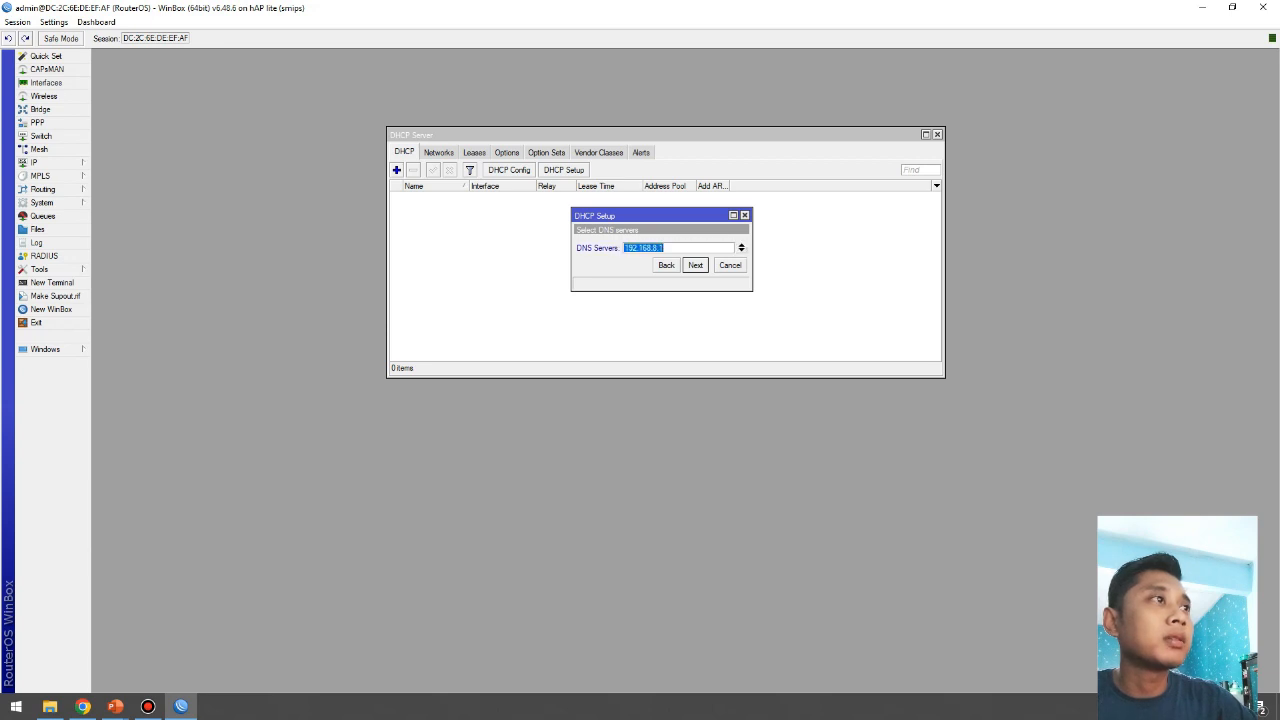
click(741, 250)
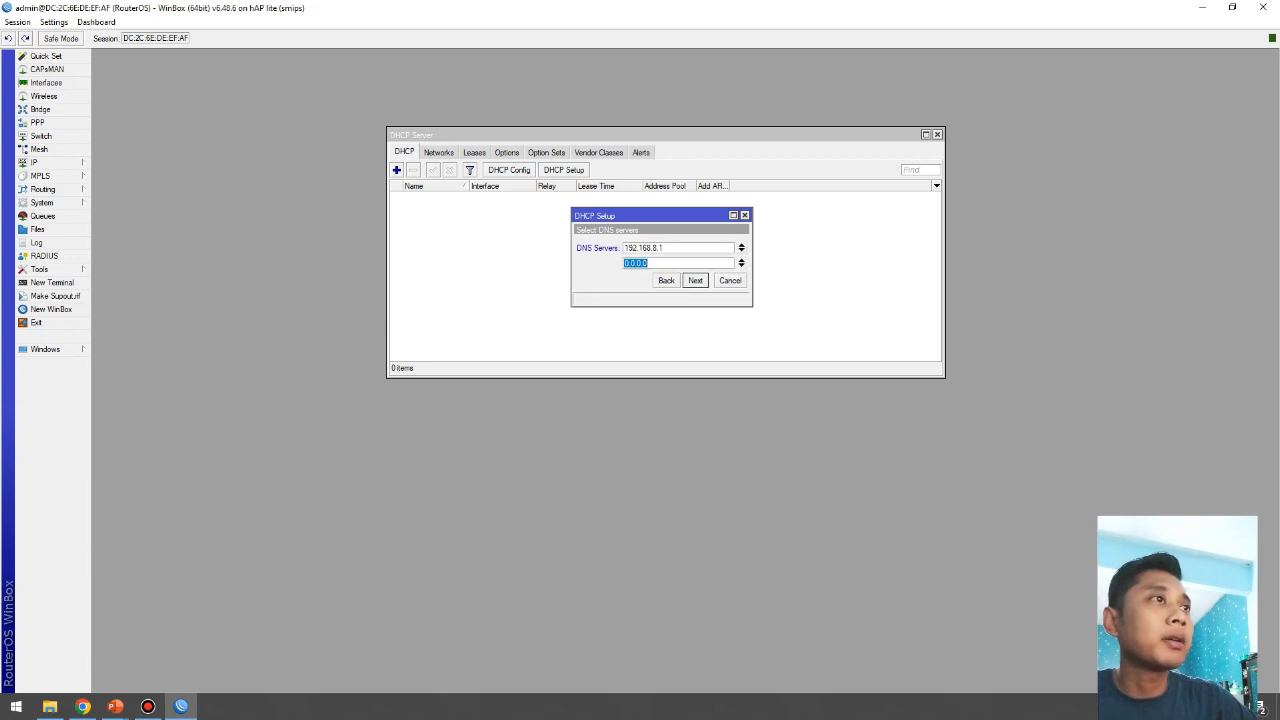
text(8.8.8.8)
key(Return)
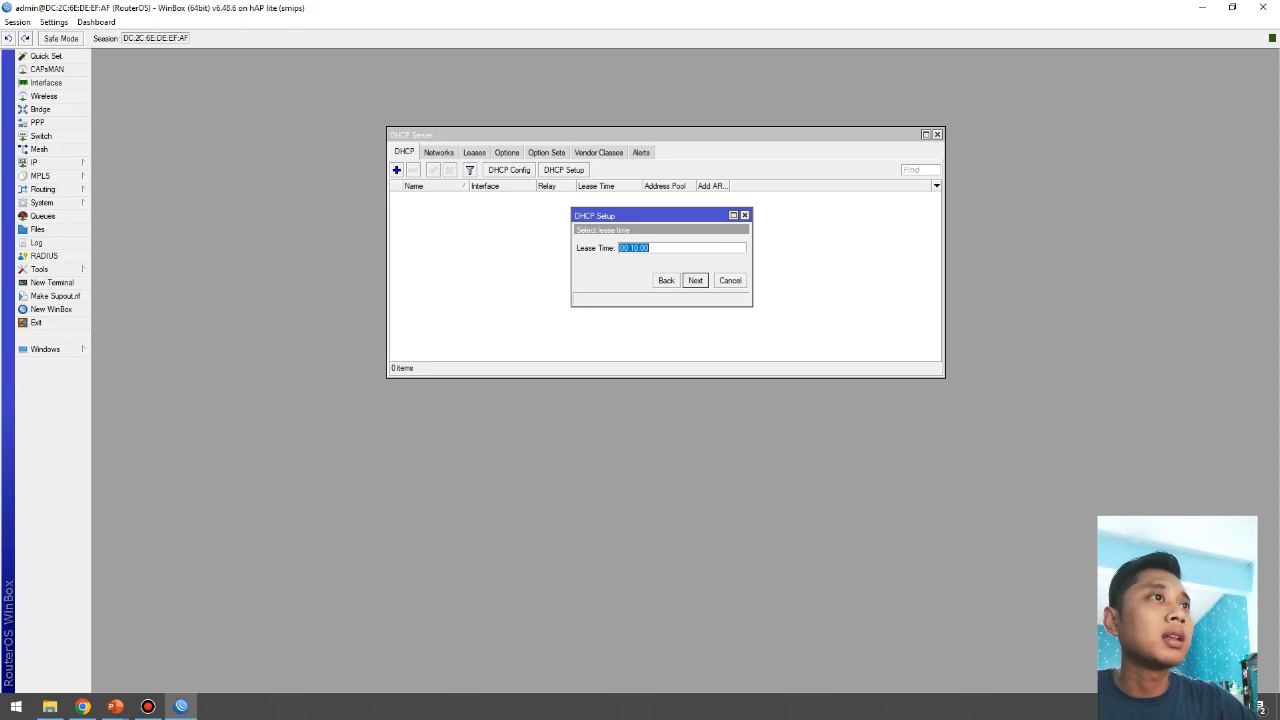
key(Return)
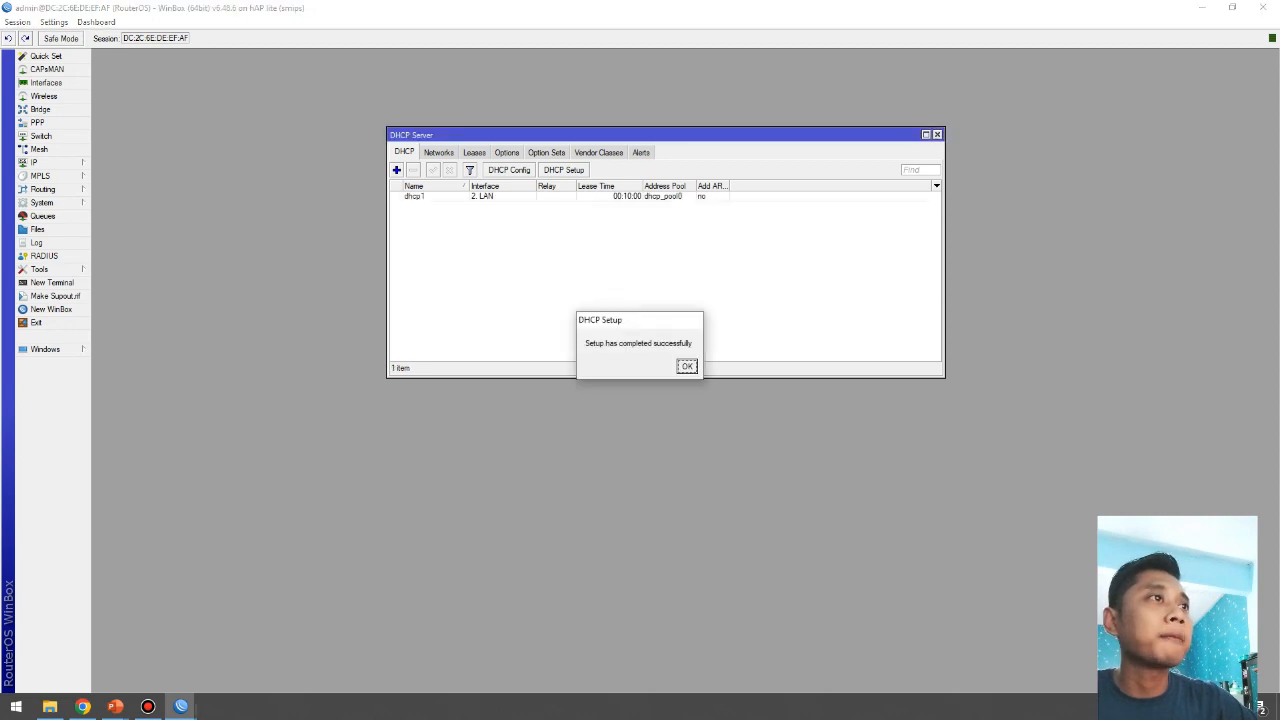
key(Return)
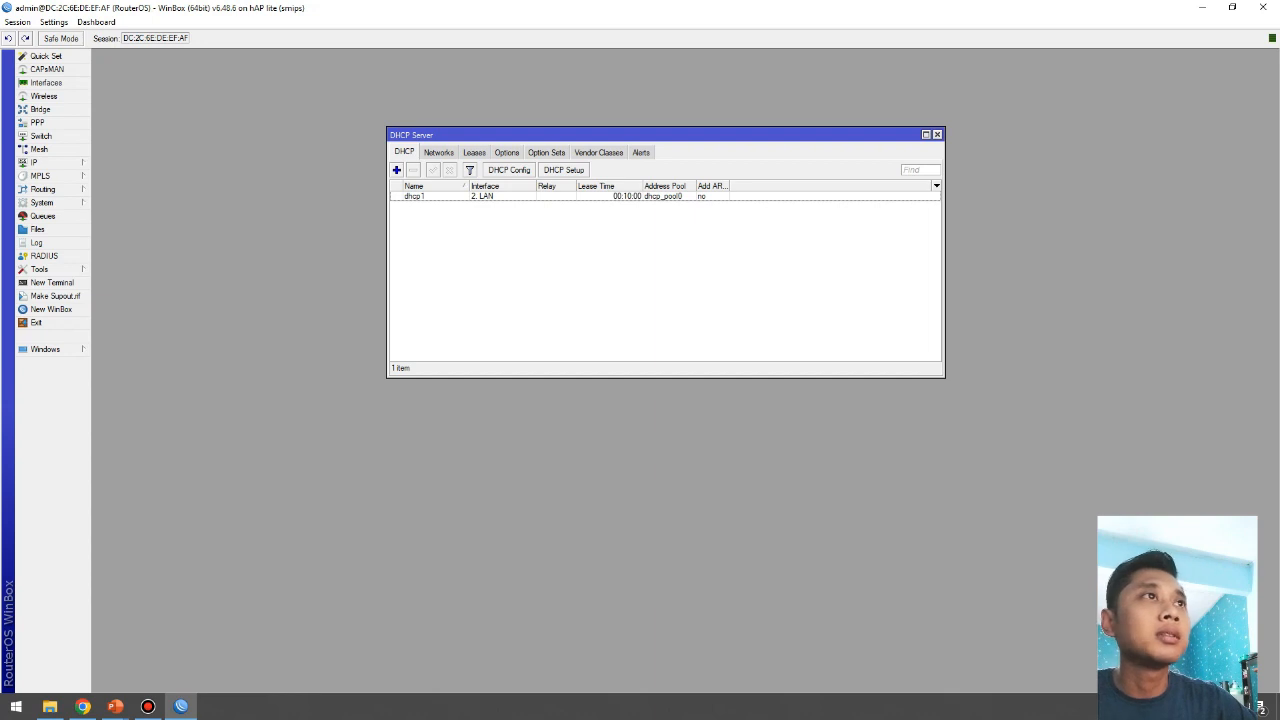
Step: Run DHCP Setup on Hotspot, accepting address space 10.10.10.0/24 and gateway 10.10.10.1
click(563, 170)
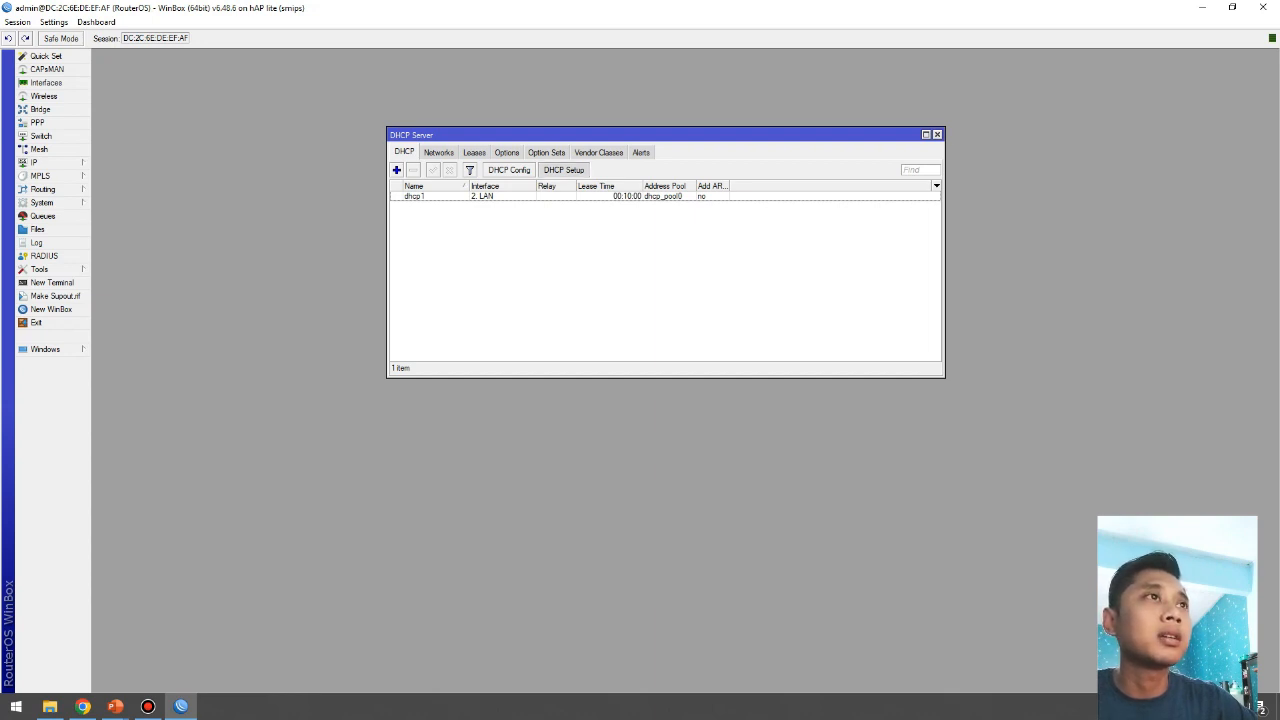
click(740, 247)
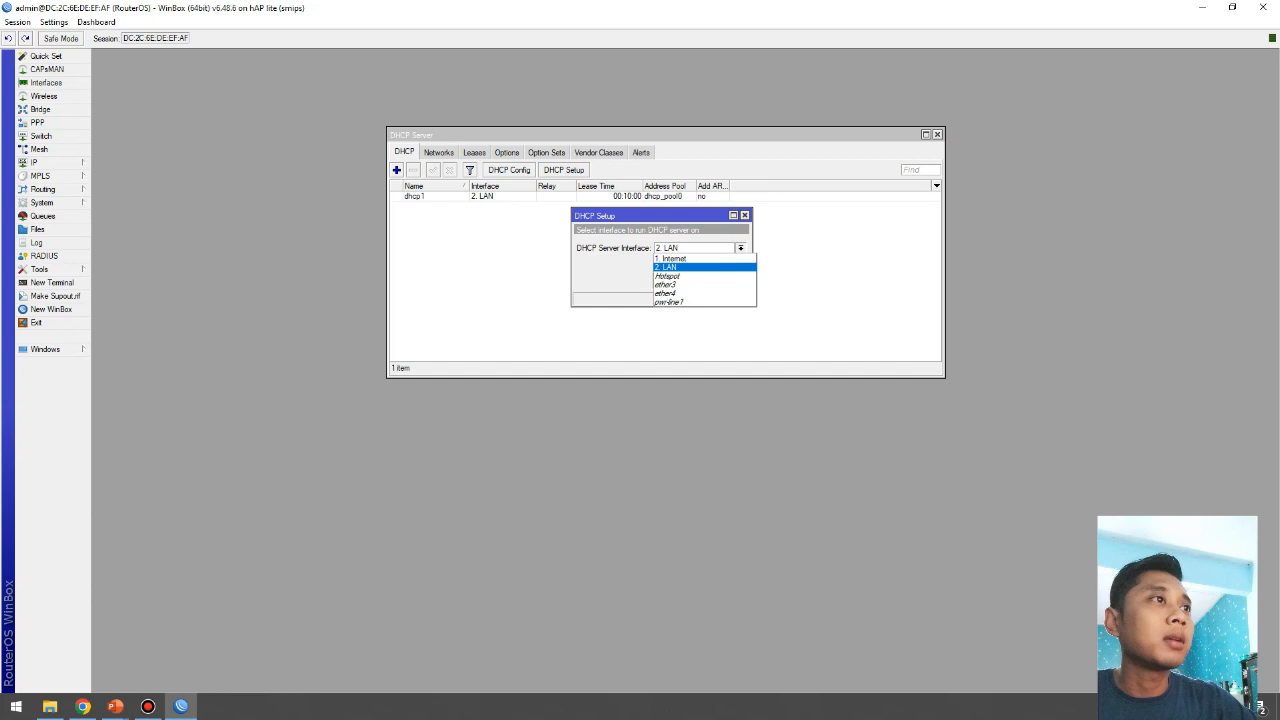
click(668, 276)
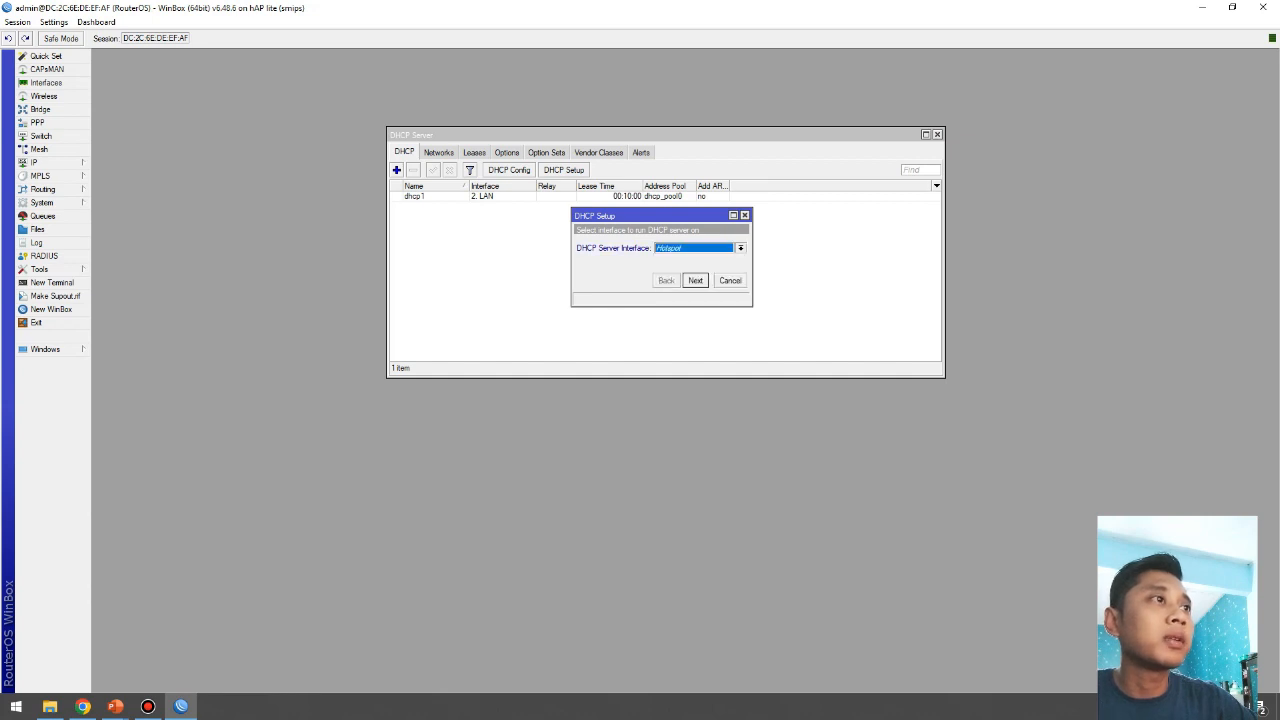
key(Return)
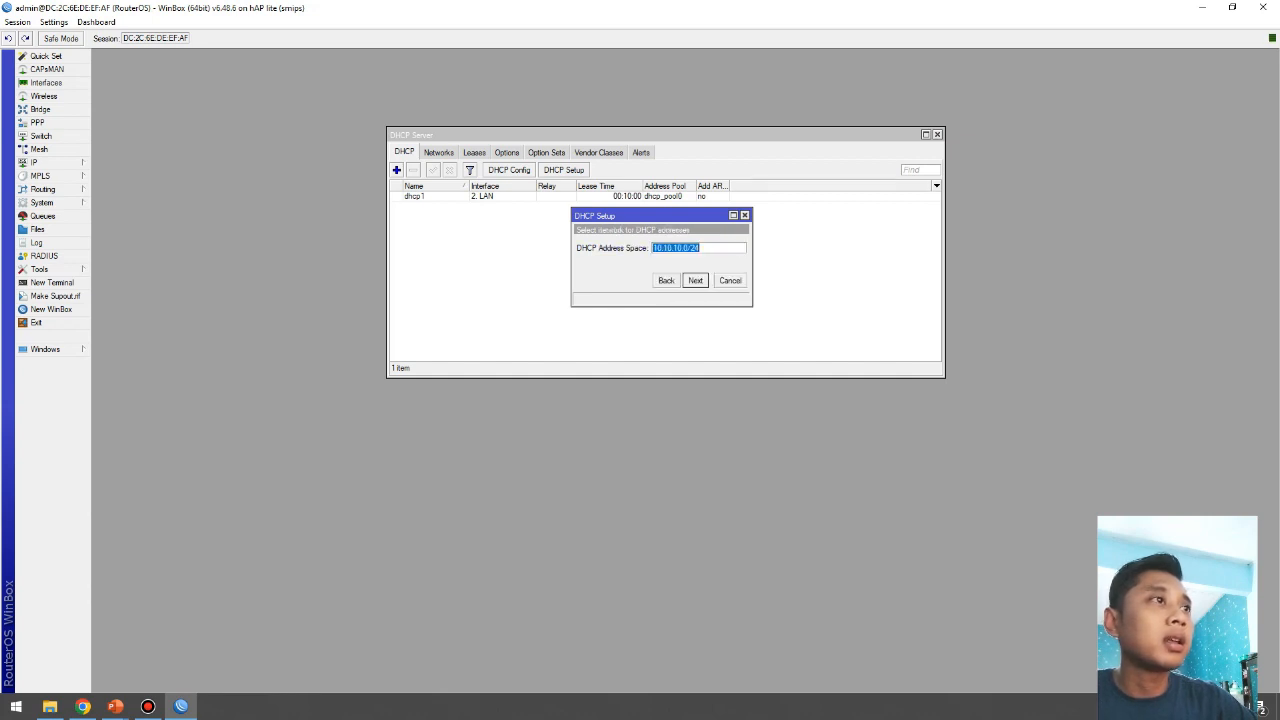
key(Return)
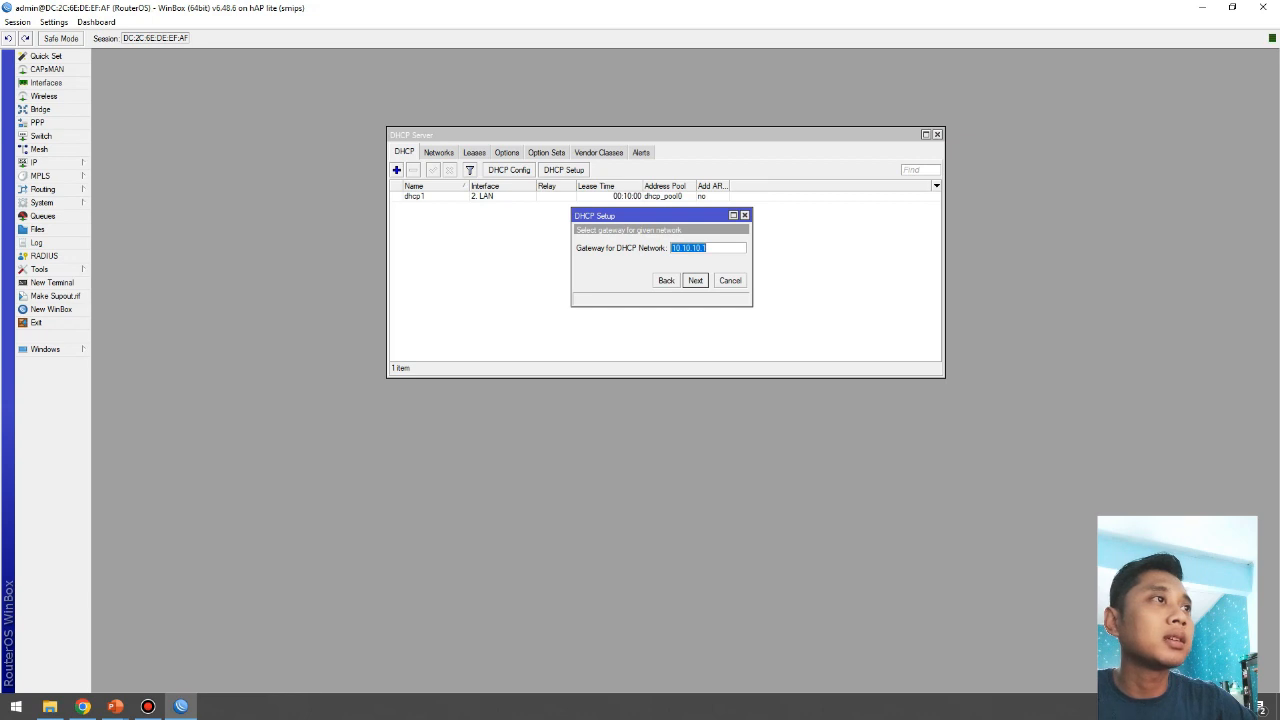
key(Return)
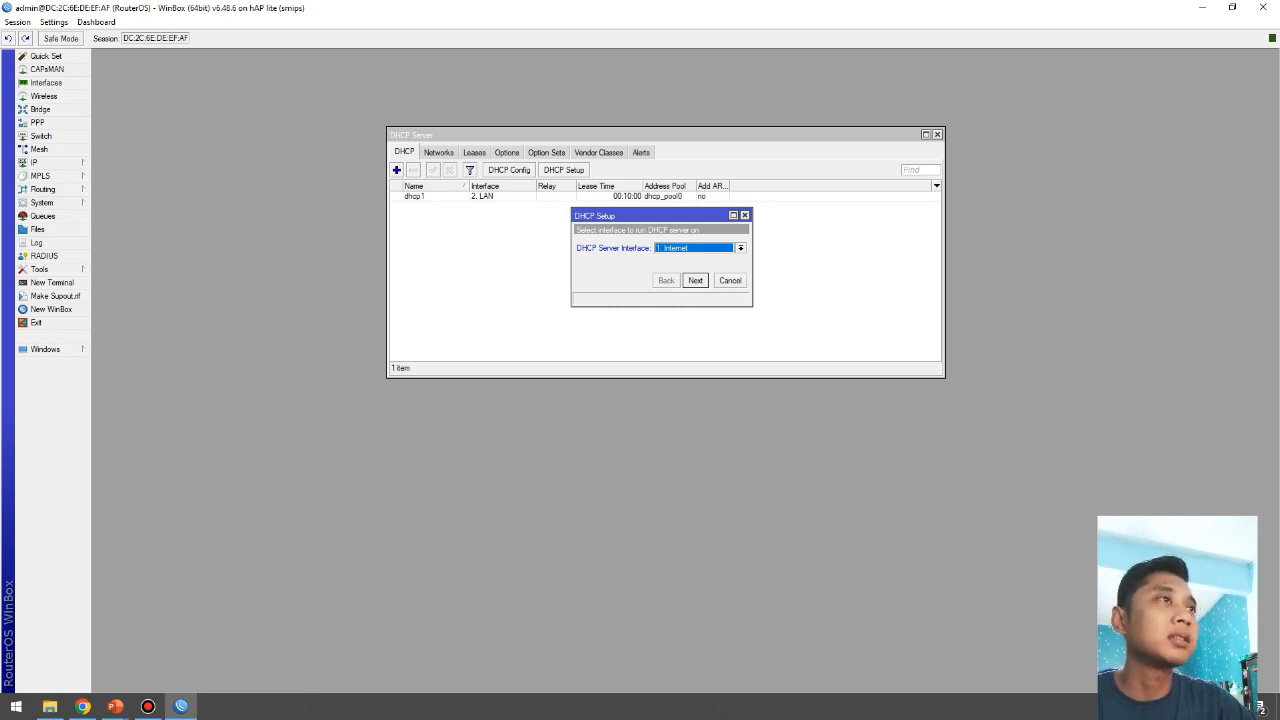
click(741, 248)
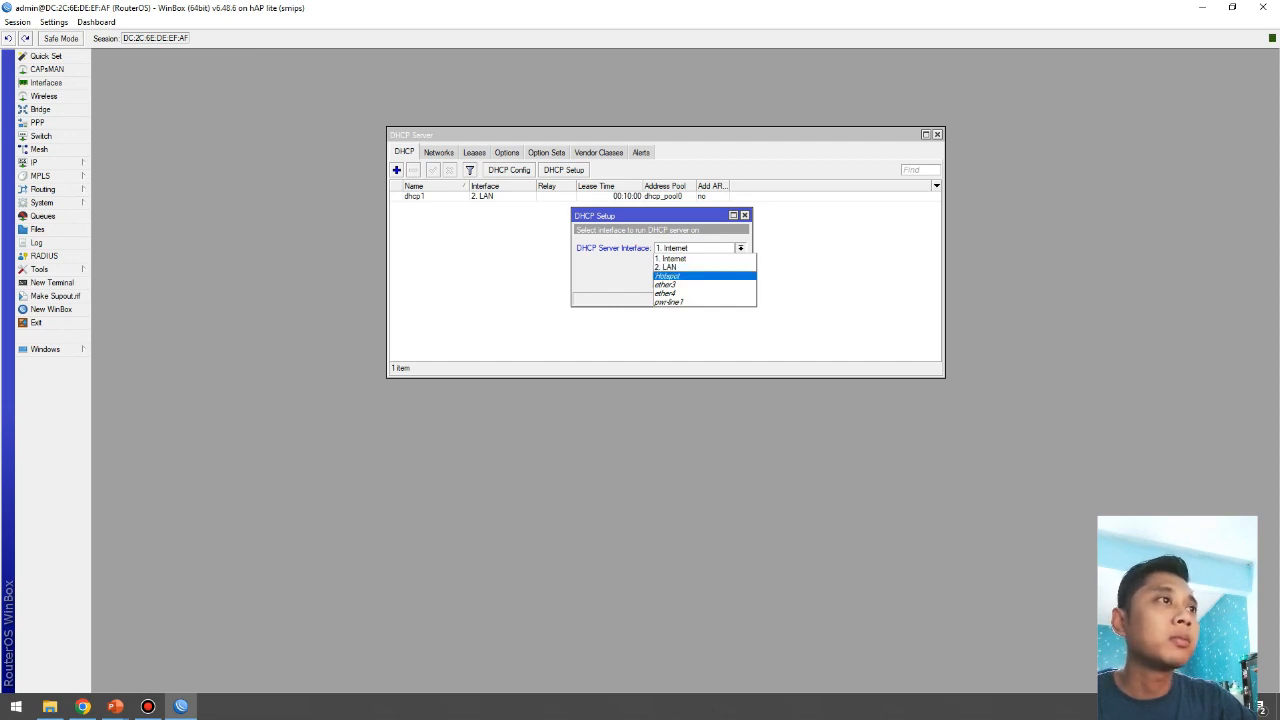
click(668, 276)
key(Return)
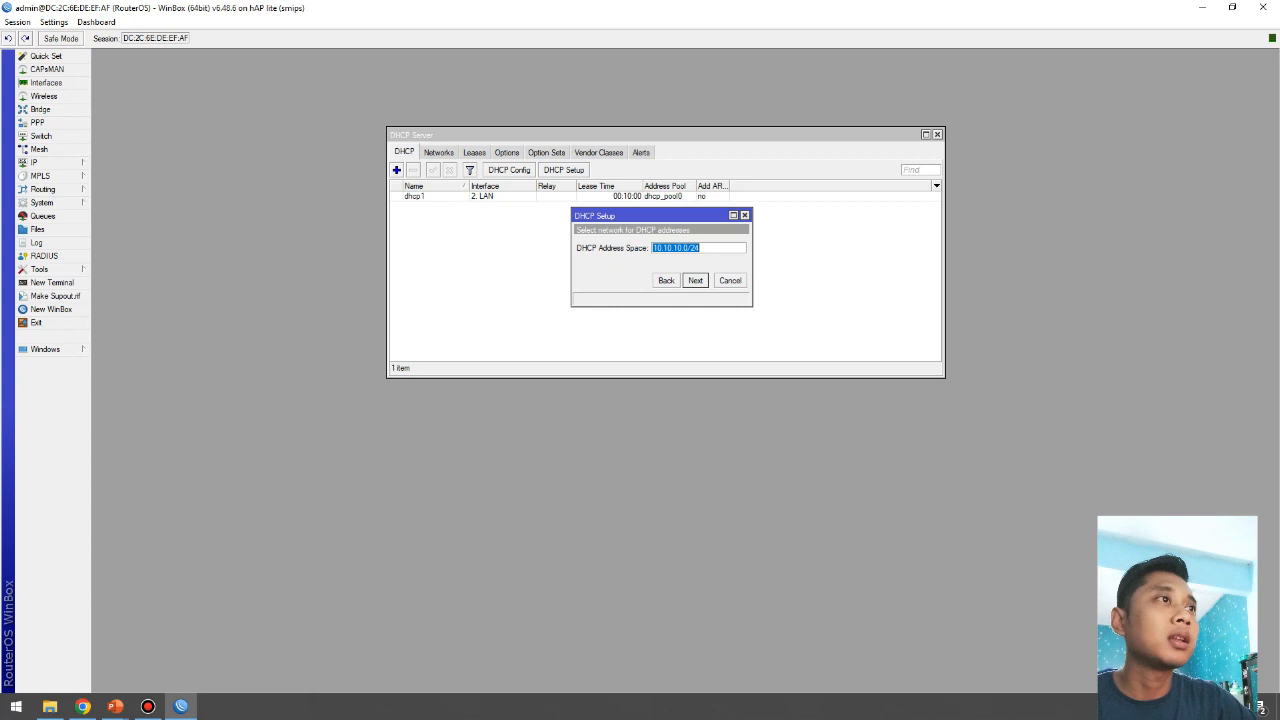
key(Return)
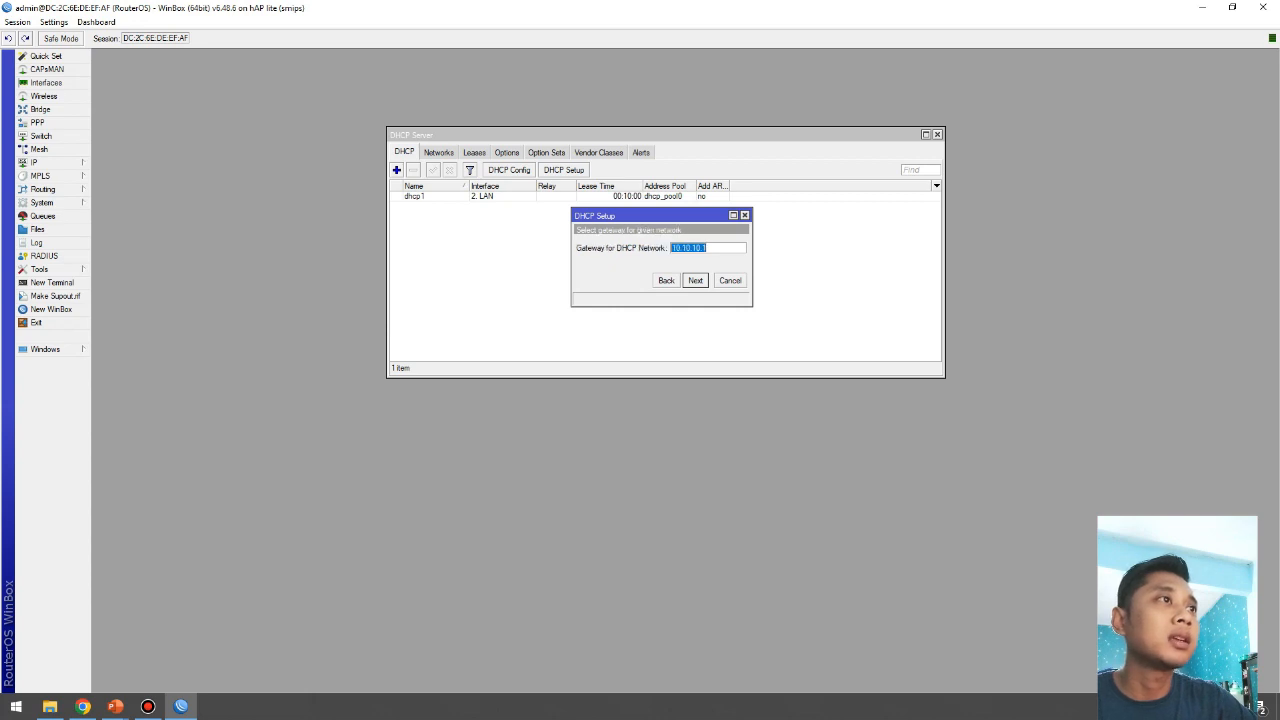
key(Return)
Step: Set the pool to 10.10.10.10–10.10.10.254, add DNS 8.8.8.8, keep the 00:10:00 lease, and finish
click(688, 248)
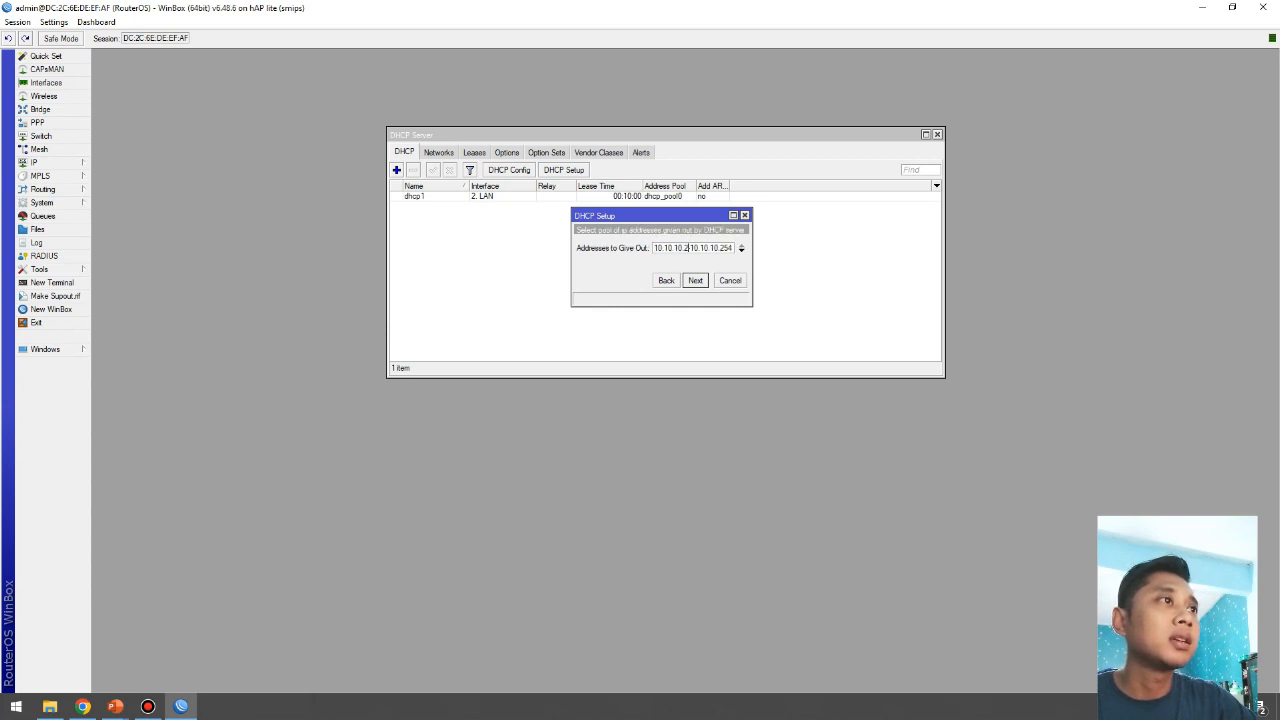
key(BackSpace)
key(BackSpace)
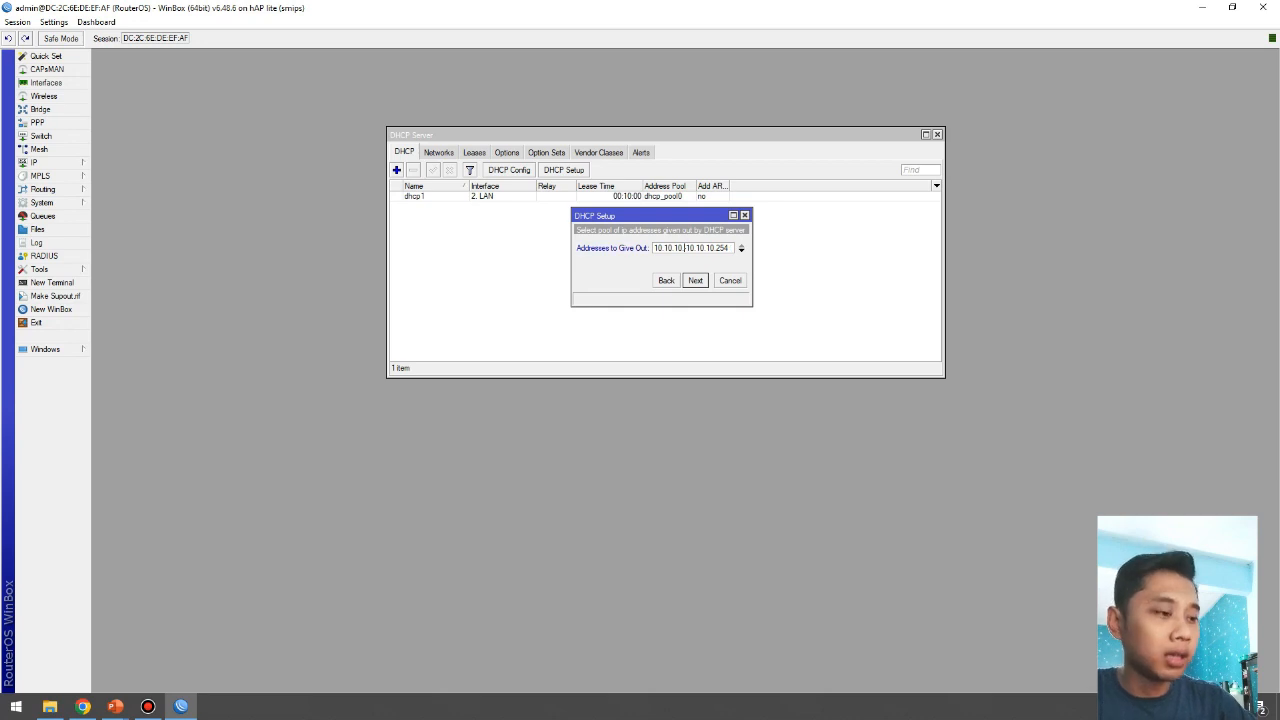
text(10)
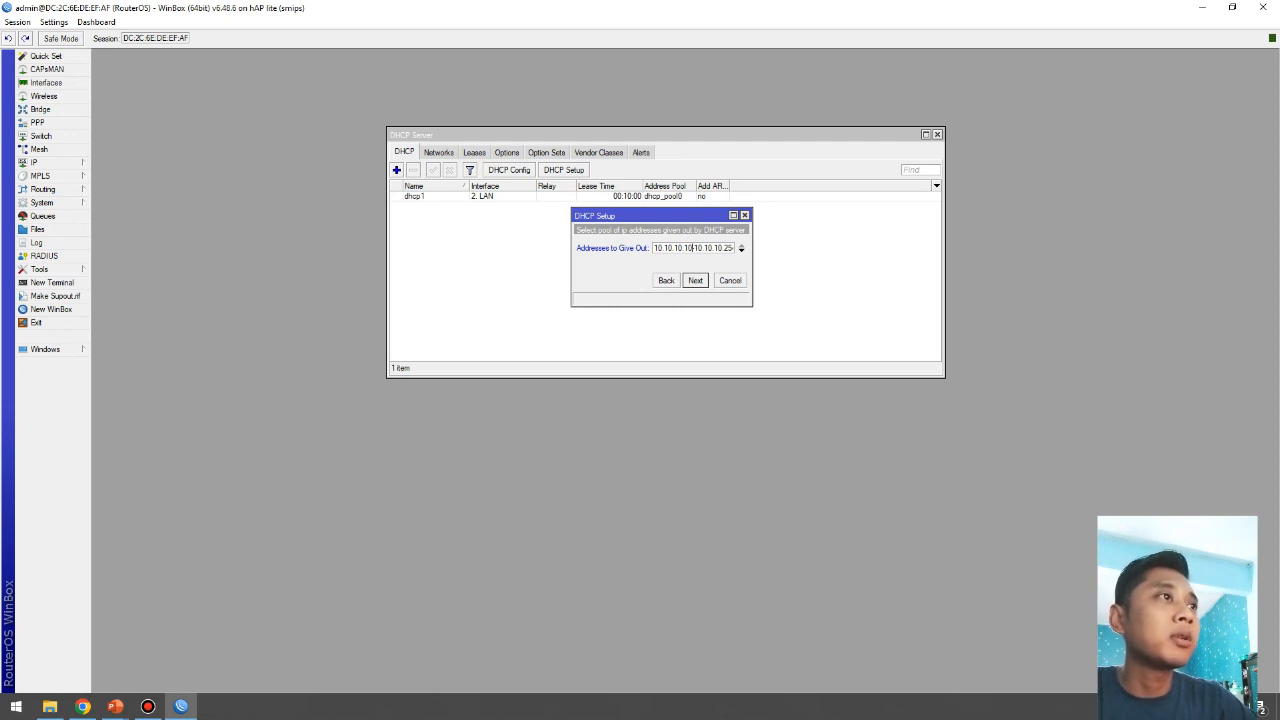
click(695, 280)
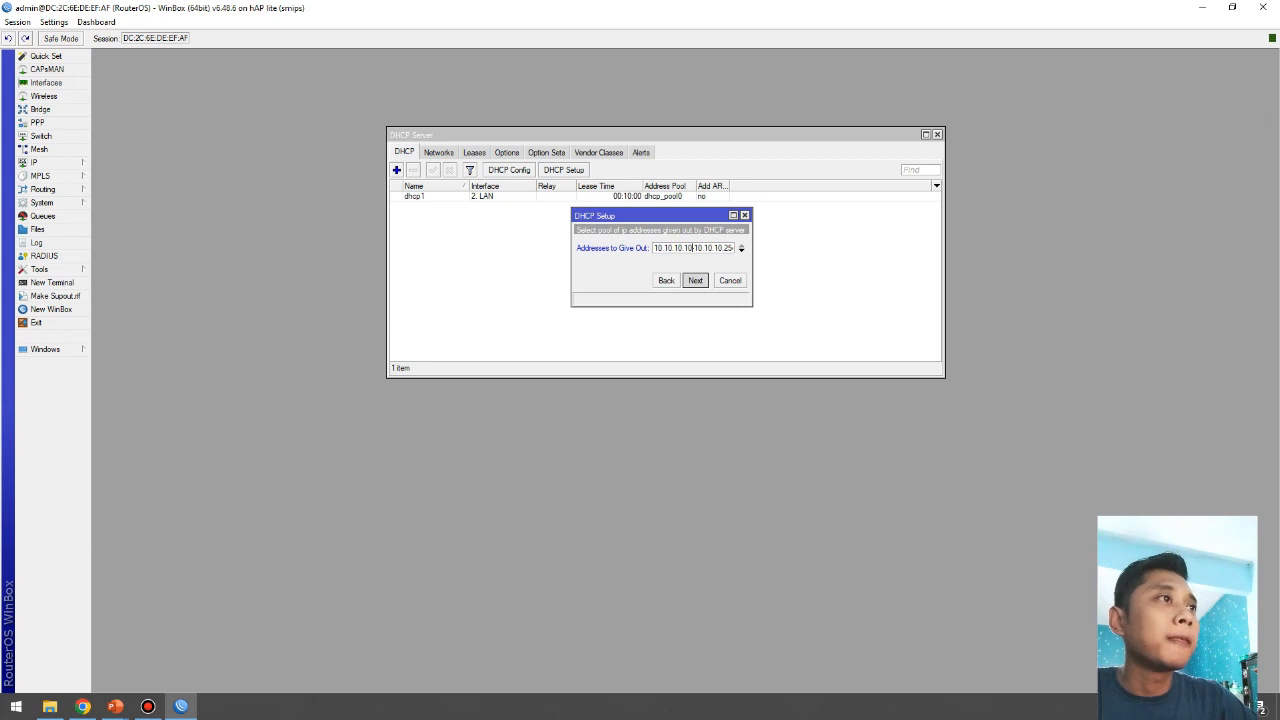
click(741, 250)
text(8)
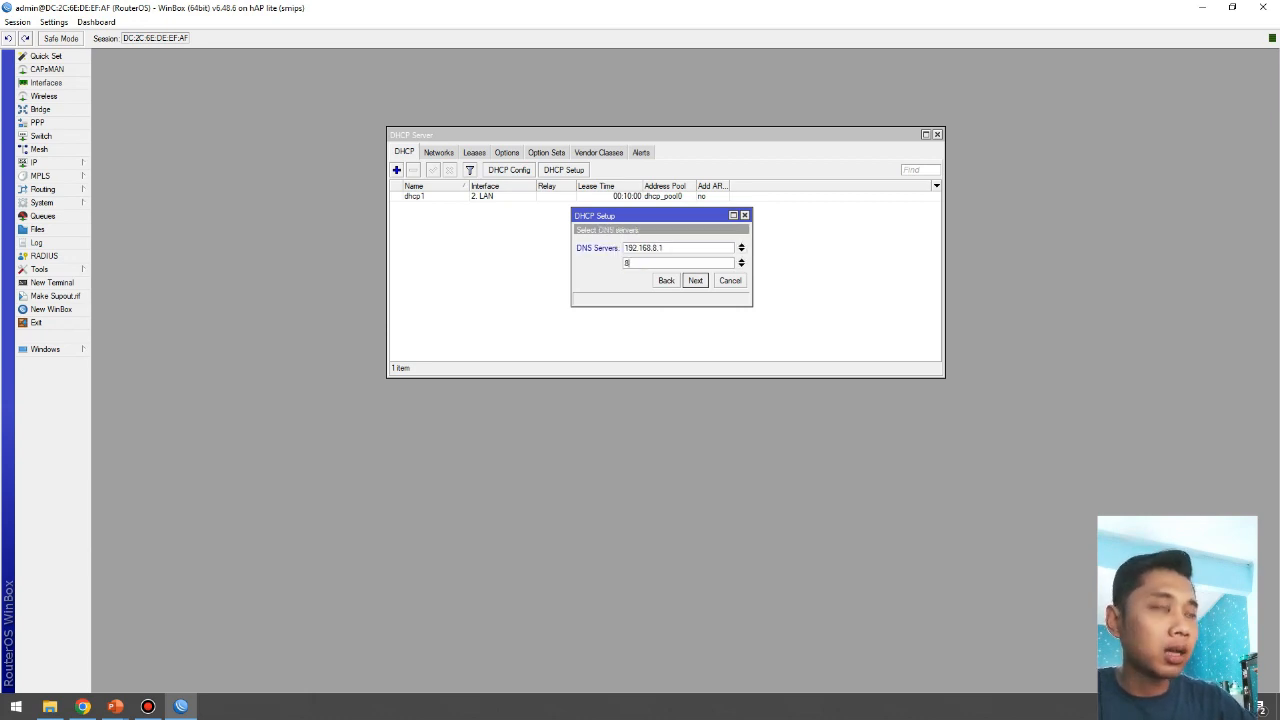
text(.8.8.8)
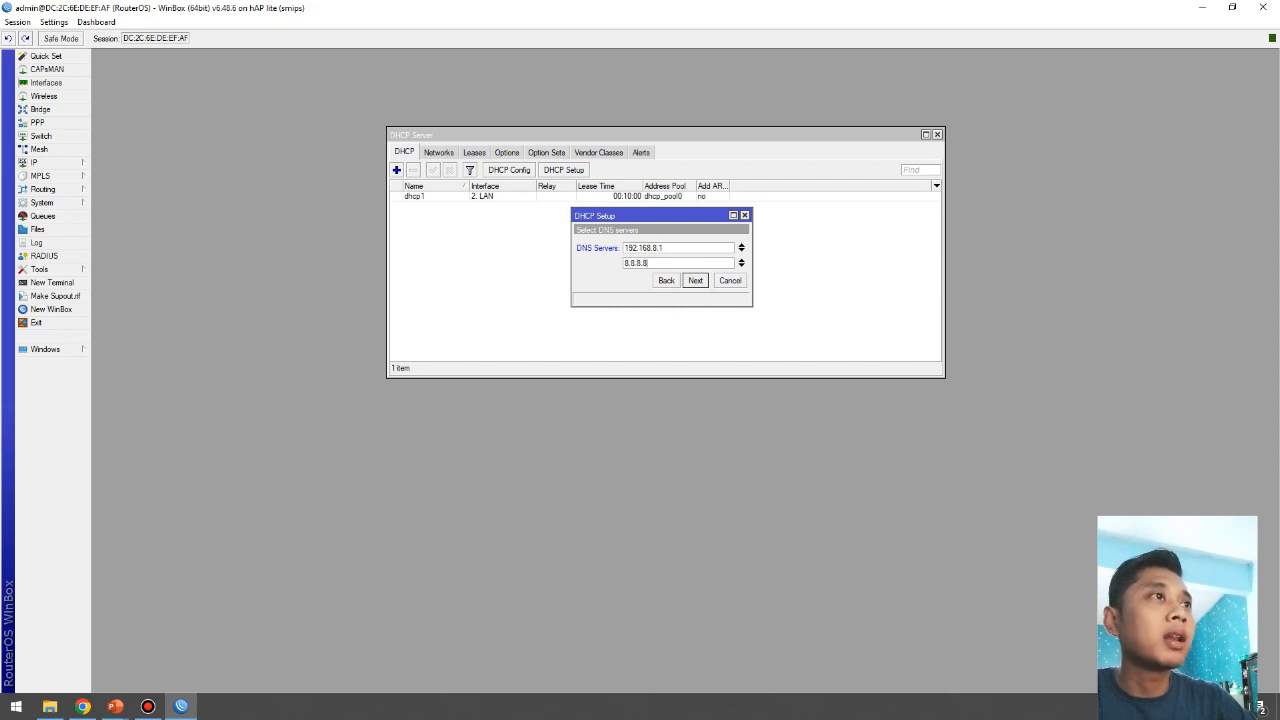
key(Return)
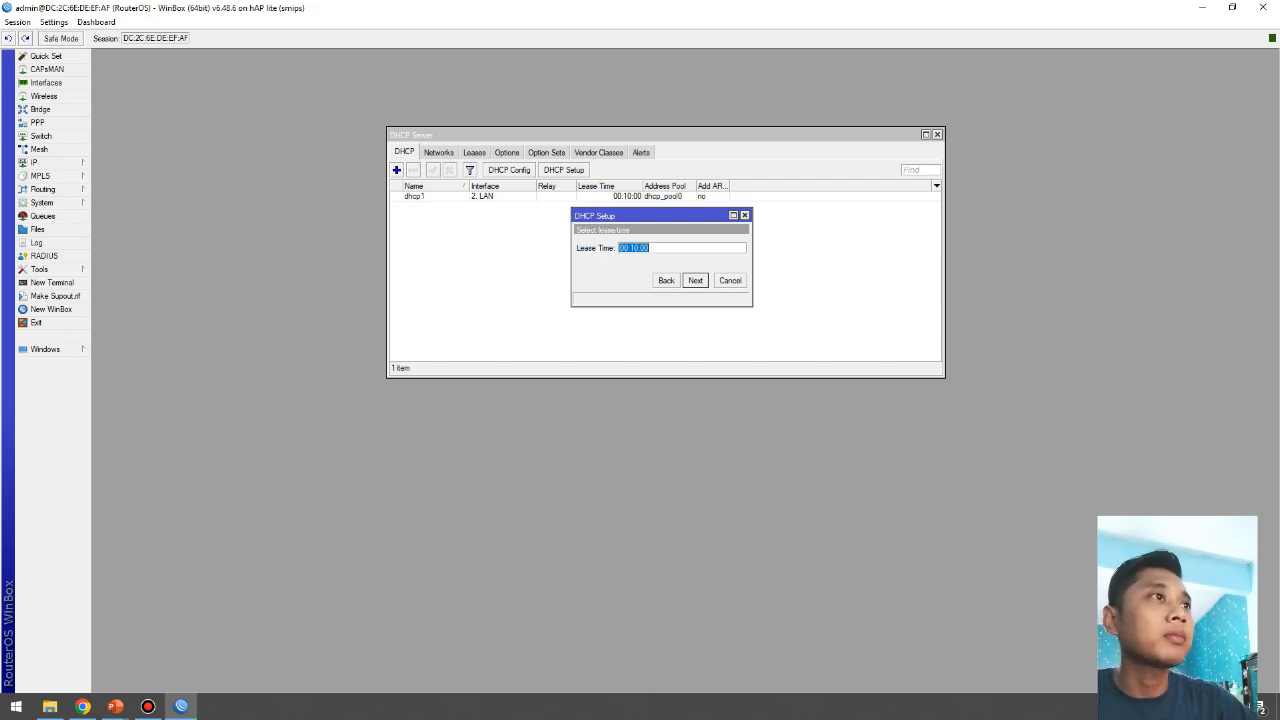
key(Return)
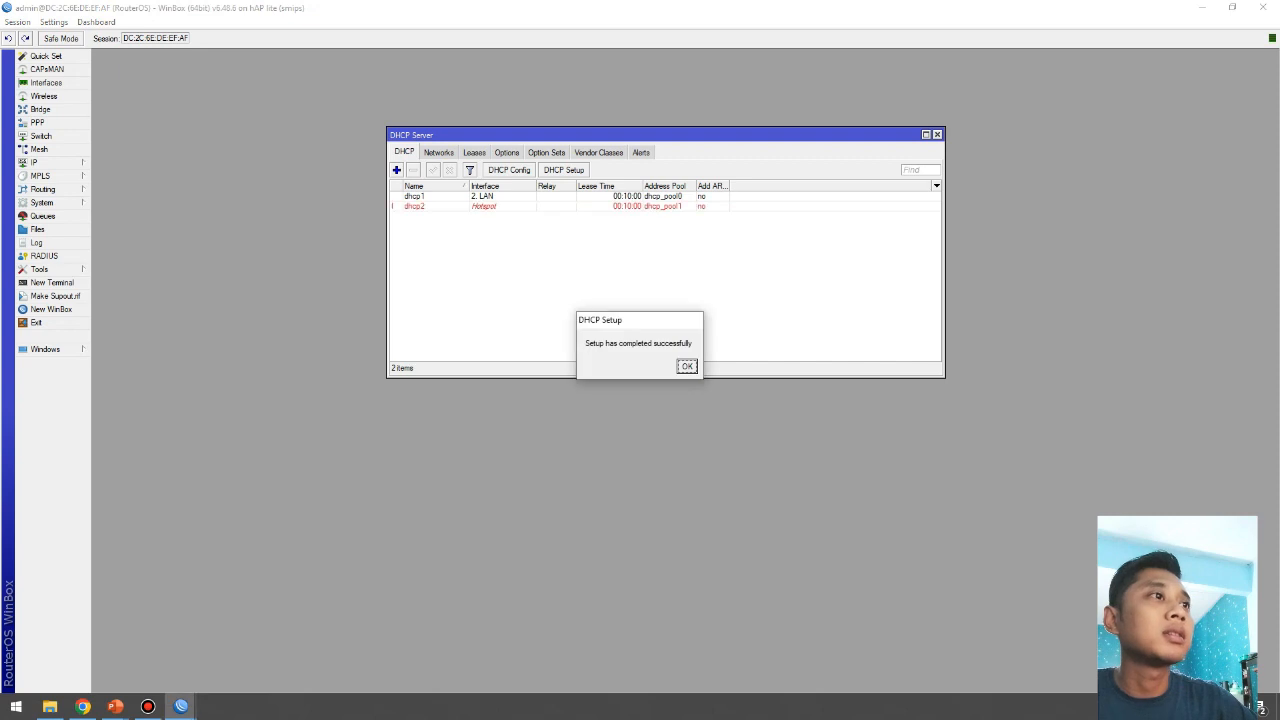
key(Return)
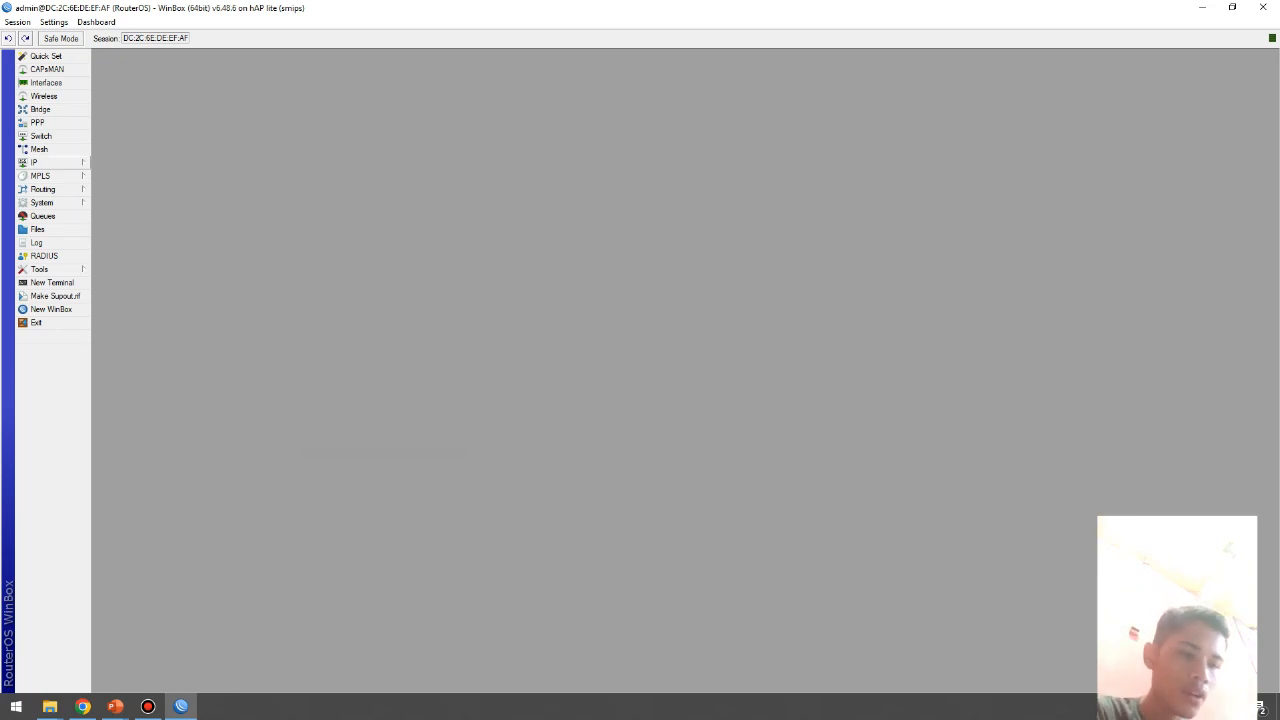
Step: Start a new firewall NAT rule with Out. Interface set to 1. Internet
click(40, 162)
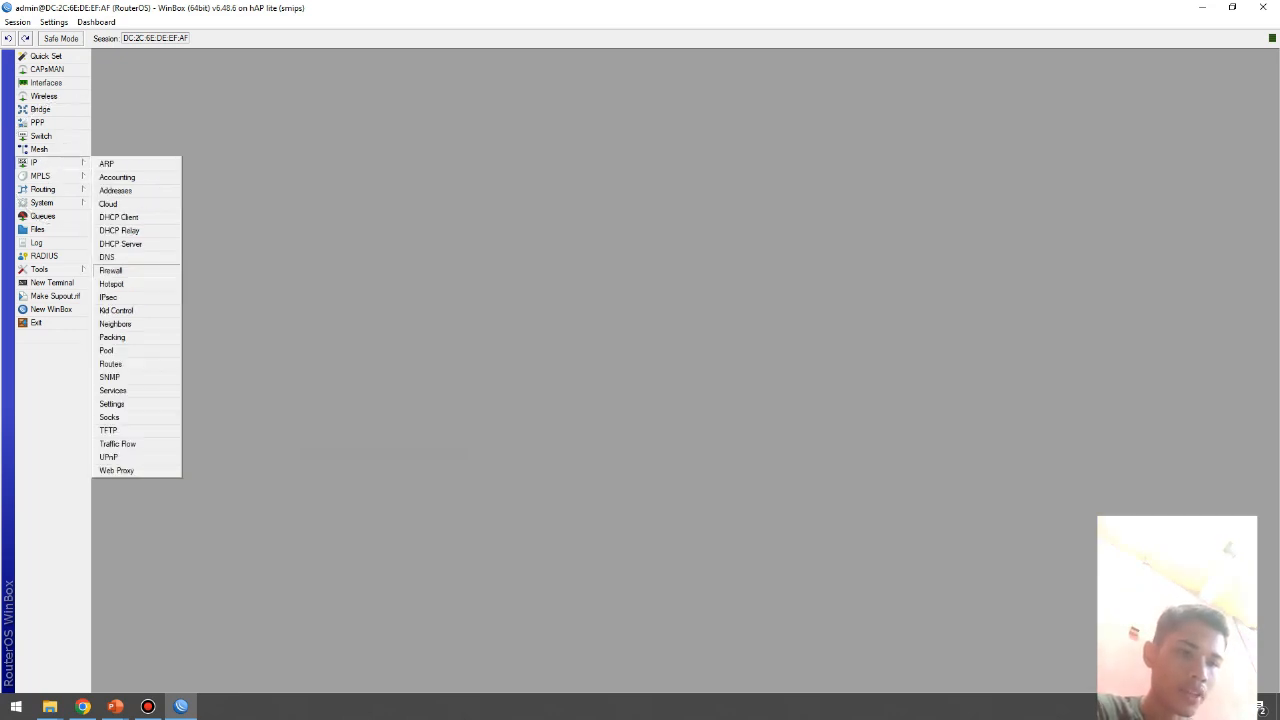
click(110, 270)
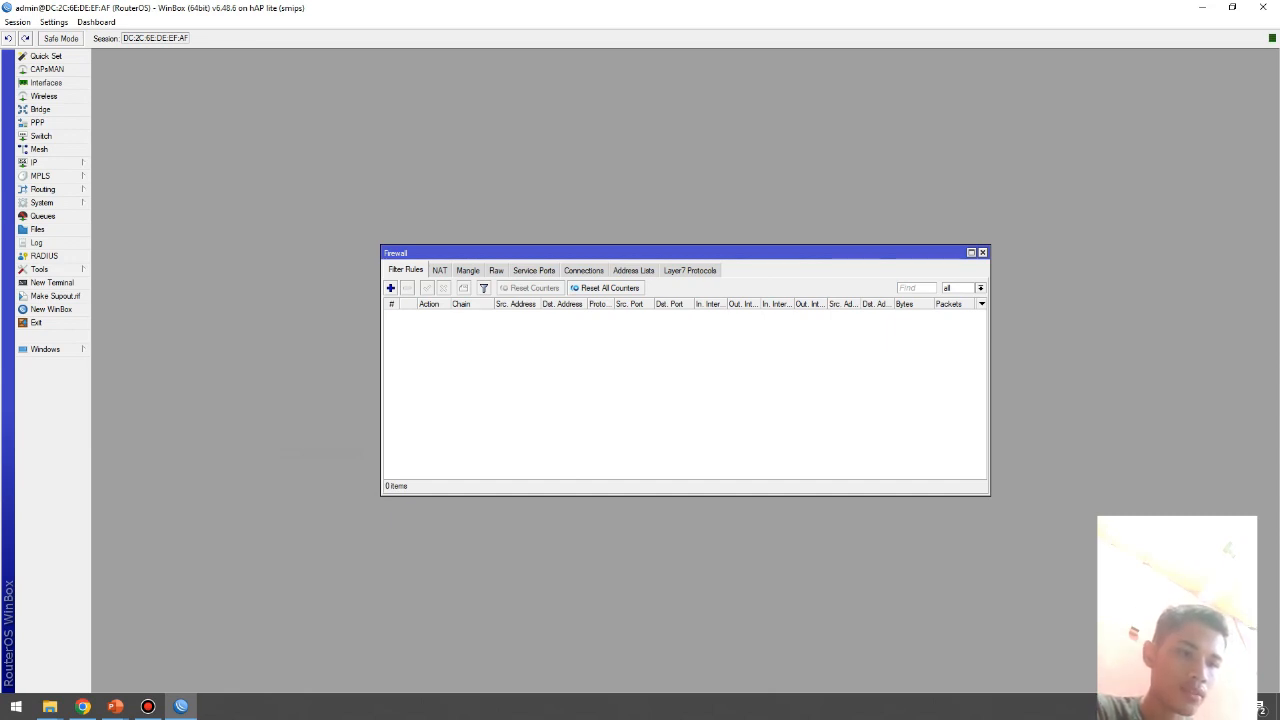
click(439, 270)
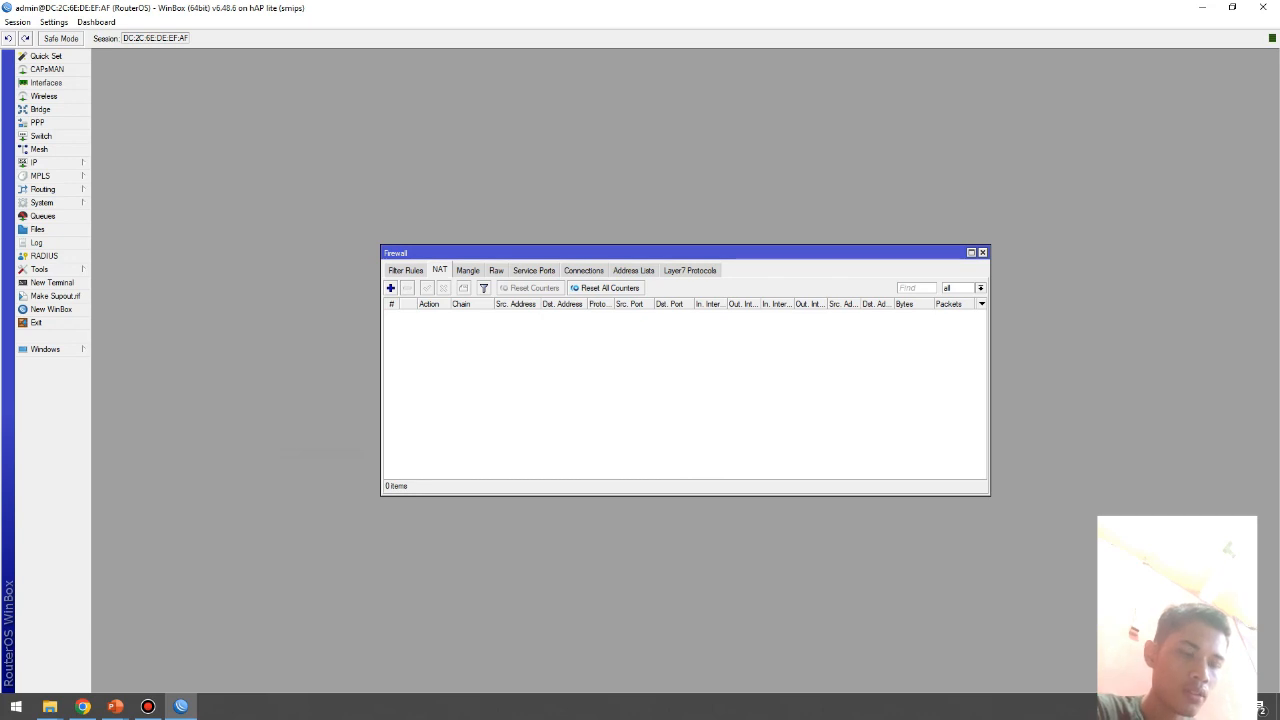
click(391, 287)
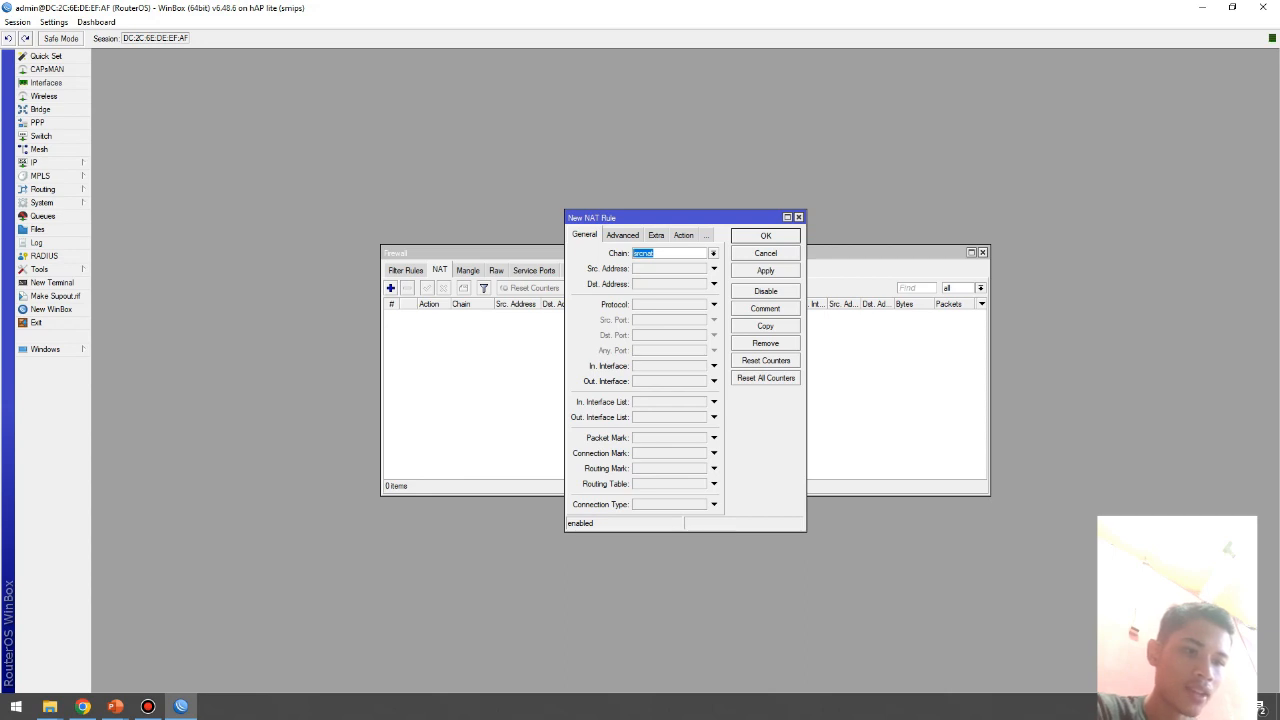
click(714, 381)
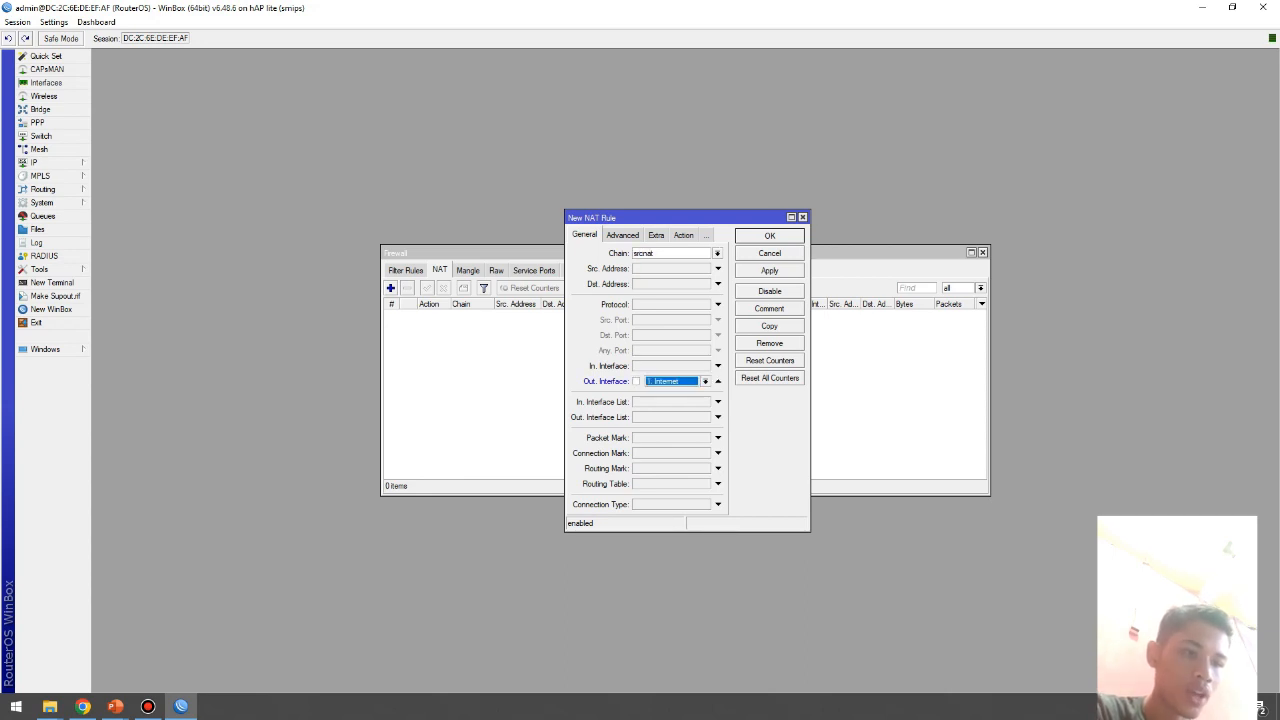
click(692, 380)
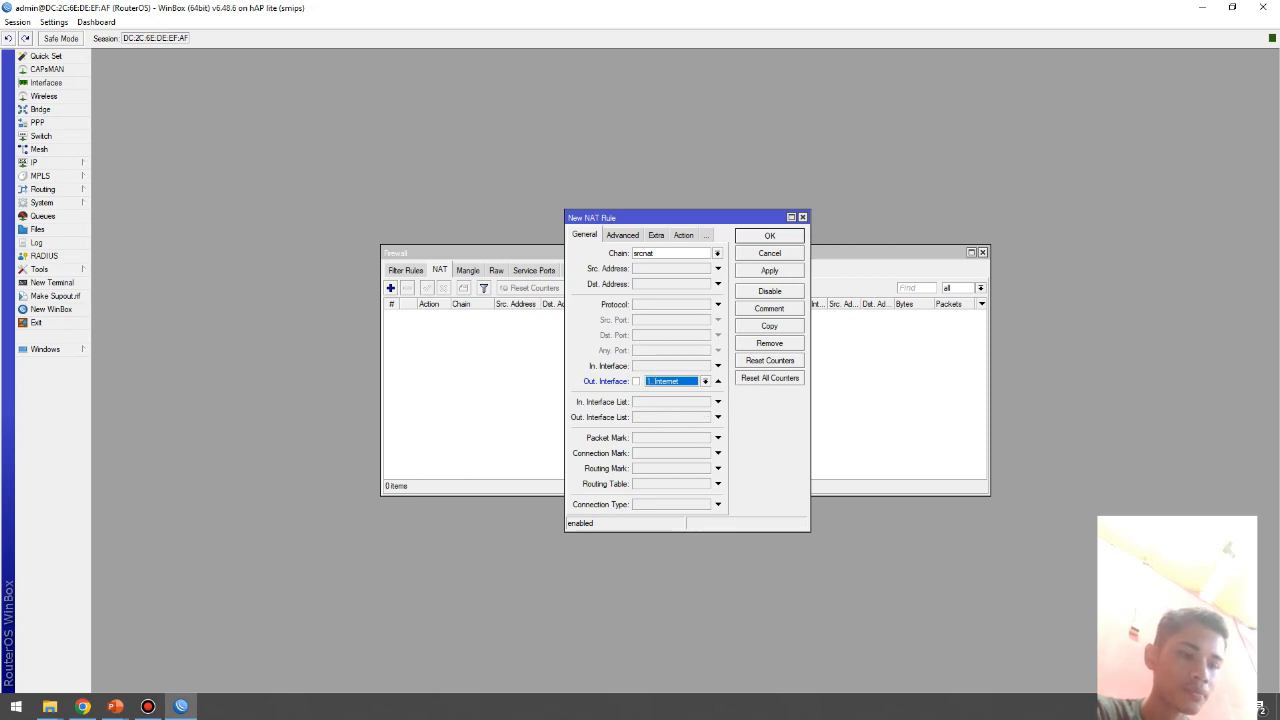
Step: Set the rule's action to masquerade, save it, and close the Firewall window
click(683, 234)
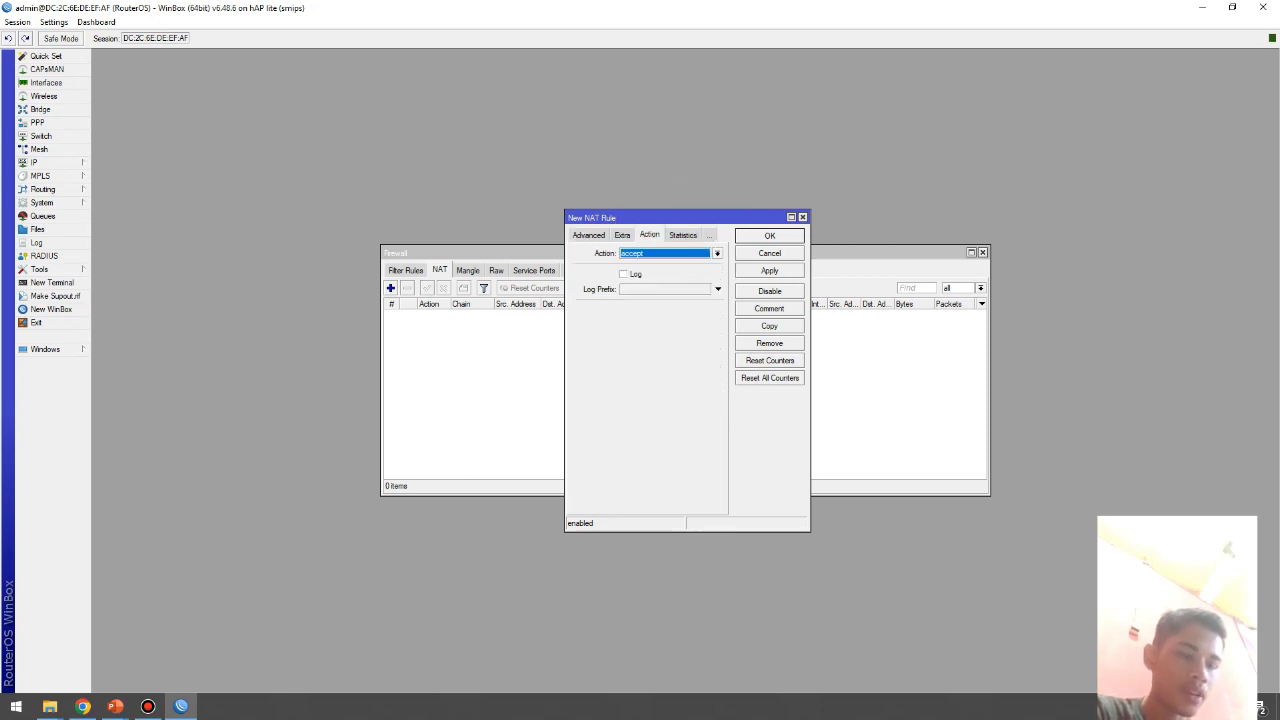
click(603, 253)
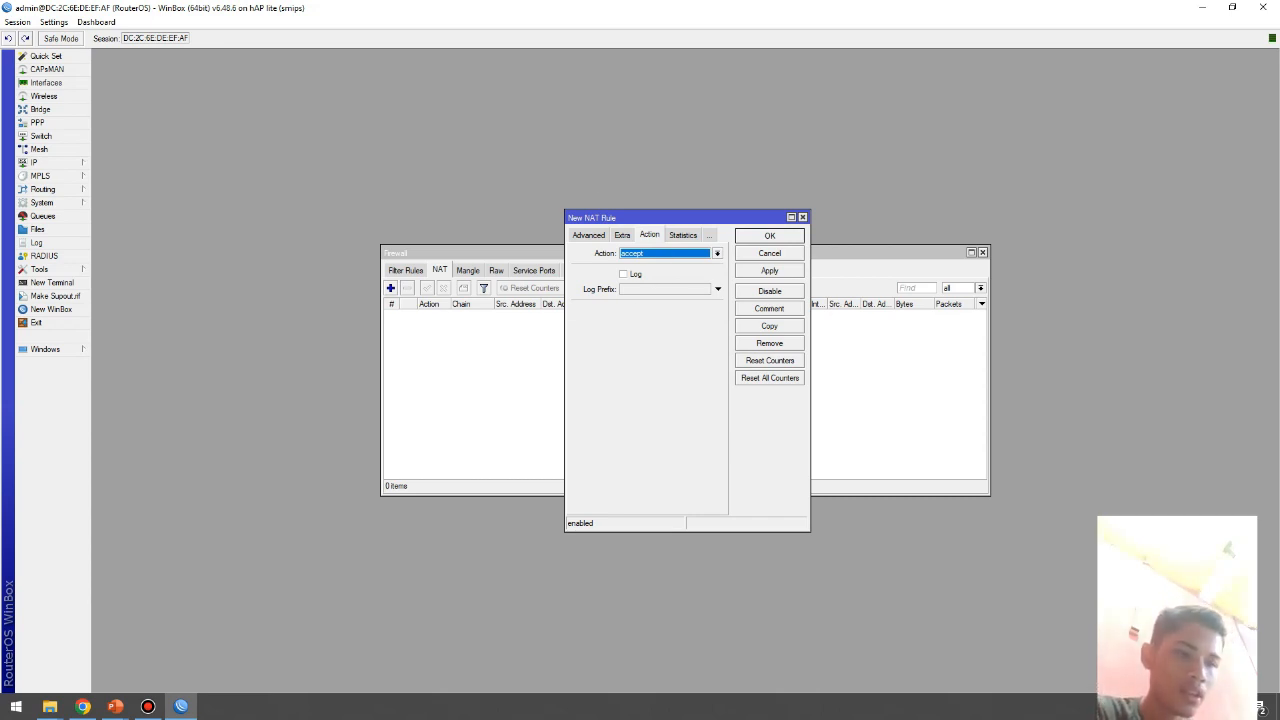
click(717, 253)
key(ctrl)
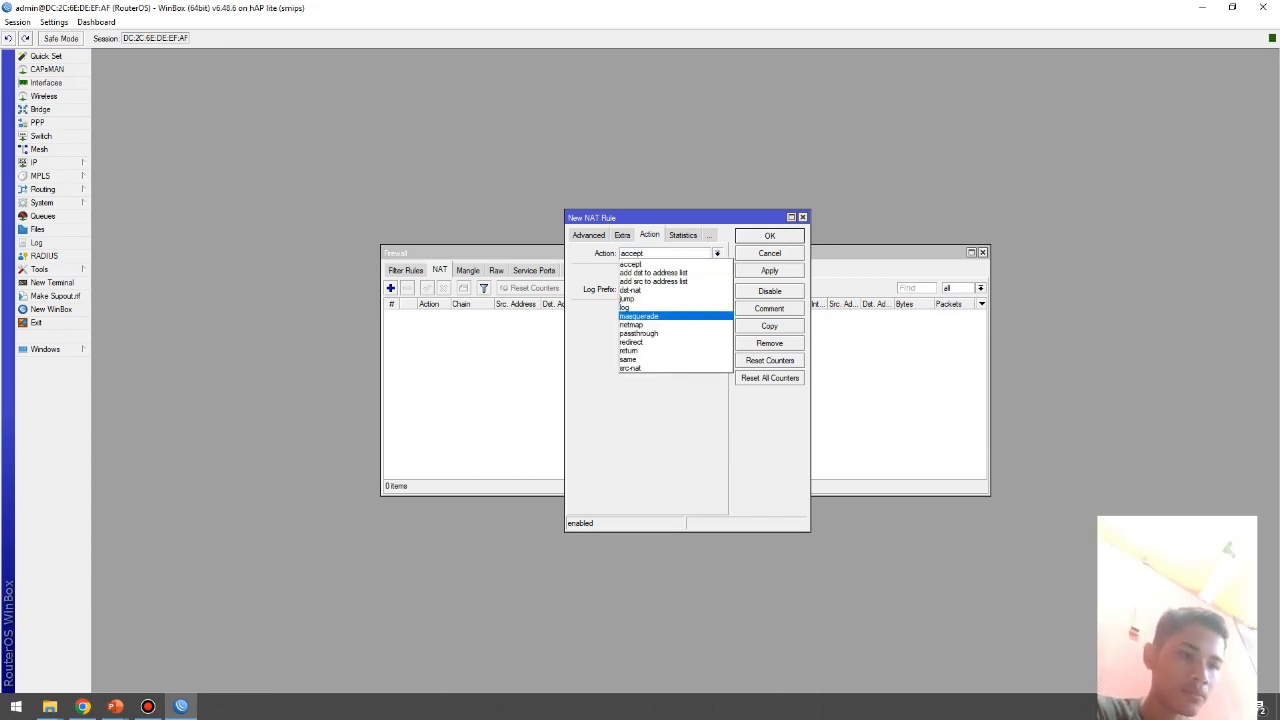
key(Return)
click(769, 270)
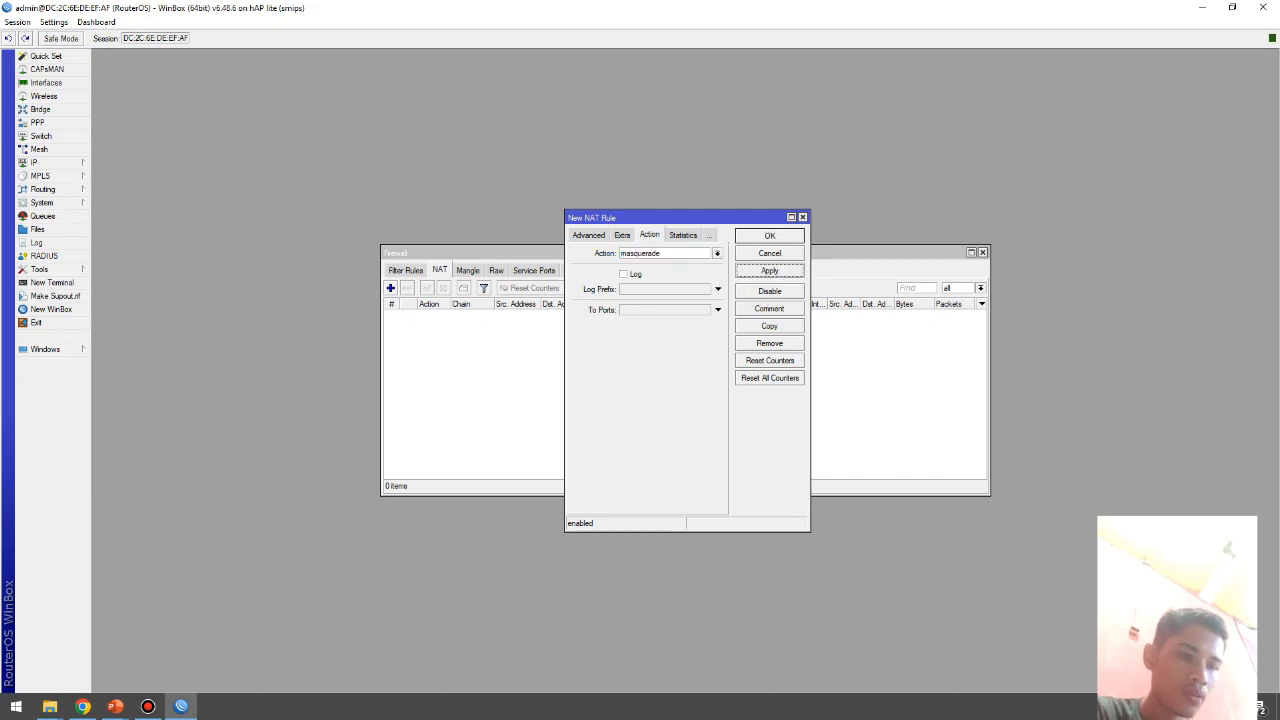
key(ctrl)
click(767, 235)
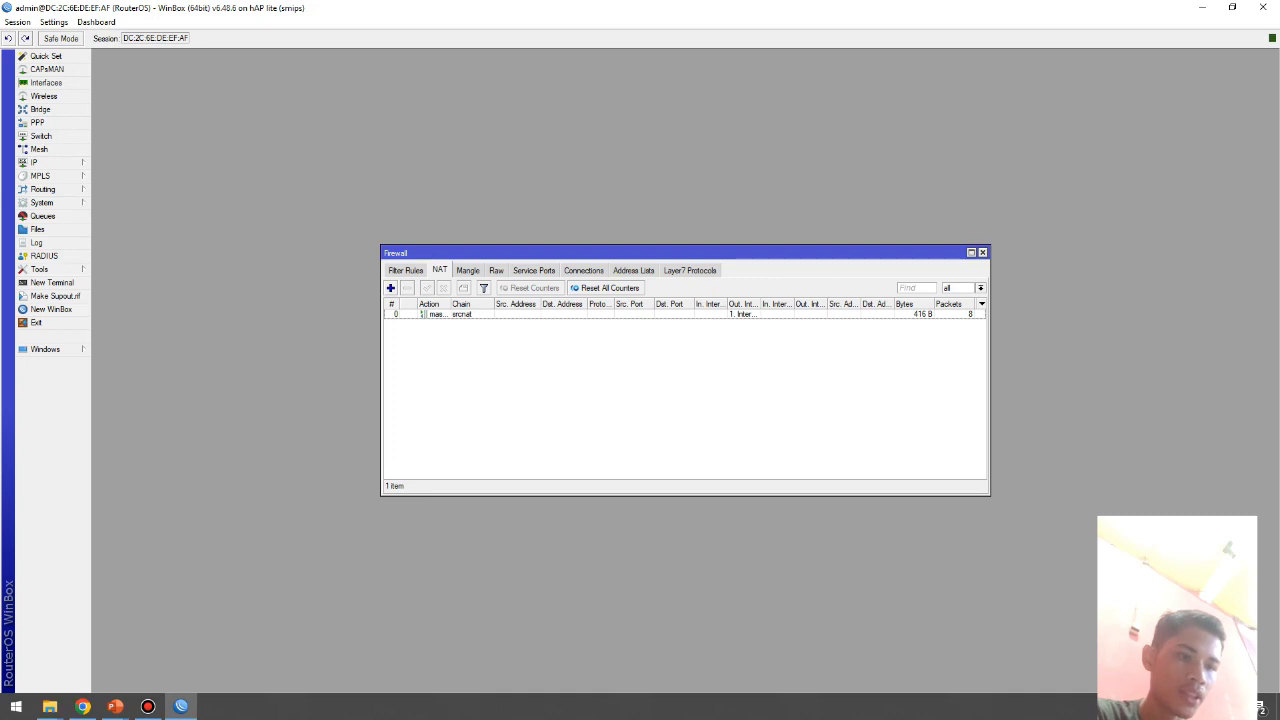
click(982, 252)
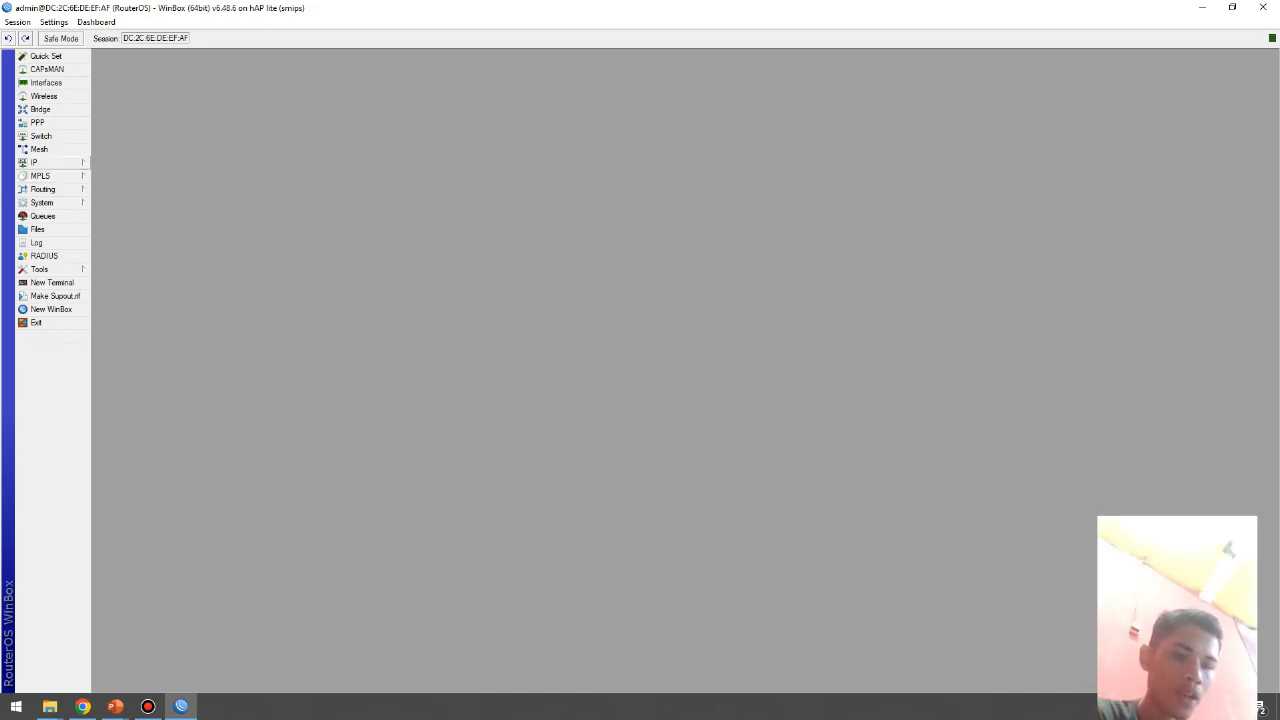
Step: Run Hotspot Setup on the Hotspot interface, accepting 10.10.10.1/24, the default pool, no certificate and SMTP 0.0.0.0
click(50, 162)
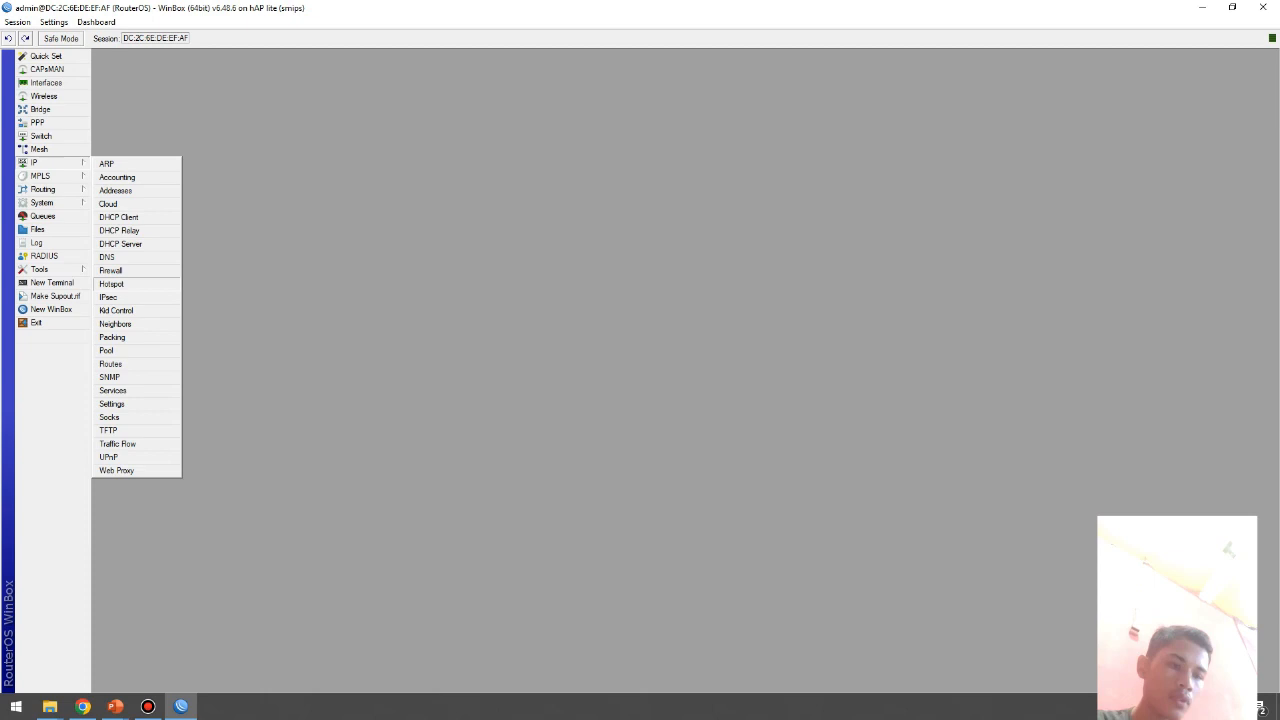
click(111, 284)
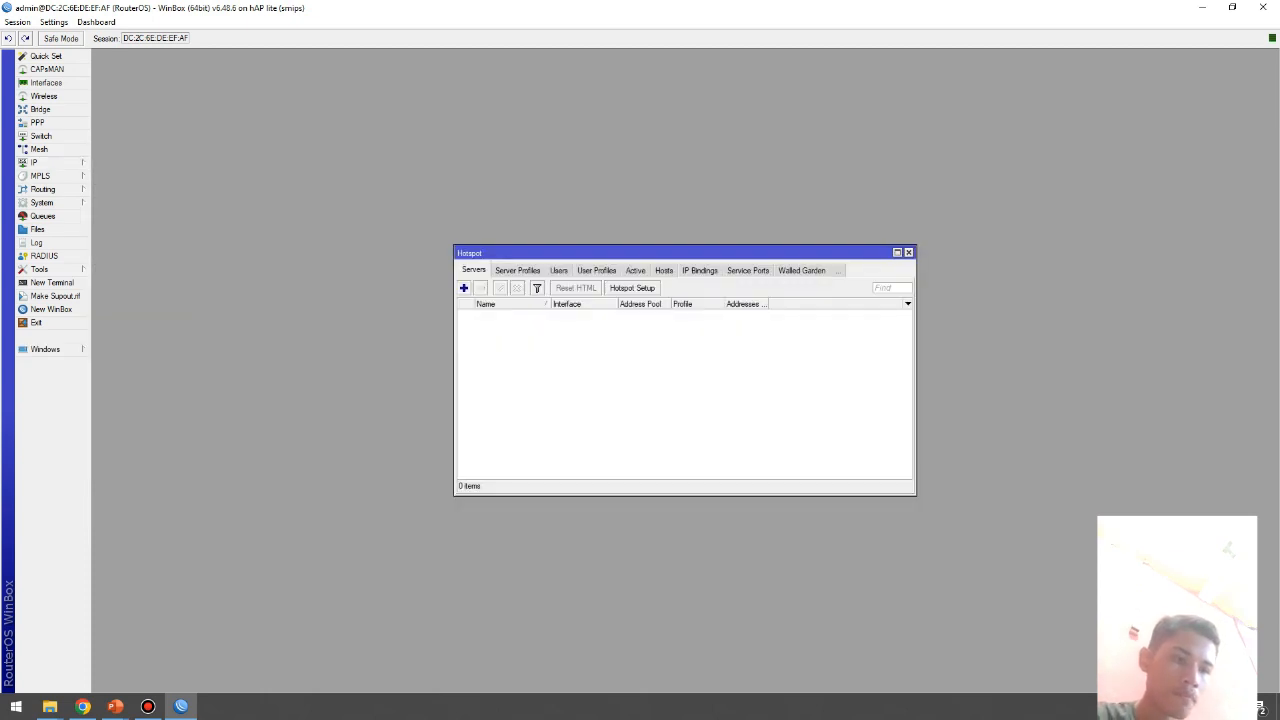
click(632, 288)
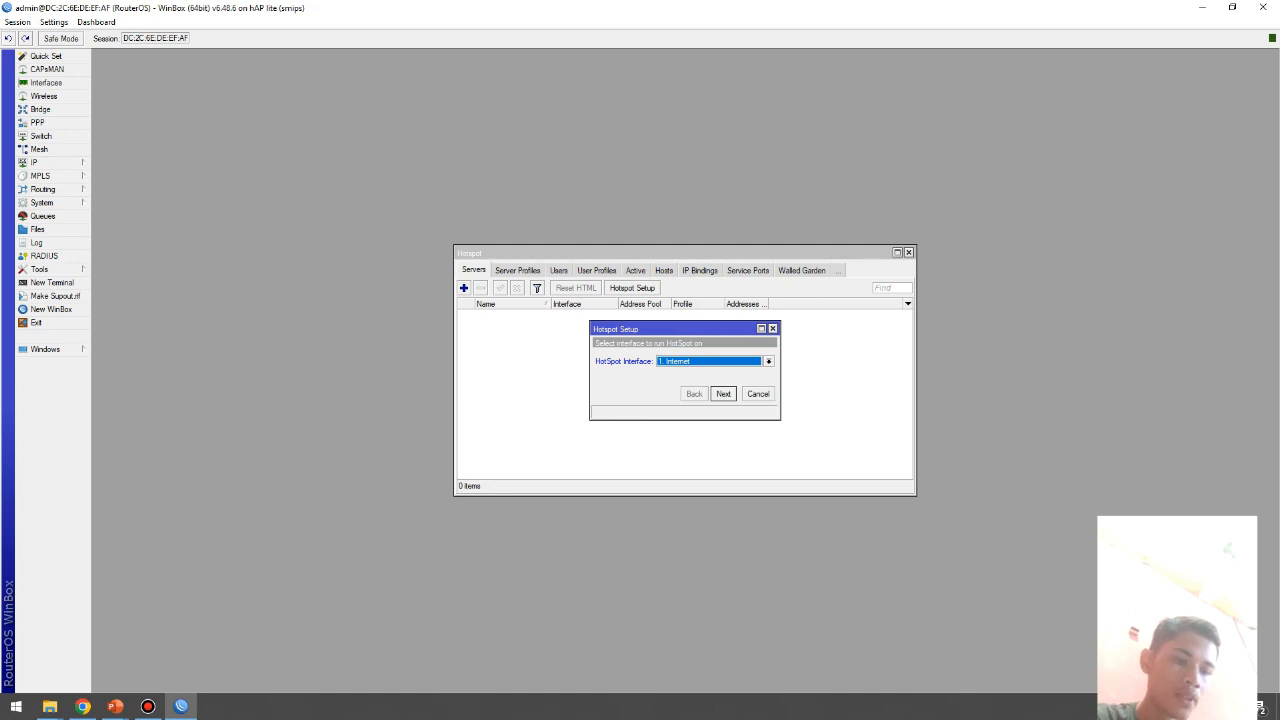
click(682, 361)
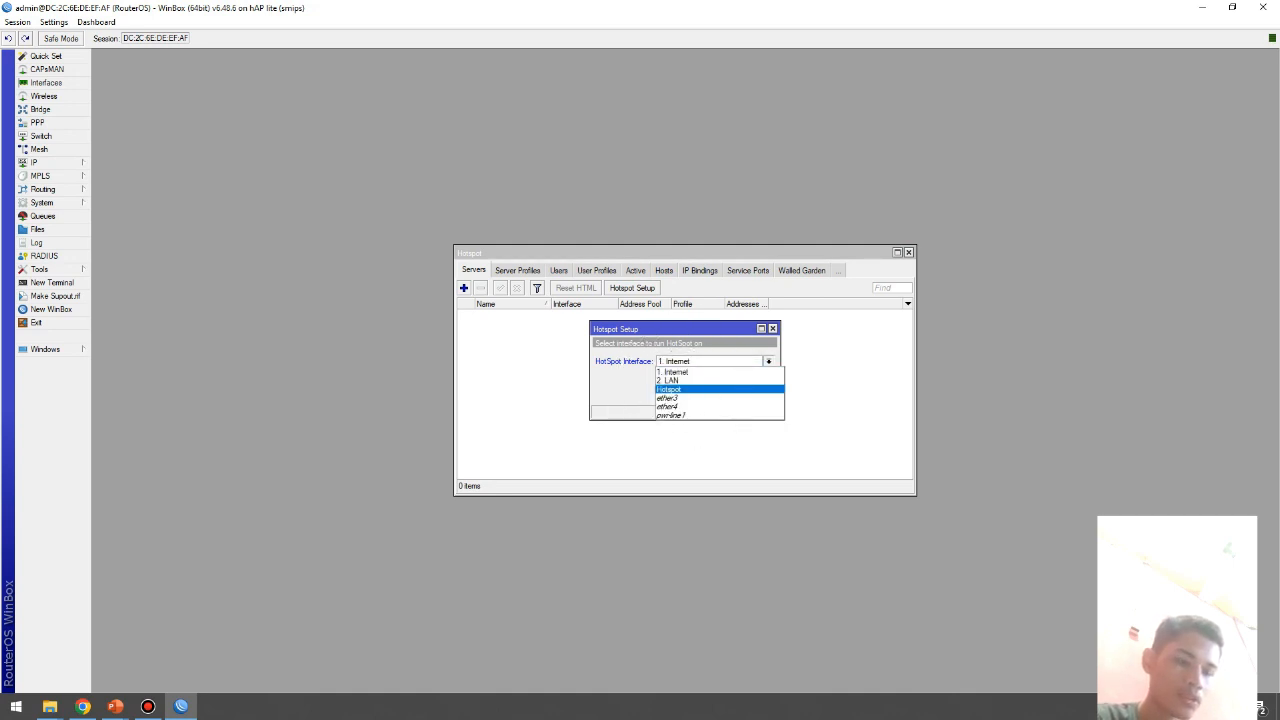
click(680, 390)
click(723, 393)
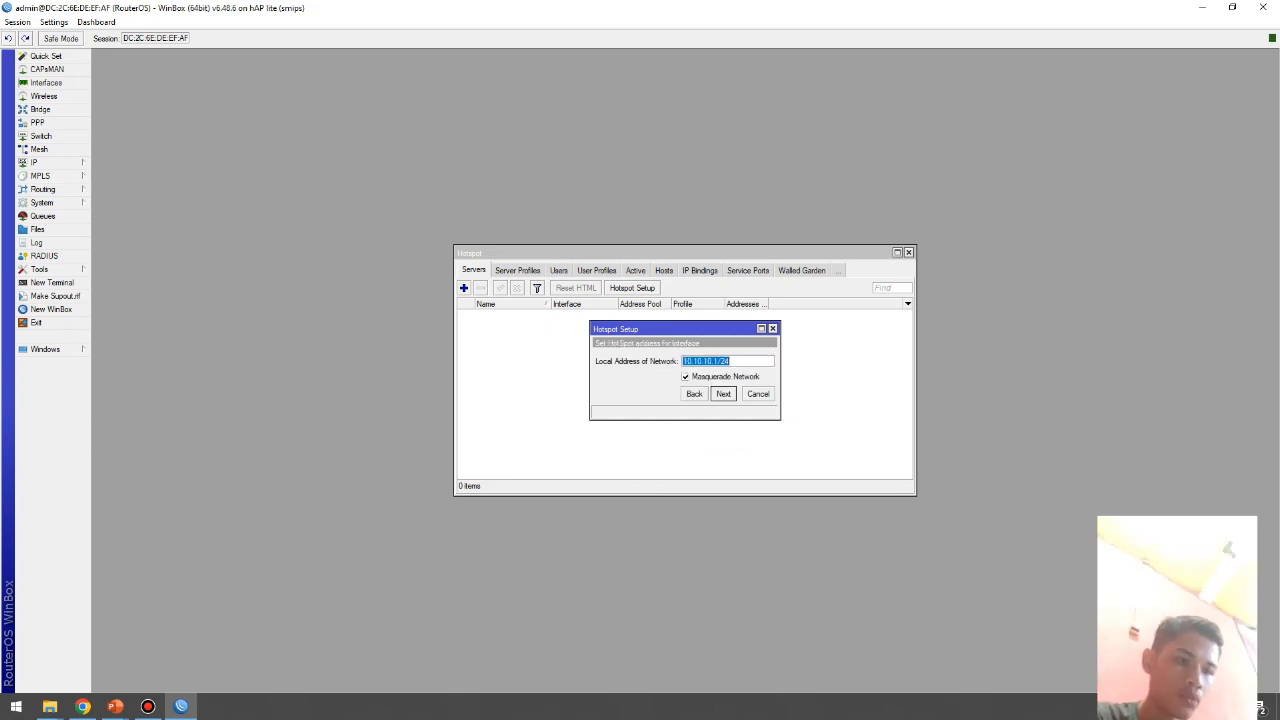
click(723, 393)
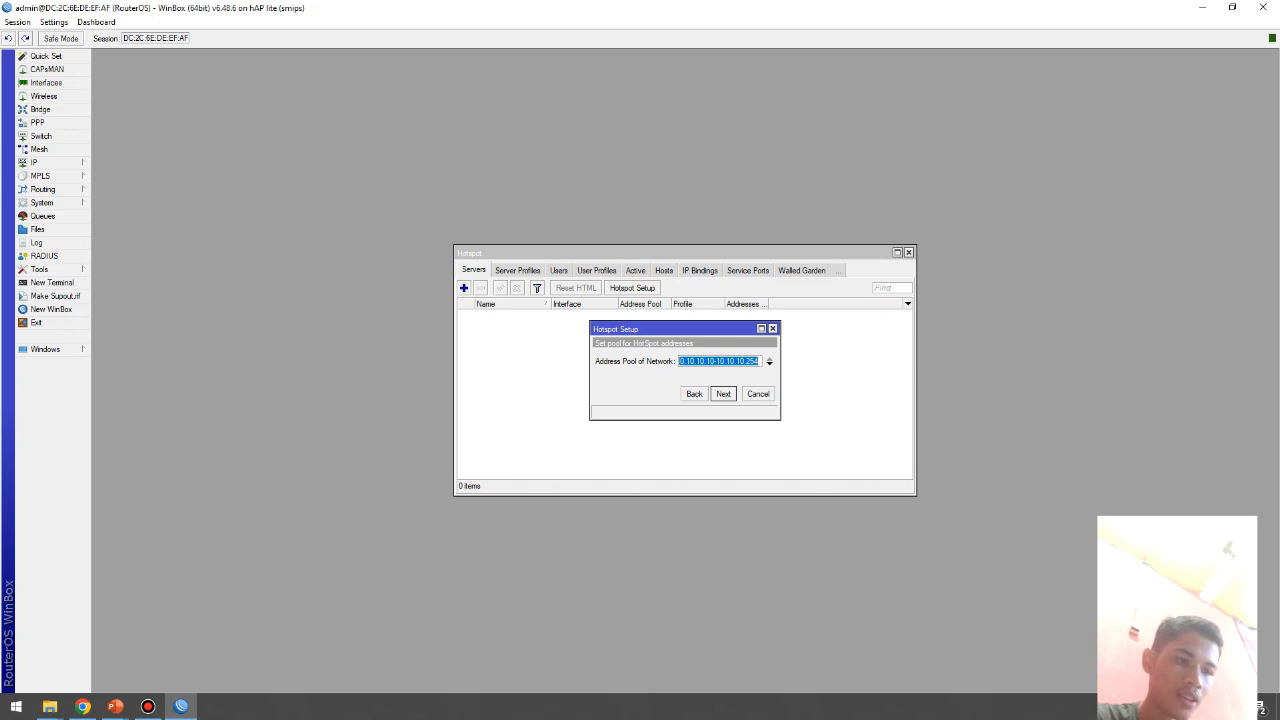
click(723, 393)
click(723, 393)
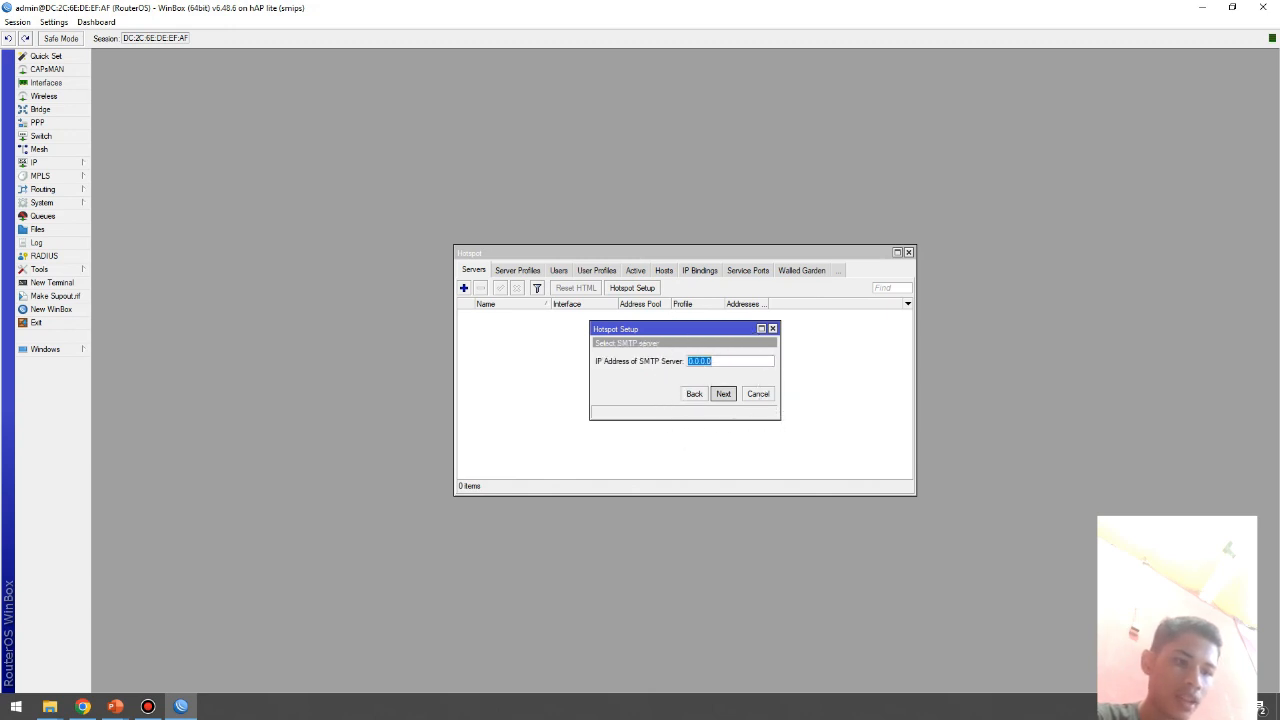
click(723, 393)
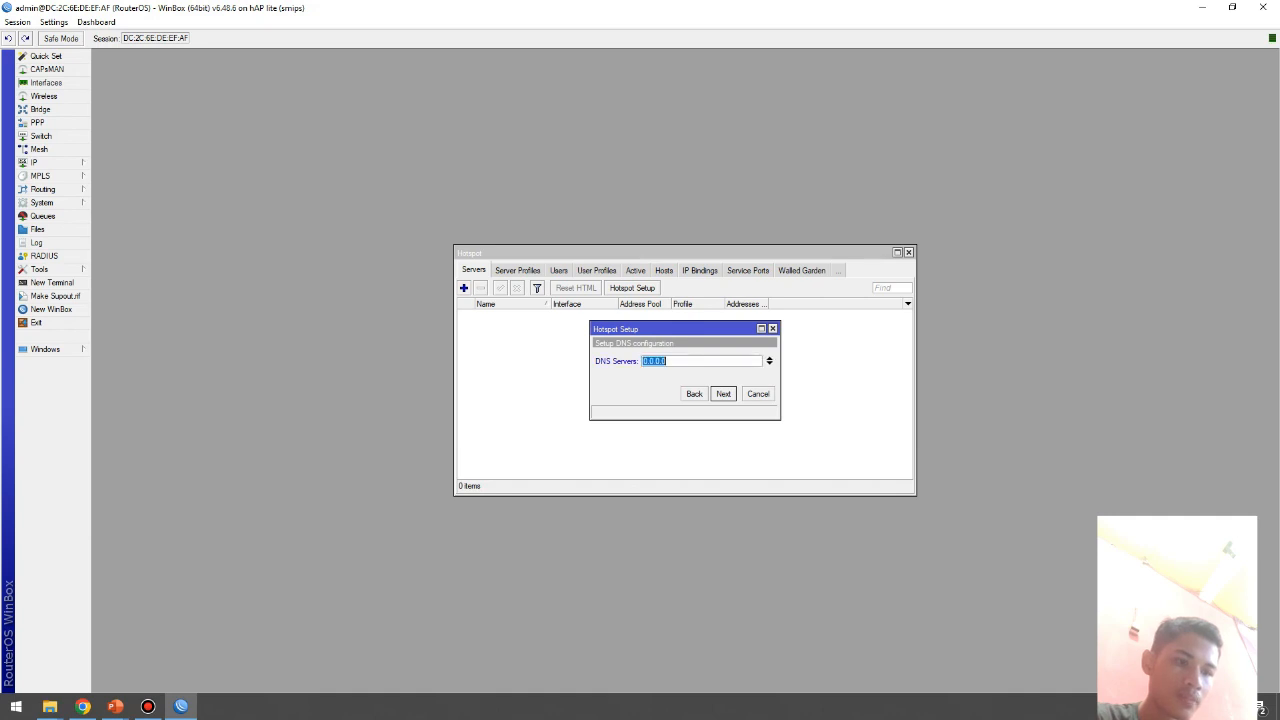
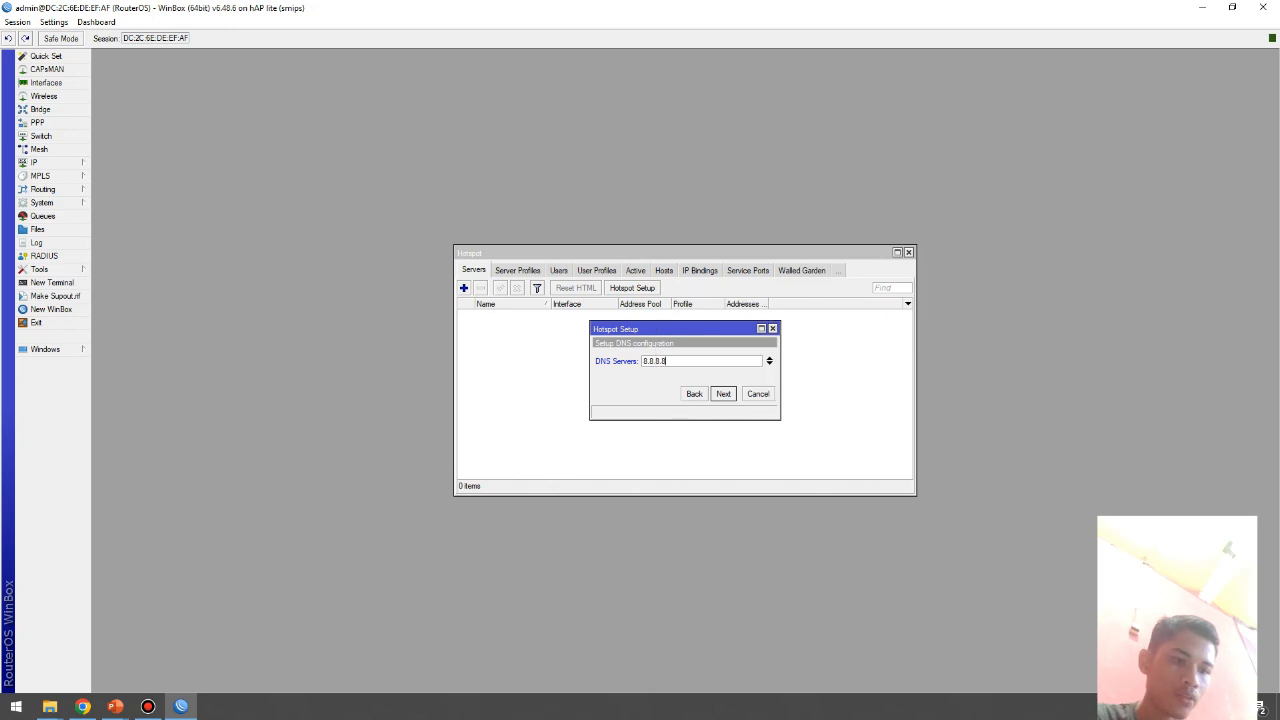
Step: Enter DNS server 8.8.8.8, DNS name warungwifi.co.id and the local user's password to finish setup
key(Return)
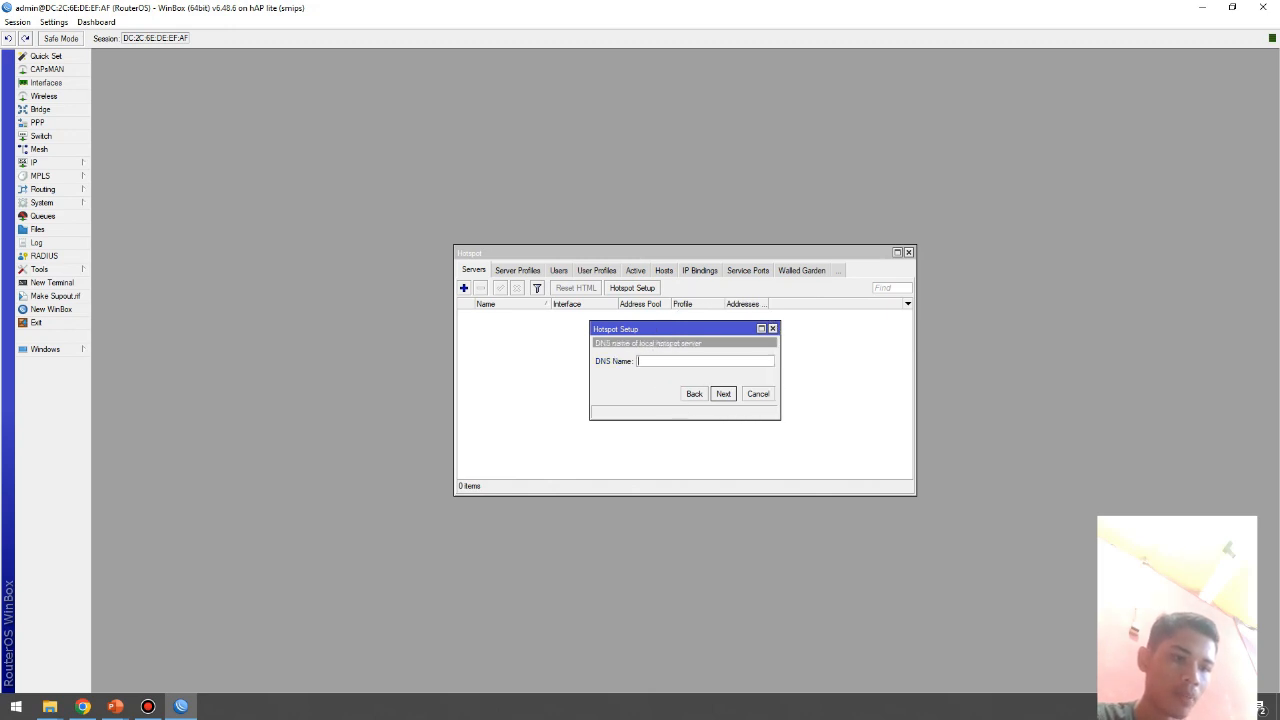
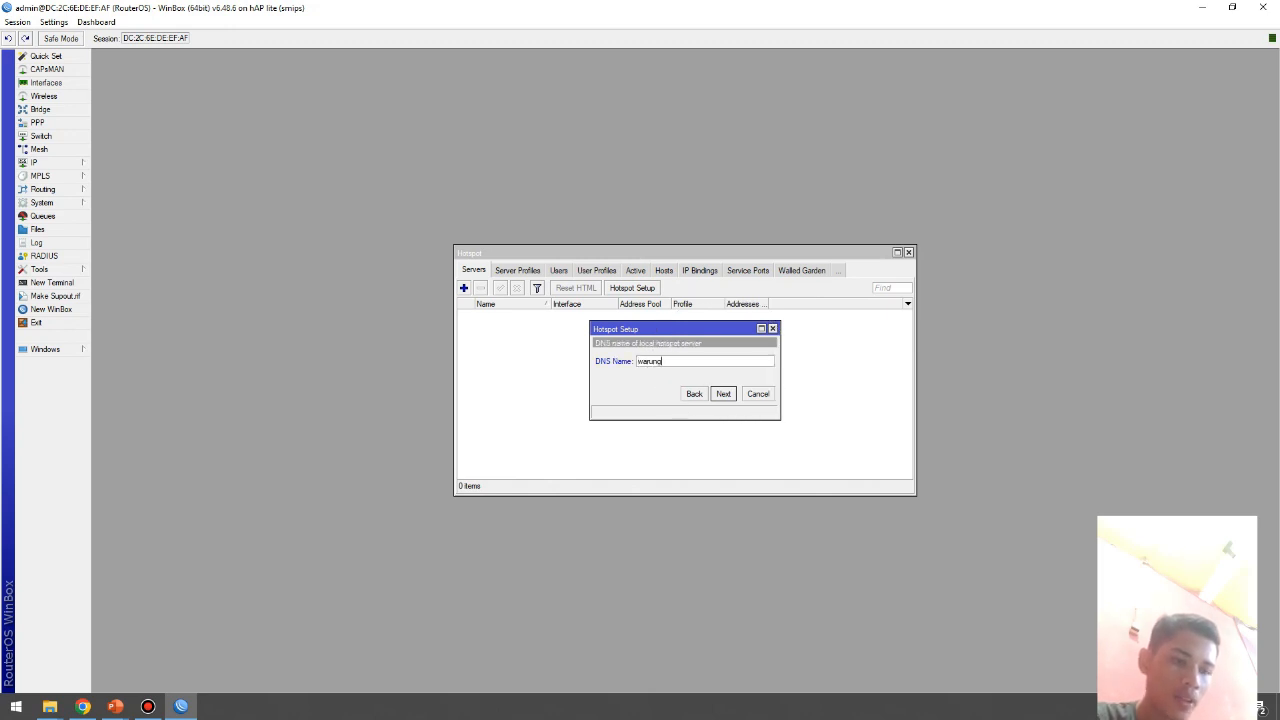
key(Return)
key(Tab)
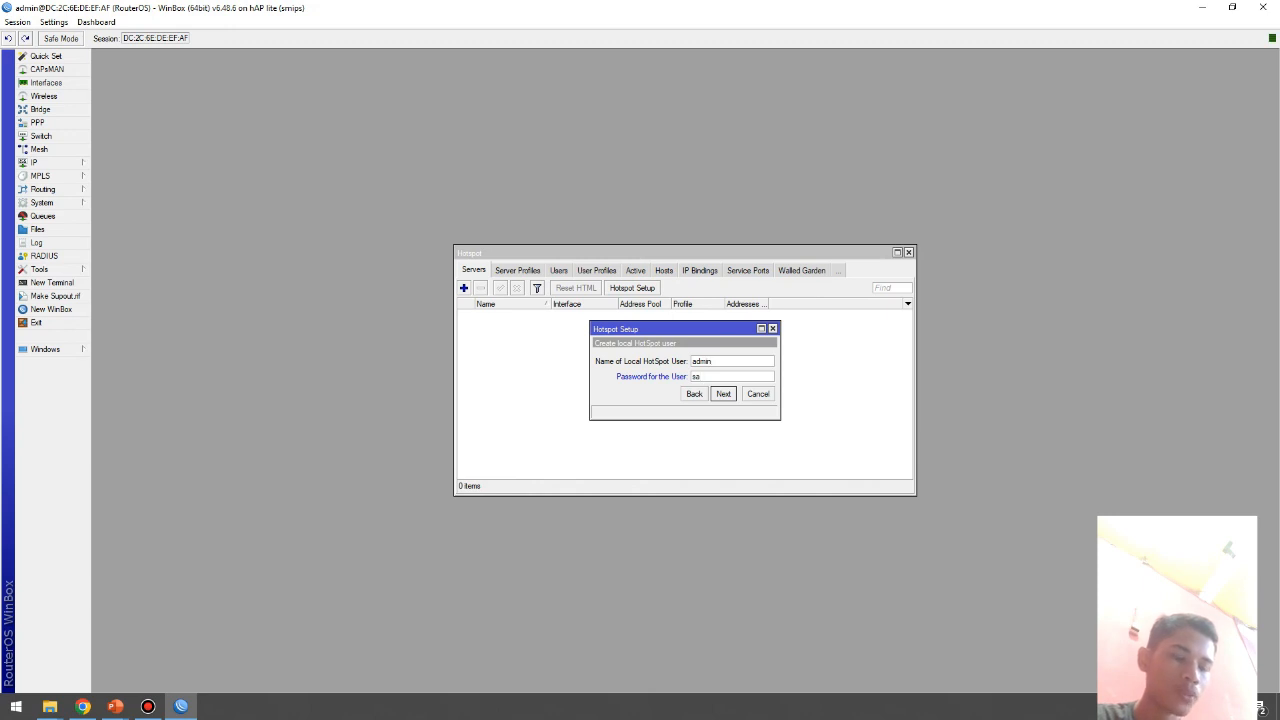
click(723, 393)
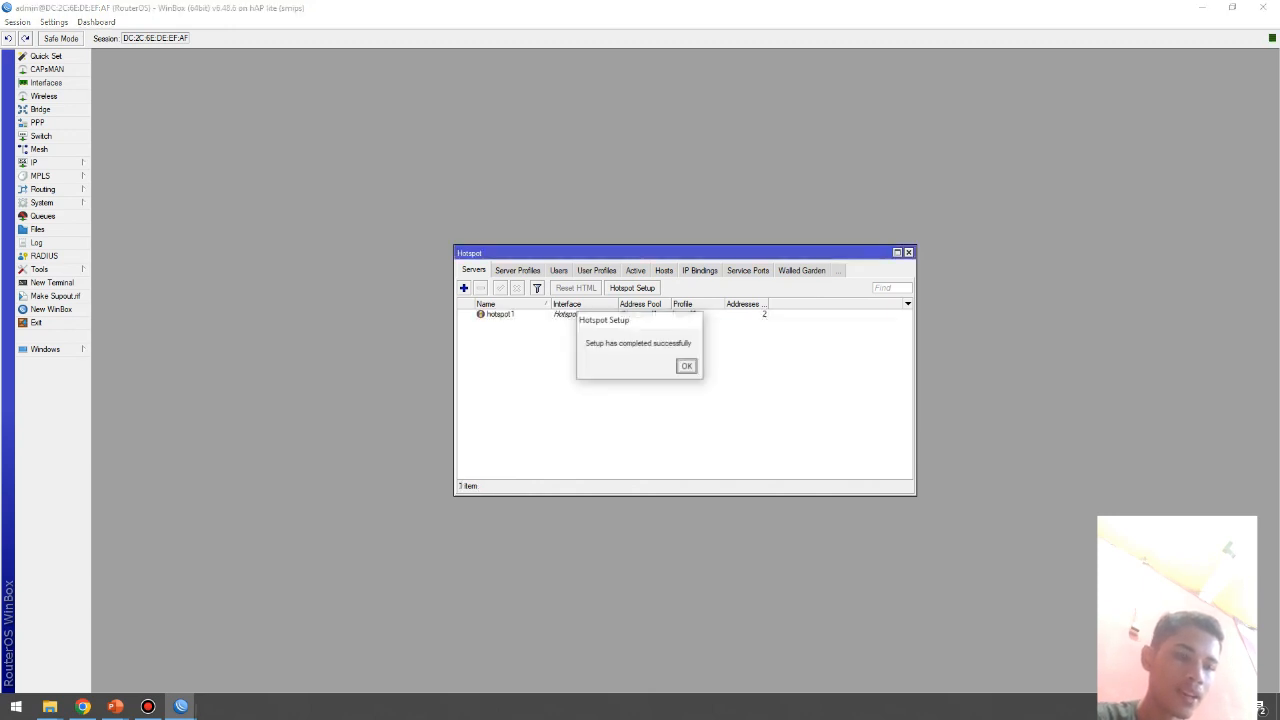
click(687, 366)
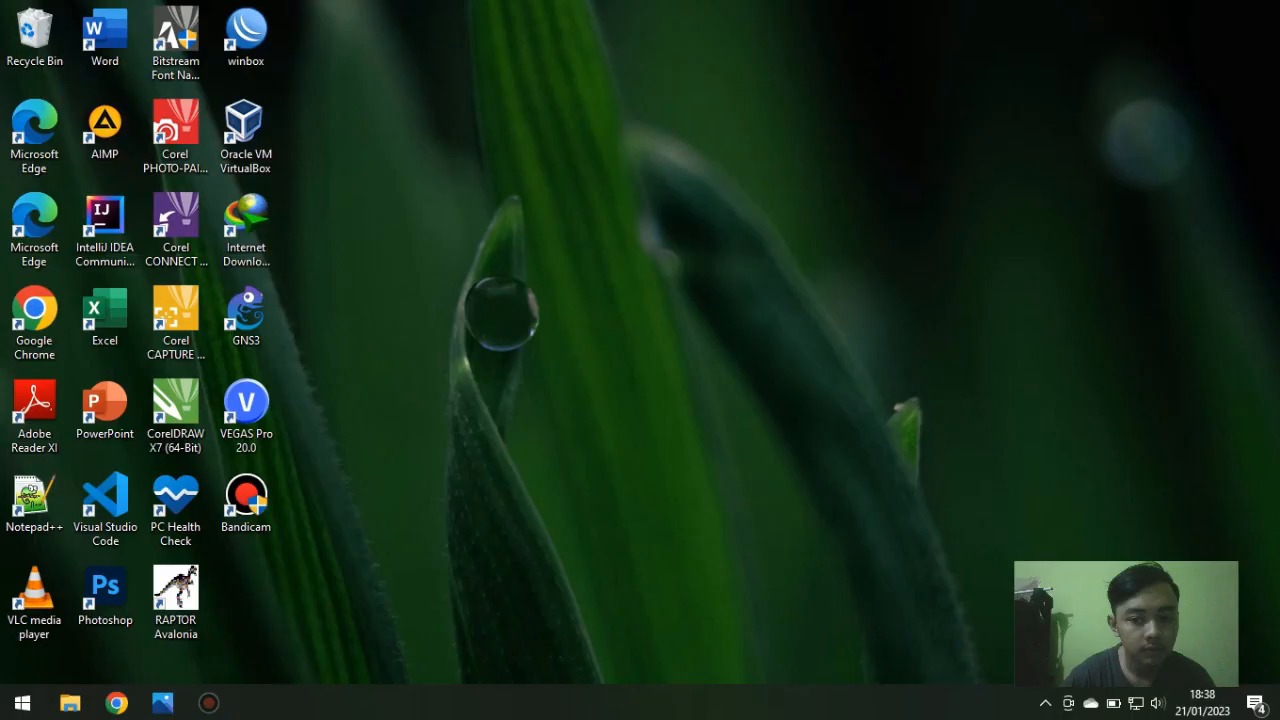
Step: Launch Chrome, search Google for mikhmon and open the laksa19 MIKHMON site
double_click(34, 318)
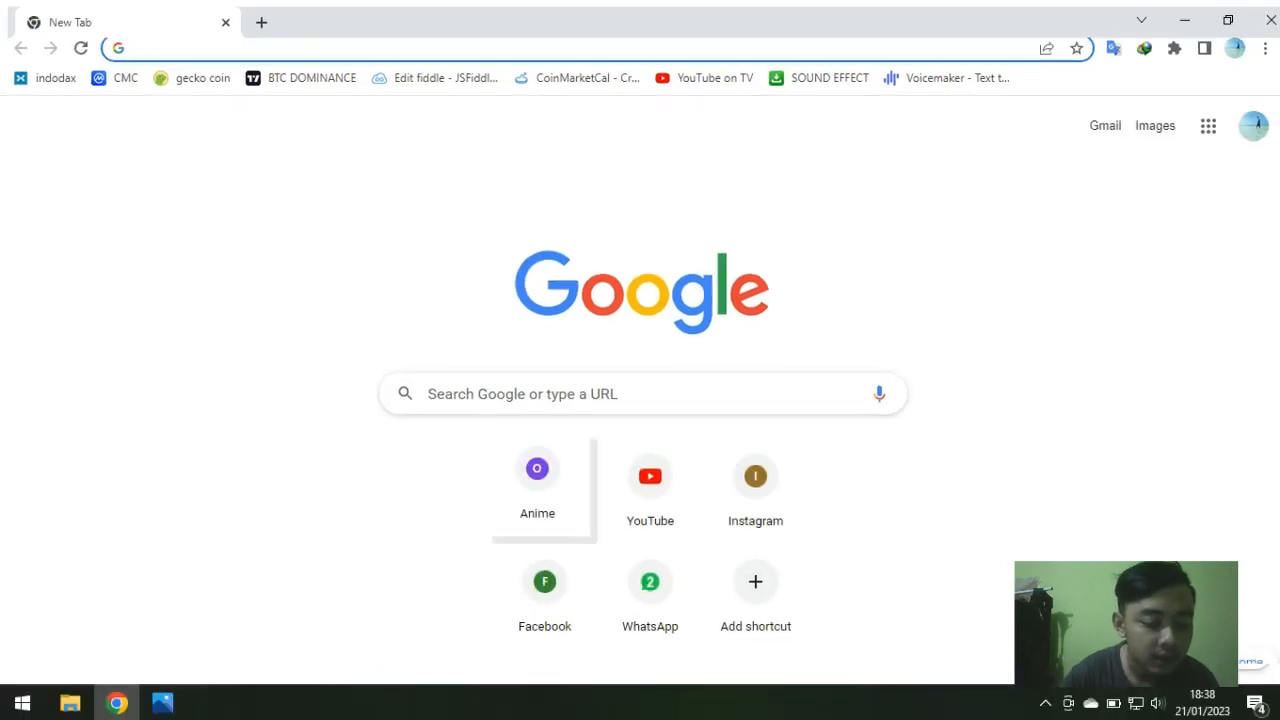
click(1045, 703)
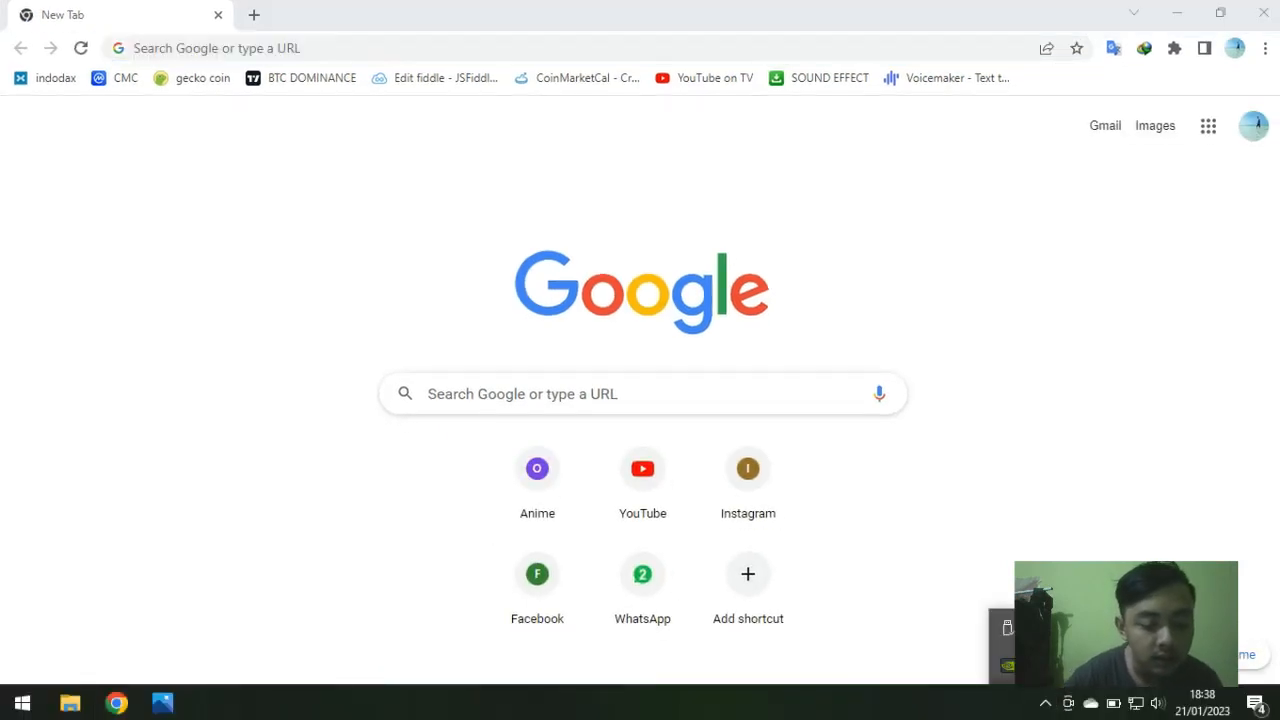
click(920, 560)
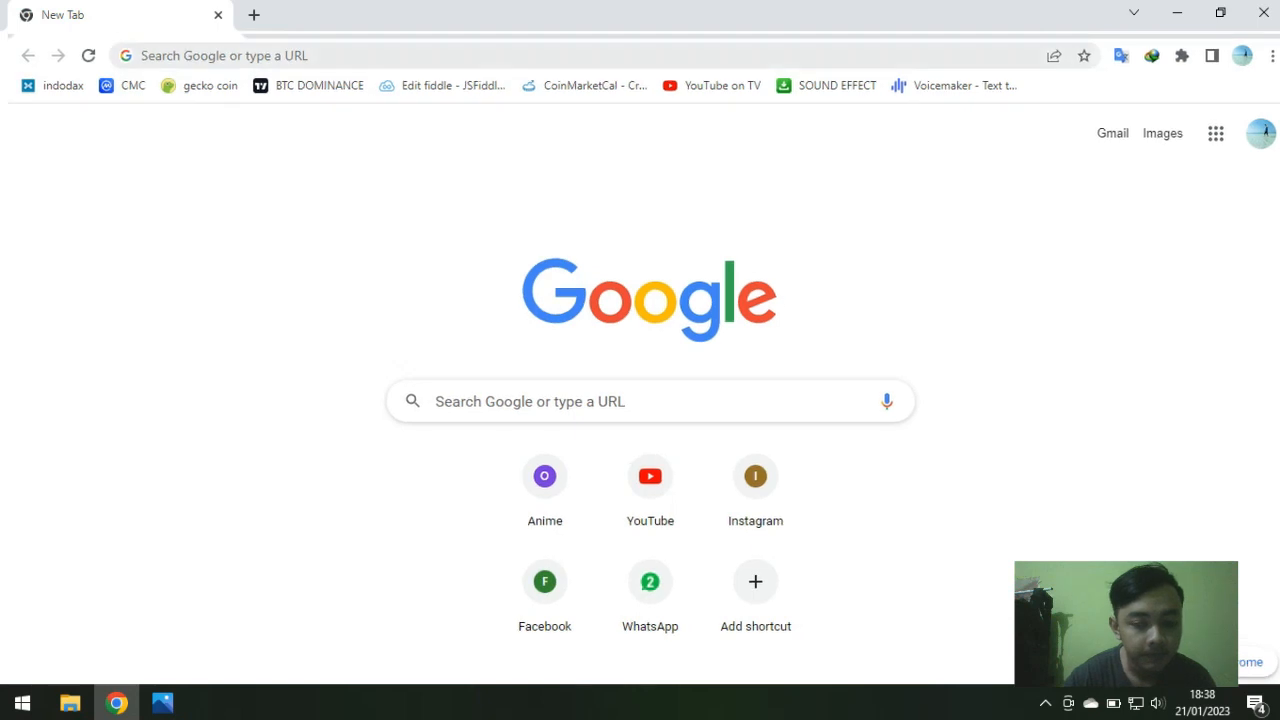
click(143, 48)
text(mikhmon)
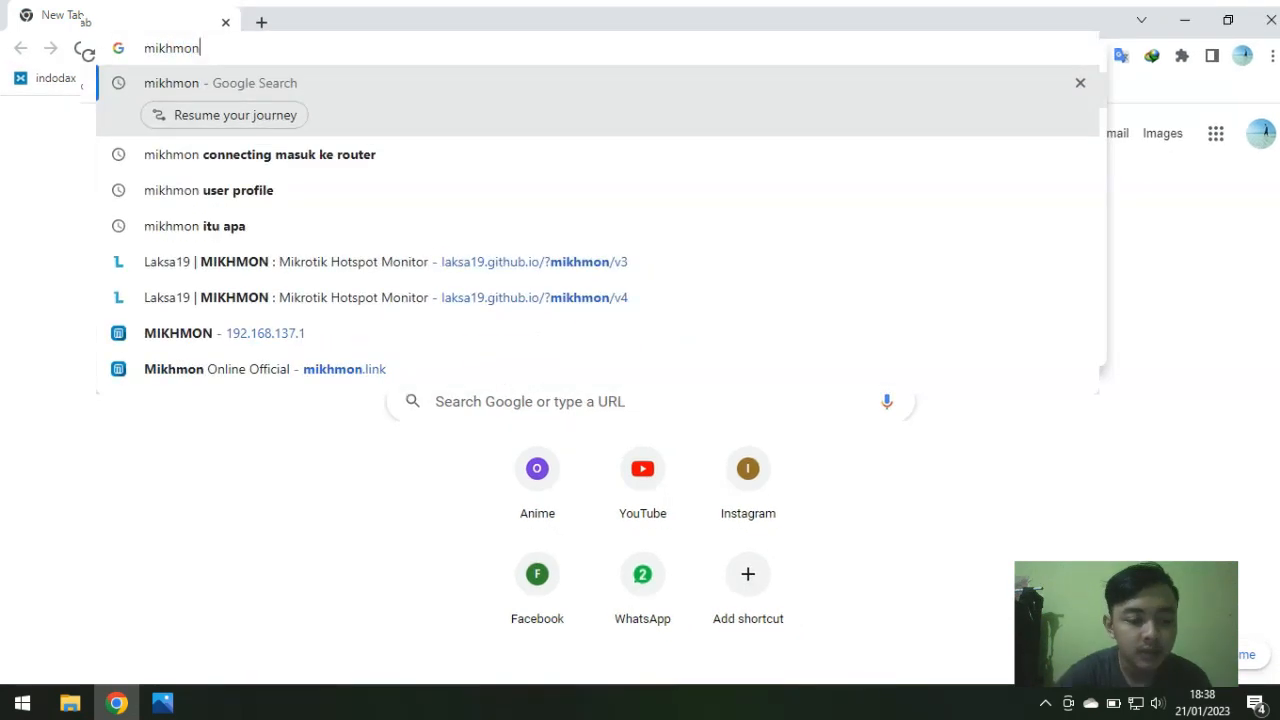
key(Return)
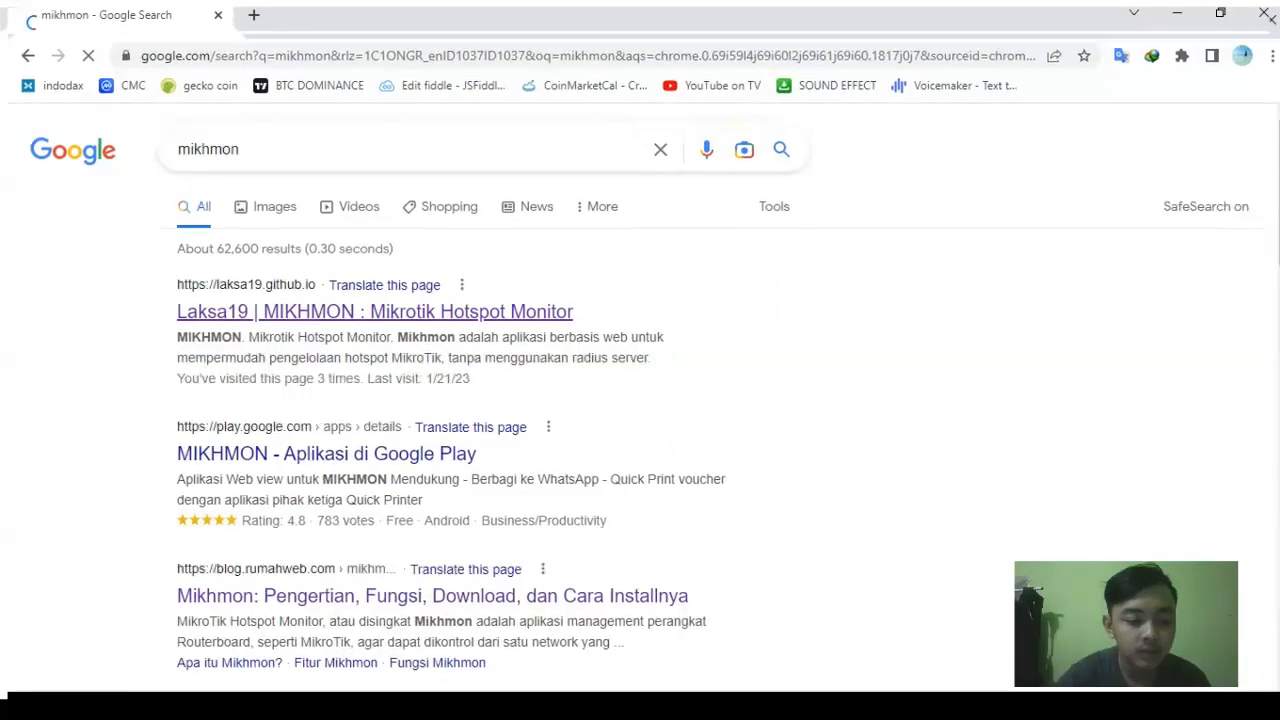
click(375, 311)
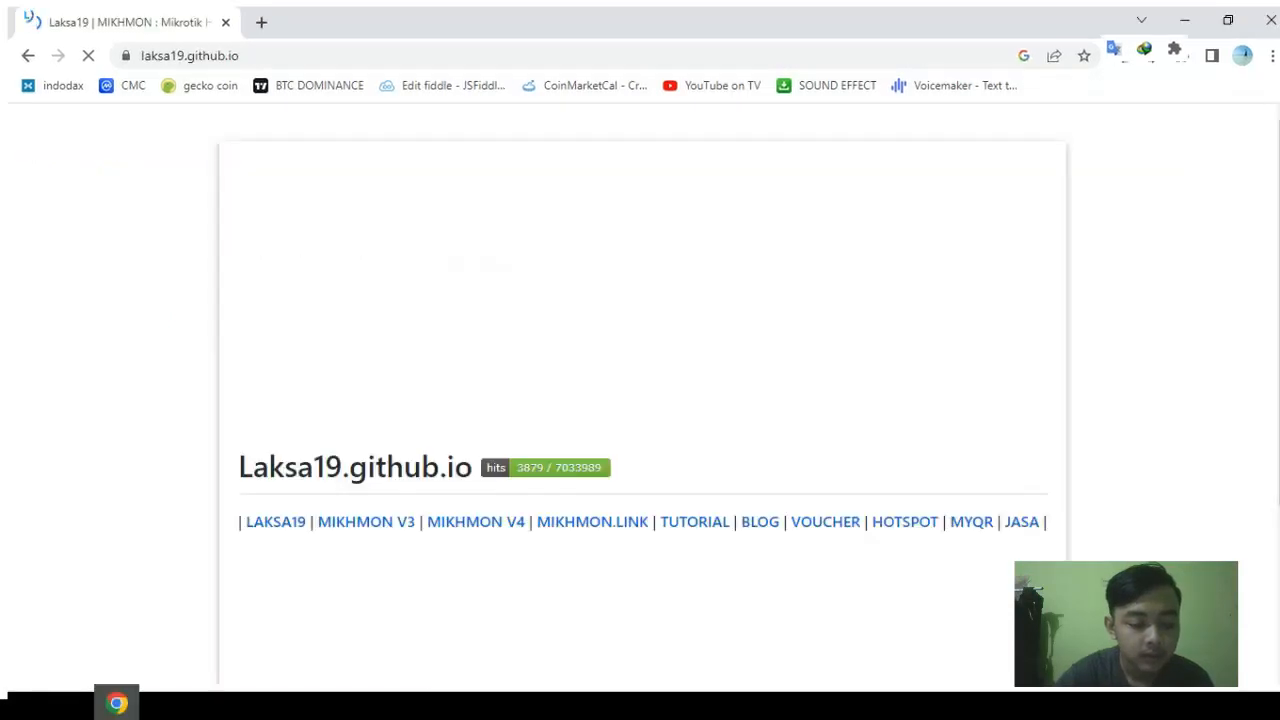
Step: Download the MIKHMON V3 + Webserver package as mikhmonv3ws.zip from the Mikhmon V3 download page
scroll(640, 400, down, 2)
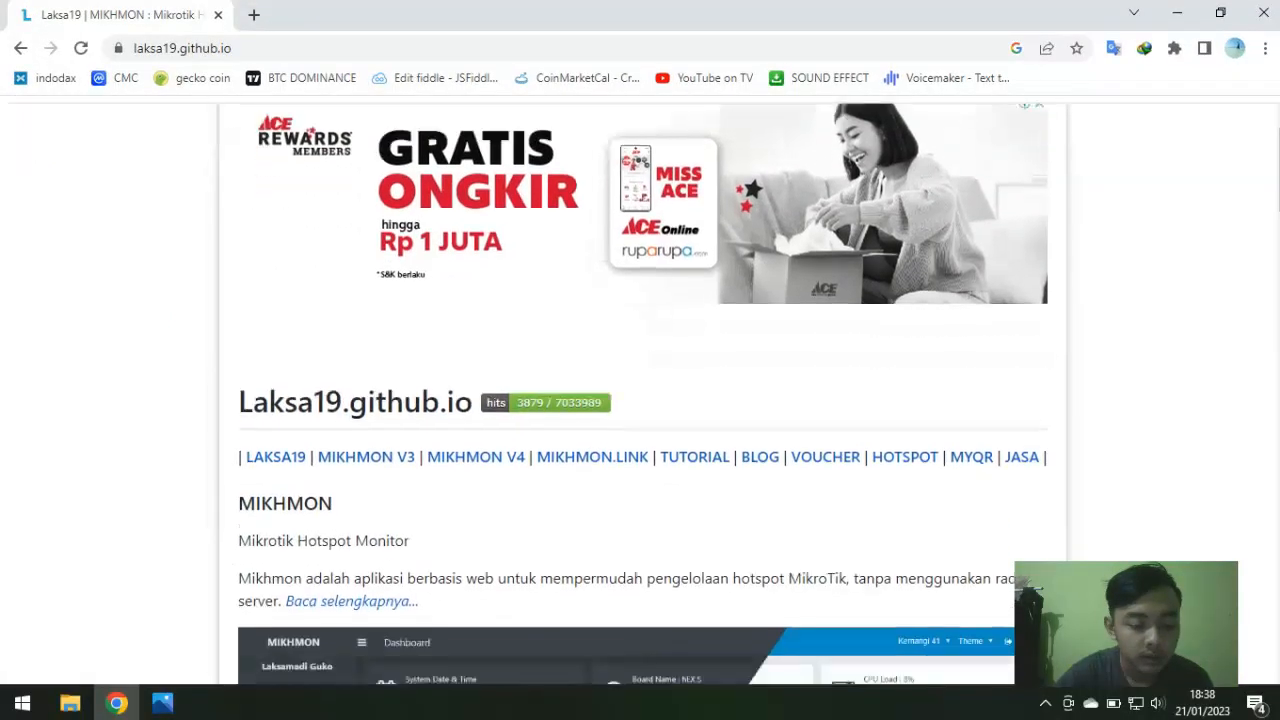
click(358, 363)
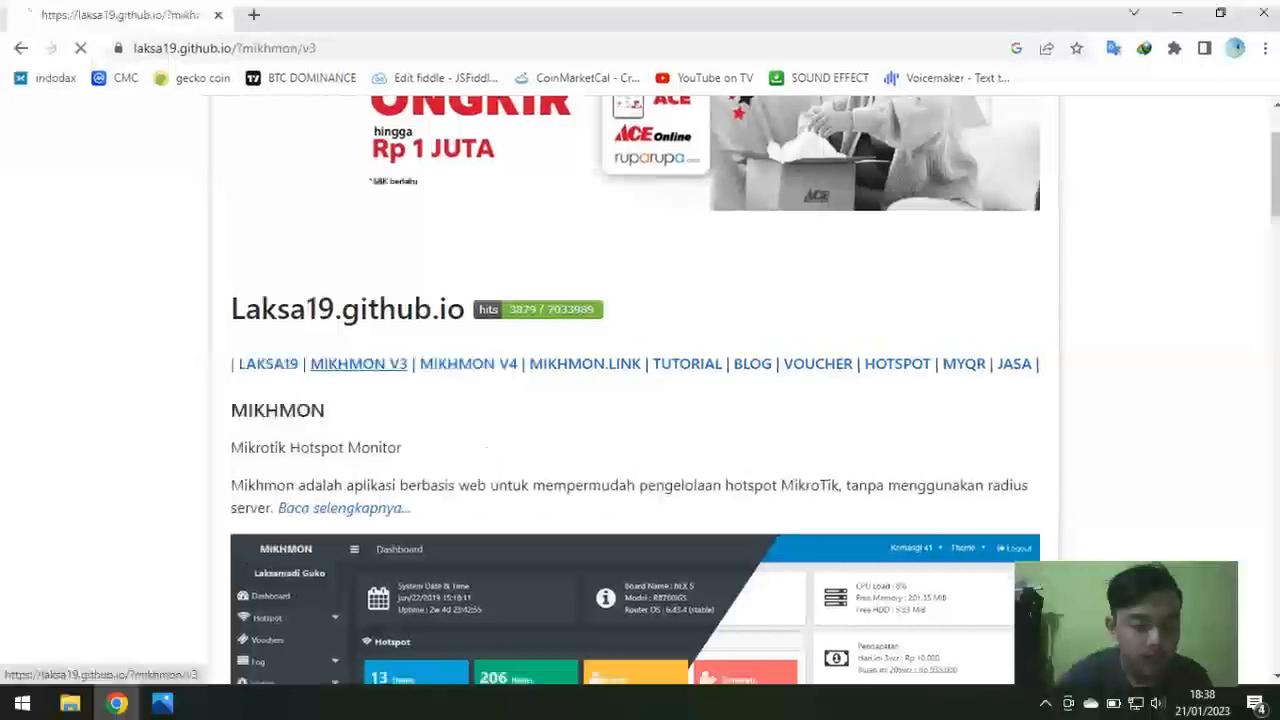
scroll(640, 400, down, 5)
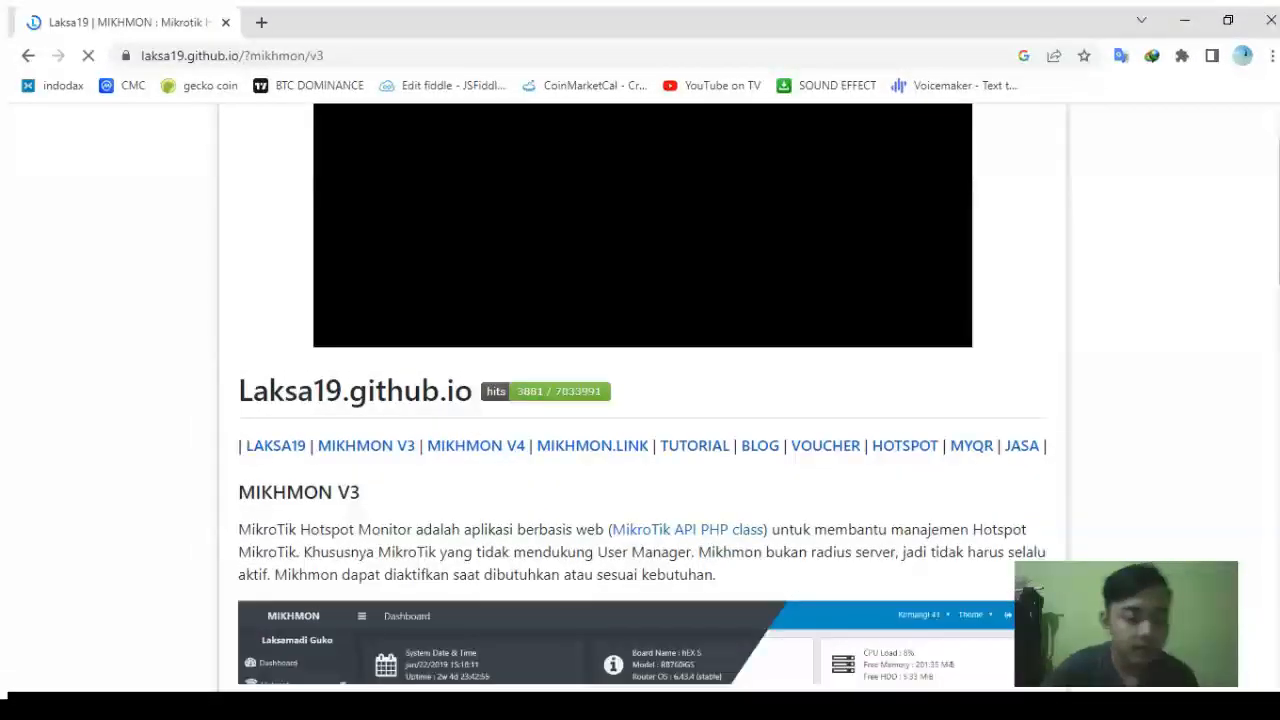
scroll(640, 400, down, 6)
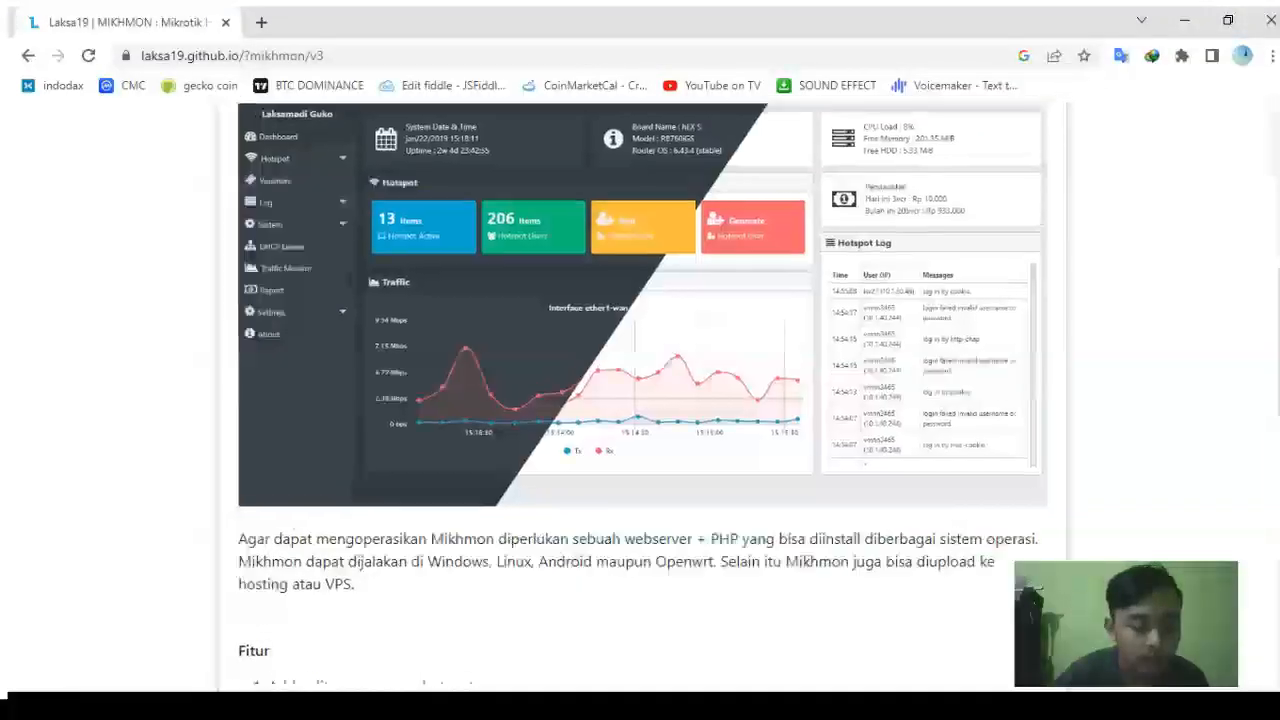
scroll(640, 400, down, 4)
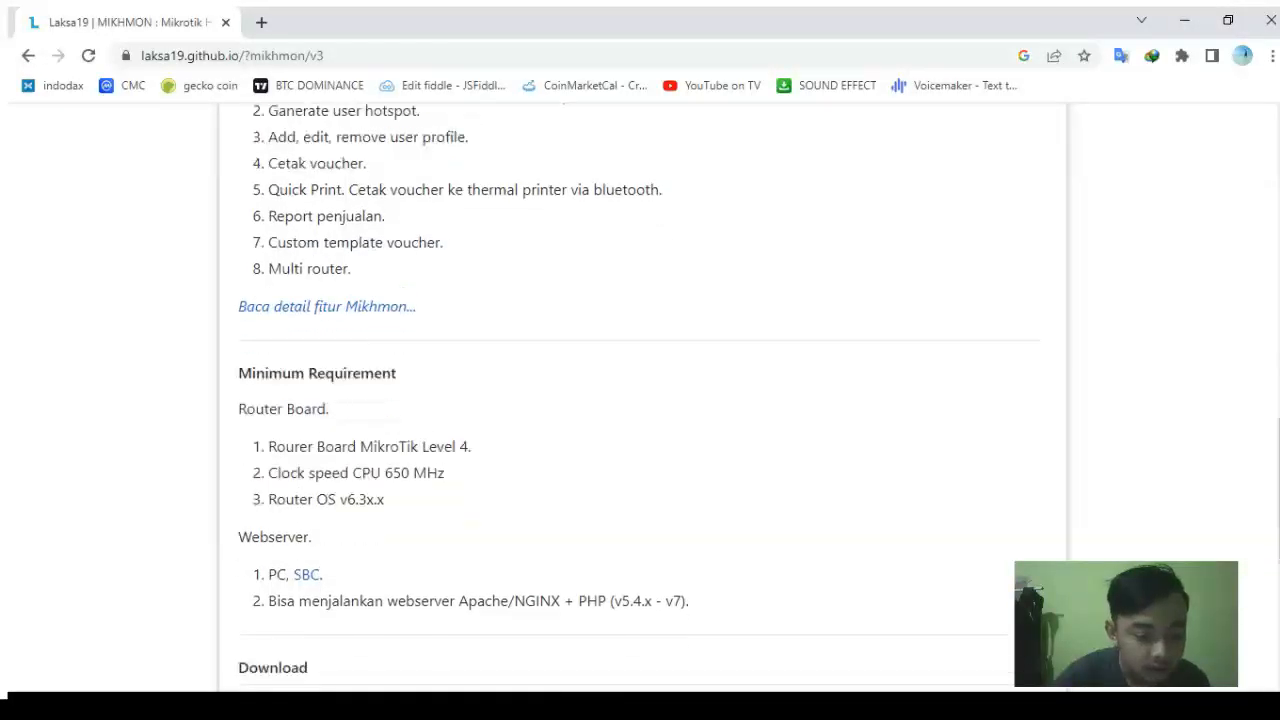
click(335, 401)
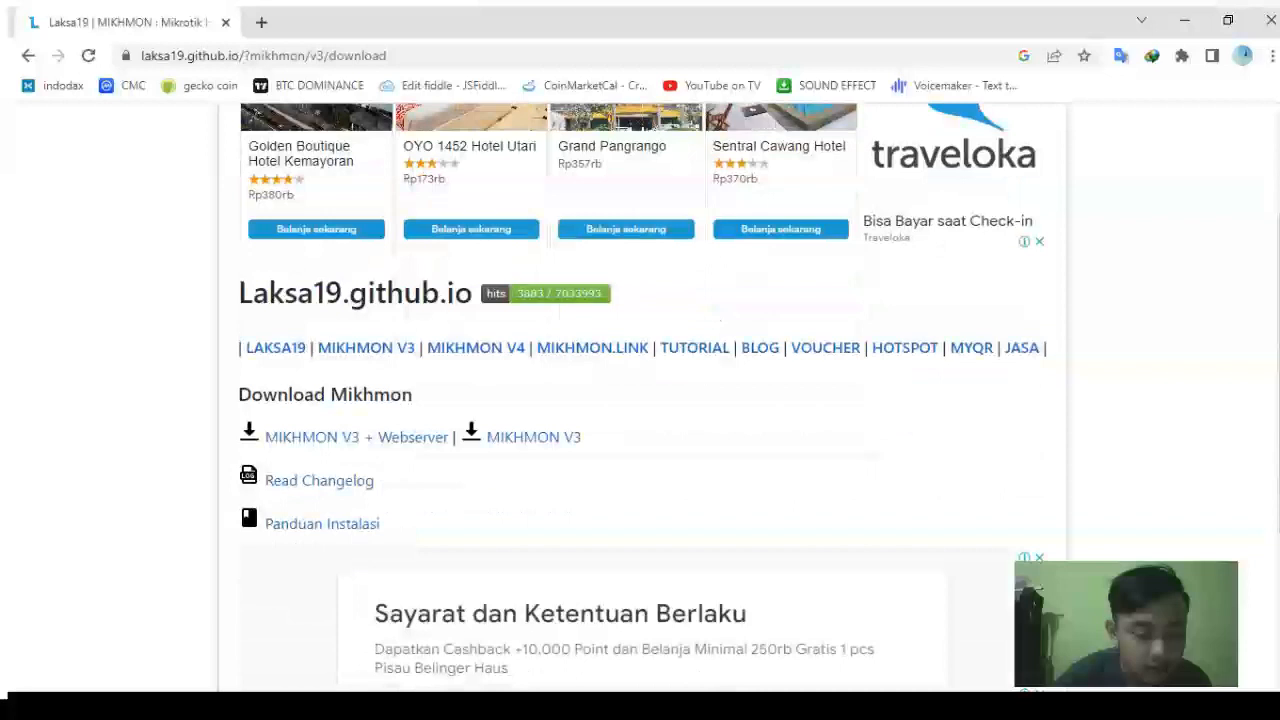
scroll(335, 390, down, 3)
click(340, 303)
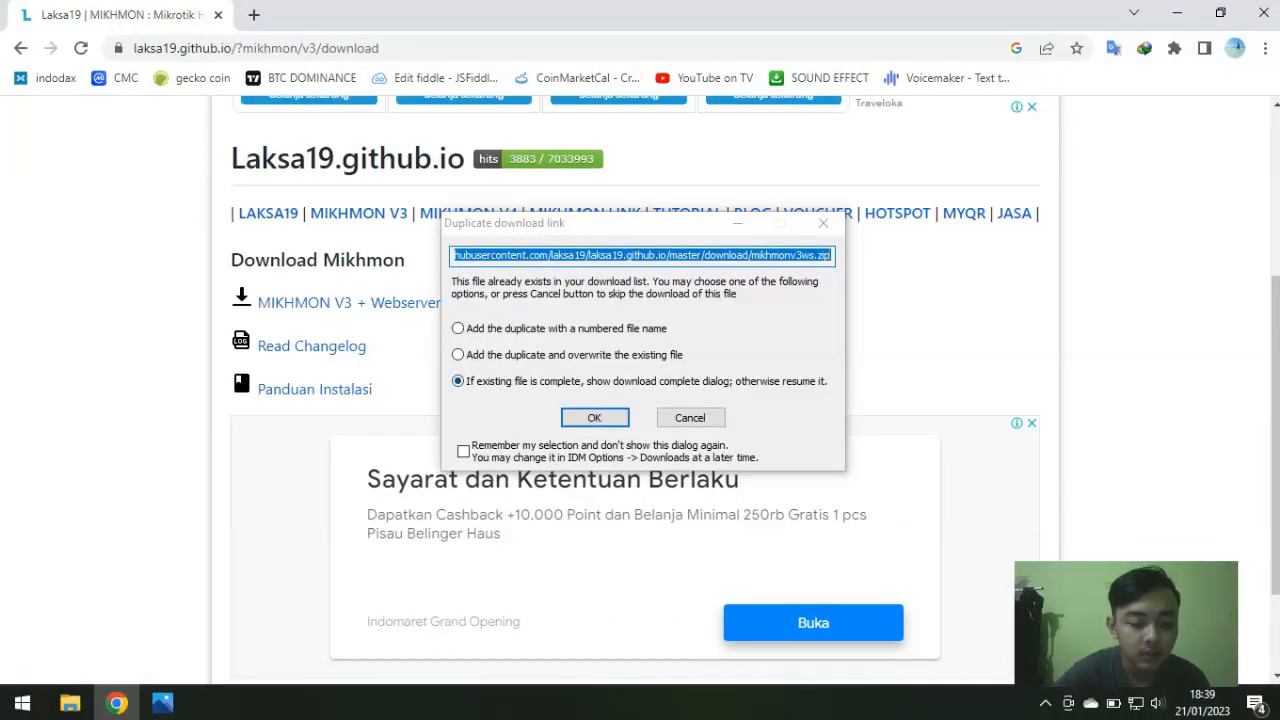
click(594, 417)
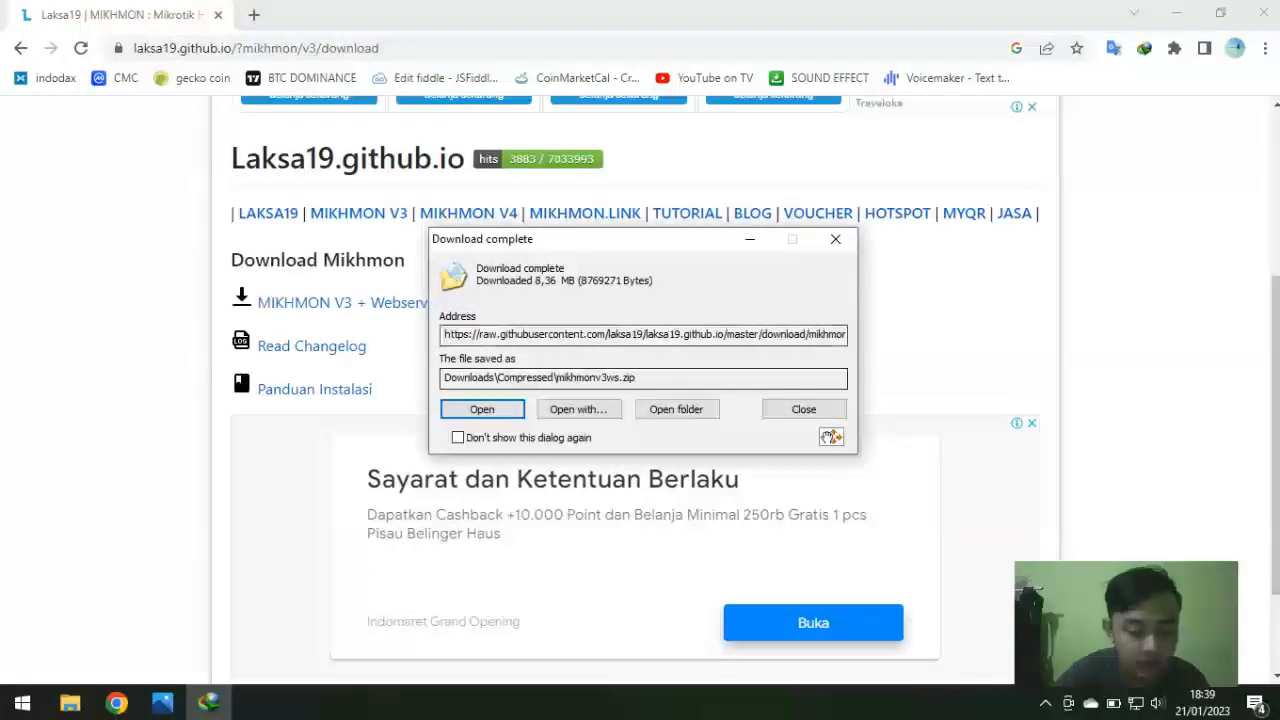
click(676, 409)
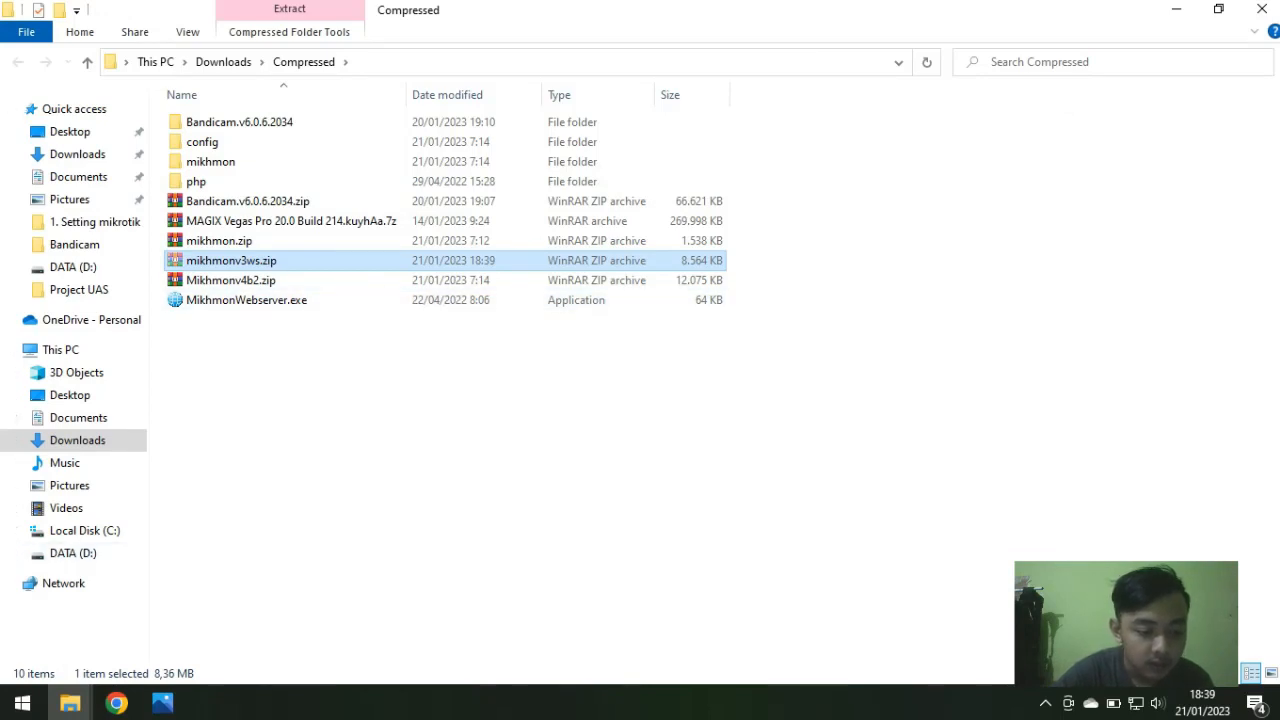
Step: Move mikhmonv3ws.zip into the Project UAS folder on DATA (D:)
right_click(230, 260)
click(237, 553)
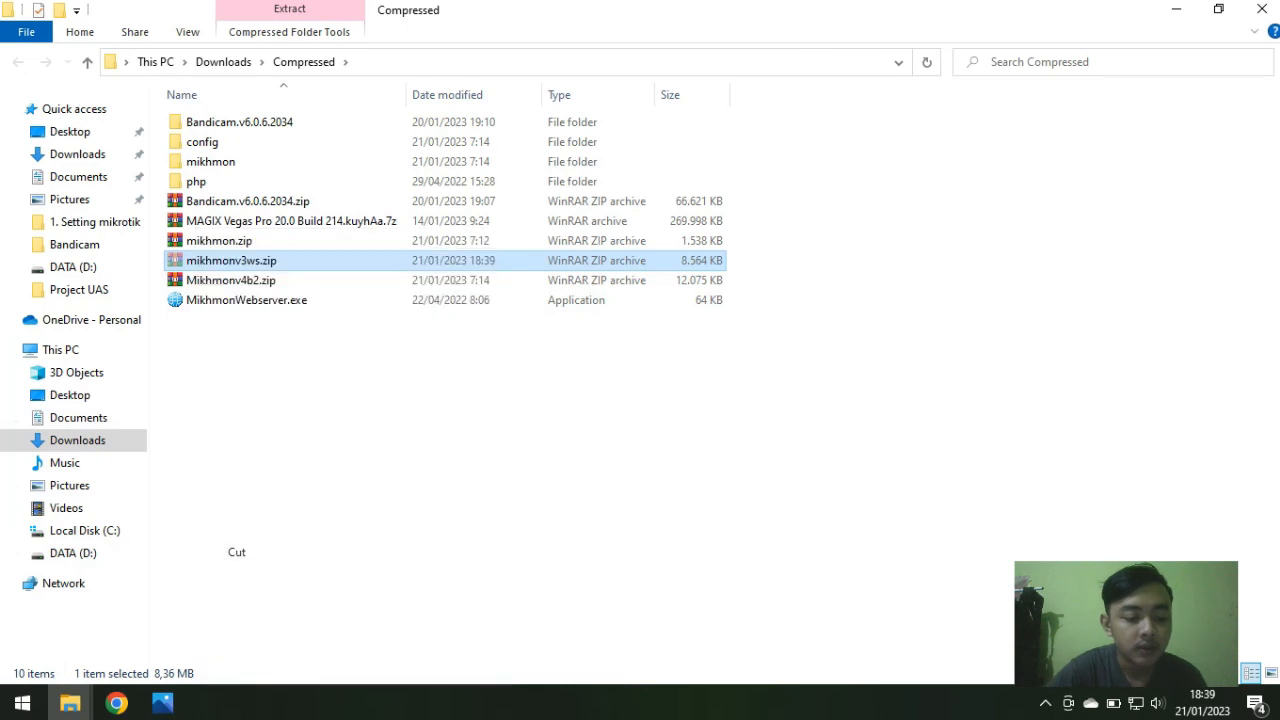
click(73, 553)
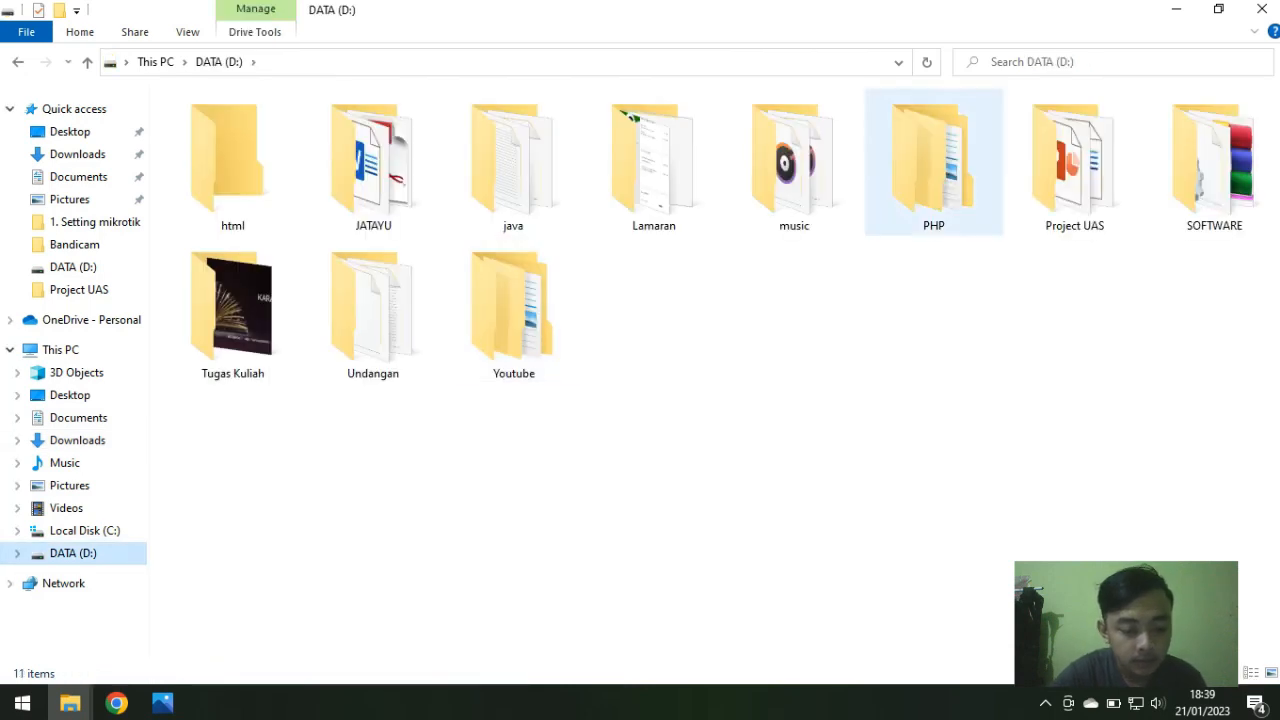
double_click(1074, 165)
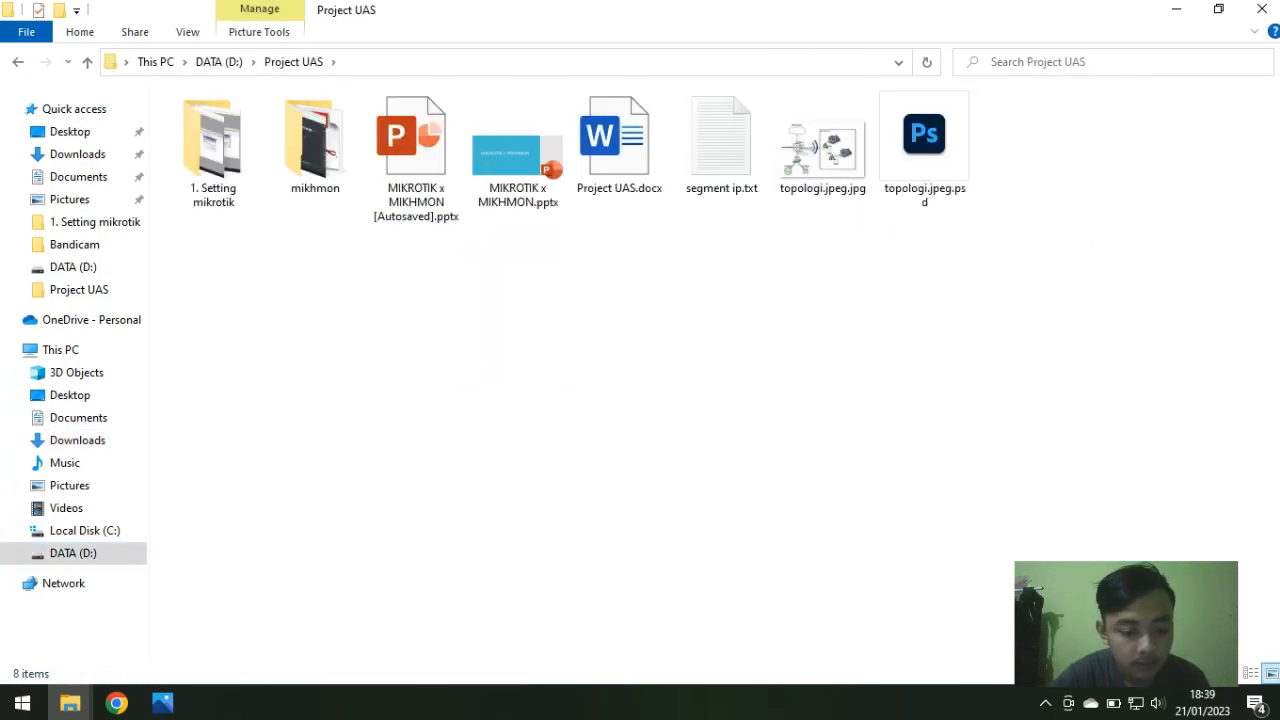
key(ctrl+v)
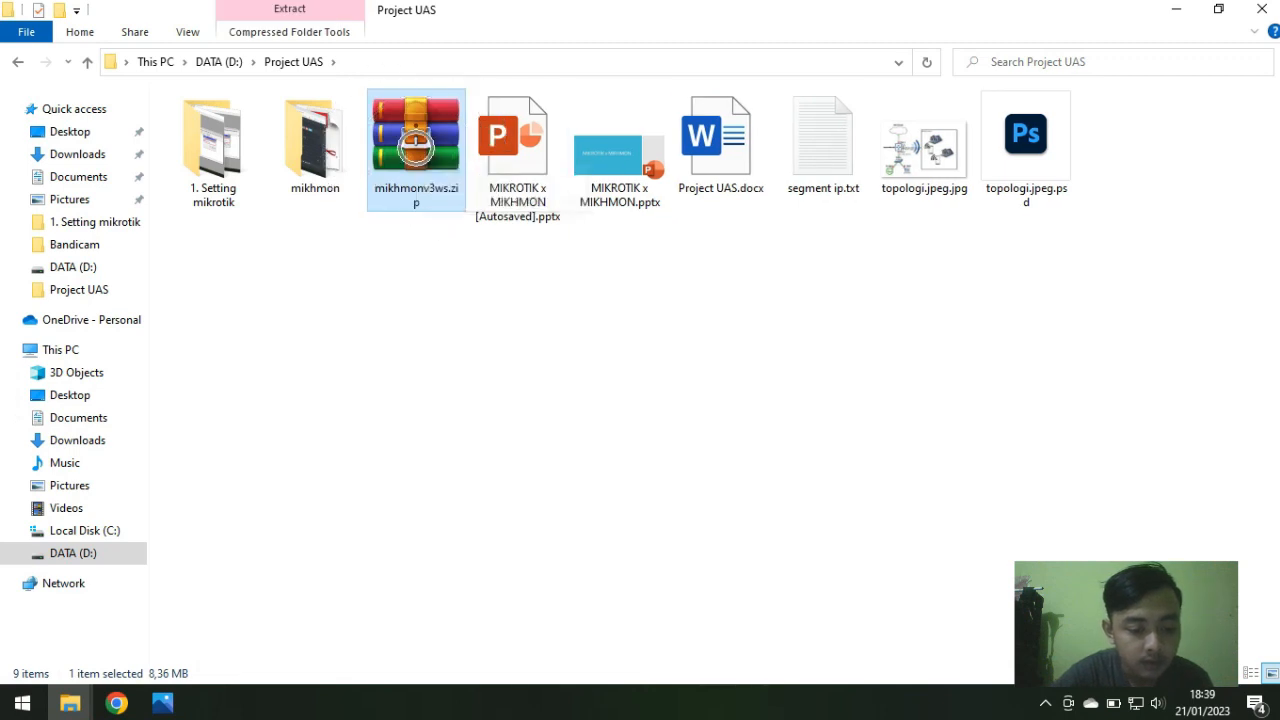
Step: Extract the zip in Project UAS and open the Mikhmon Server folder
right_click(416, 146)
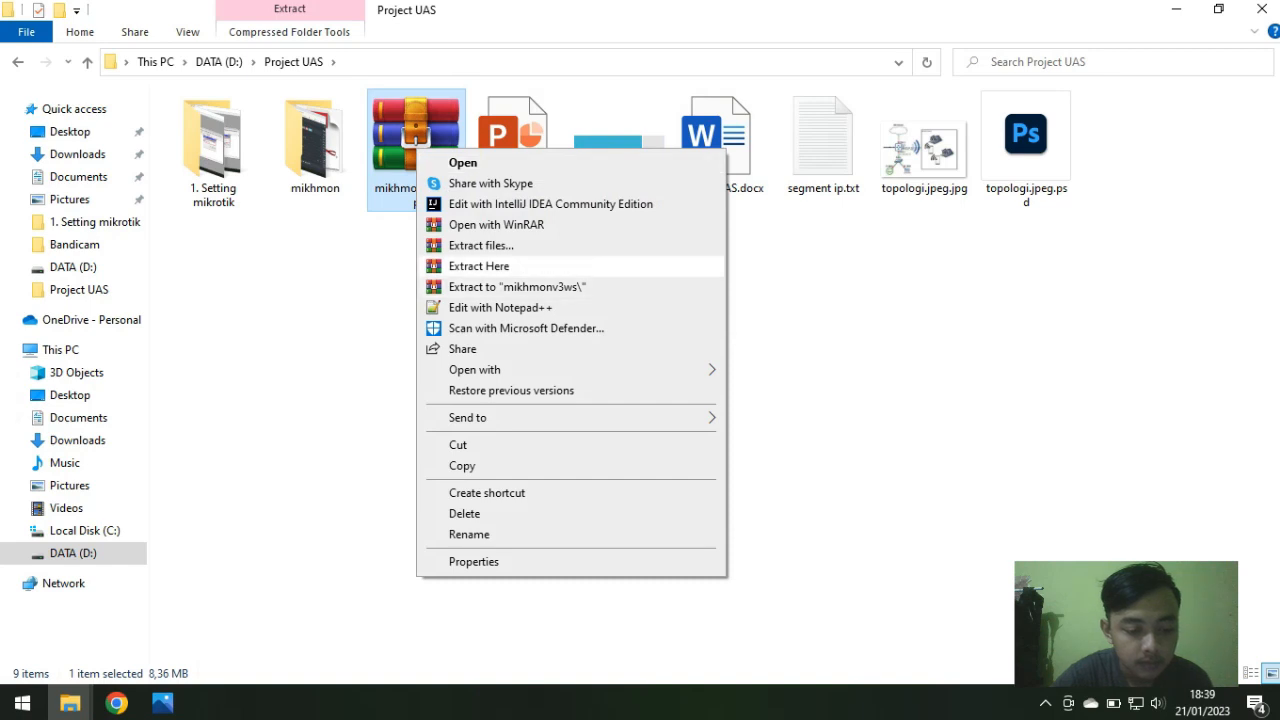
click(475, 266)
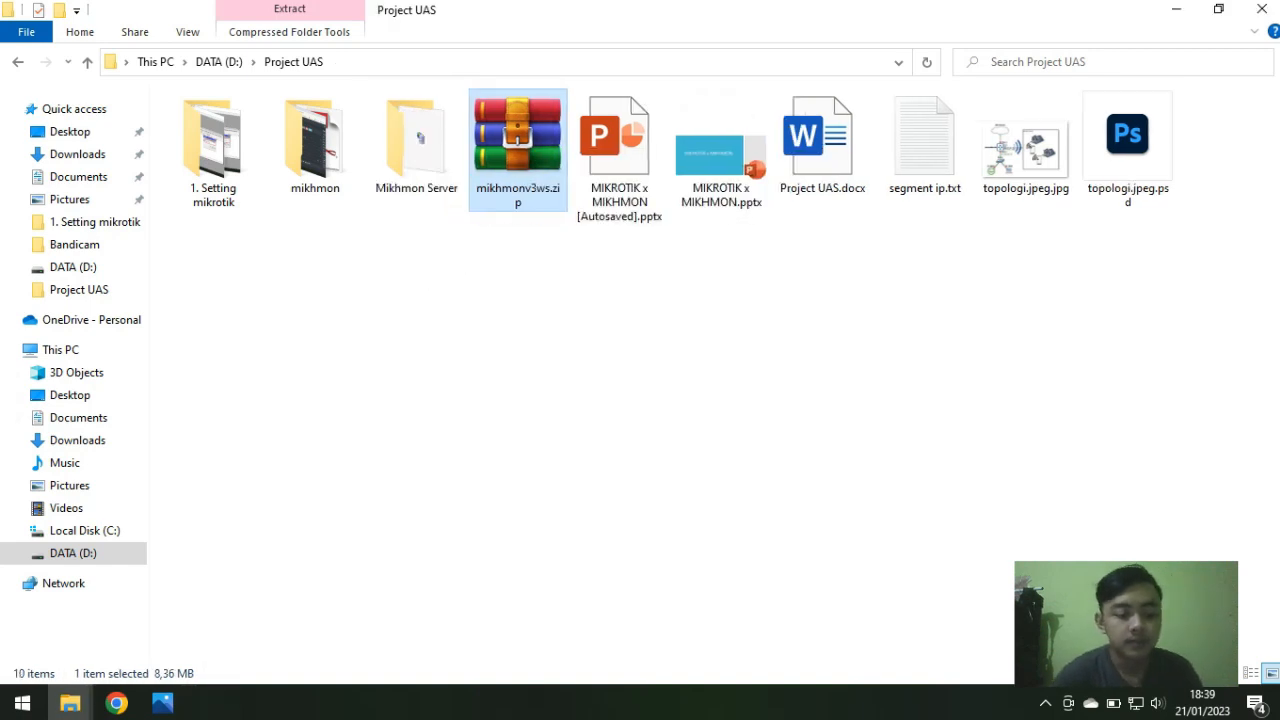
double_click(416, 155)
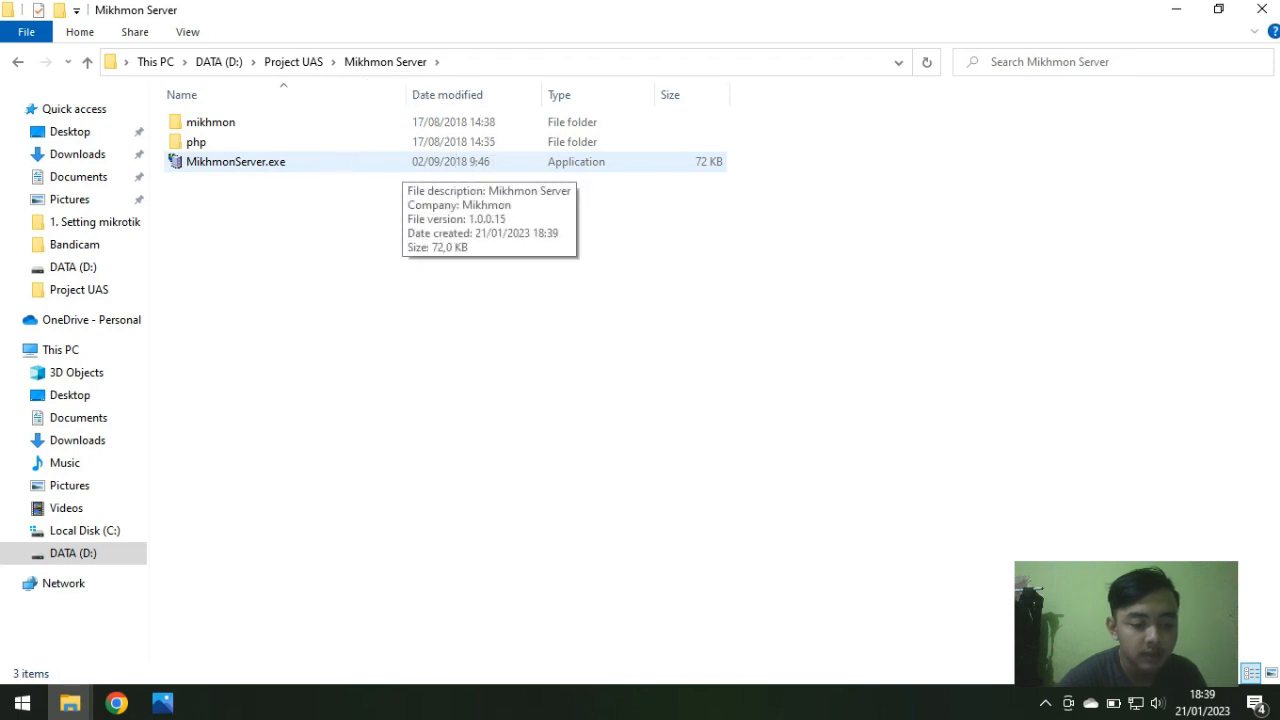
double_click(405, 161)
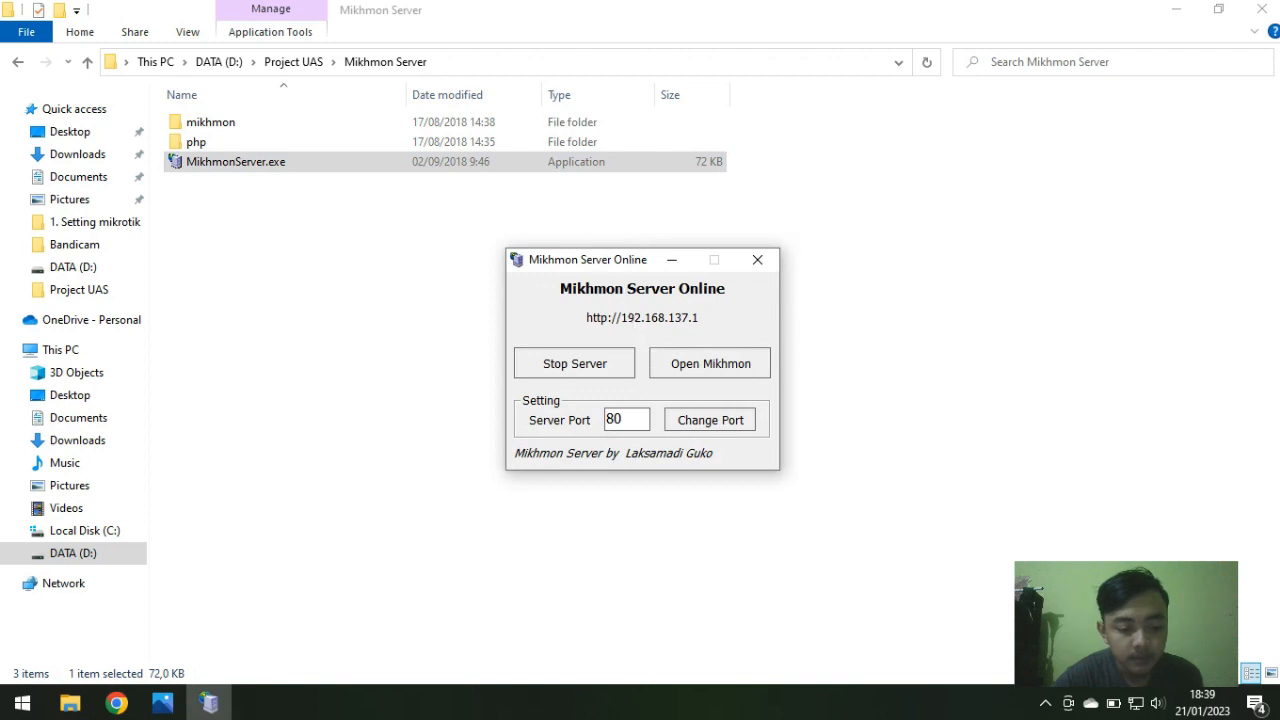
key(ctrl)
key(ctrl)
click(710, 363)
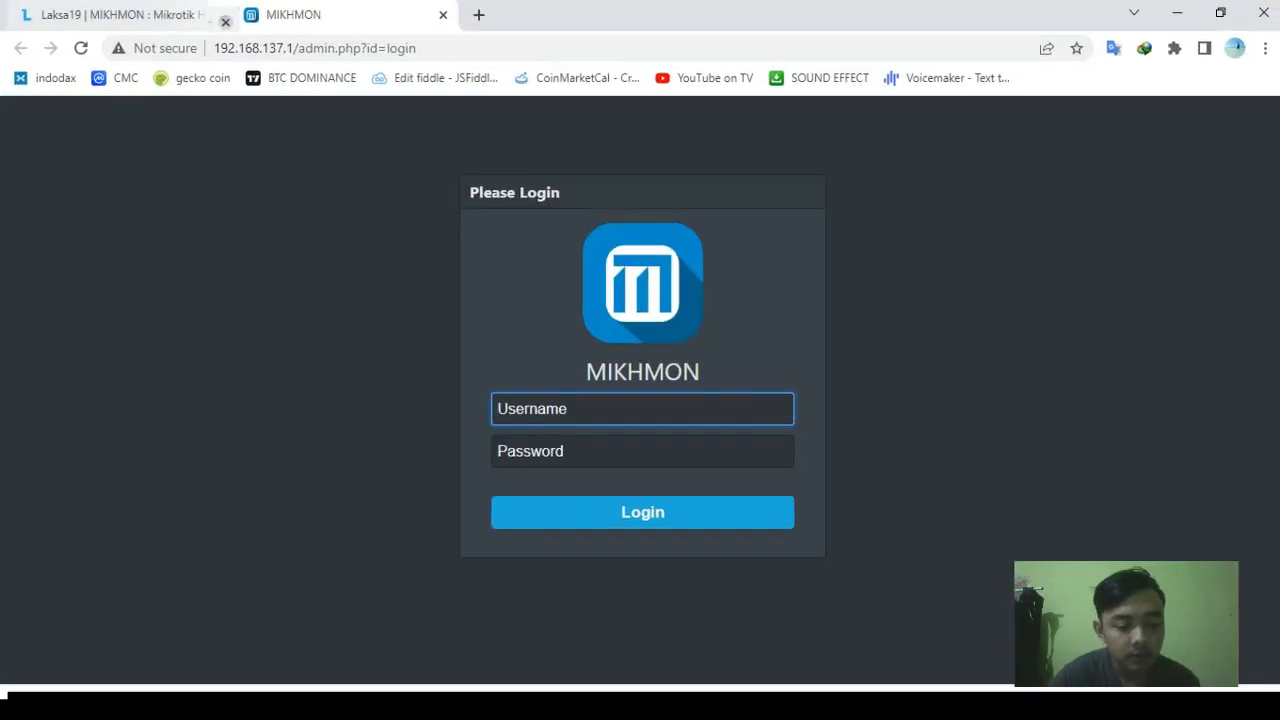
Step: Close the old tab and log in to Mikhmon, dismissing the password breach warning
click(225, 22)
key(ctrl)
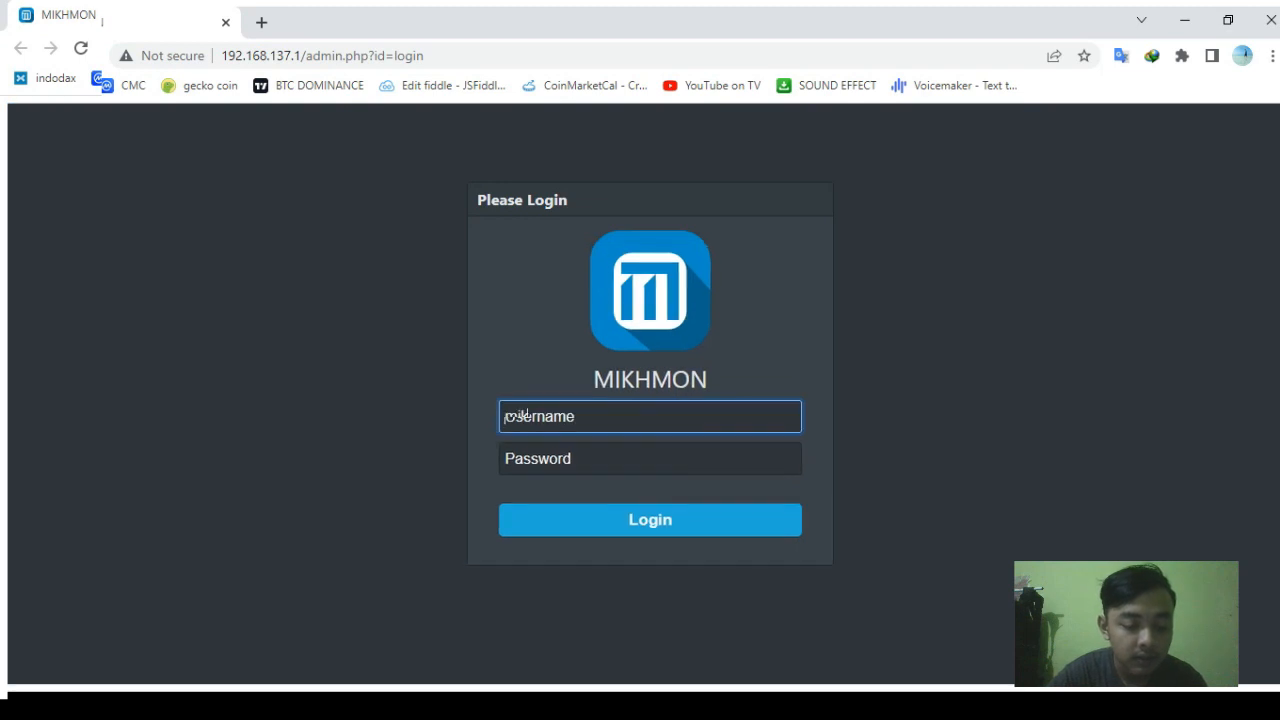
key(ctrl+v)
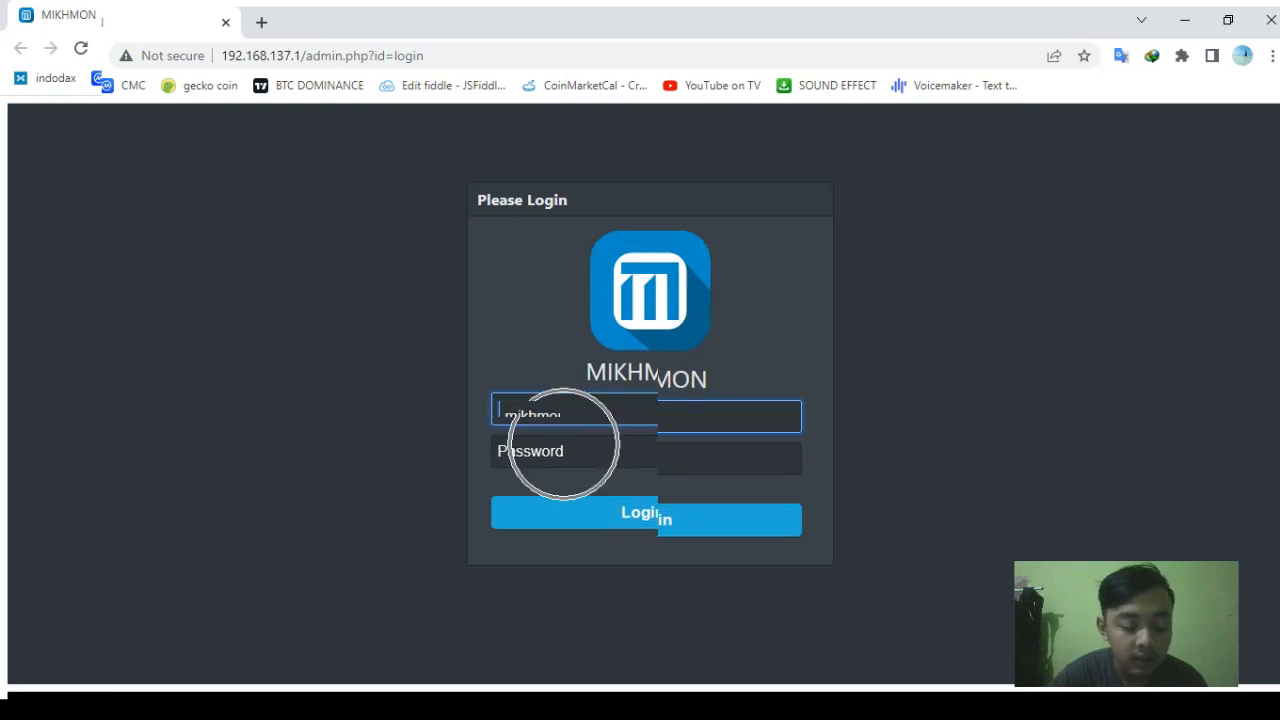
click(506, 458)
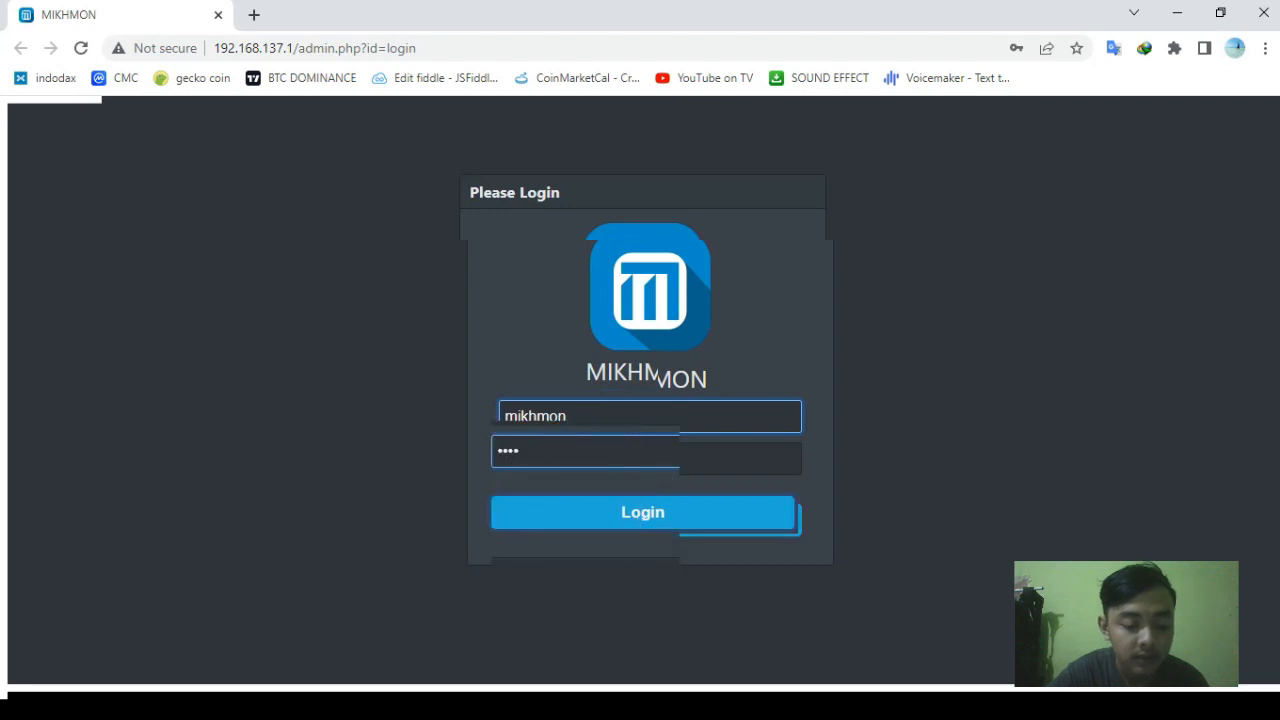
key(Return)
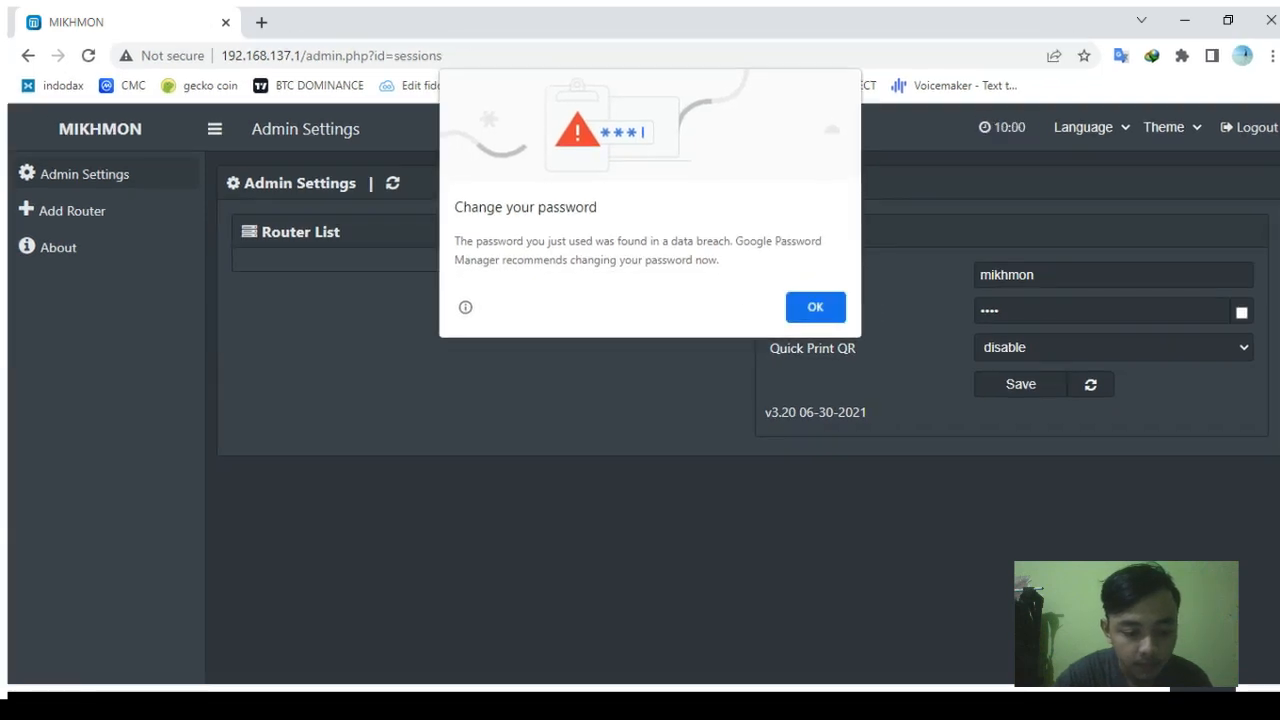
key(Return)
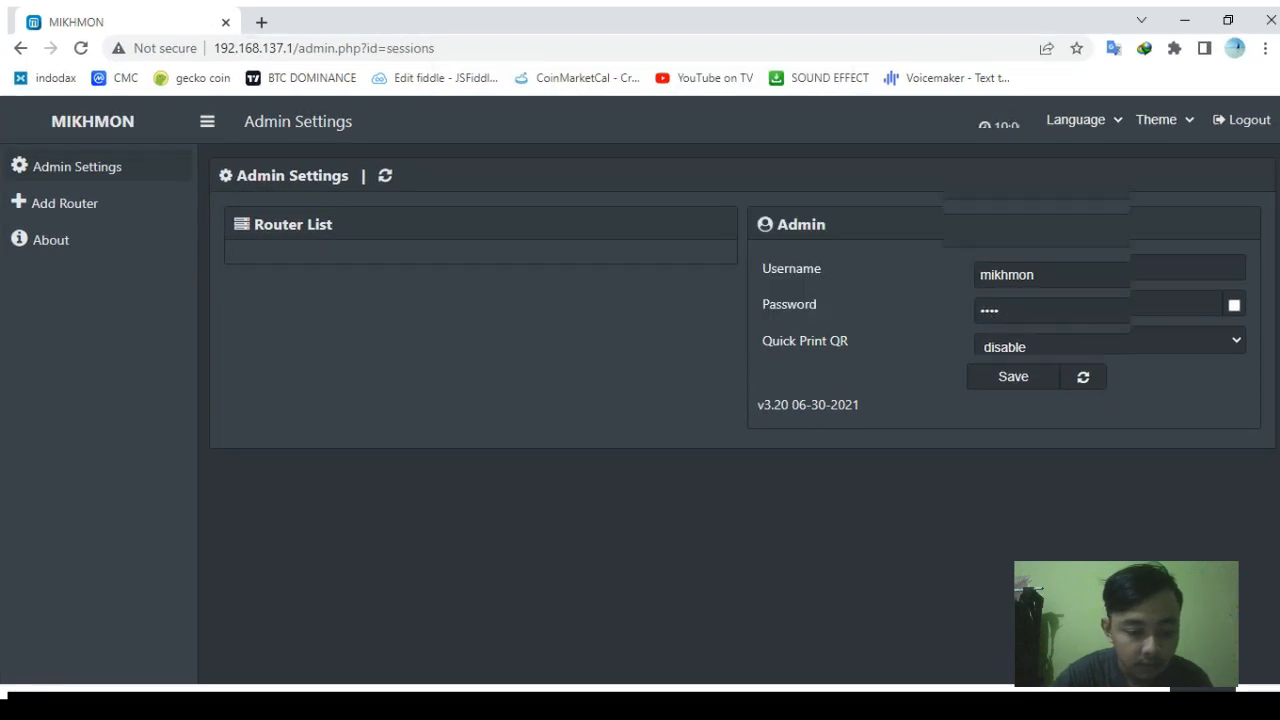
Step: Save admin as the username with a new password, then add a new router session
click(1044, 268)
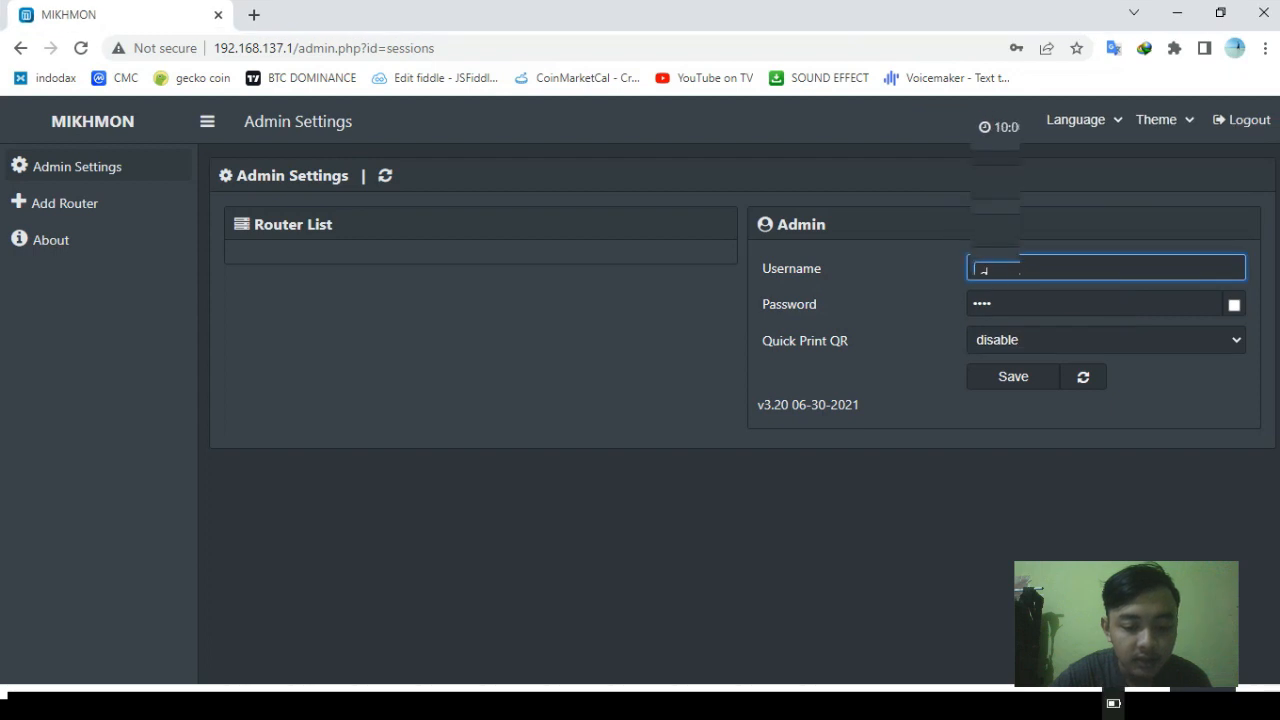
text(admin)
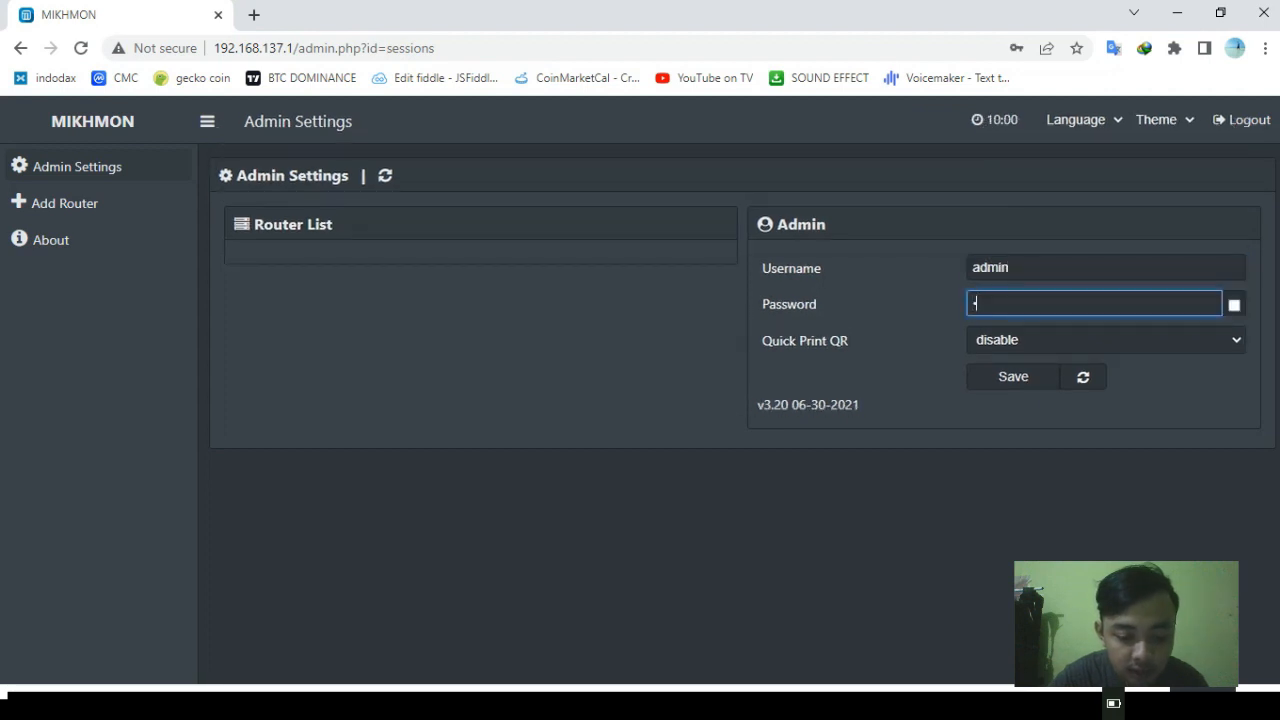
text(1)
click(1015, 376)
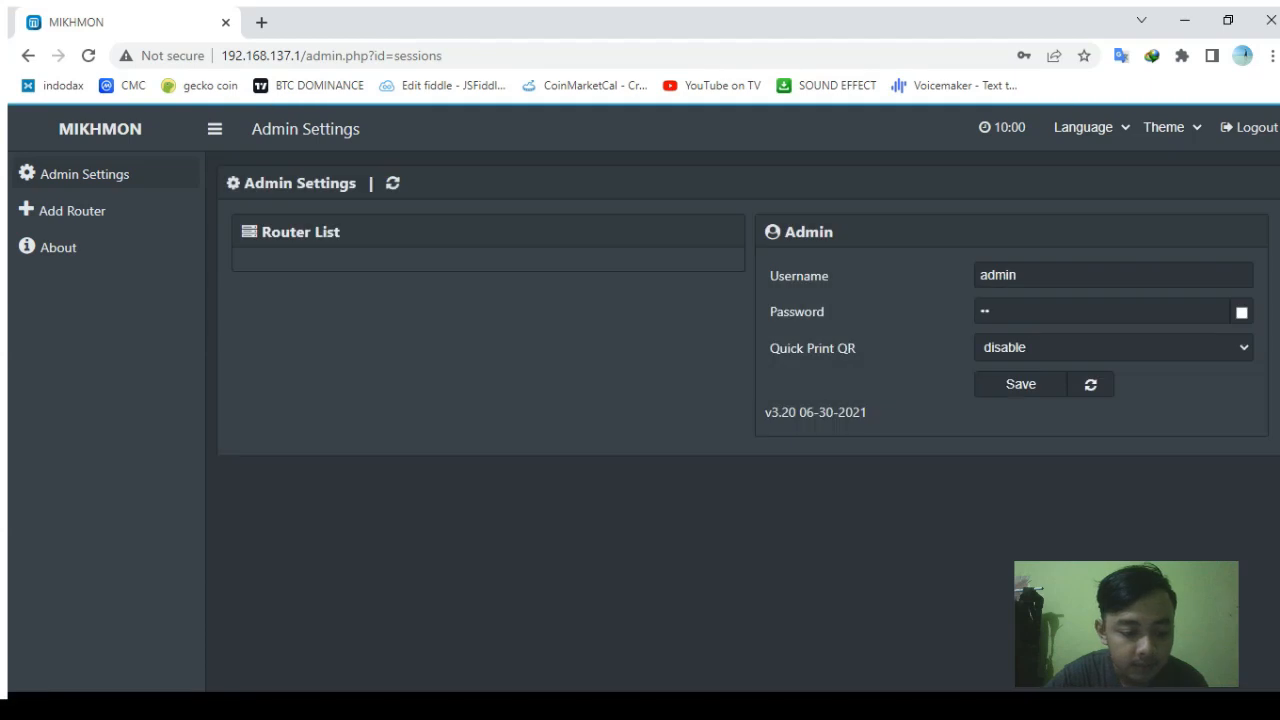
click(112, 206)
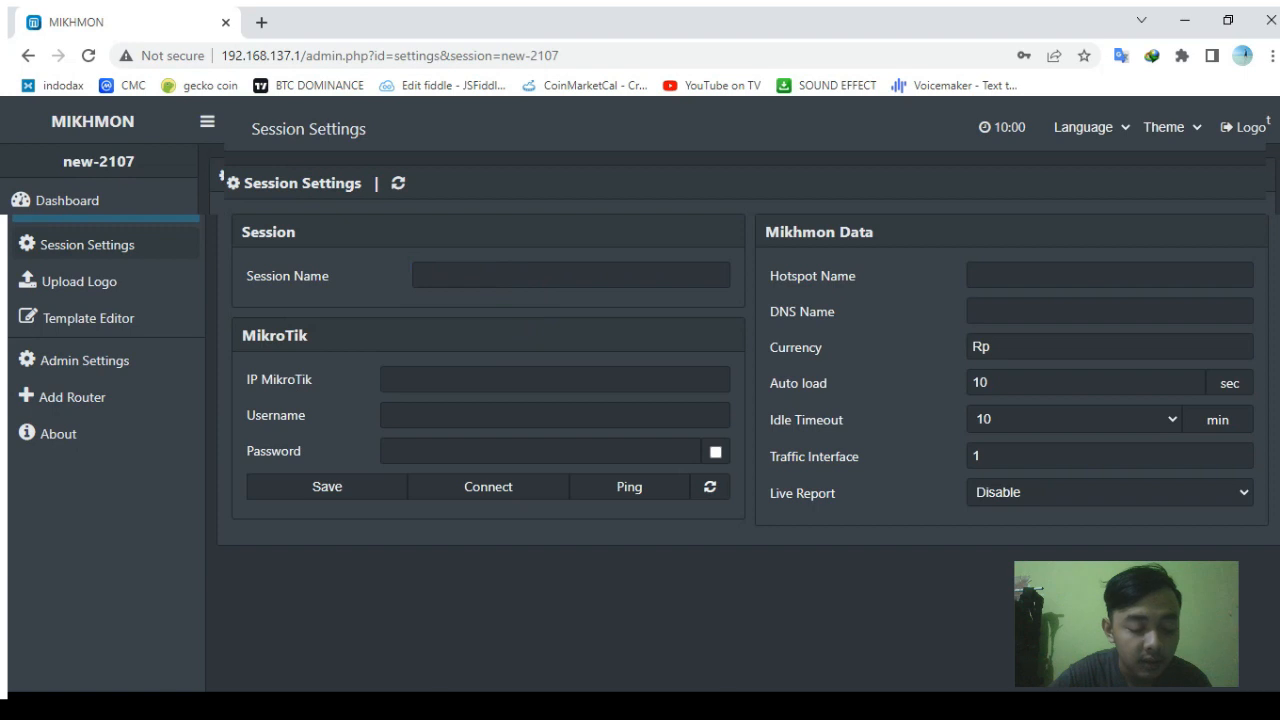
Step: Enter session name Hotspot, IP MikroTik 10.10.10.1 and router username admin
click(571, 275)
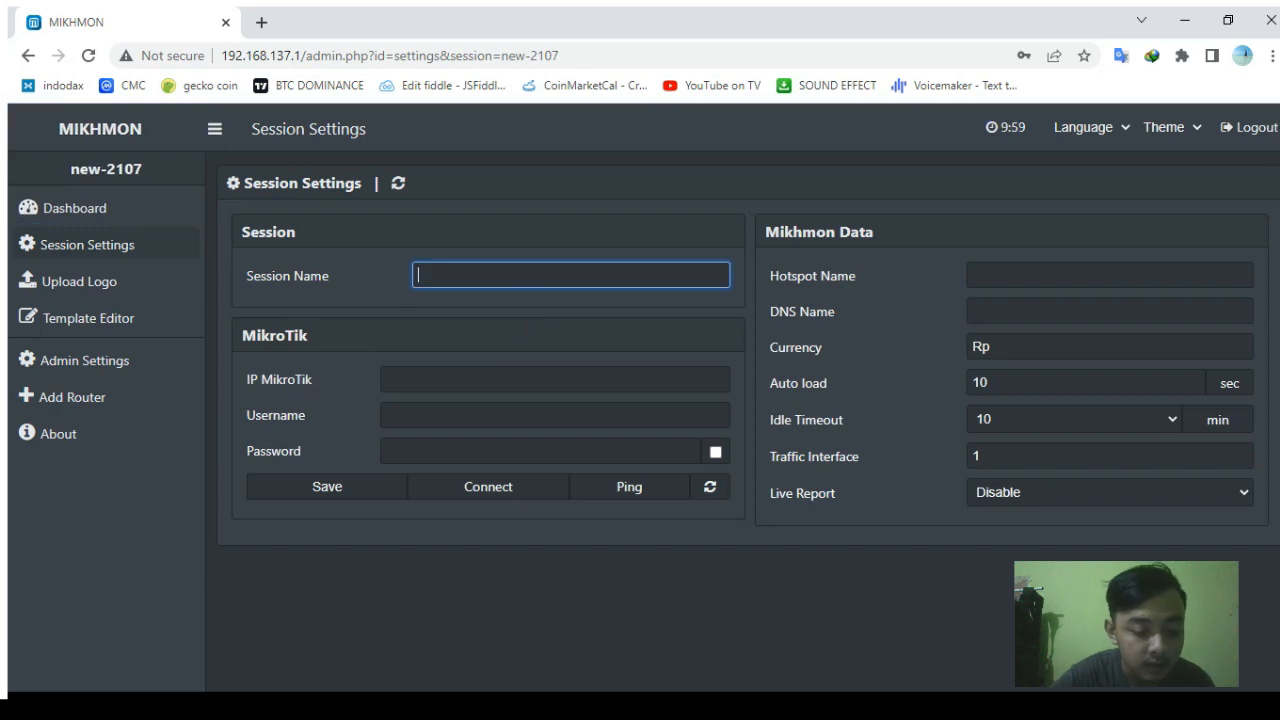
text(Hot)
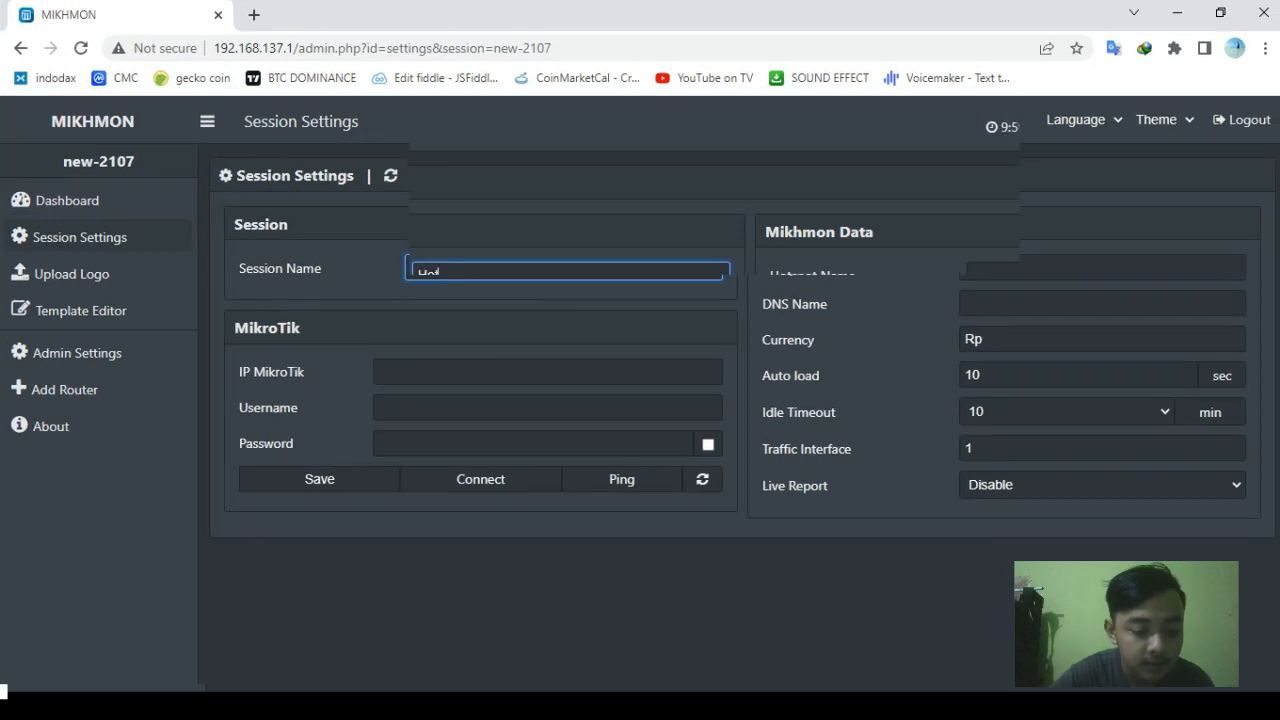
text(spott)
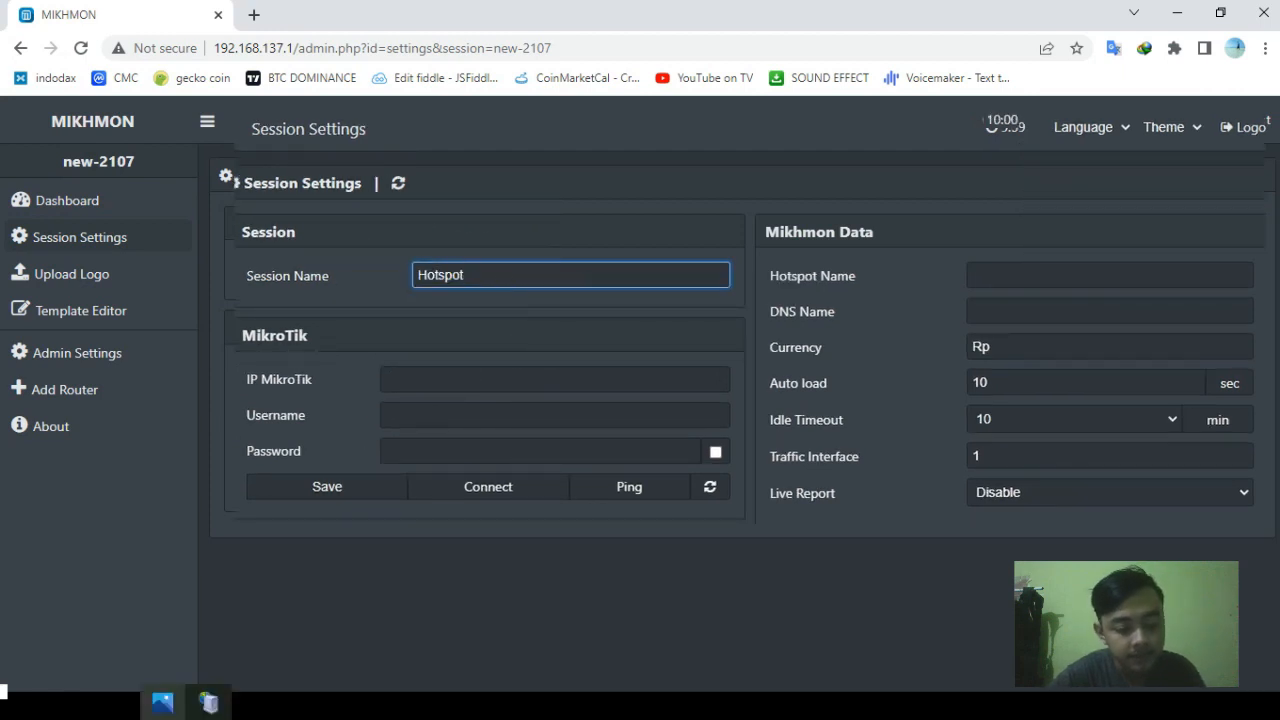
click(163, 703)
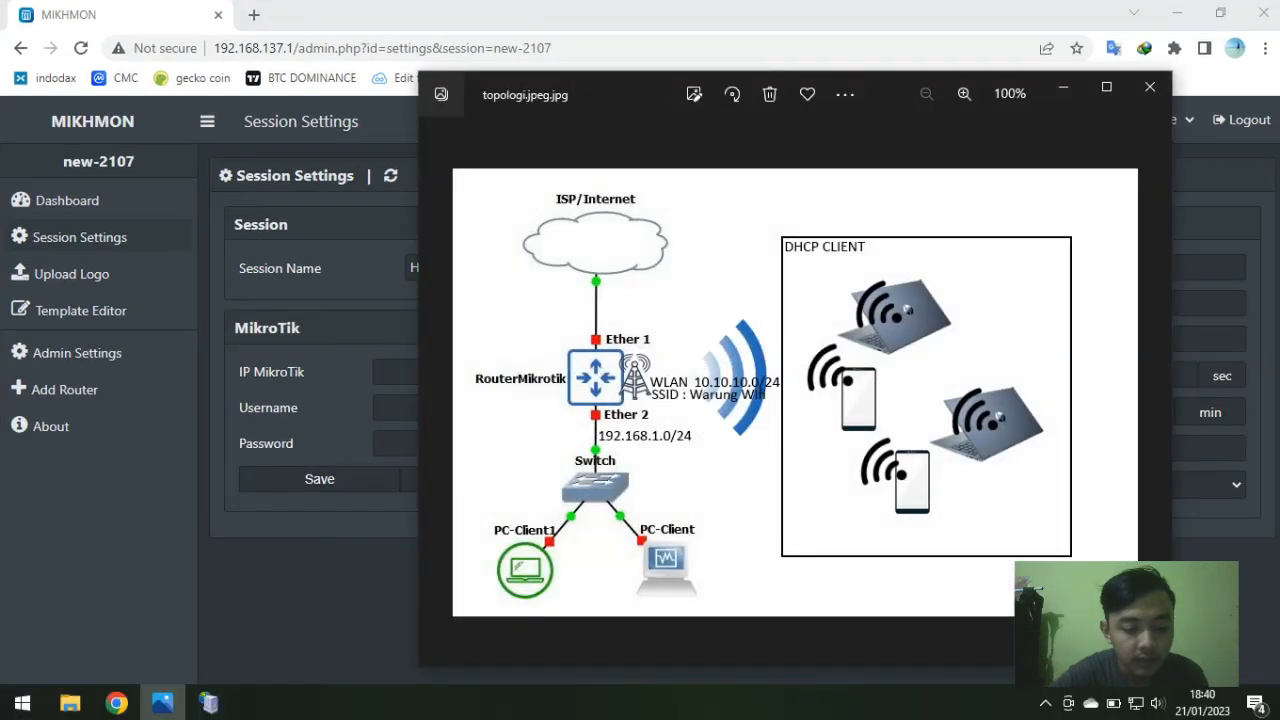
click(396, 372)
text(10.10.10.1)
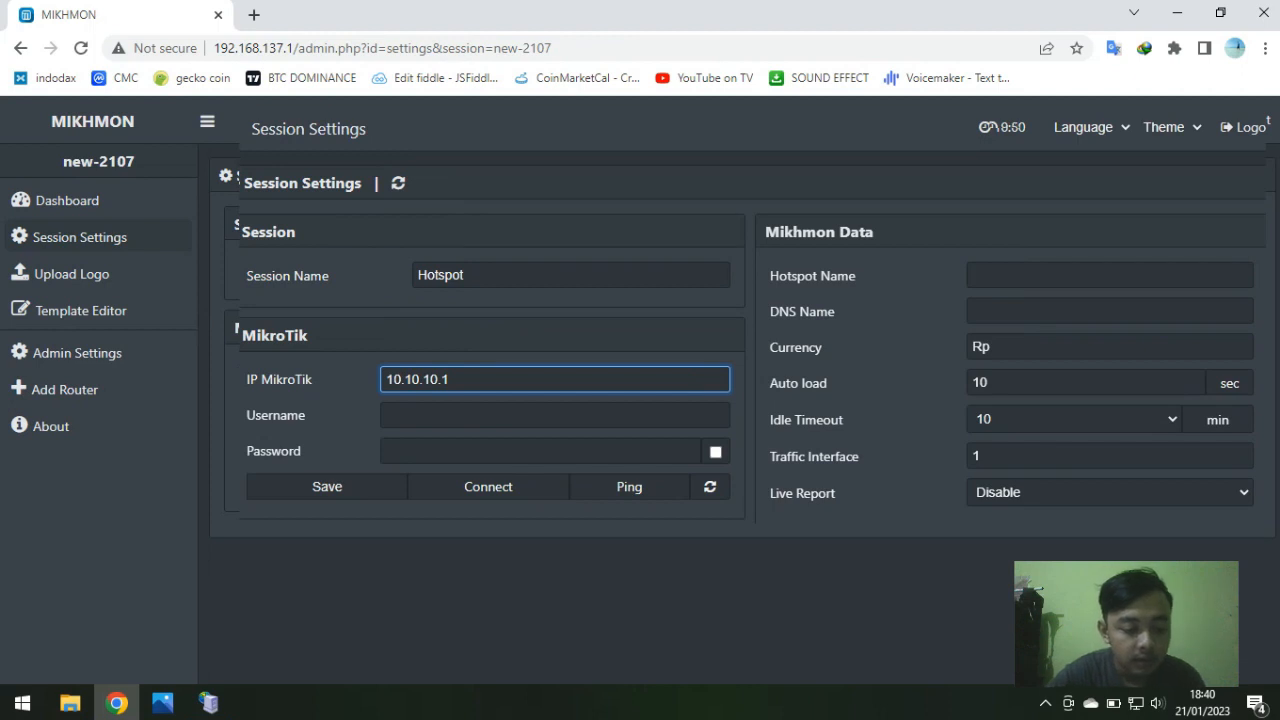
key(Tab)
text(a)
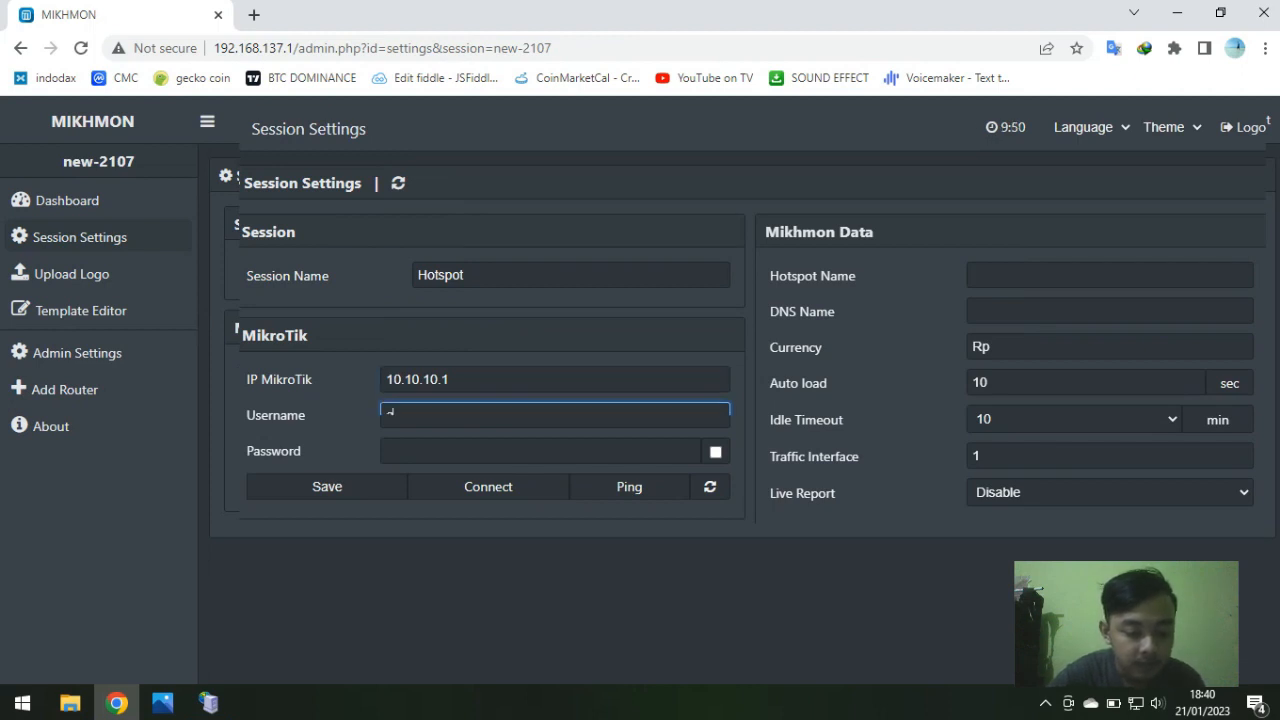
text(dmin)
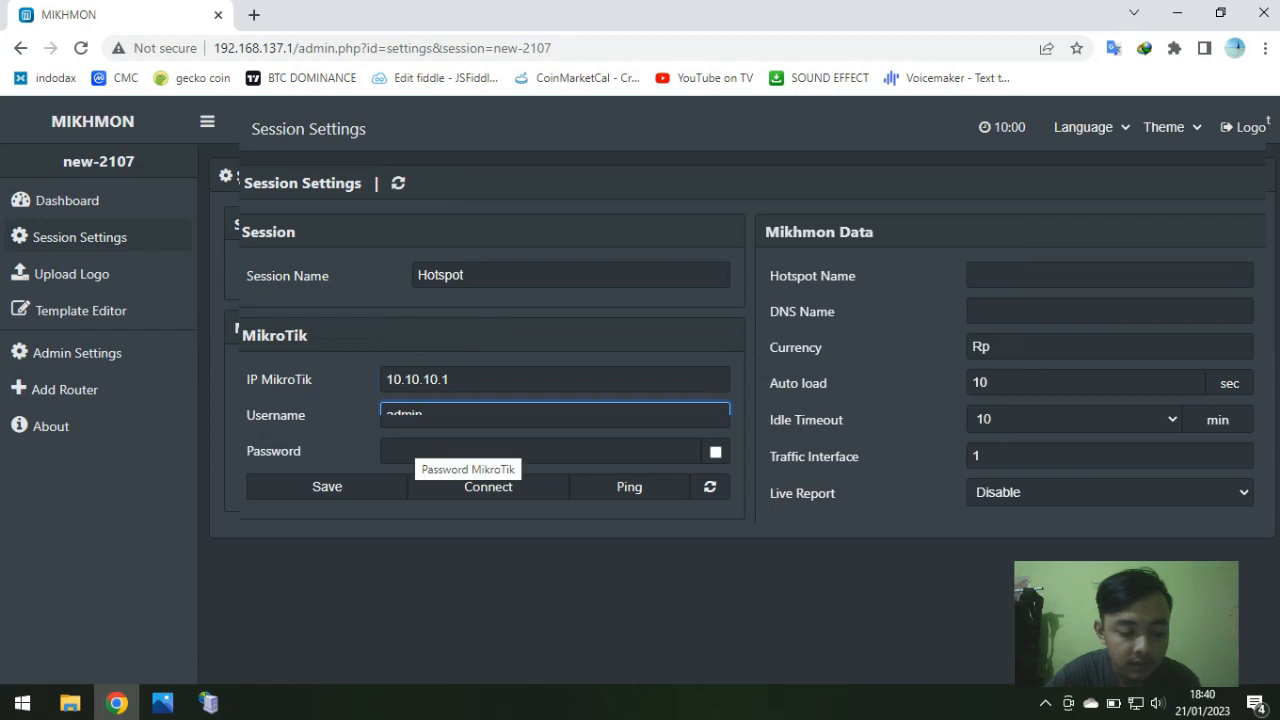
key(Tab)
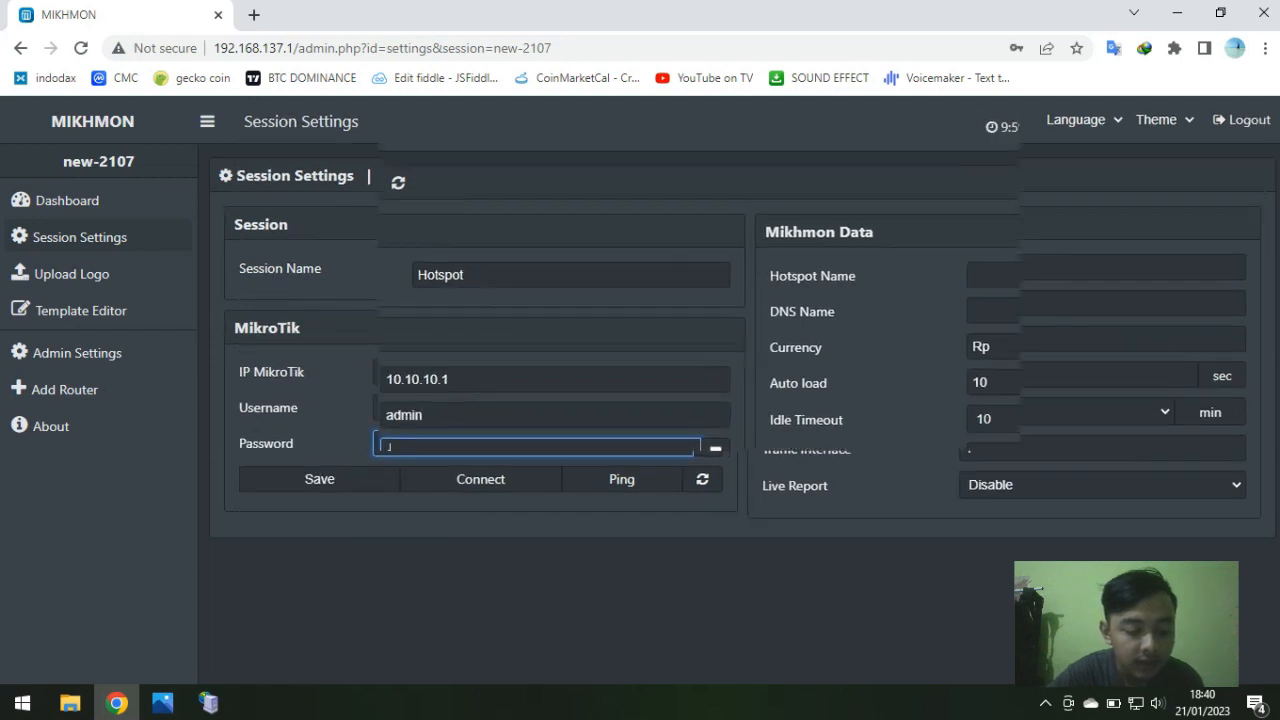
Step: Launch WinBox and connect to the router at 192.168.1.1 with its password
key(super)
text(winbo)
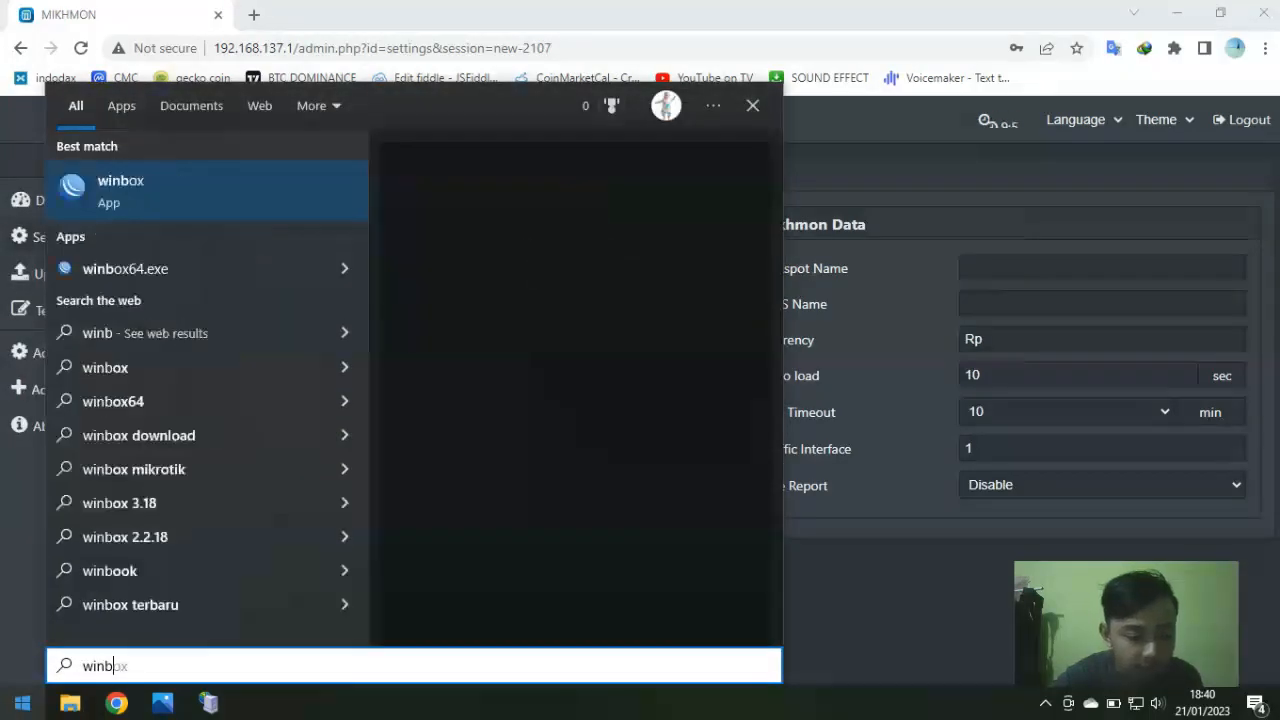
key(Return)
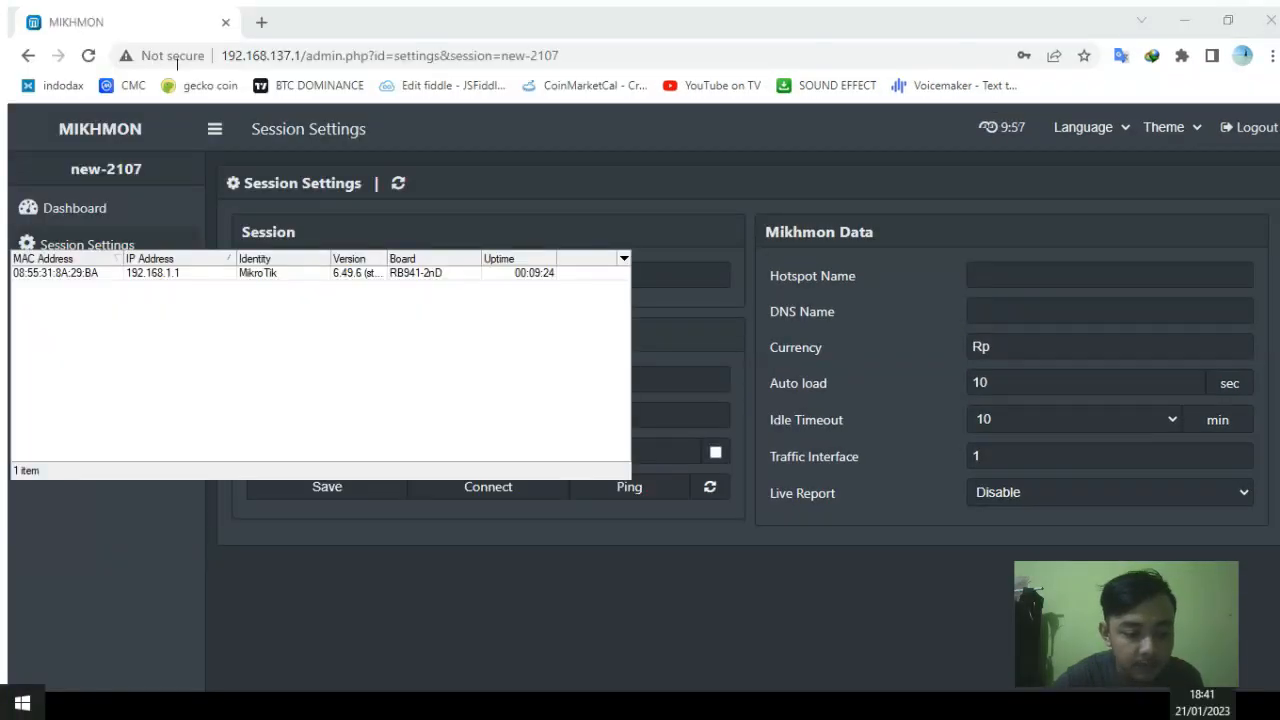
key(Return)
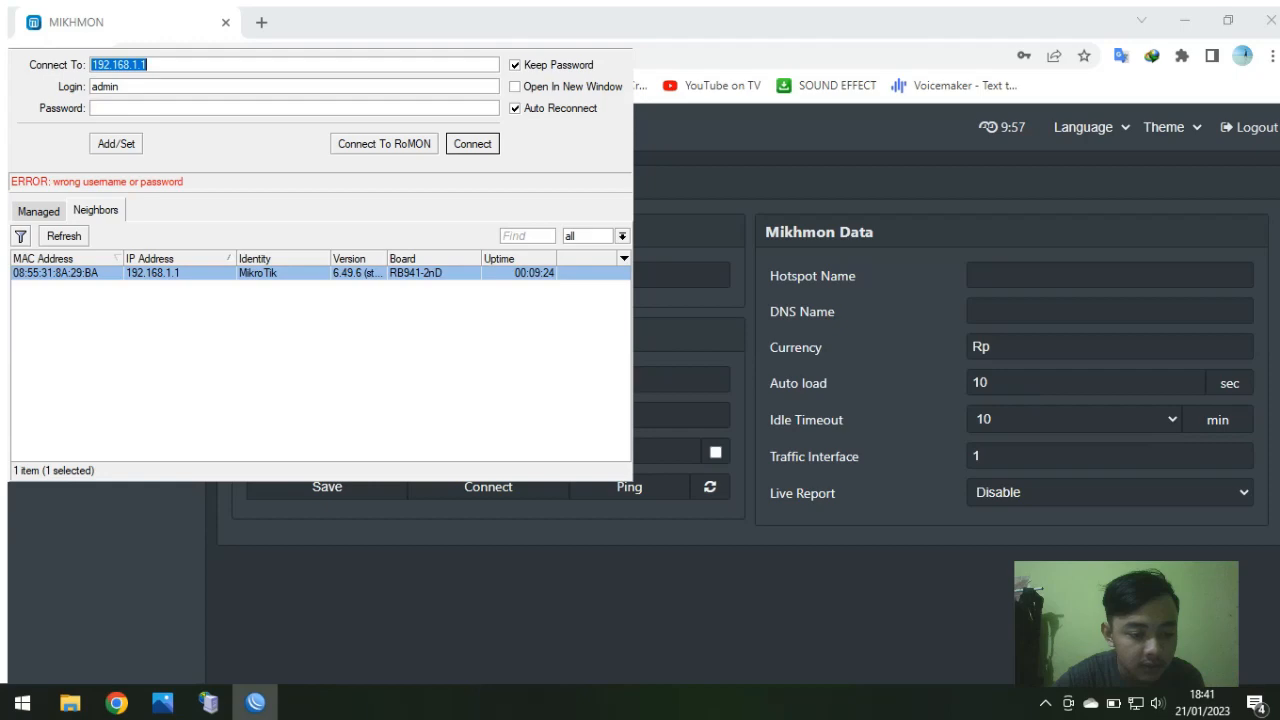
click(140, 108)
text(**)
key(Return)
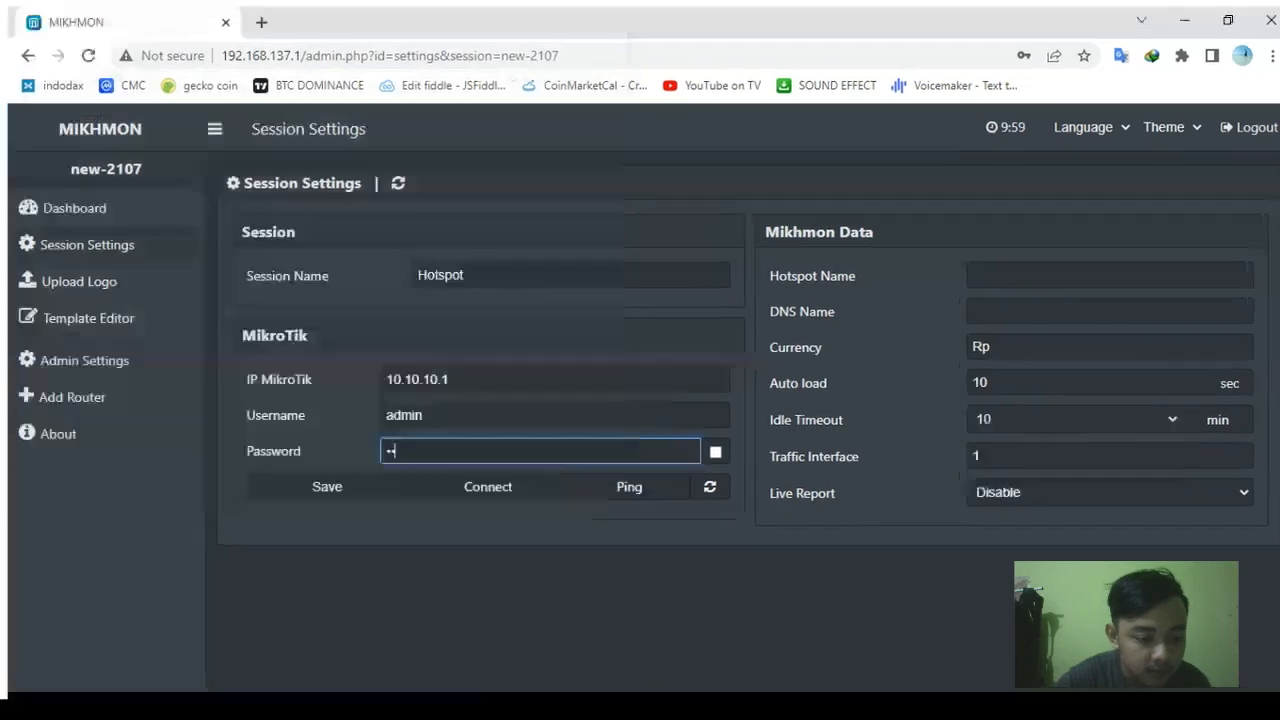
Step: Browse the IP > Hotspot tabs and inspect the admin hotspot user's details
click(74, 229)
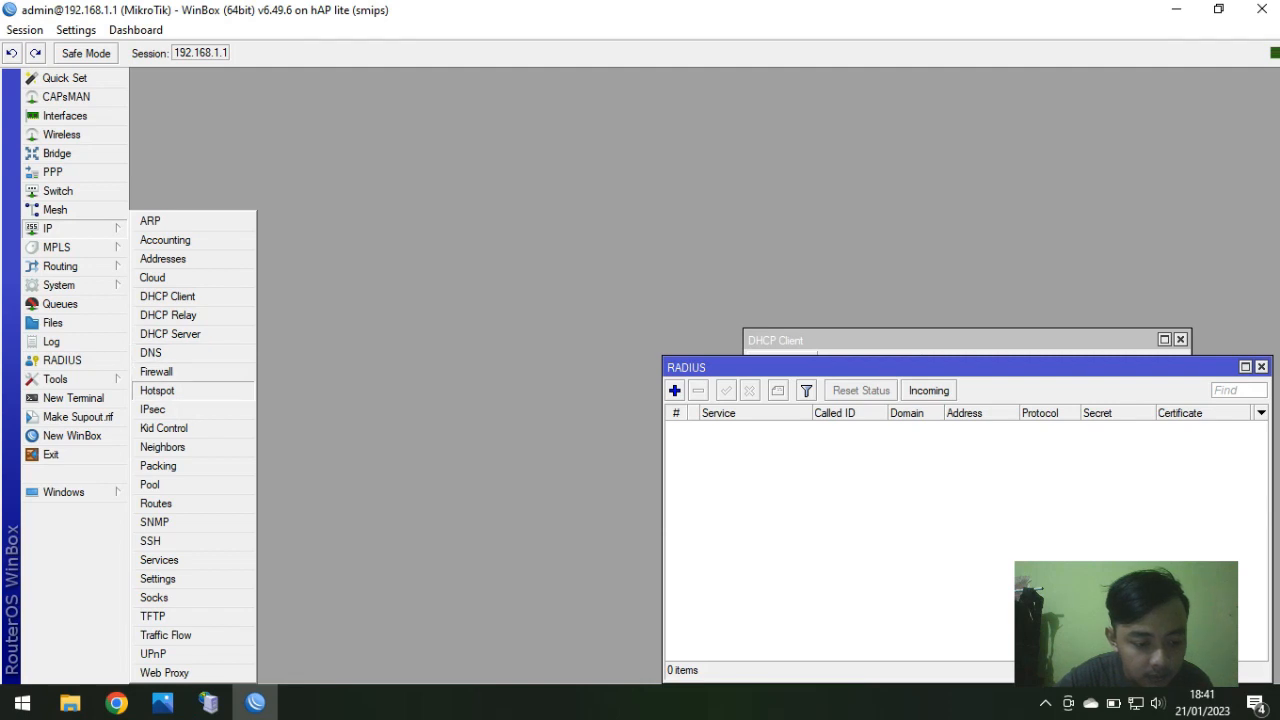
click(158, 390)
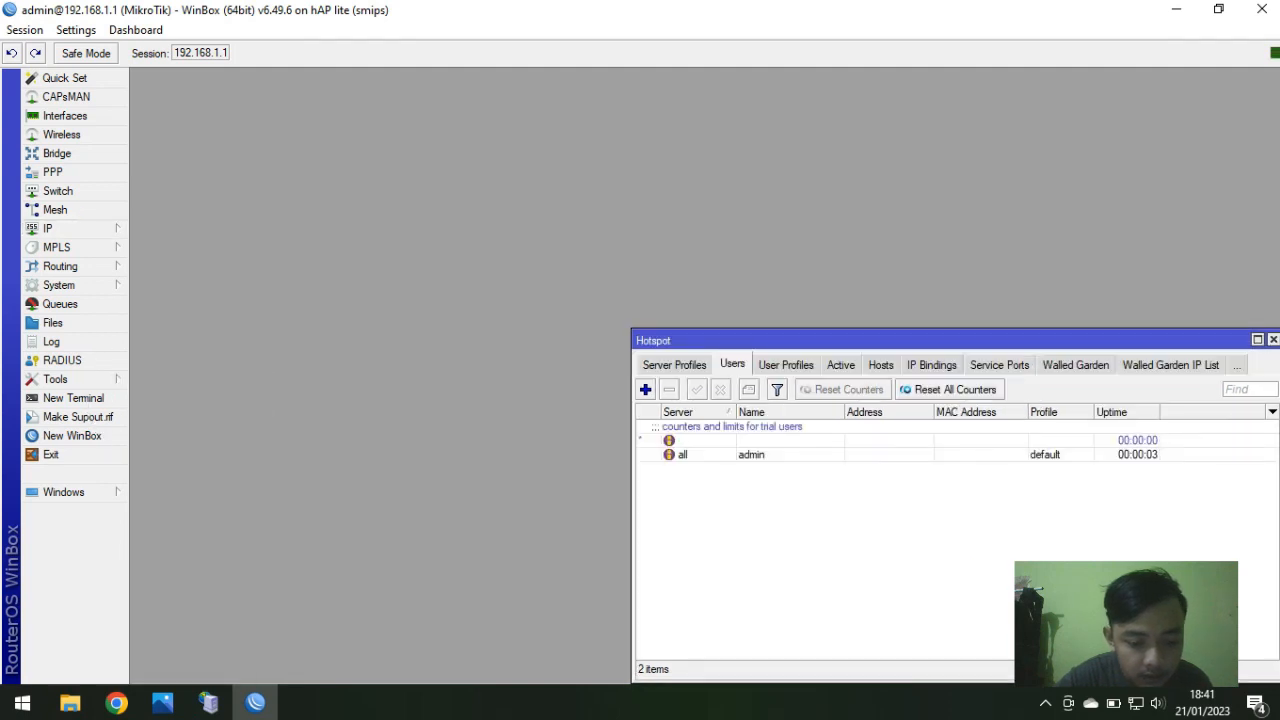
click(786, 365)
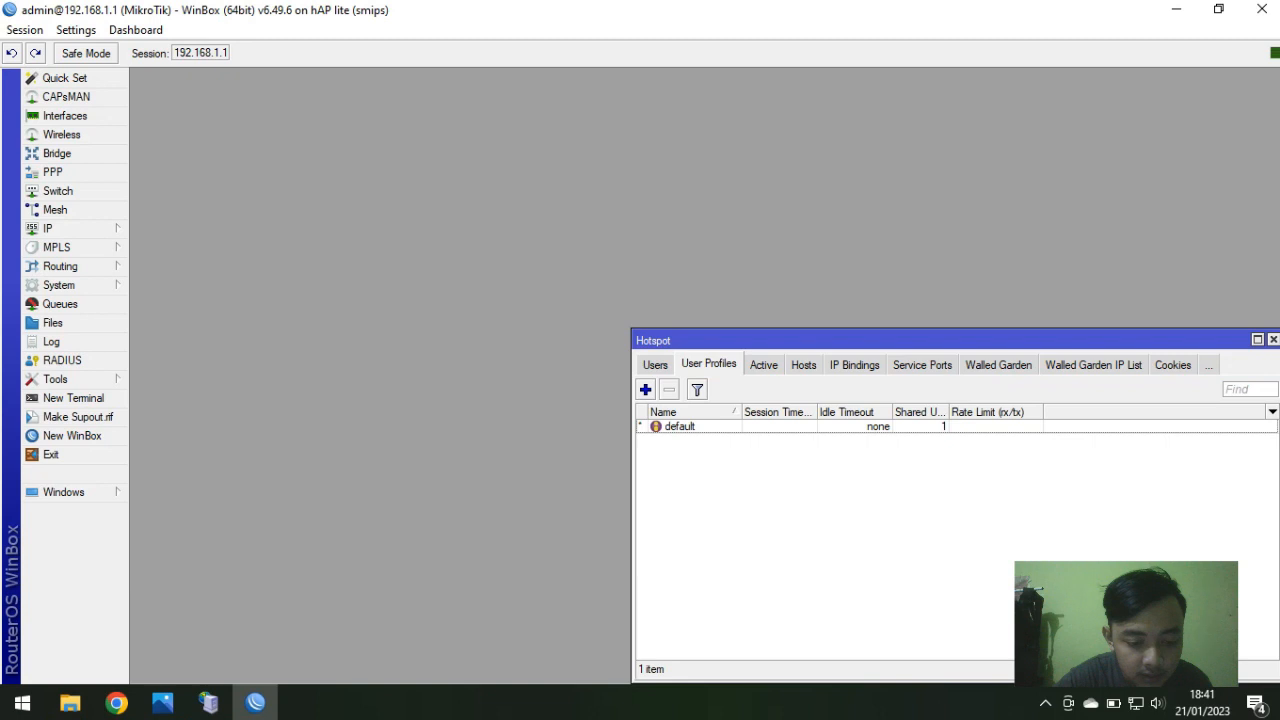
click(764, 365)
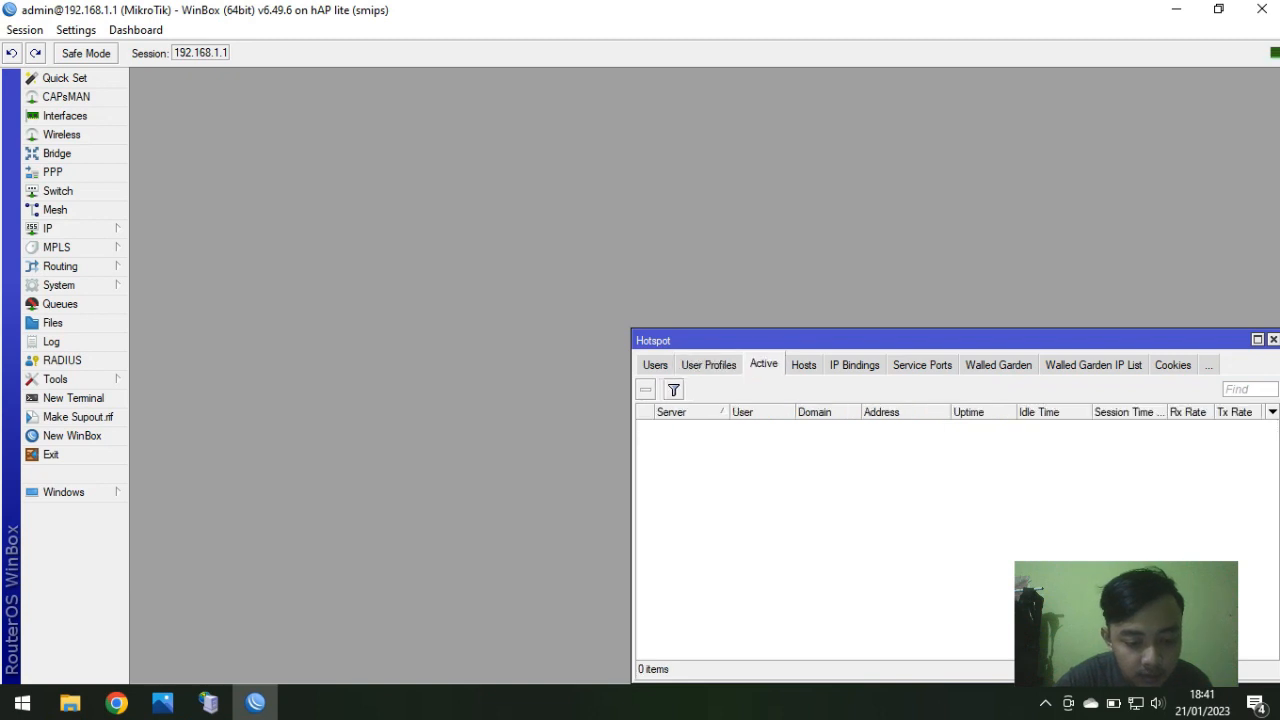
click(804, 365)
click(655, 365)
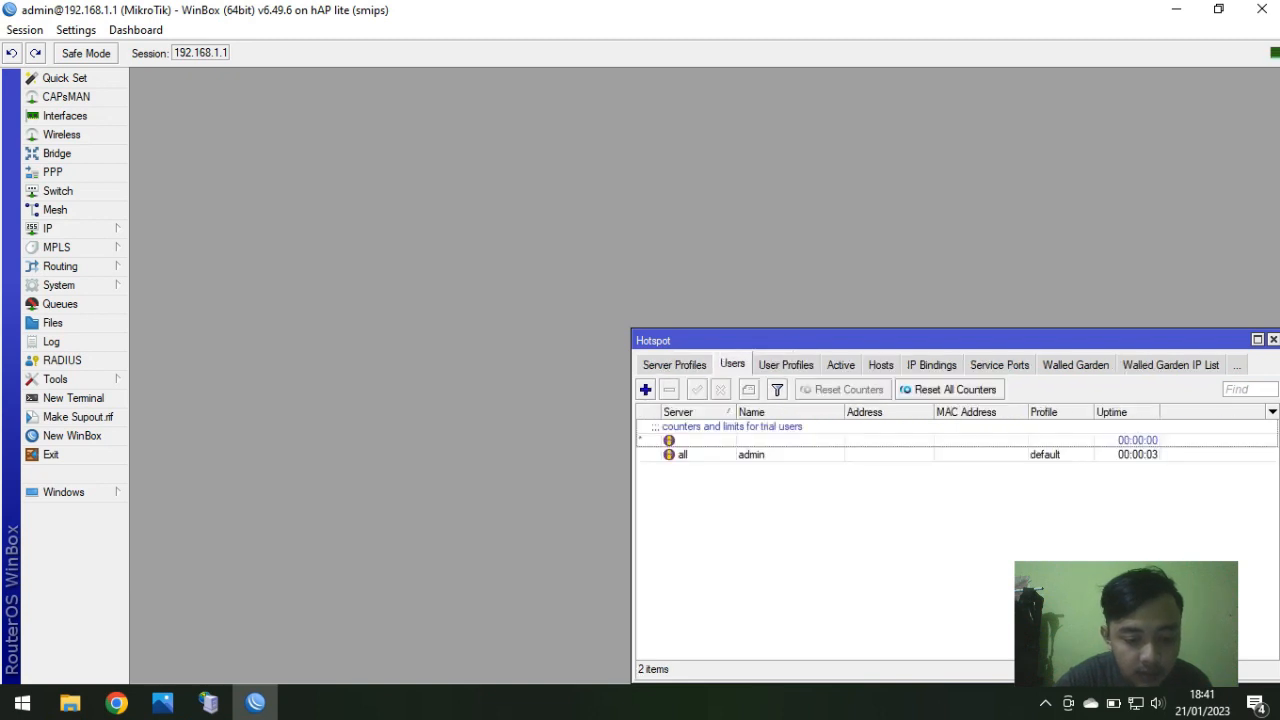
double_click(751, 455)
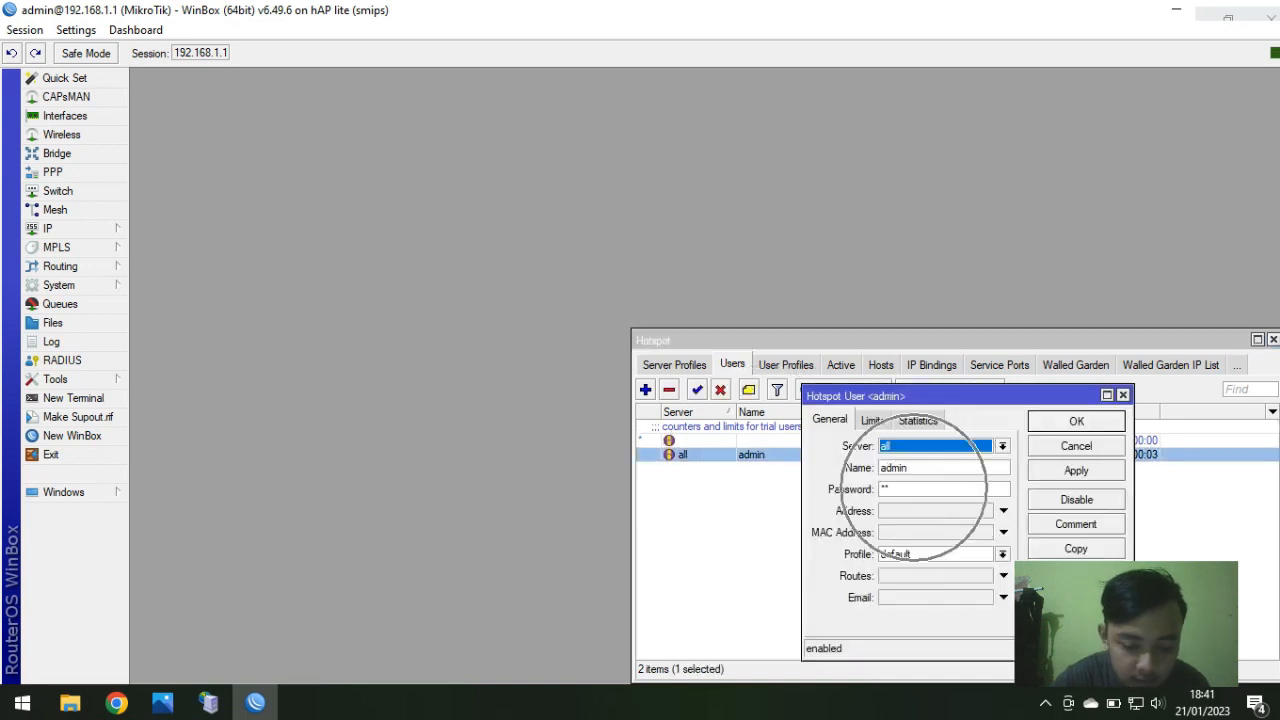
key(Escape)
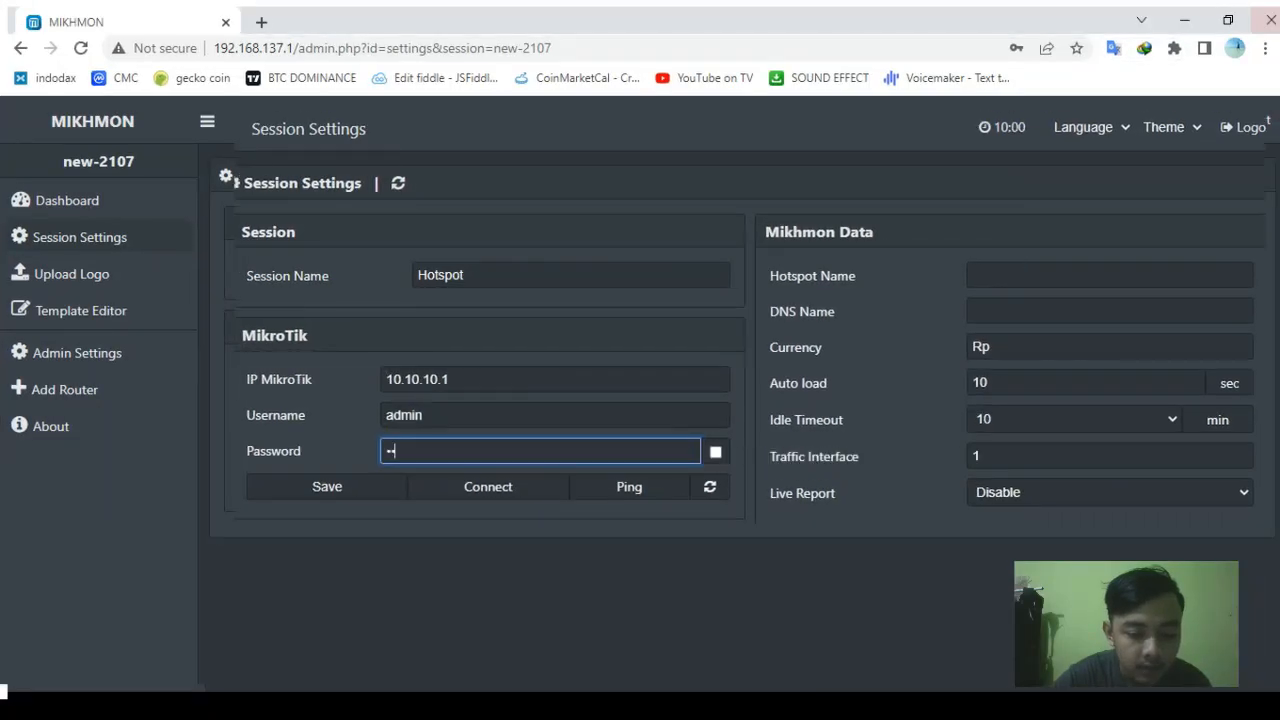
Step: Finish the router password, set hotspot name WarungWifi and DNS warungwifi.co.id, save, and confirm Ping OK
text(1)
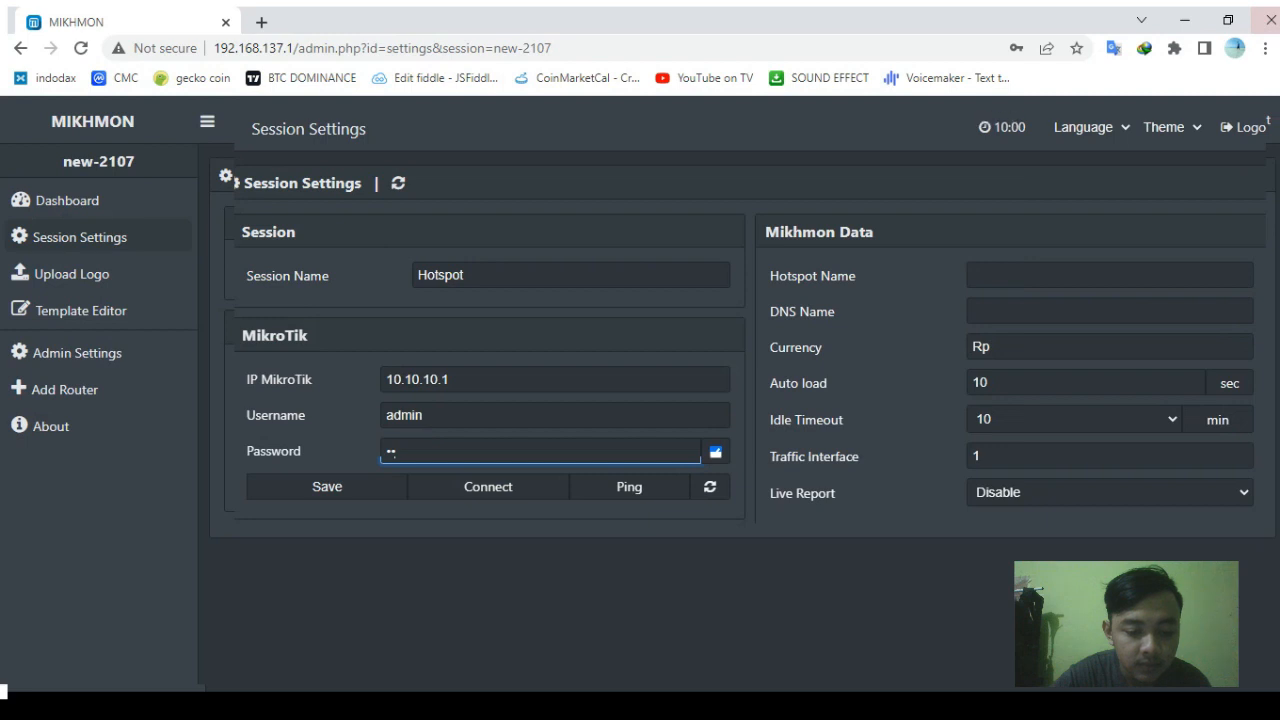
click(1044, 274)
text(War)
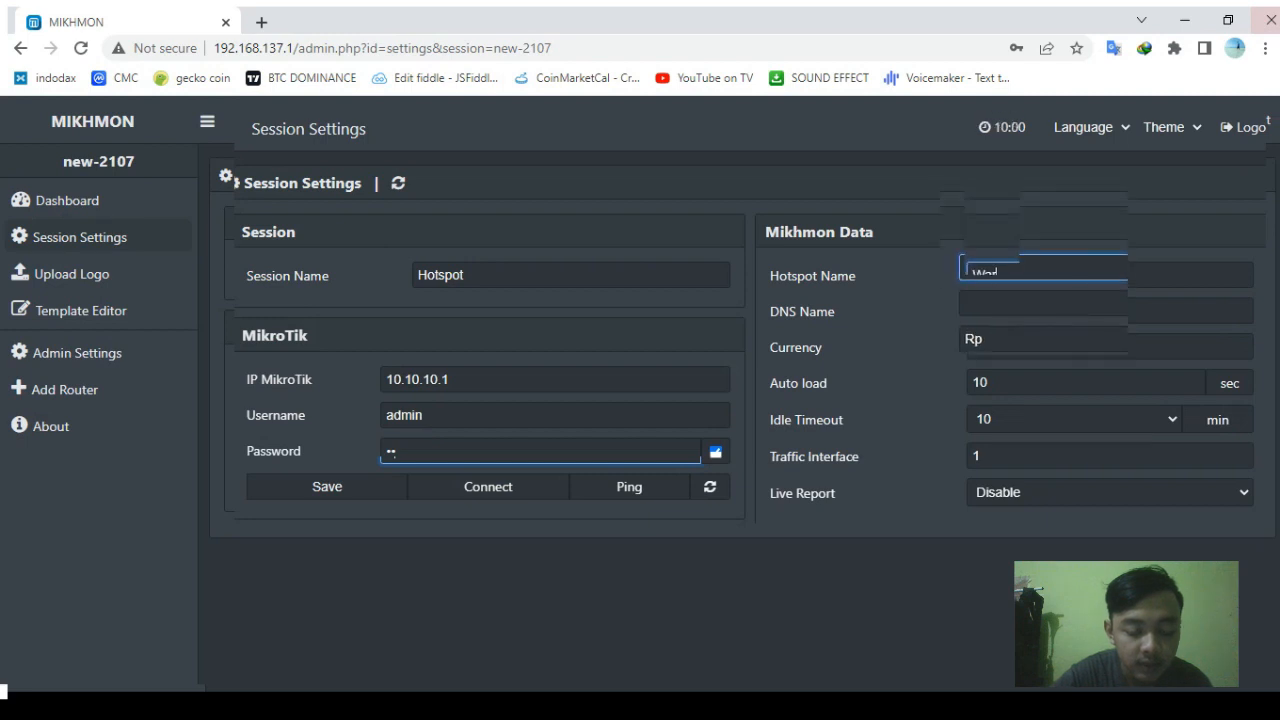
text(ungWi)
text(fi)
text(warungwifi.c)
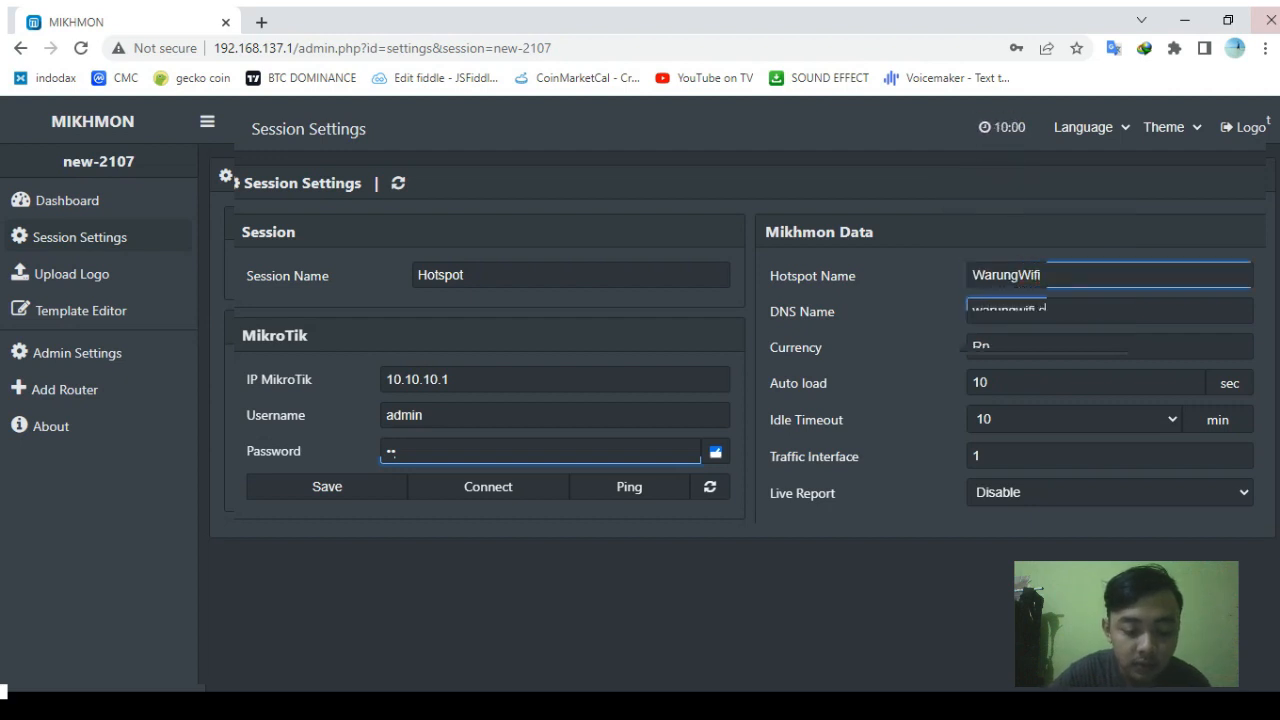
text(o.id)
click(360, 478)
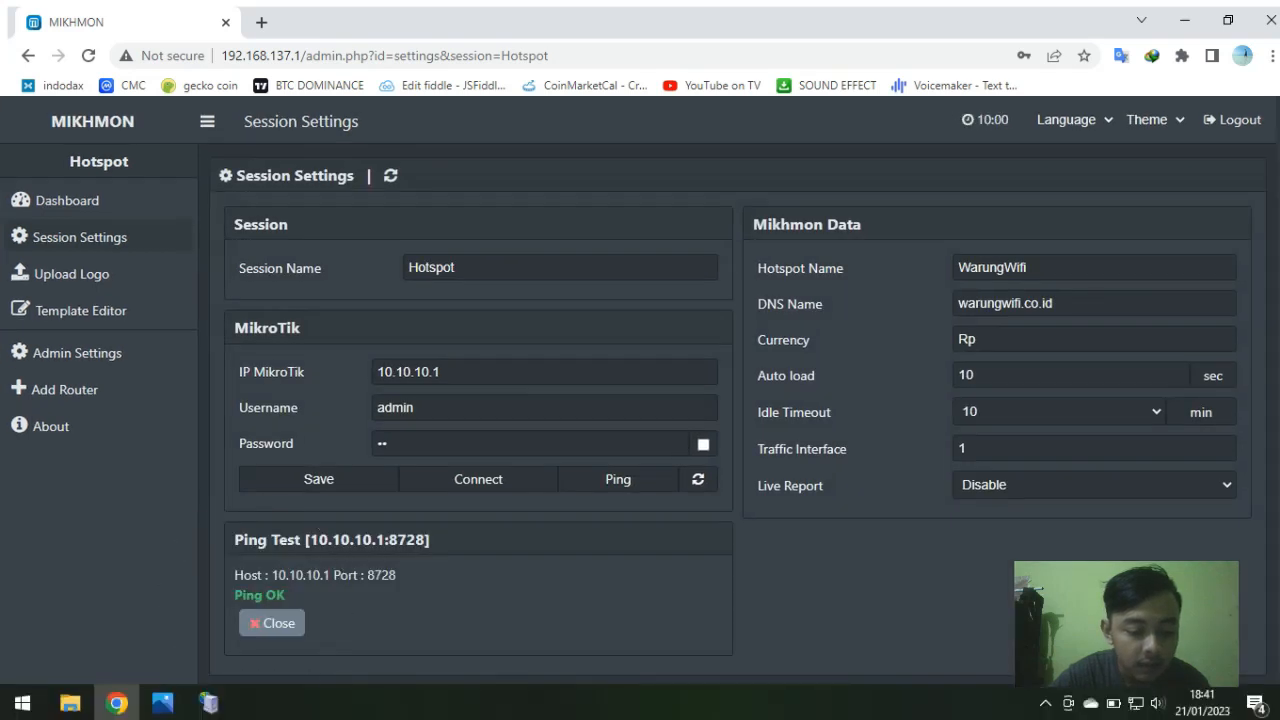
click(272, 622)
Step: Connect to the MikroTik router, then go to Hotspot > User Profile > Add Profile
click(455, 473)
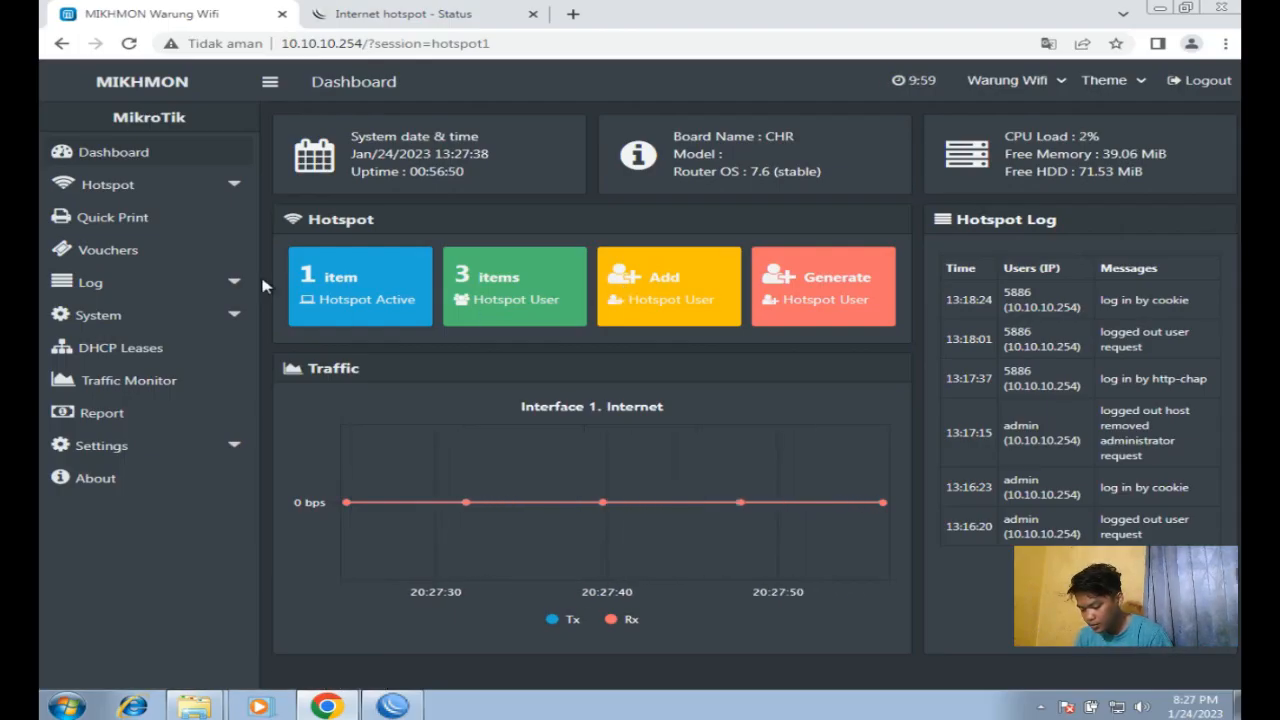
click(172, 190)
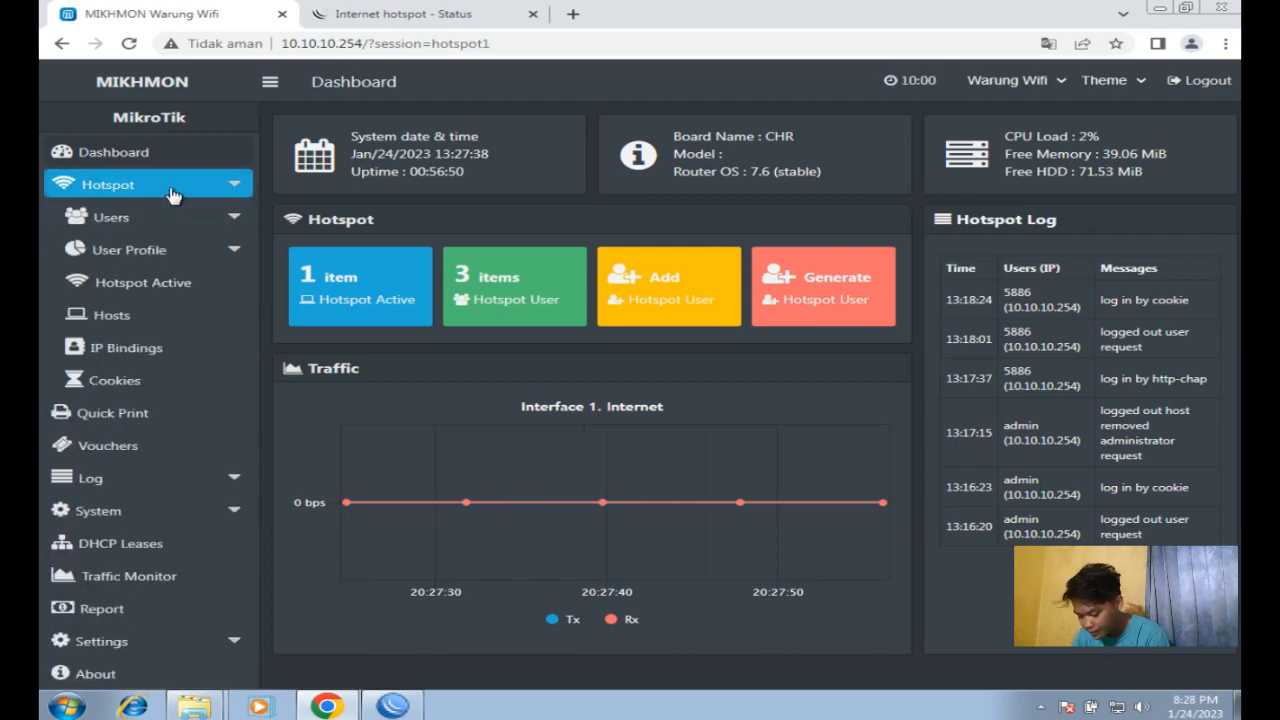
click(165, 250)
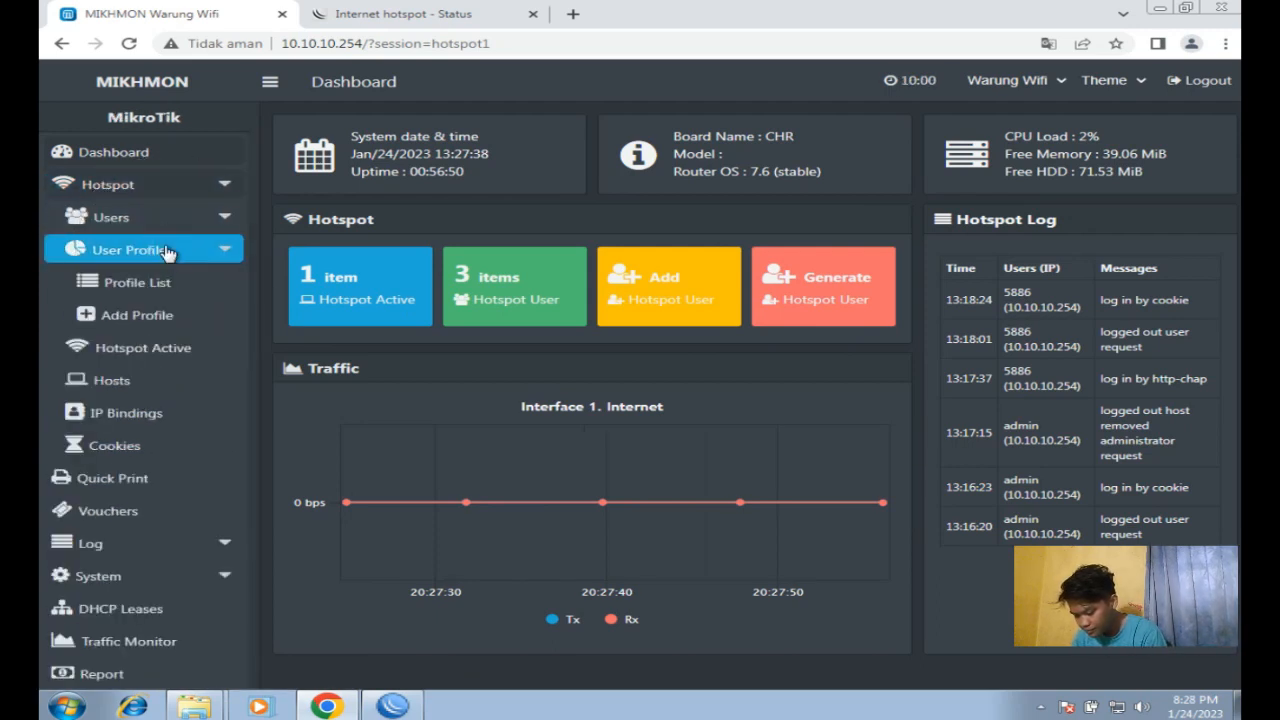
click(168, 315)
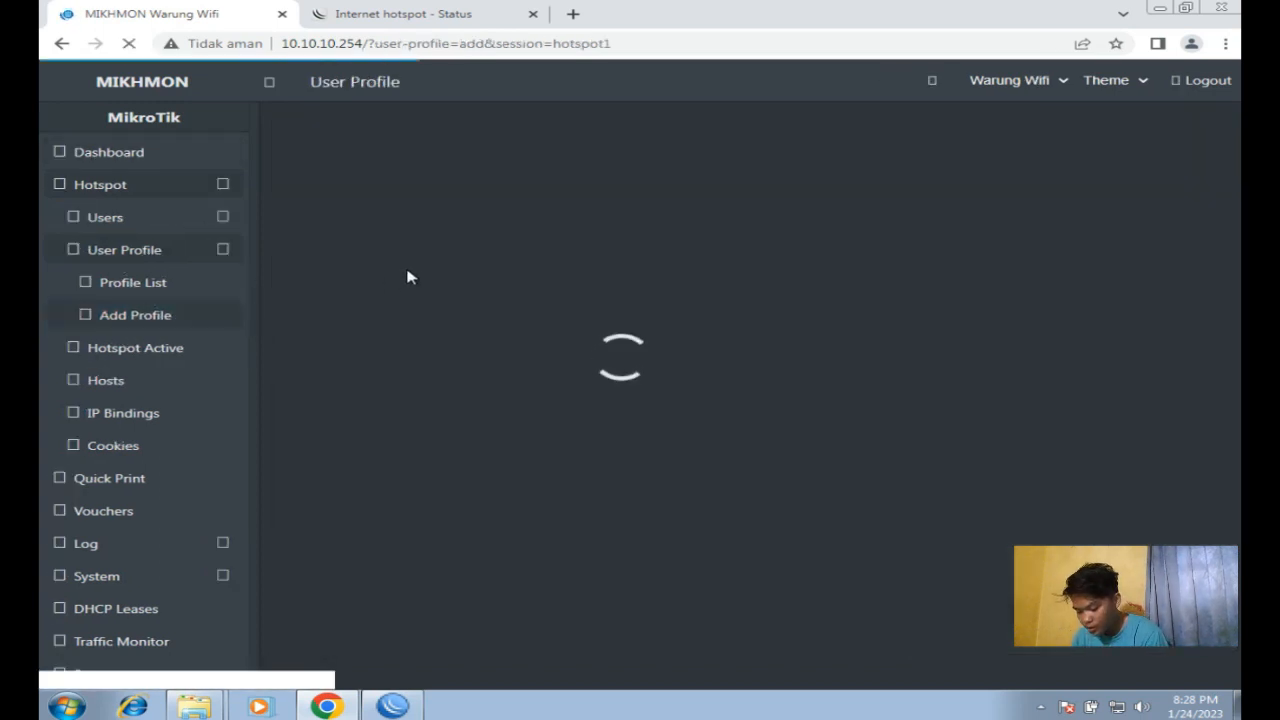
Step: Name the new profile Paket-1-Jam-|-Rp.-1000 and give it a 512k/512k rate limit
click(627, 203)
text(Paket 1)
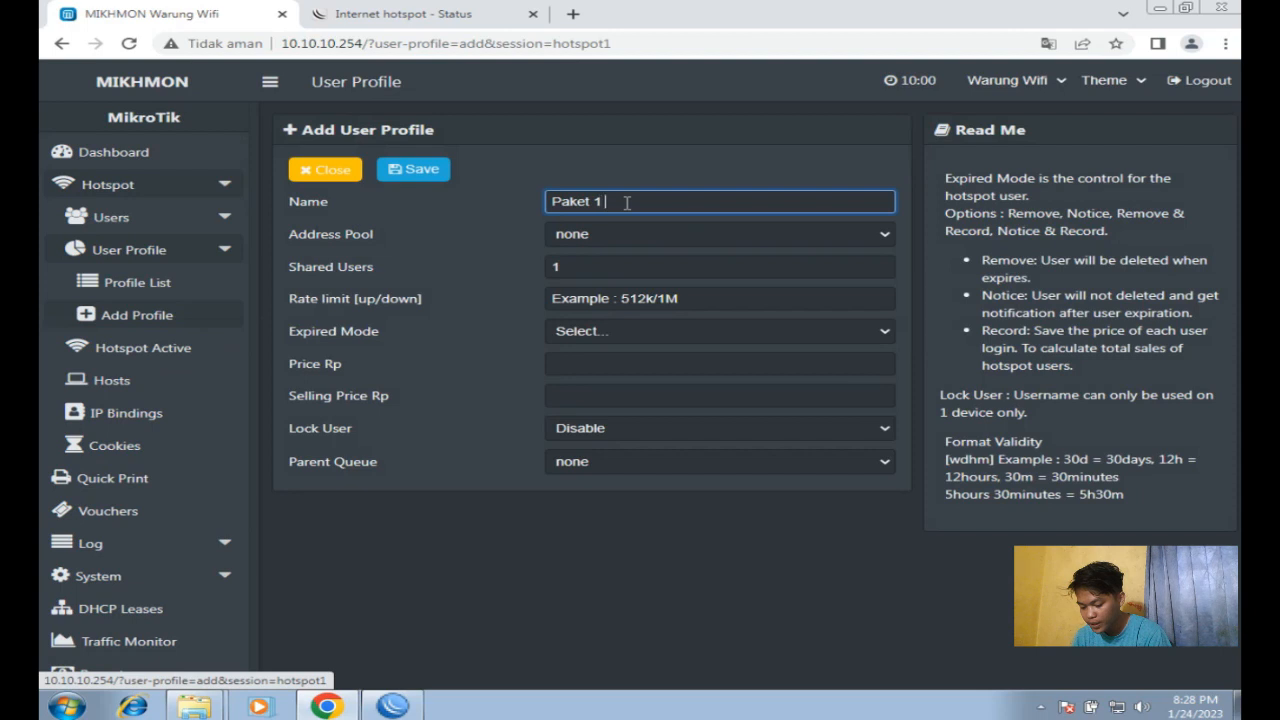
text( Jam | Rp. 1000)
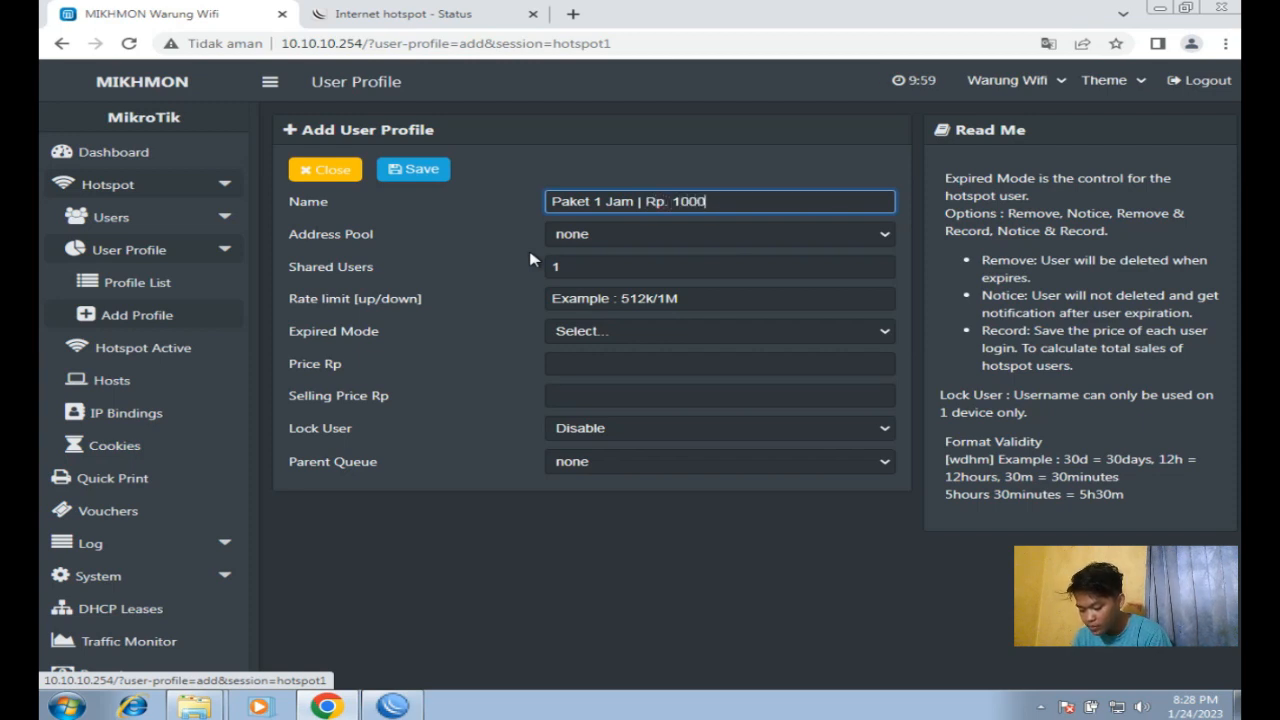
click(595, 300)
click(595, 300)
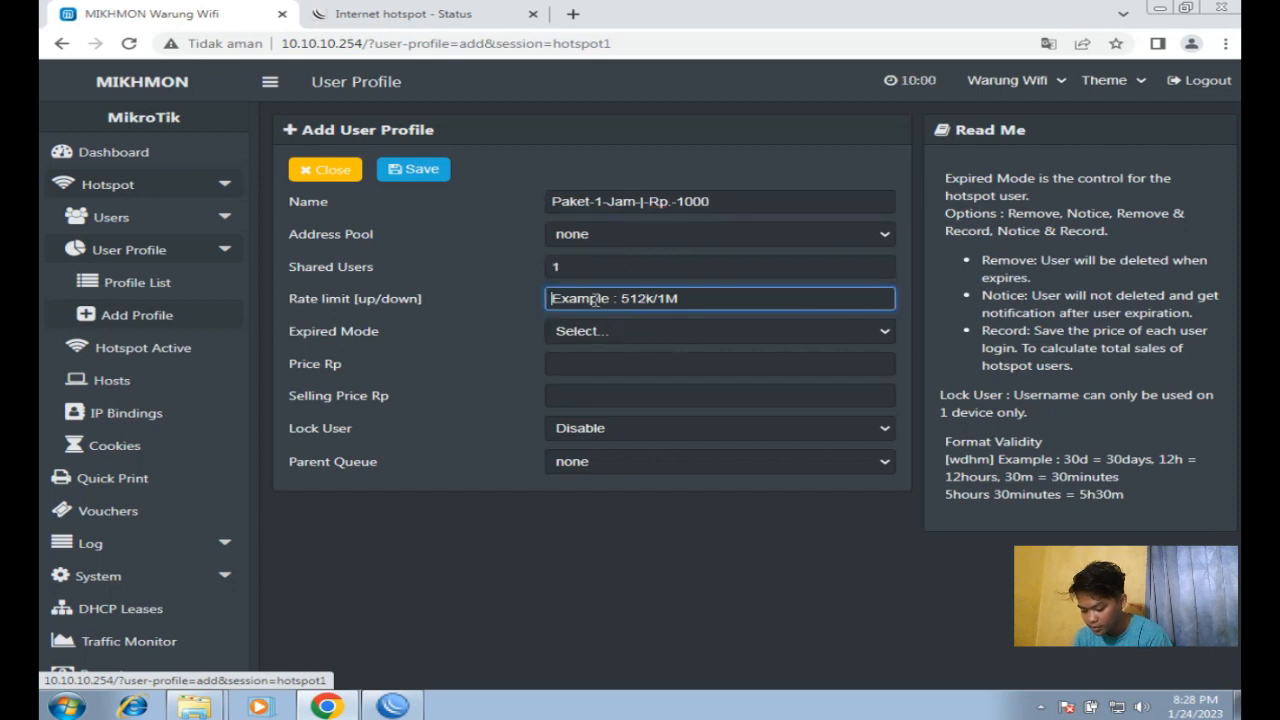
text(512k/)
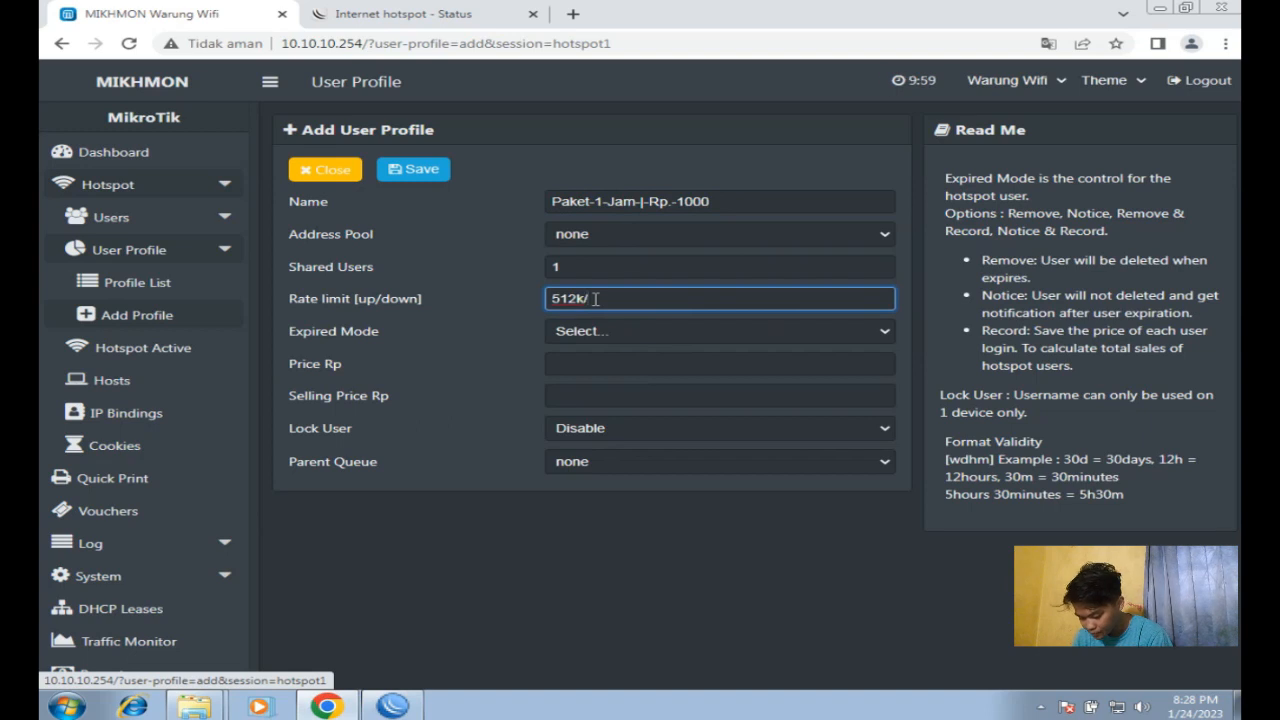
text(512k)
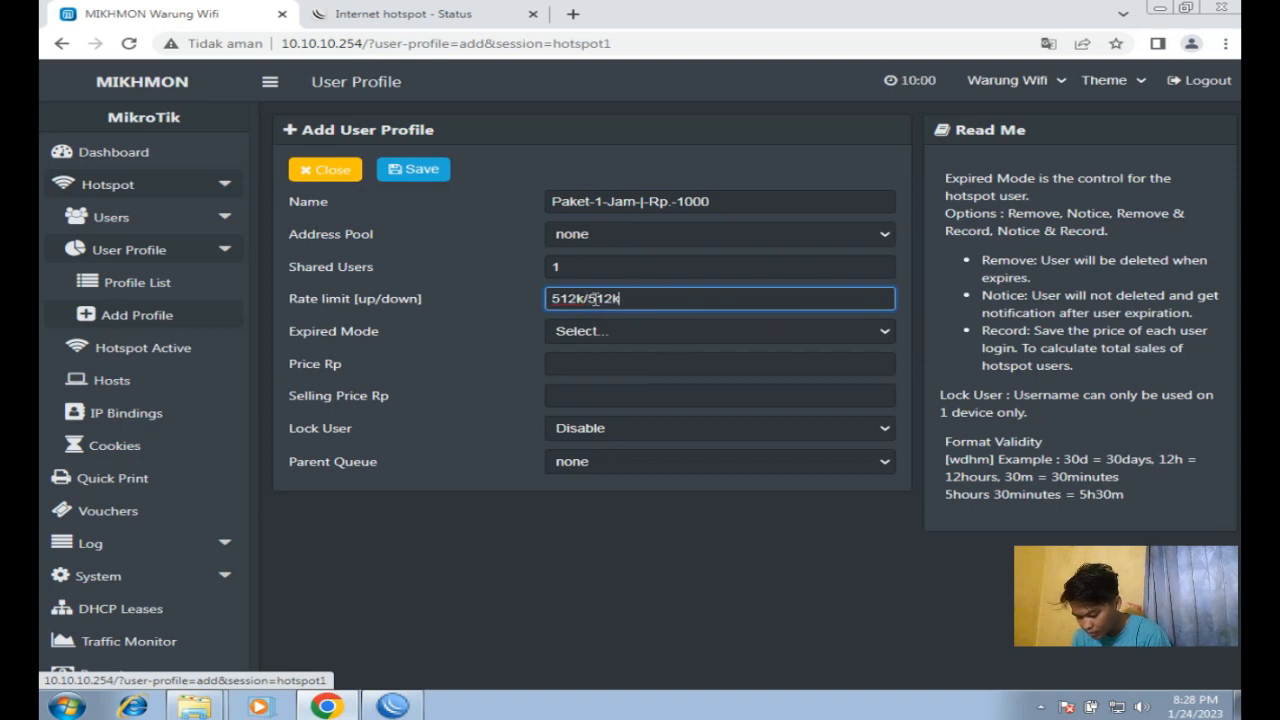
Step: Set the expired mode to Remove with a 1h validity
click(606, 334)
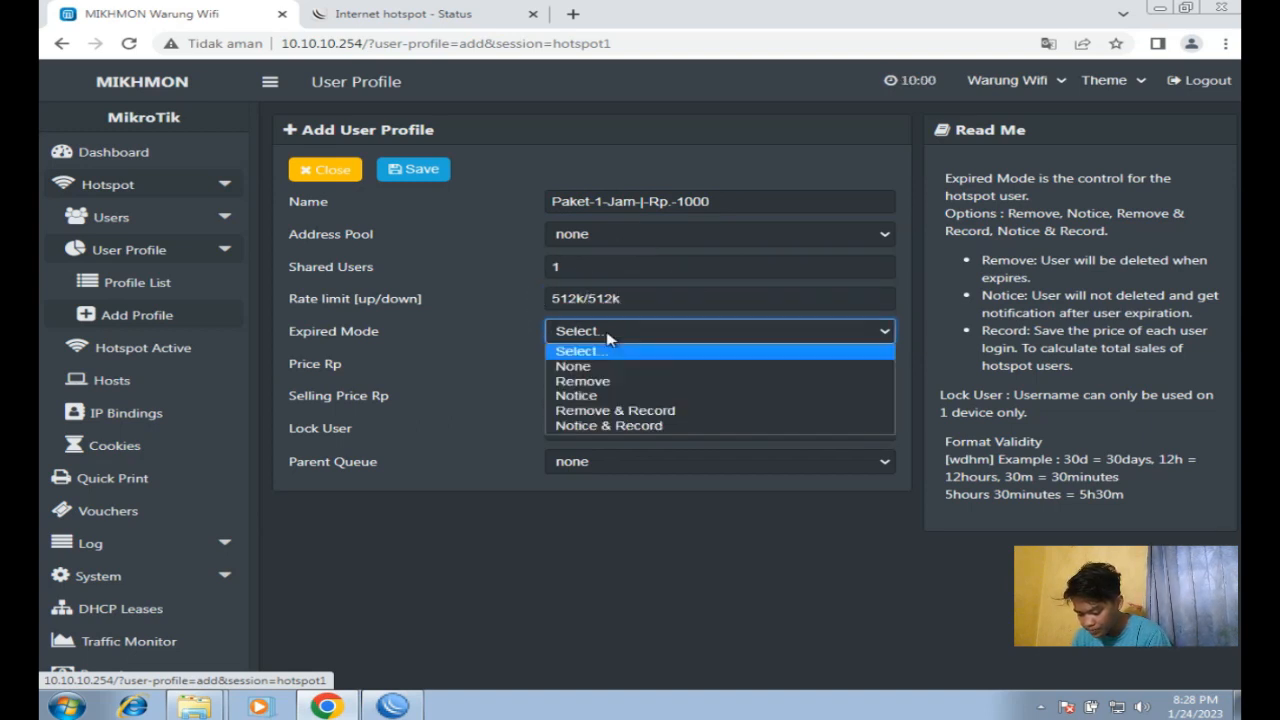
click(598, 381)
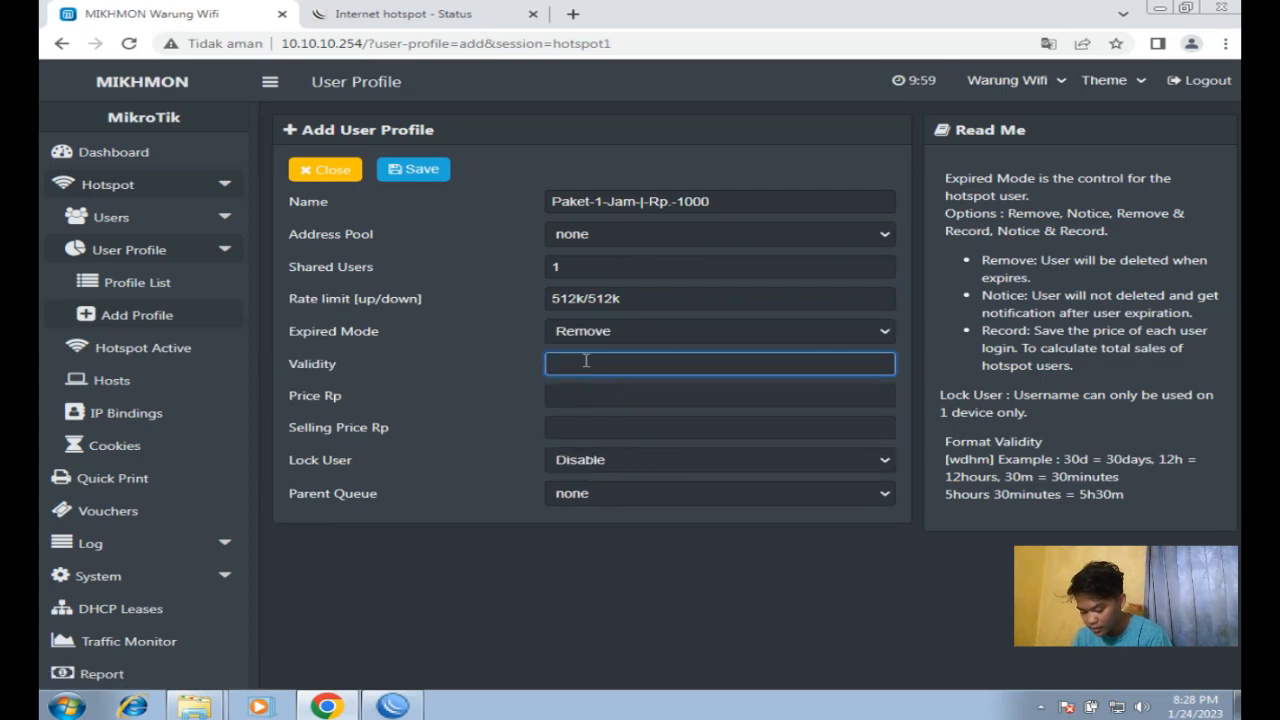
text(1)
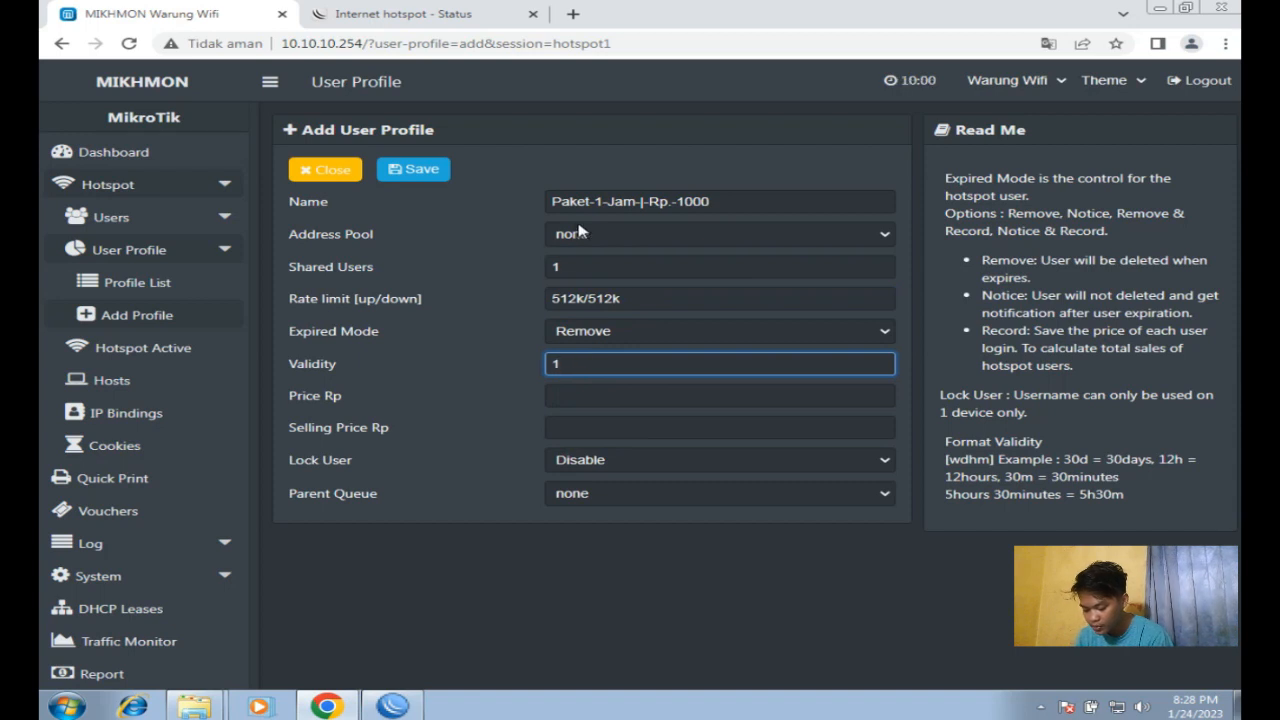
click(600, 201)
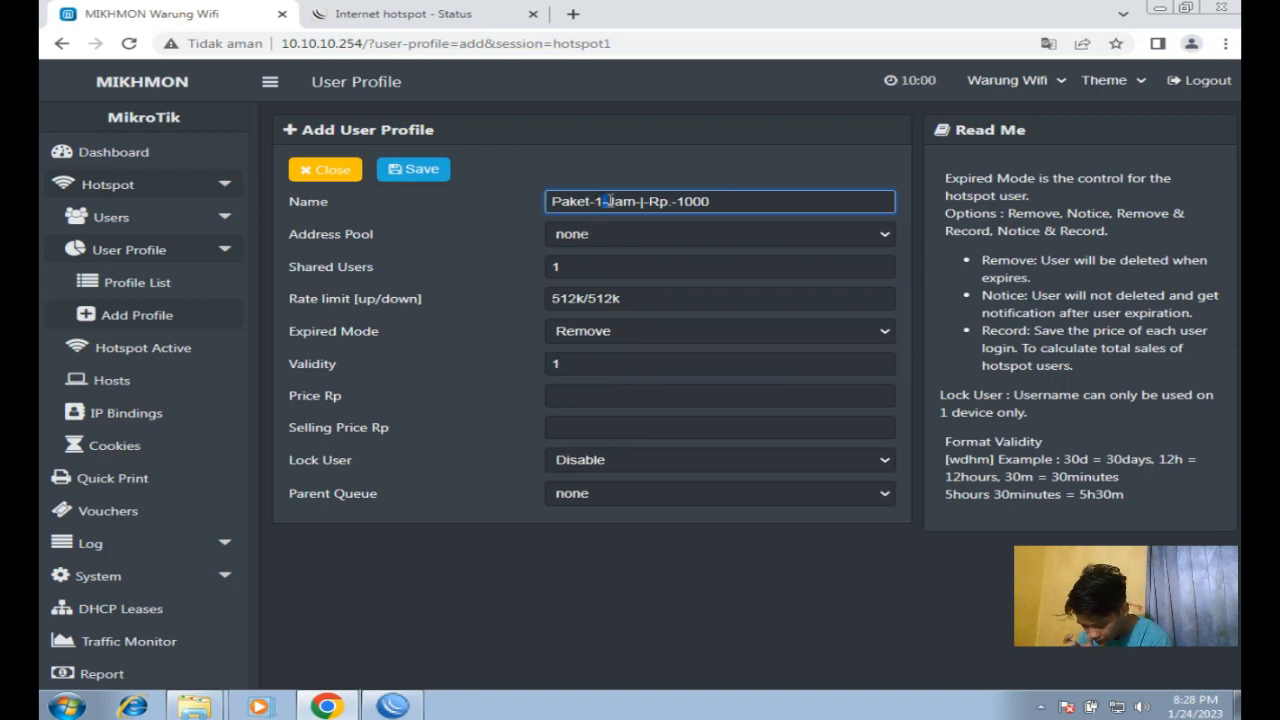
drag(620, 203, 640, 203)
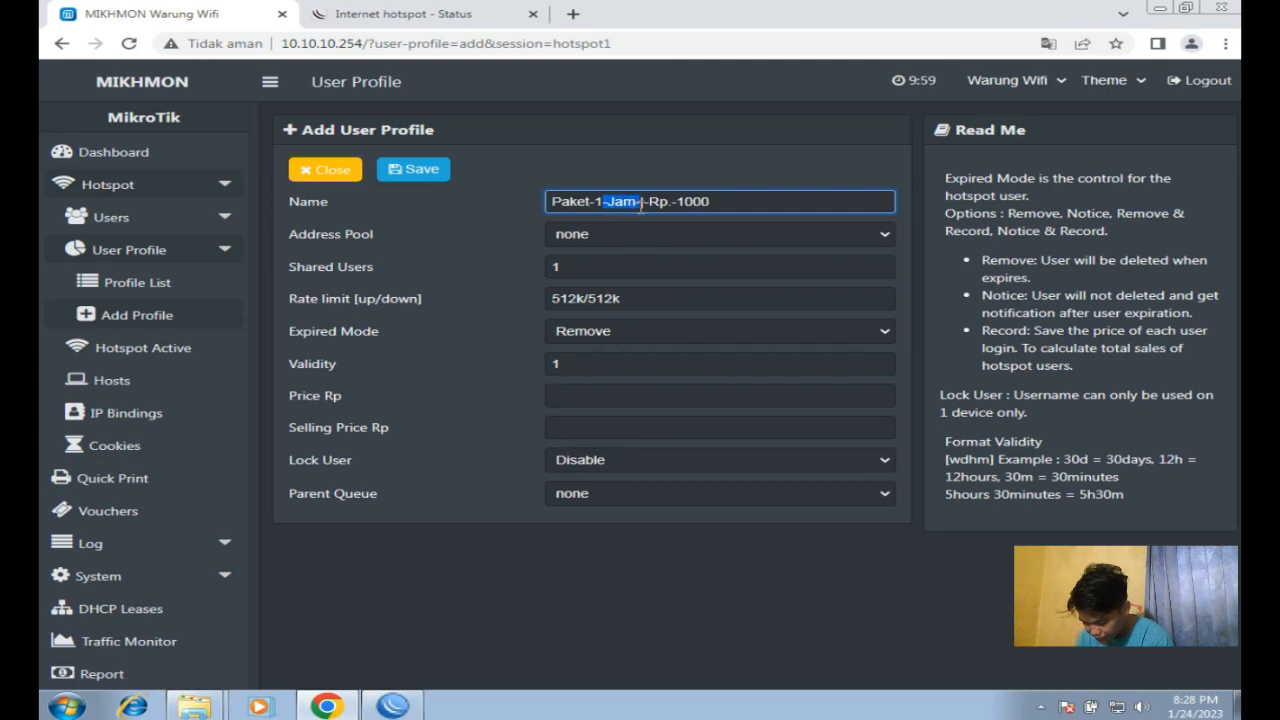
click(572, 370)
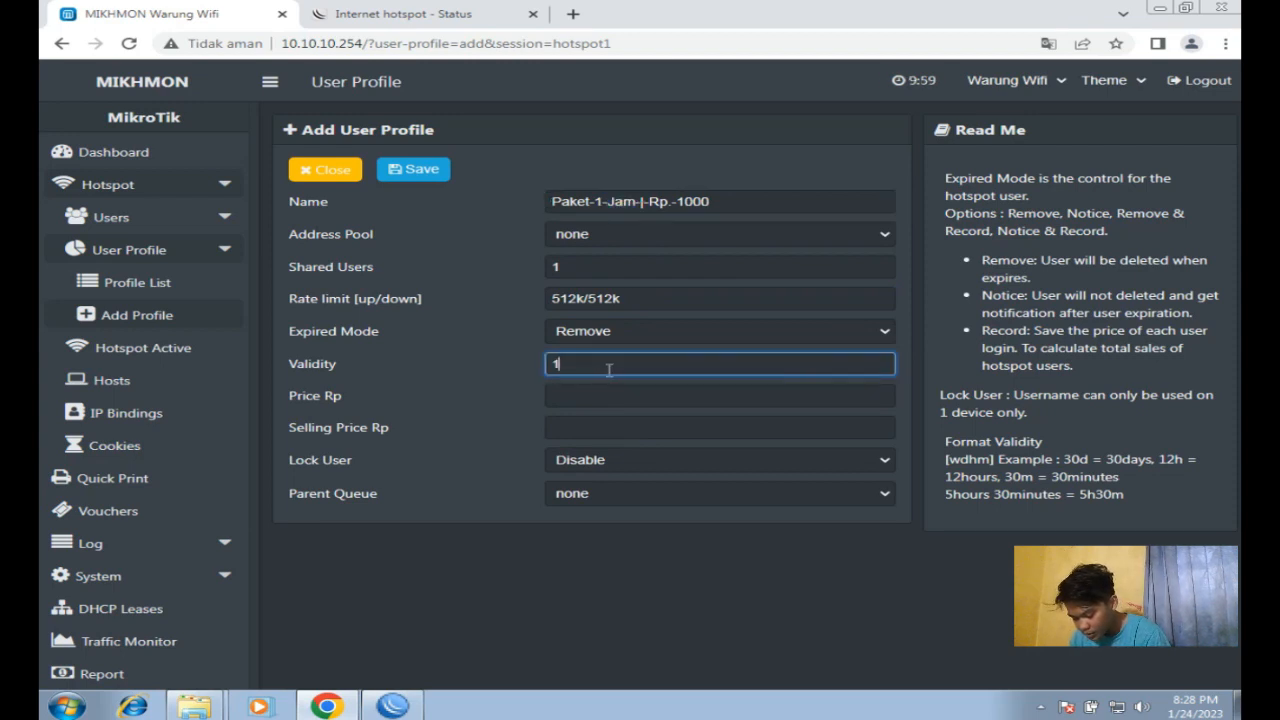
text(h)
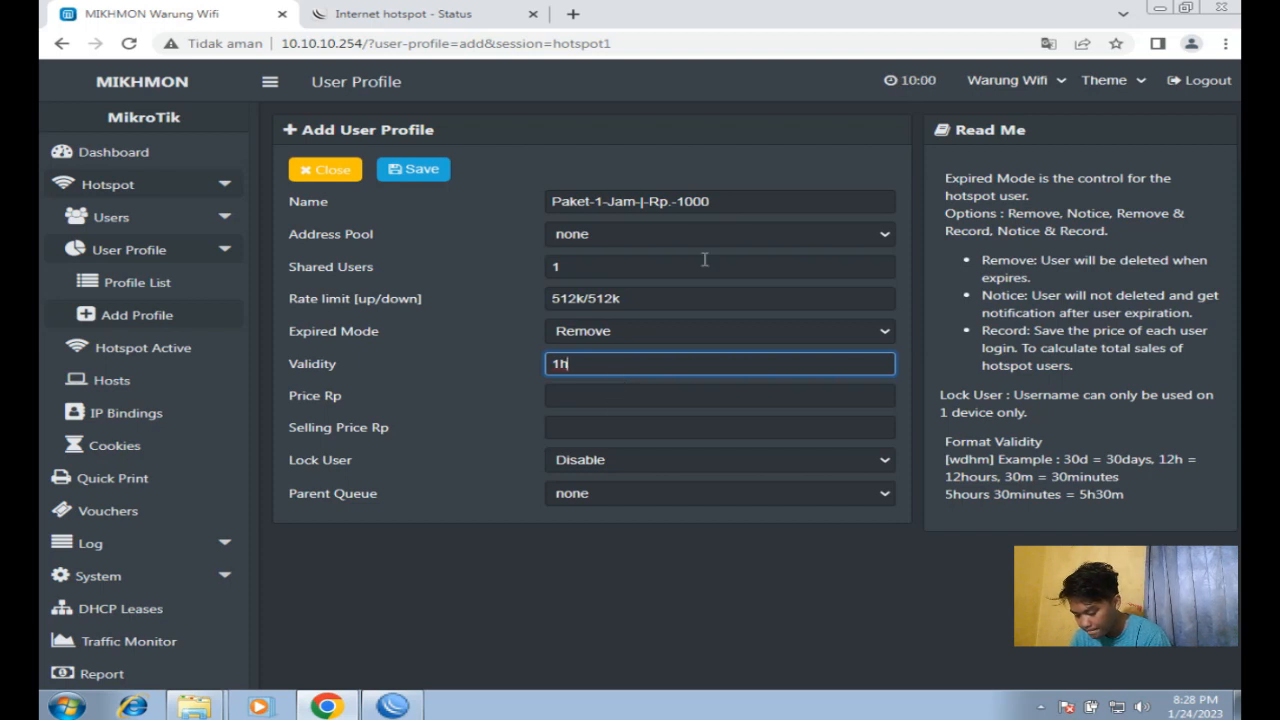
Step: Enter price and selling price 1000 and save the profile
click(603, 397)
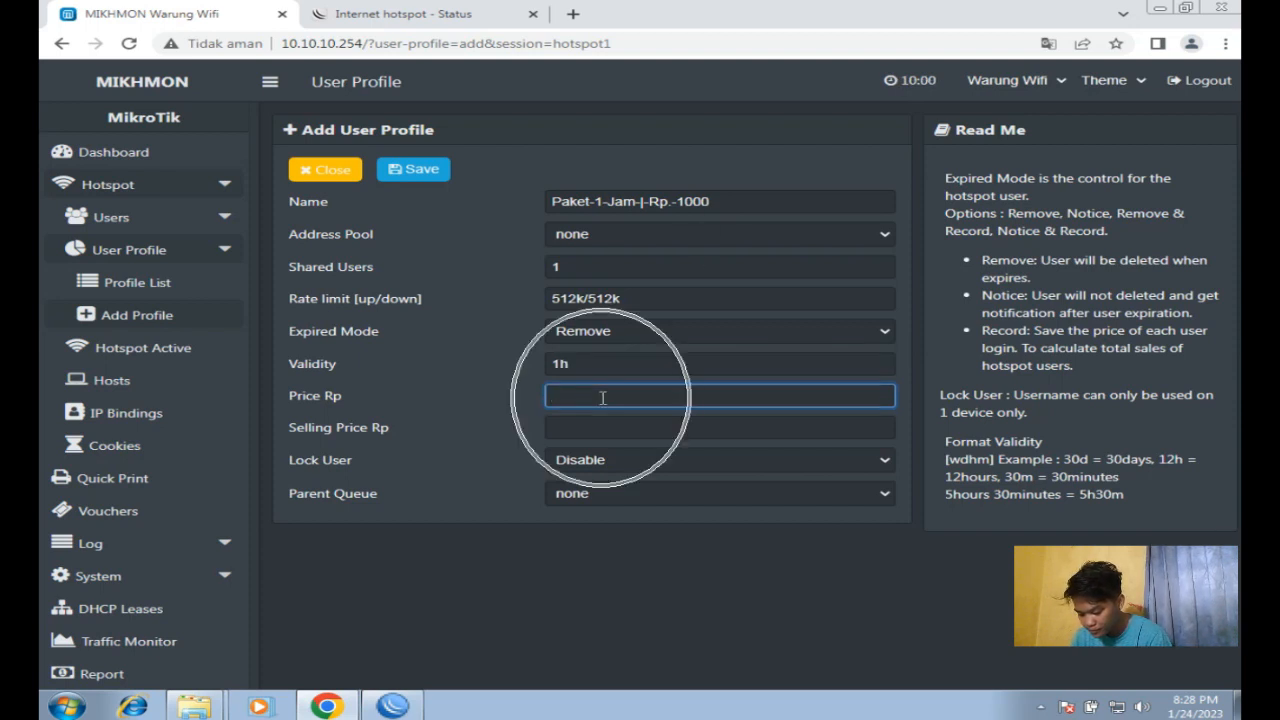
drag(679, 201, 715, 204)
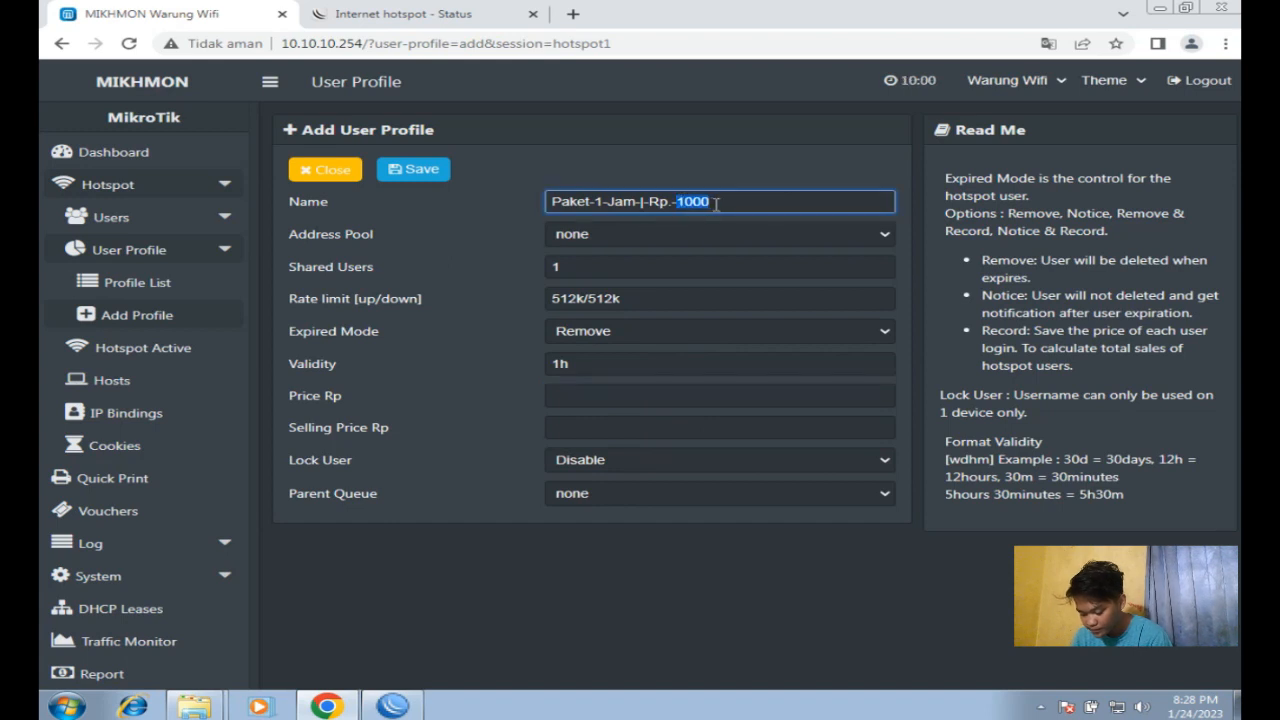
click(625, 395)
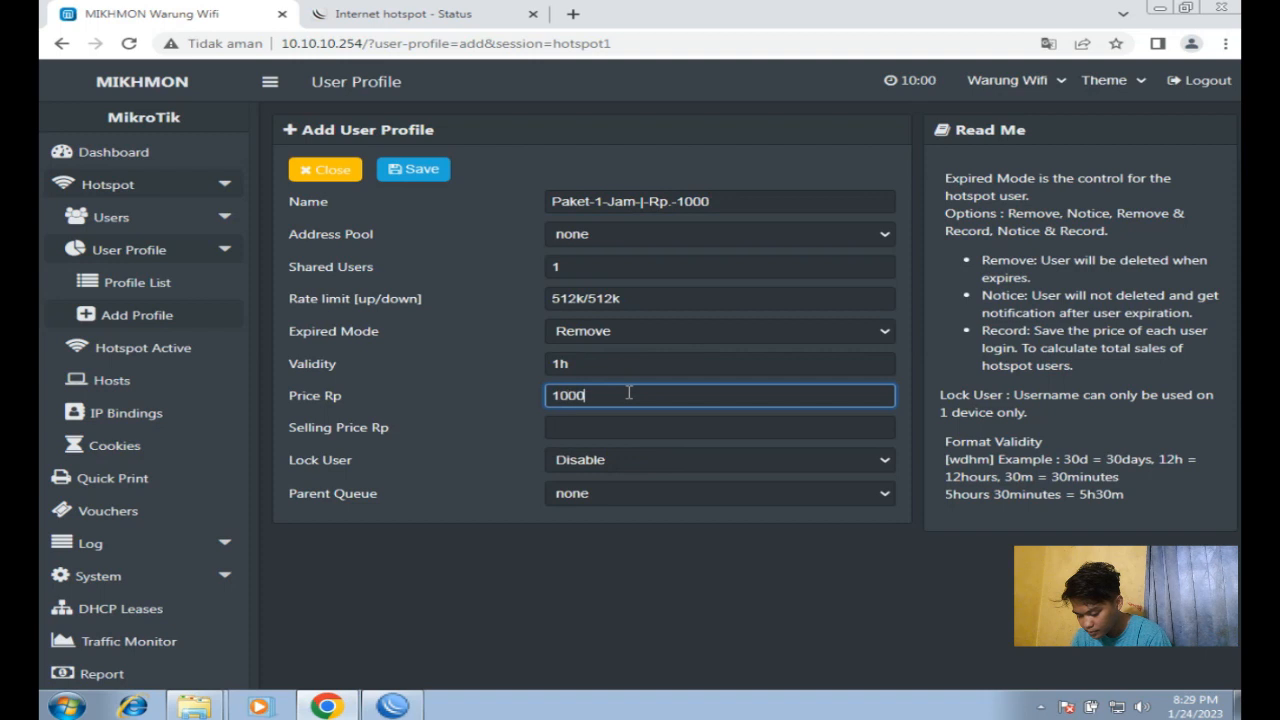
click(561, 427)
text(1000)
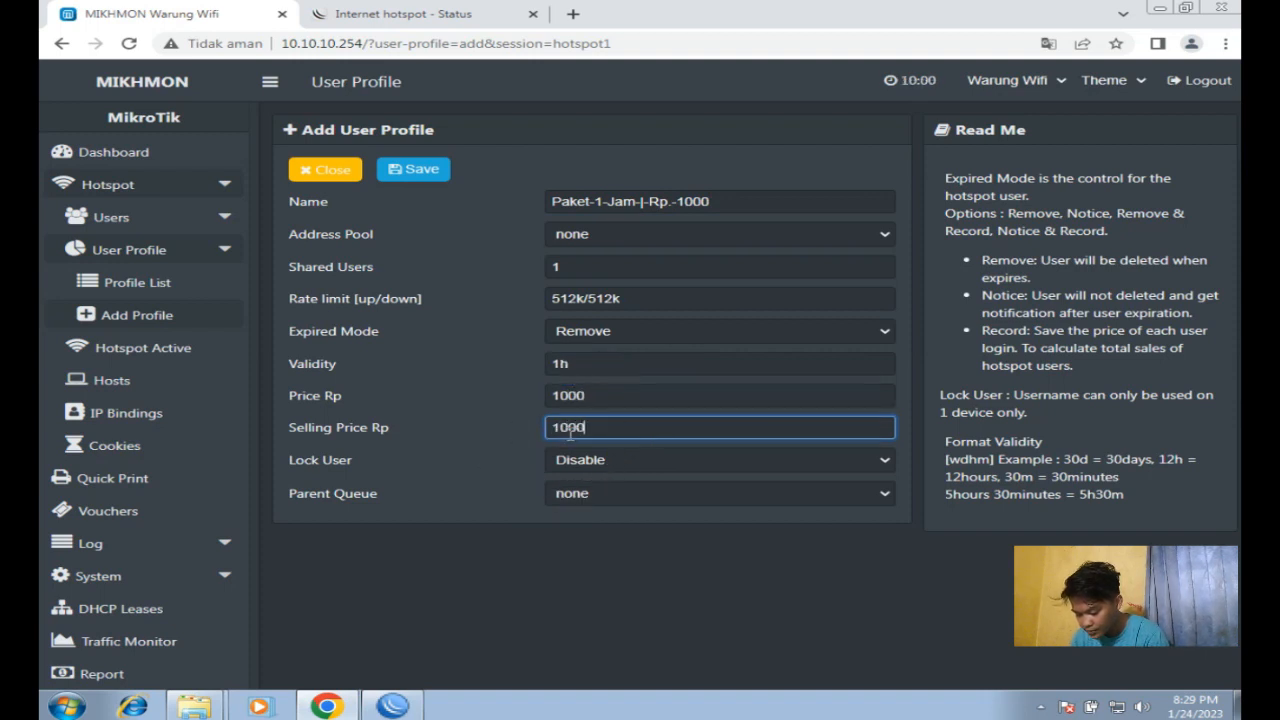
click(418, 170)
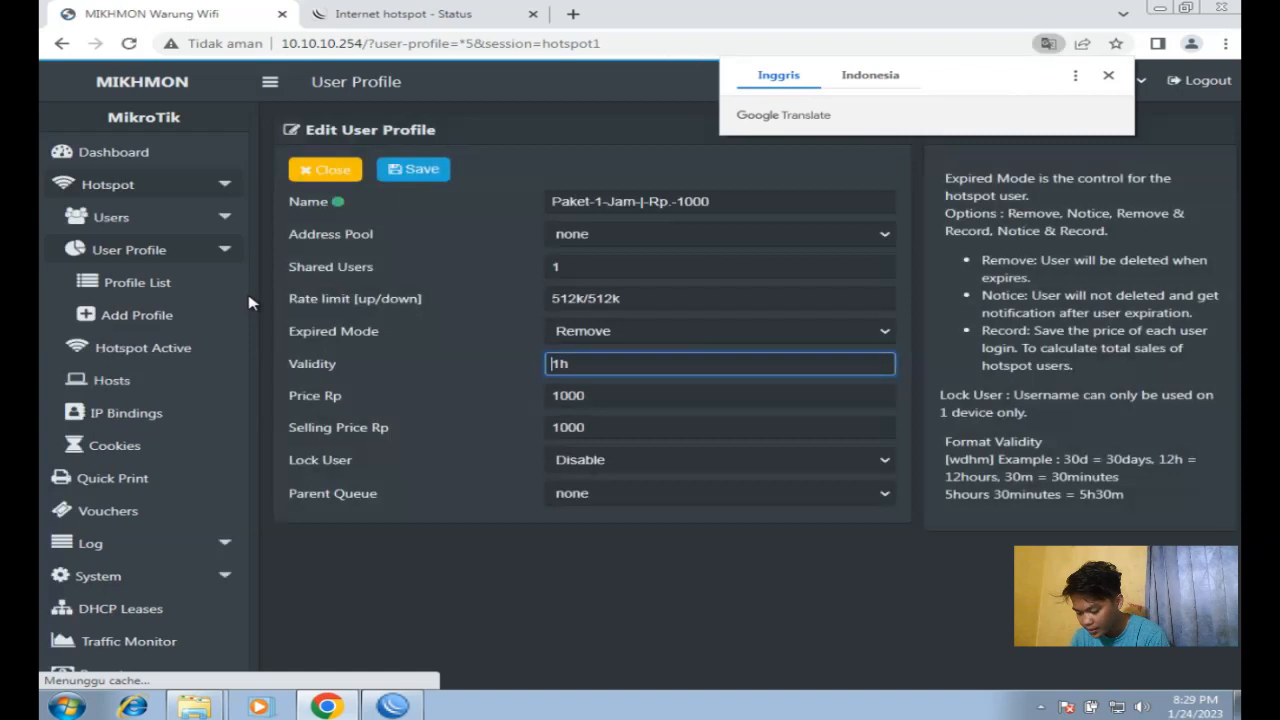
click(158, 327)
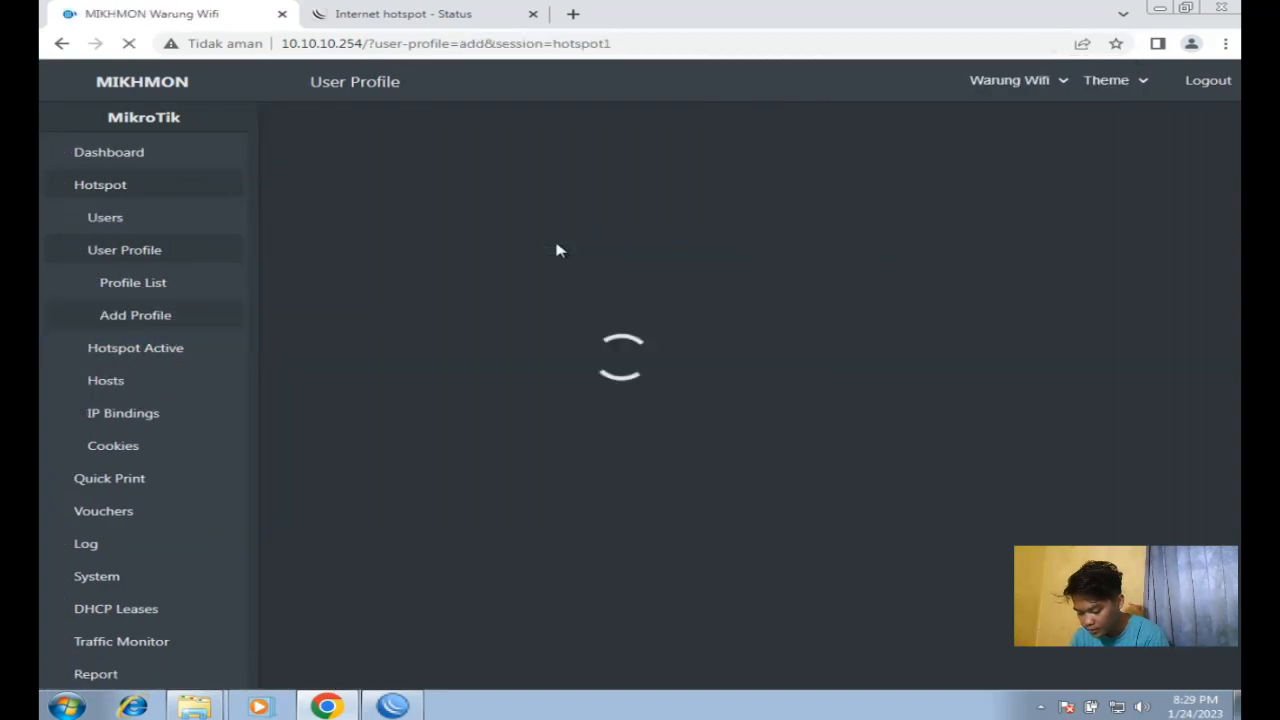
Step: Name the second profile Paket-1-Bulan-|-Rp.-10.000 with a 1M/1M rate limit
click(597, 202)
text(PO)
text(aket 1 Bulan)
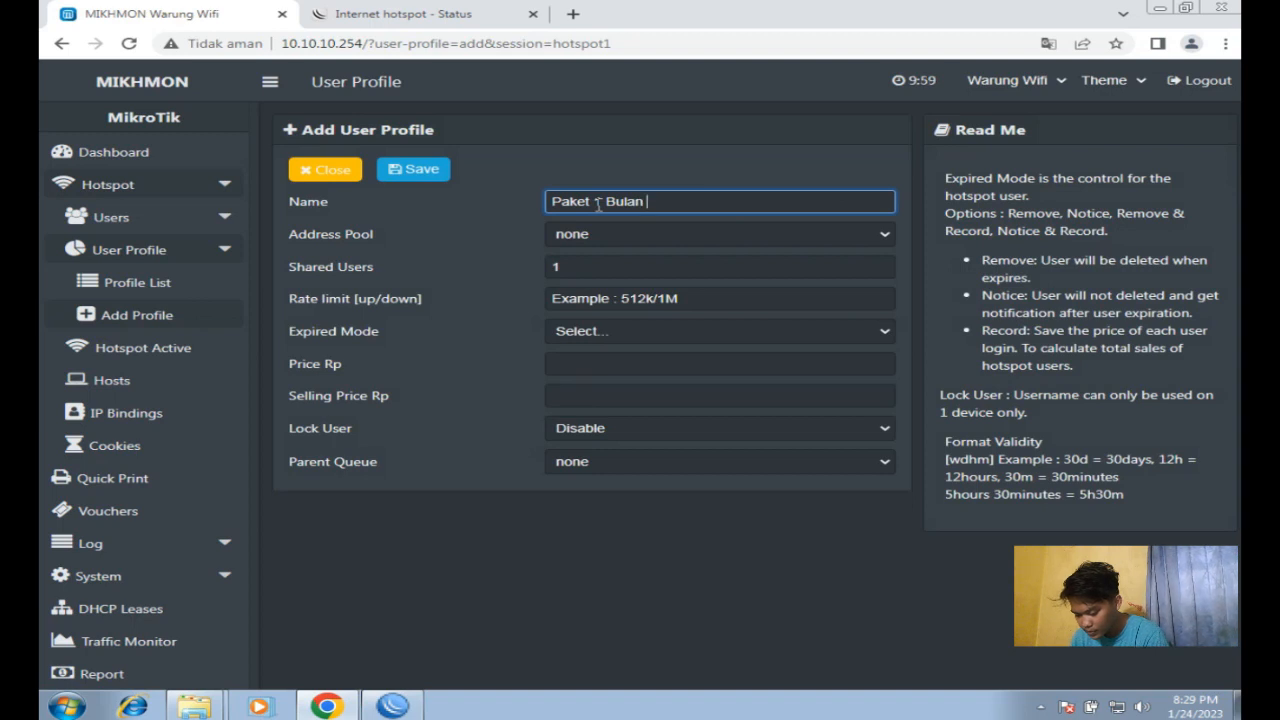
text(| Rp)
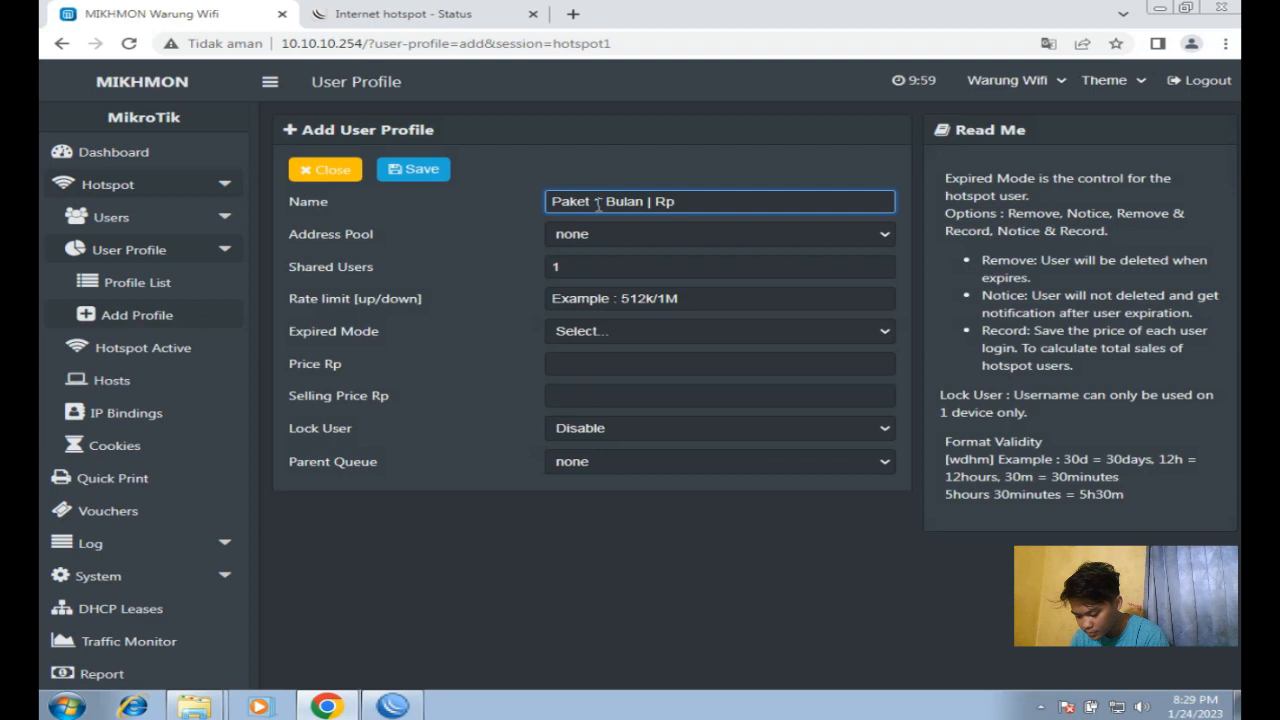
text(. 10.0)
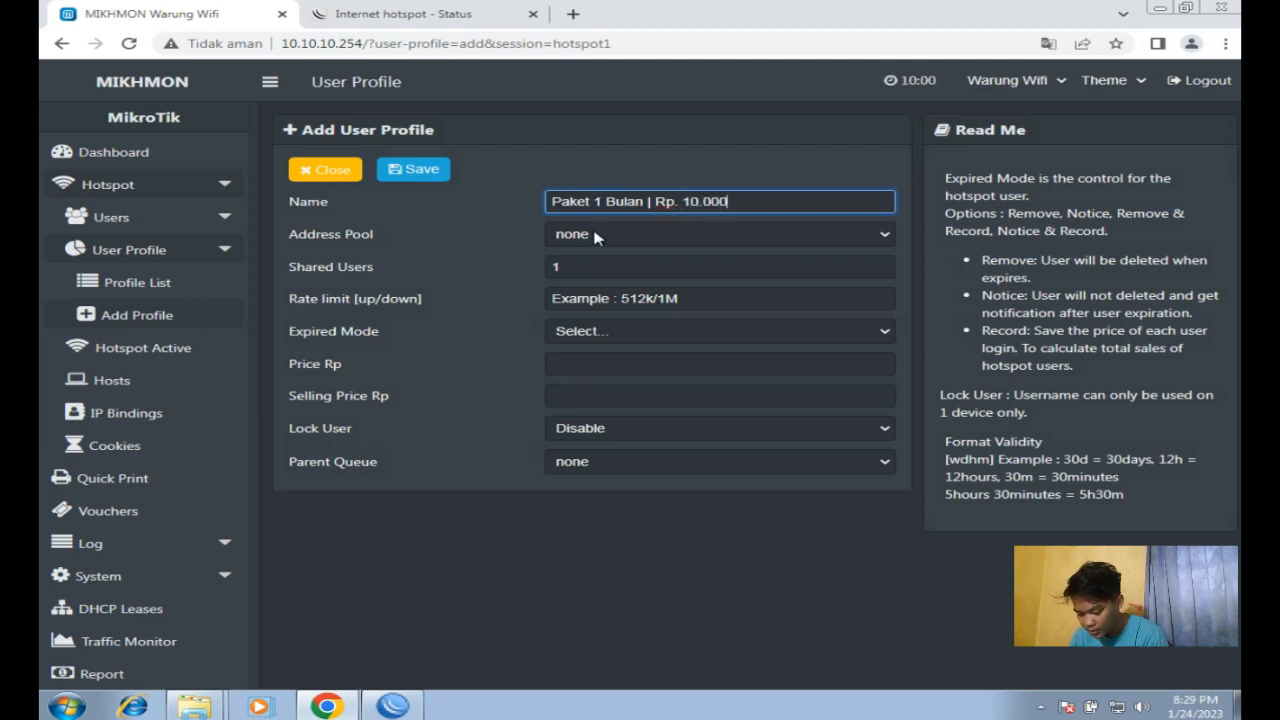
click(584, 270)
click(593, 298)
text(1M)
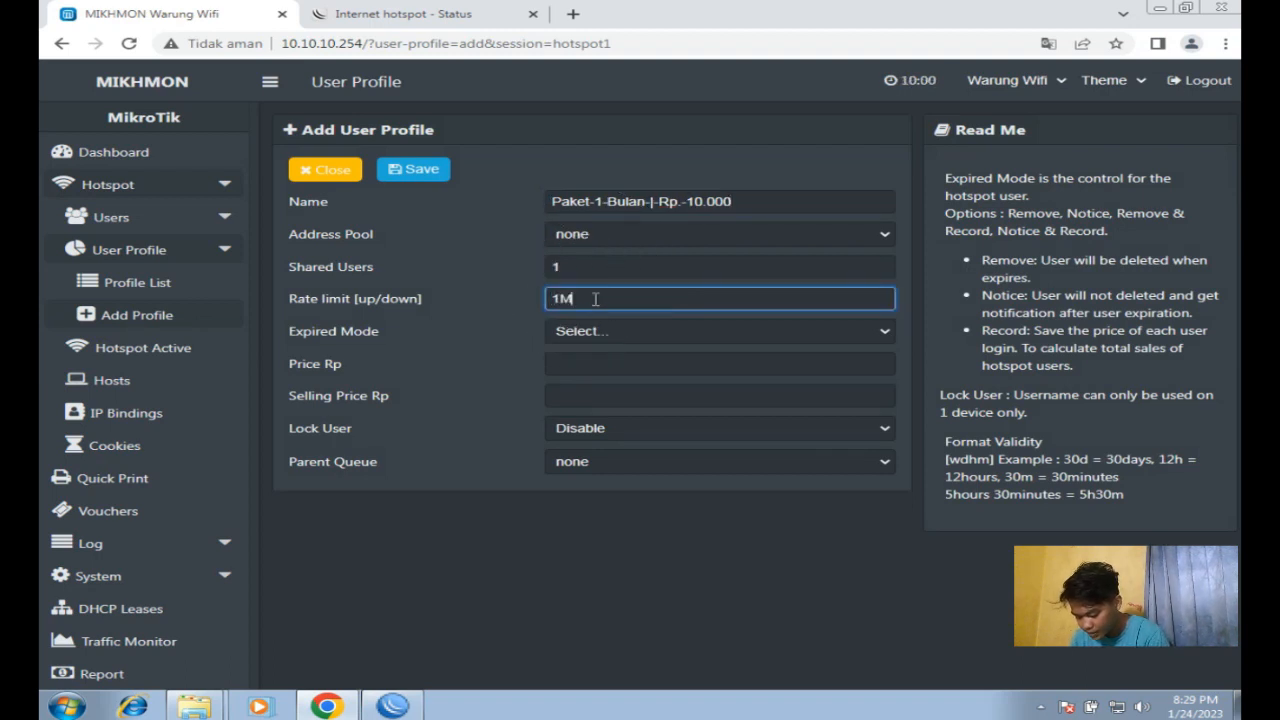
text(/1M)
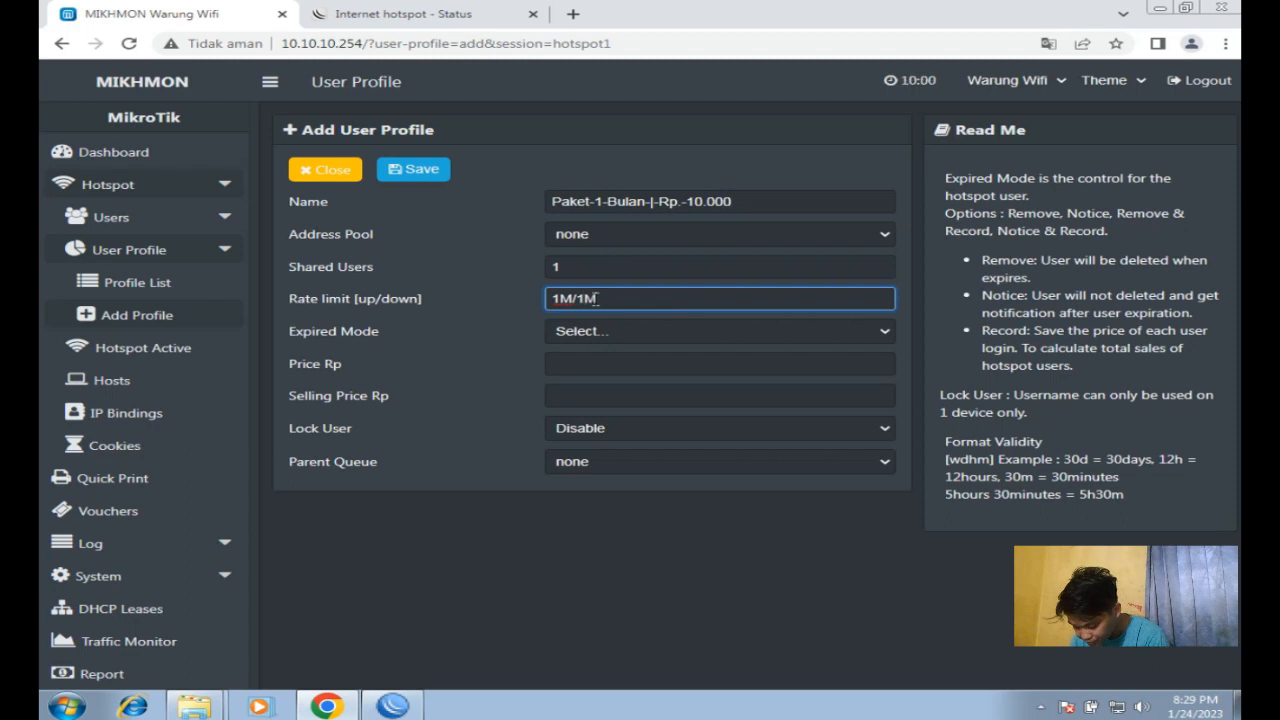
click(338, 303)
drag(422, 300, 362, 308)
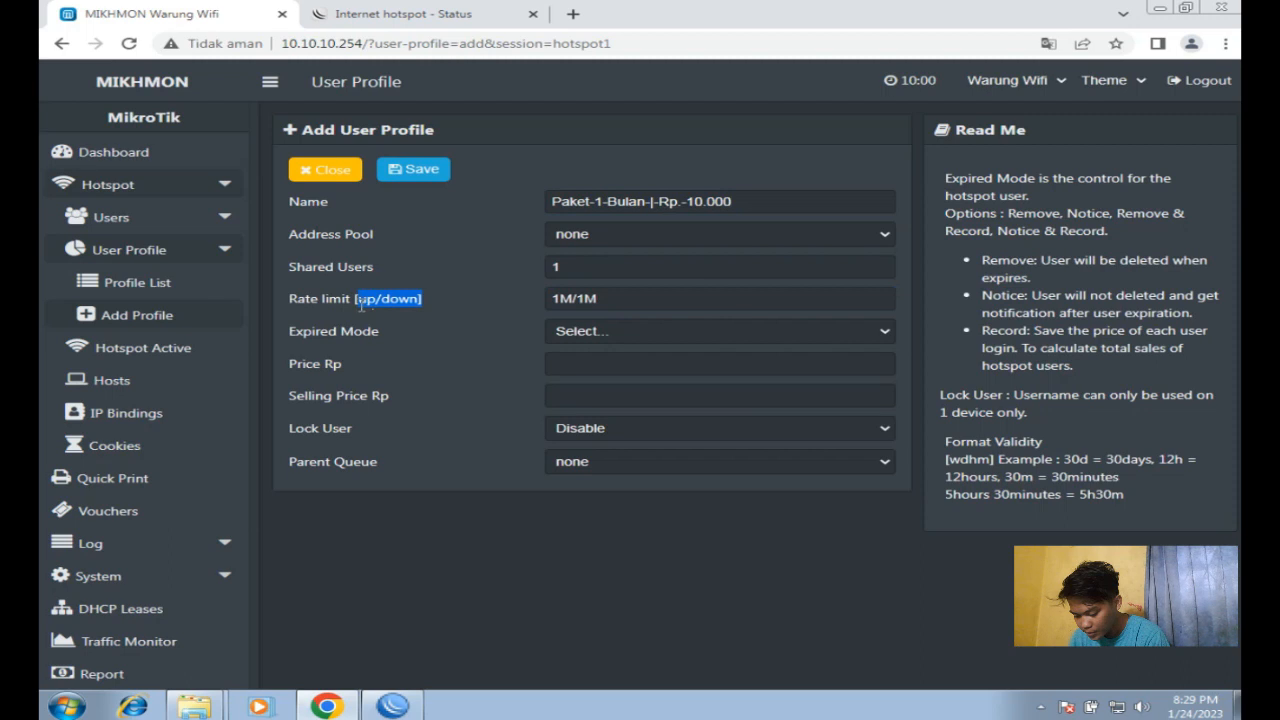
Step: Set the expired mode to Remove with 31d validity
click(597, 337)
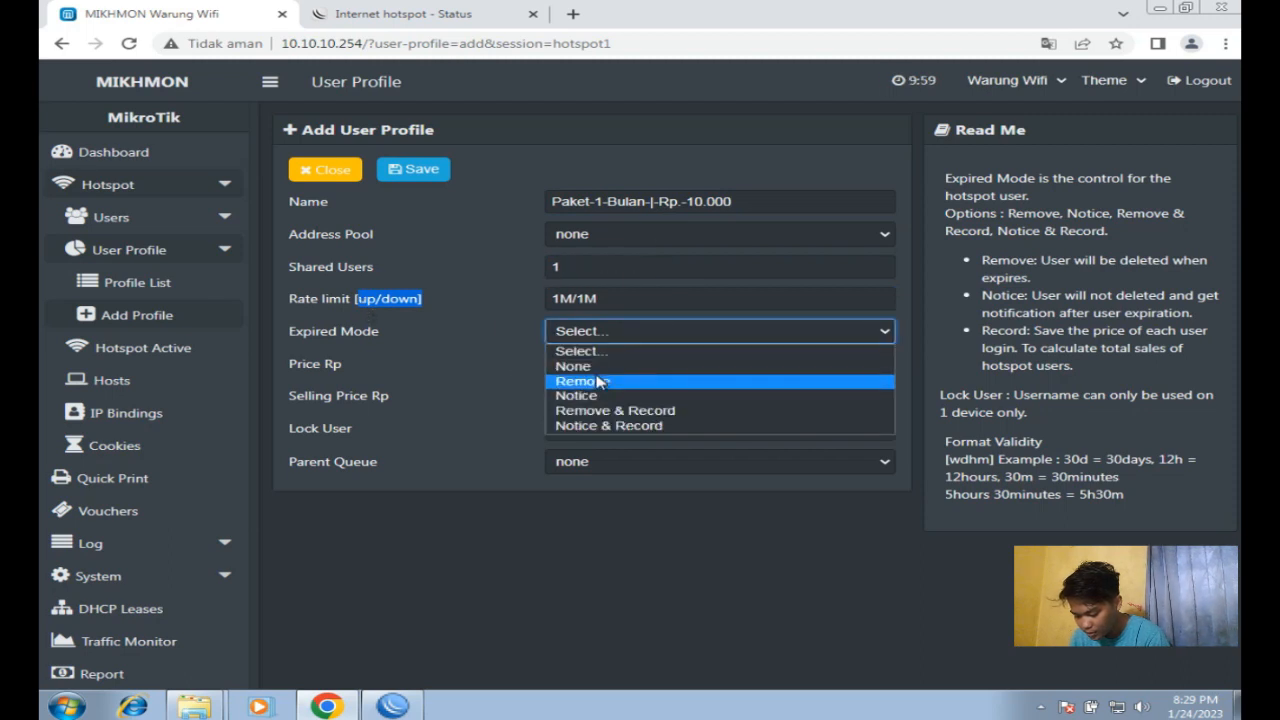
click(592, 380)
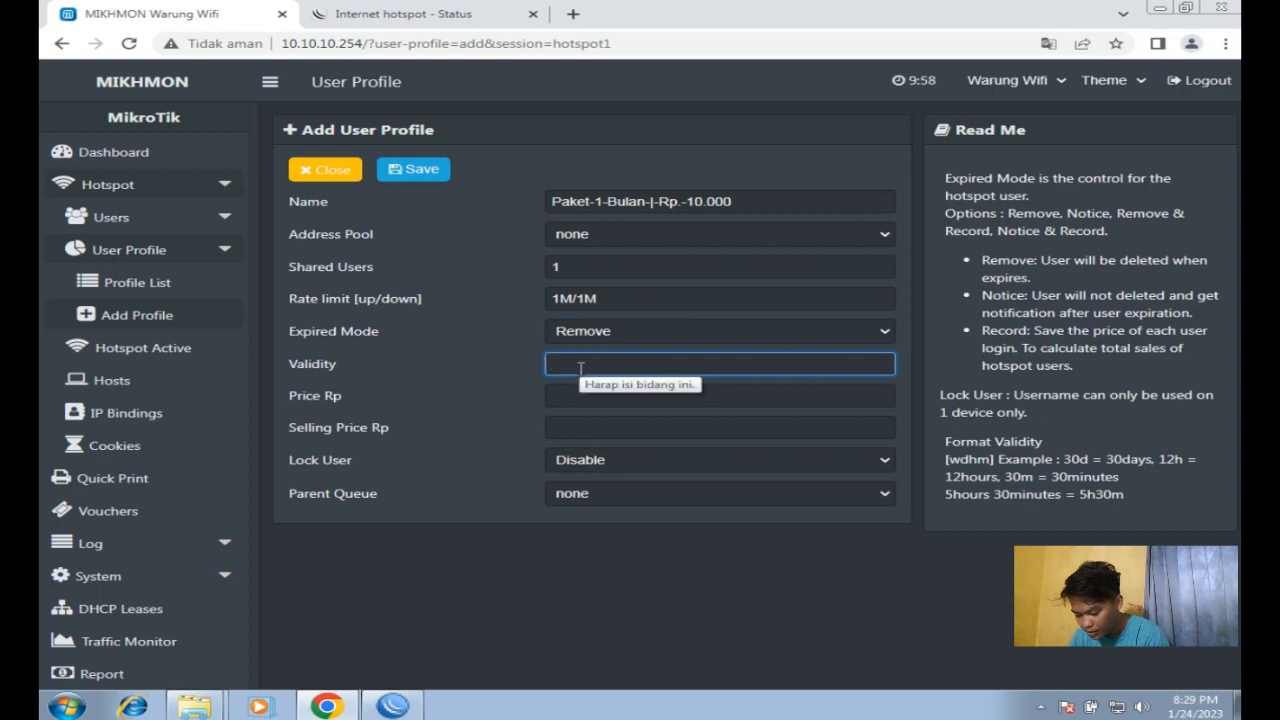
text(31d)
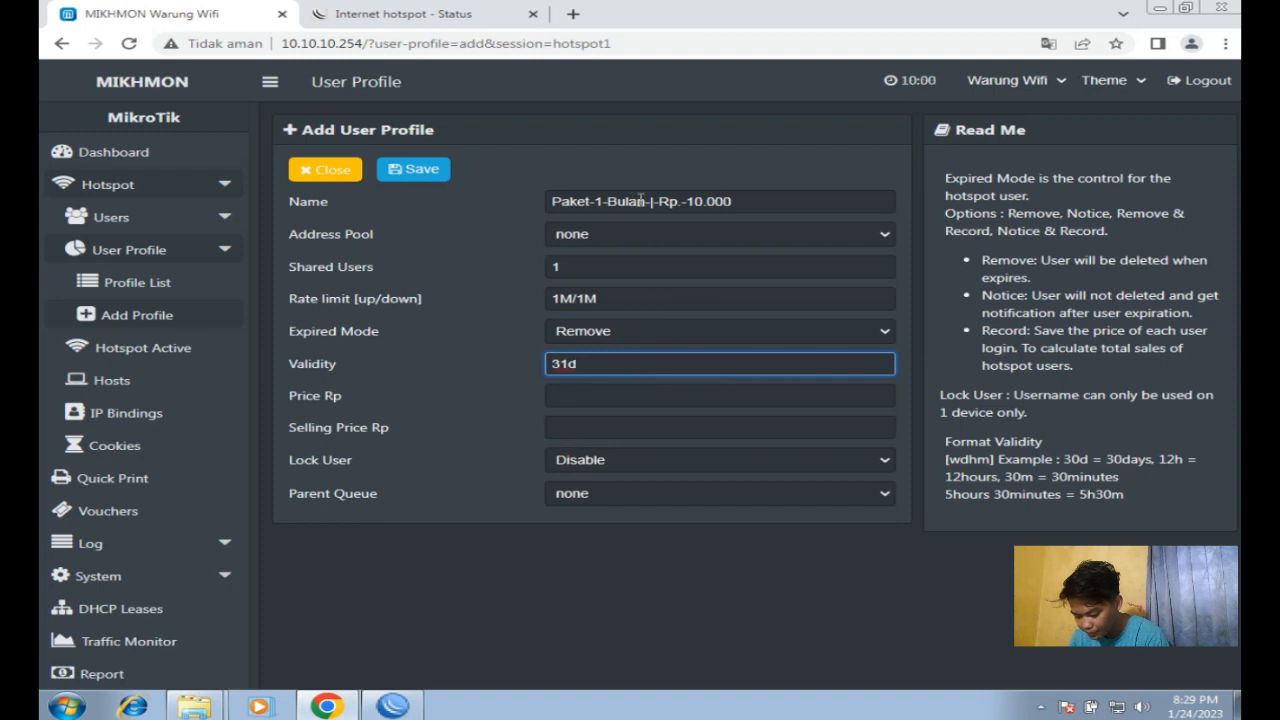
drag(645, 201, 595, 203)
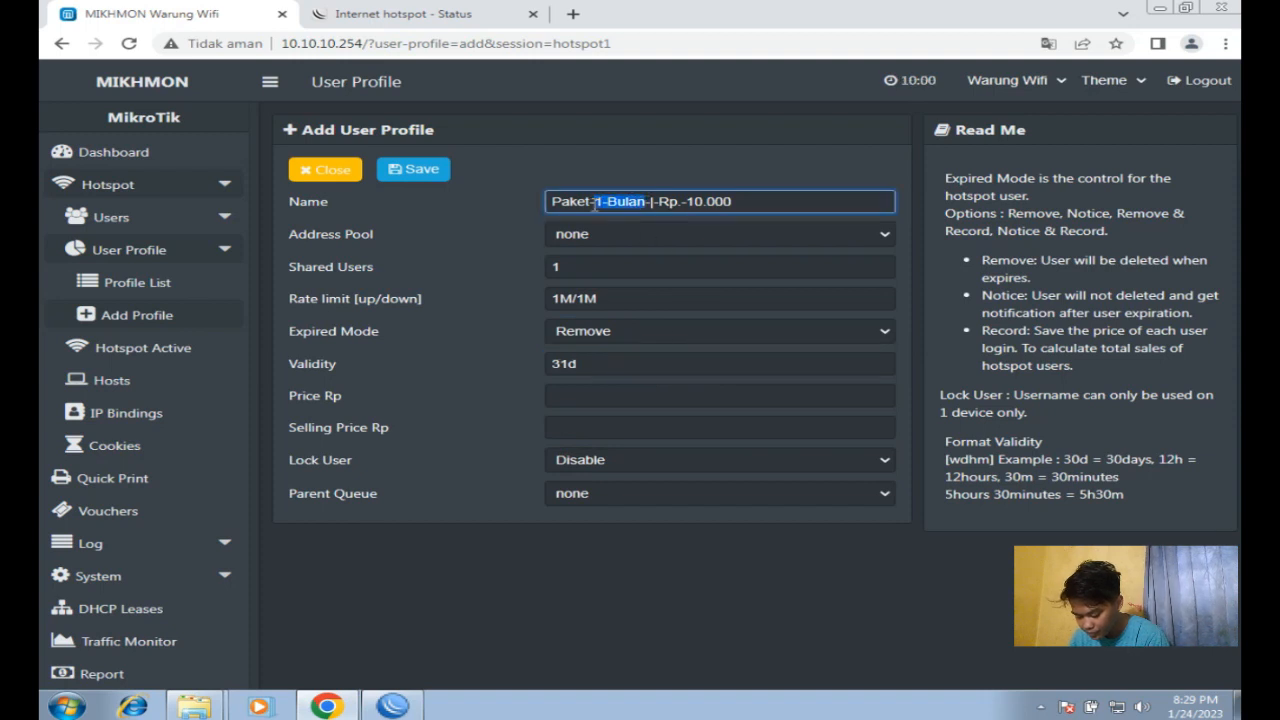
click(584, 366)
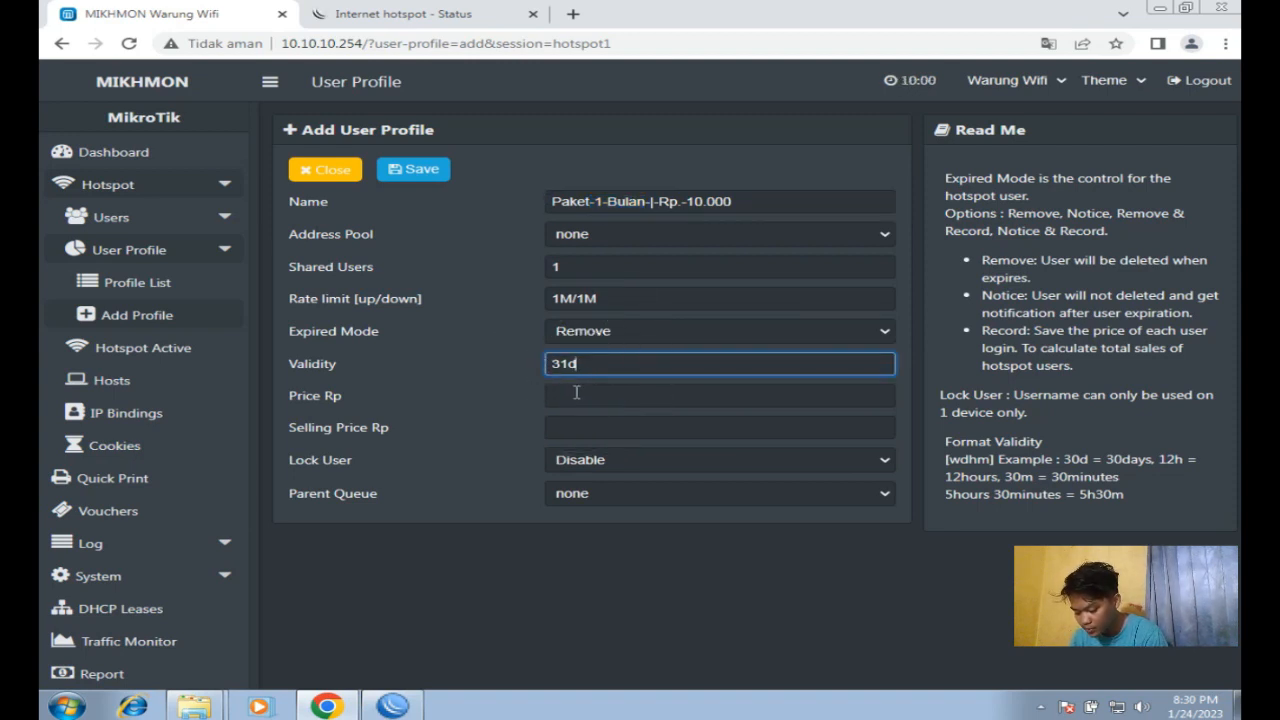
click(740, 206)
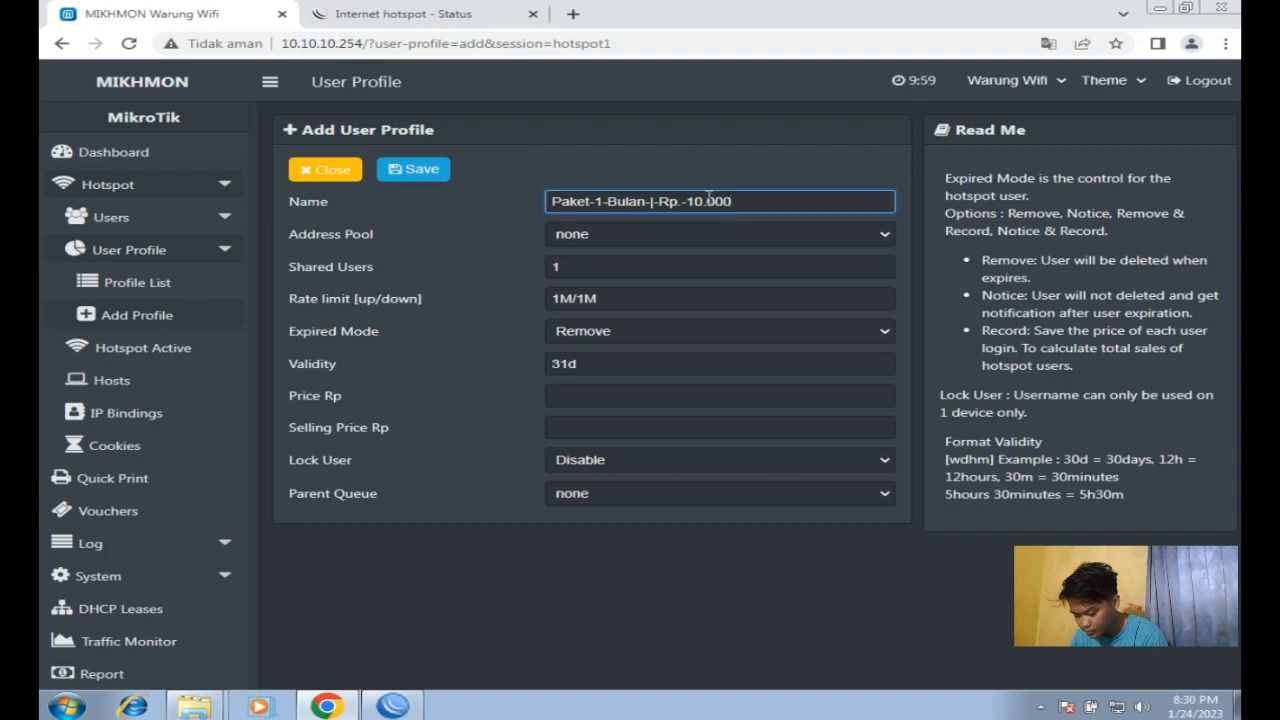
drag(720, 206, 694, 206)
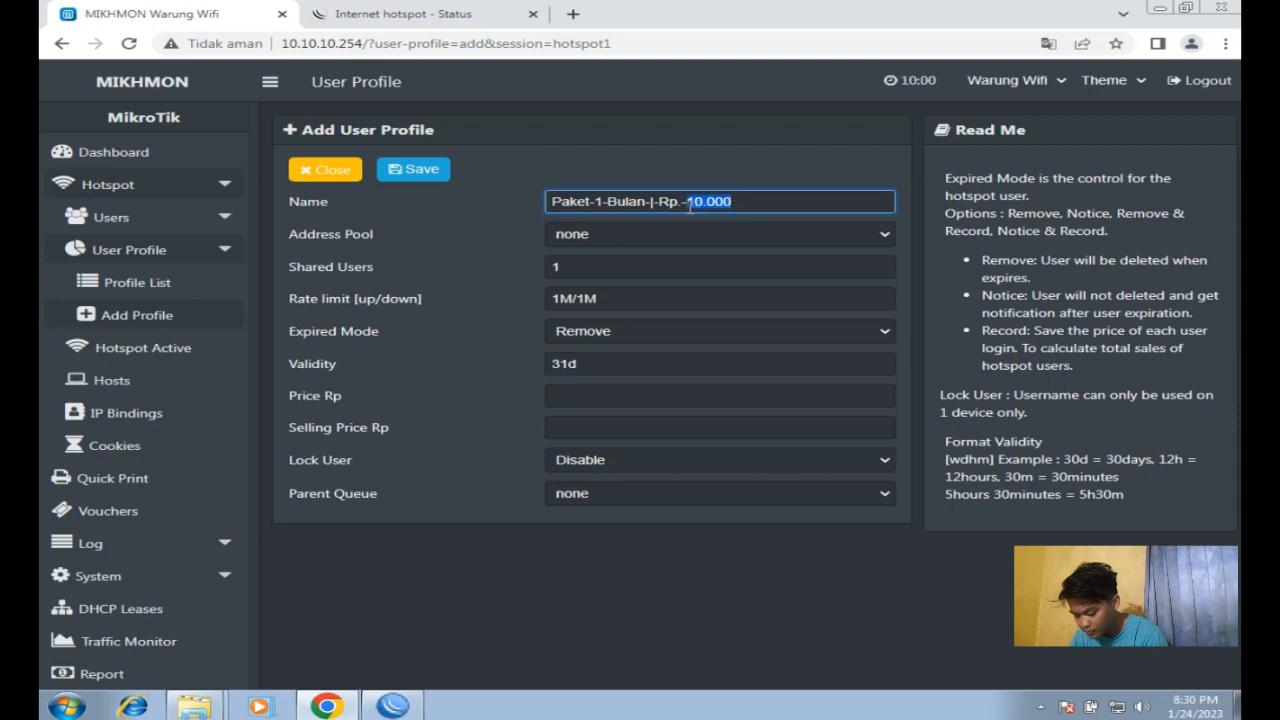
Step: Enter price 10000 and the selling price, then save the monthly profile
click(597, 393)
text(10000)
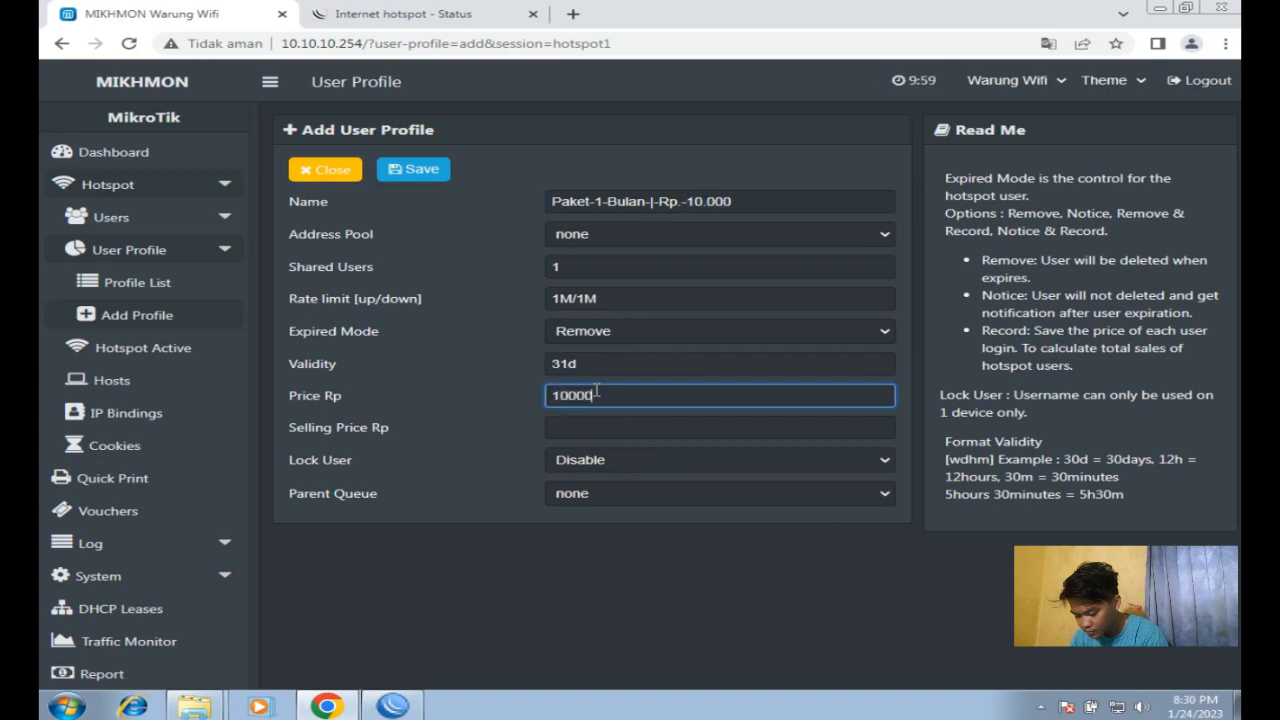
click(577, 436)
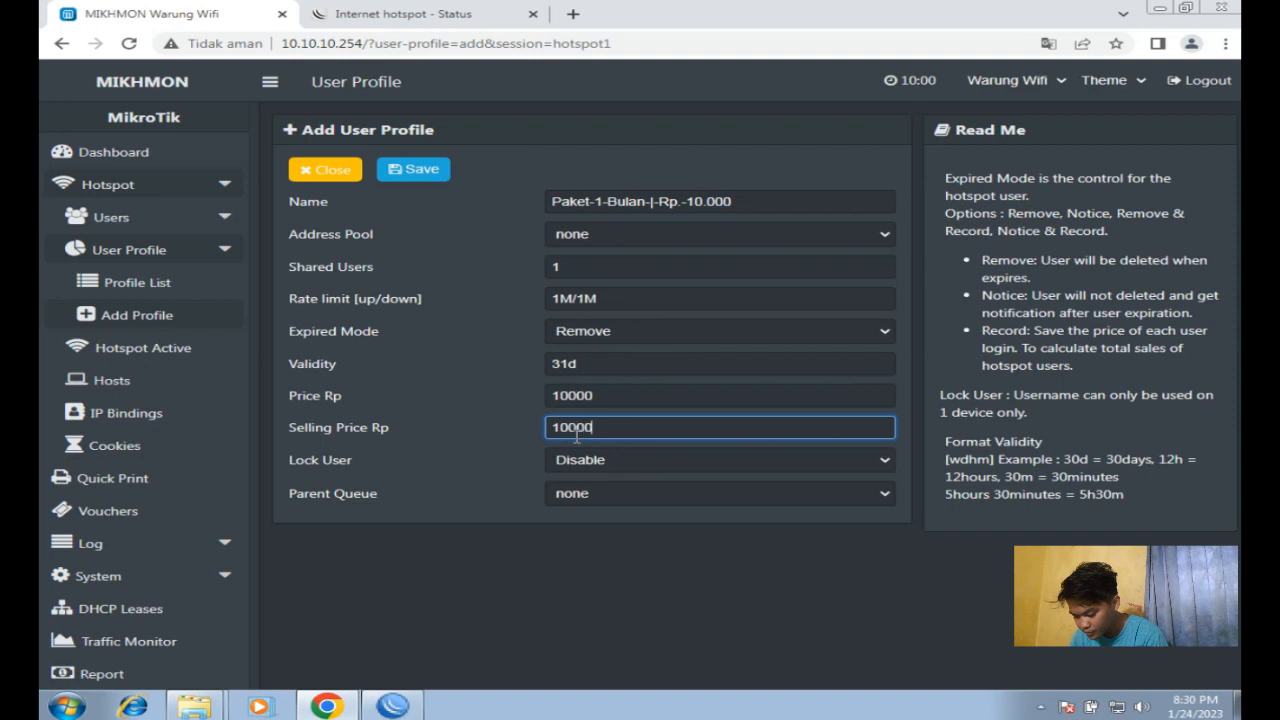
click(415, 171)
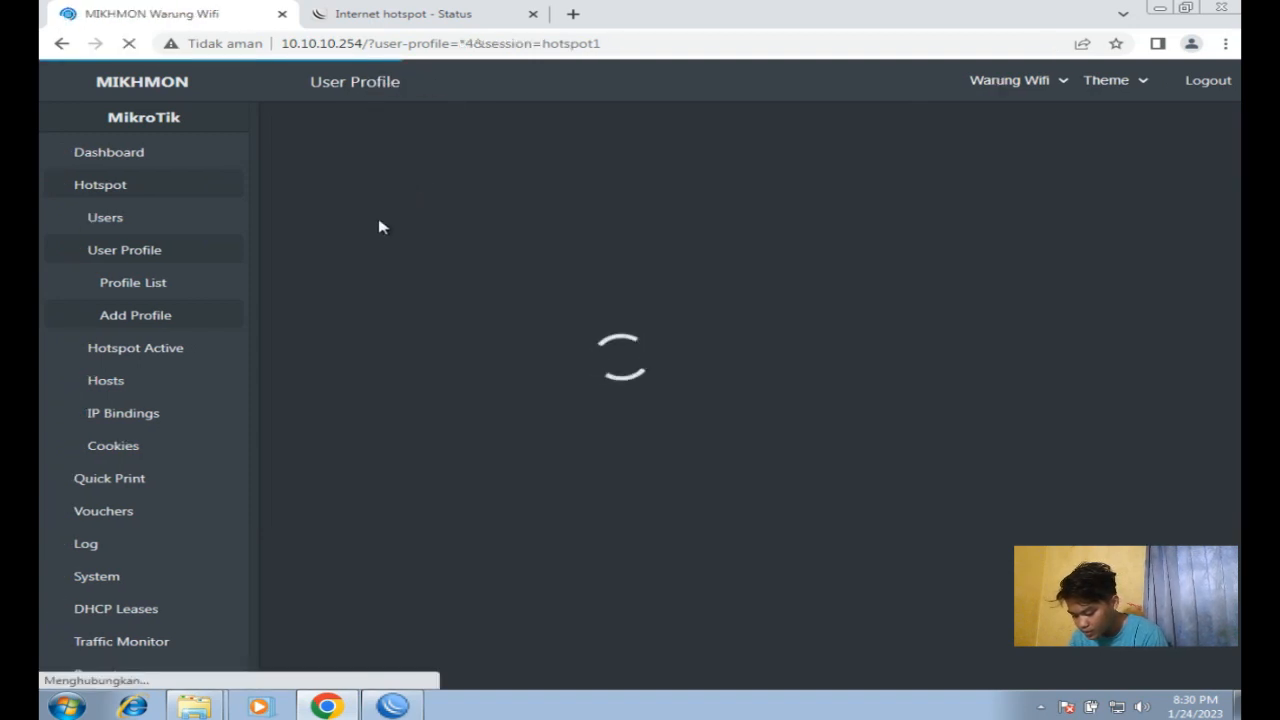
click(108, 217)
Step: Set the voucher quantity to 20 on the Generate User form
click(127, 316)
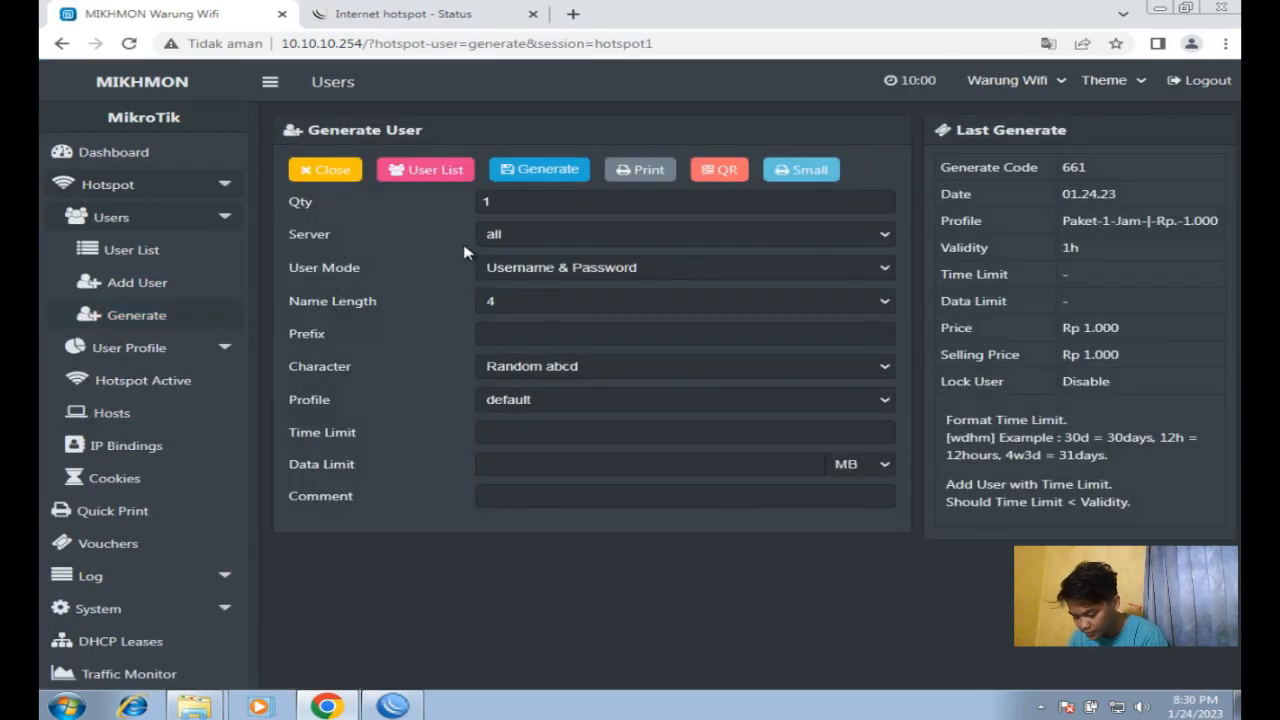
drag(313, 207, 293, 205)
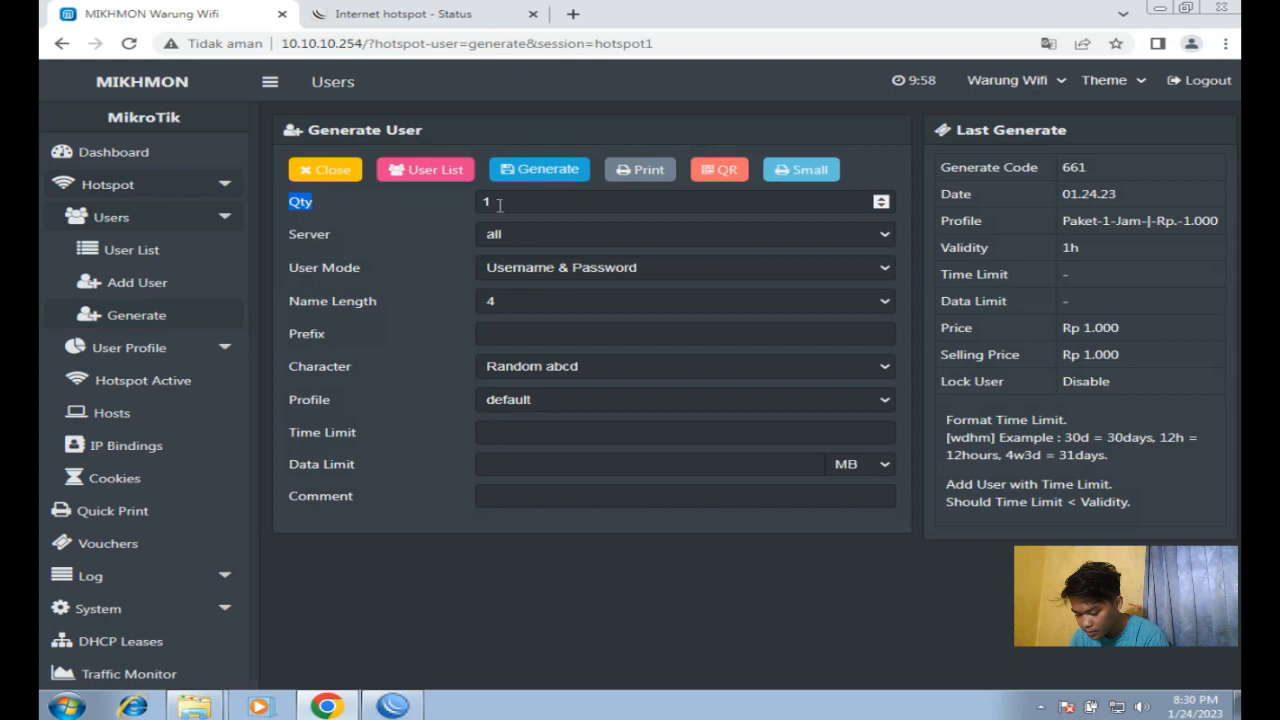
click(499, 205)
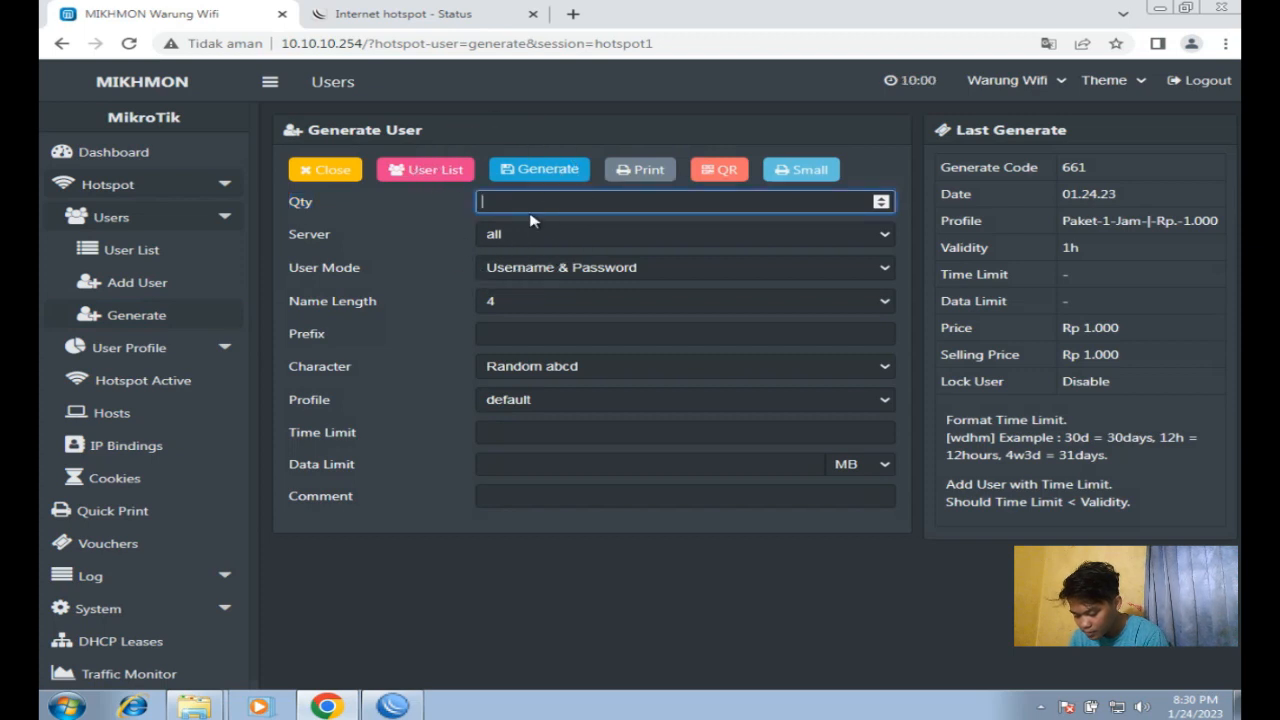
text(40)
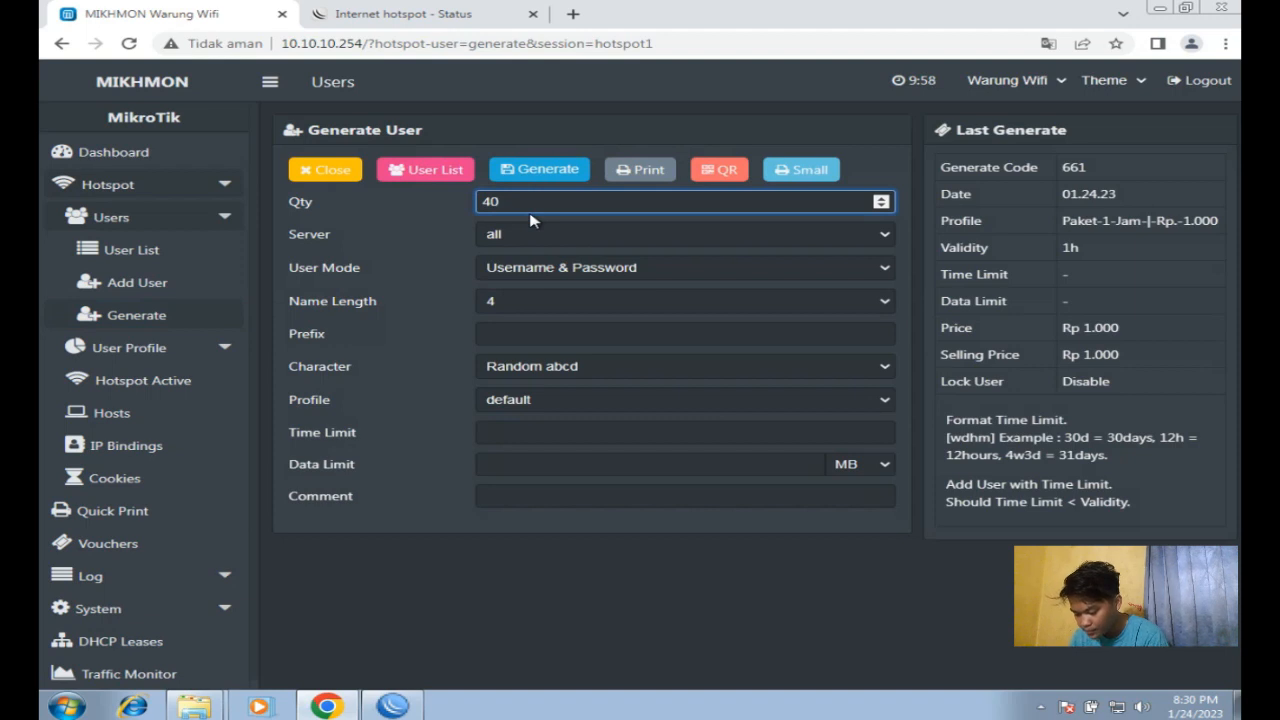
key(BackSpace)
text(2)
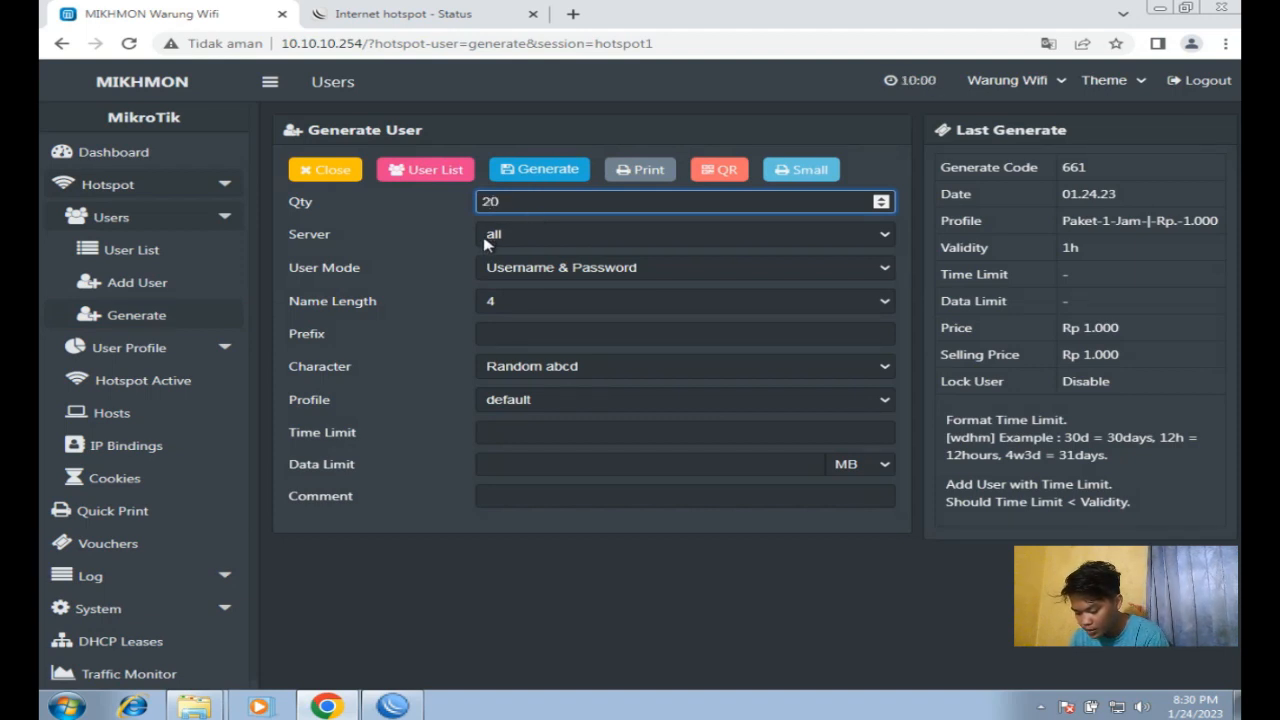
Step: Make usernames equal passwords with a 4-character name length and no prefix
click(488, 272)
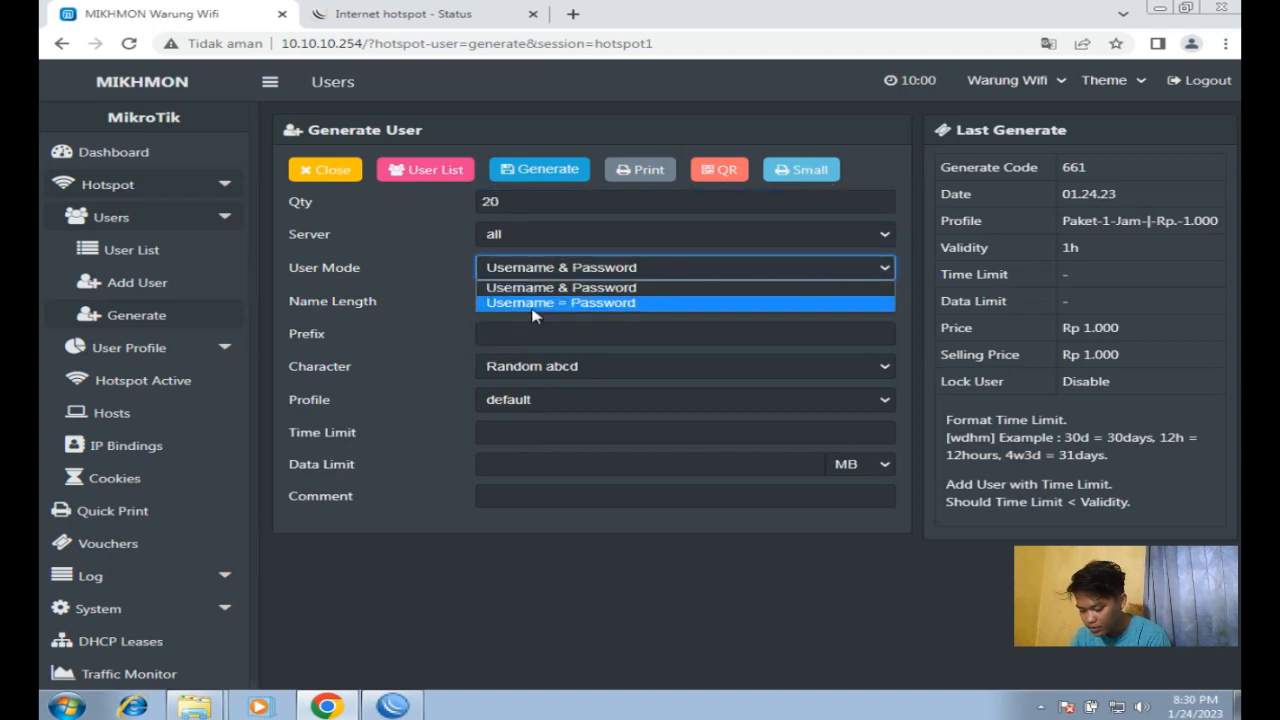
click(537, 303)
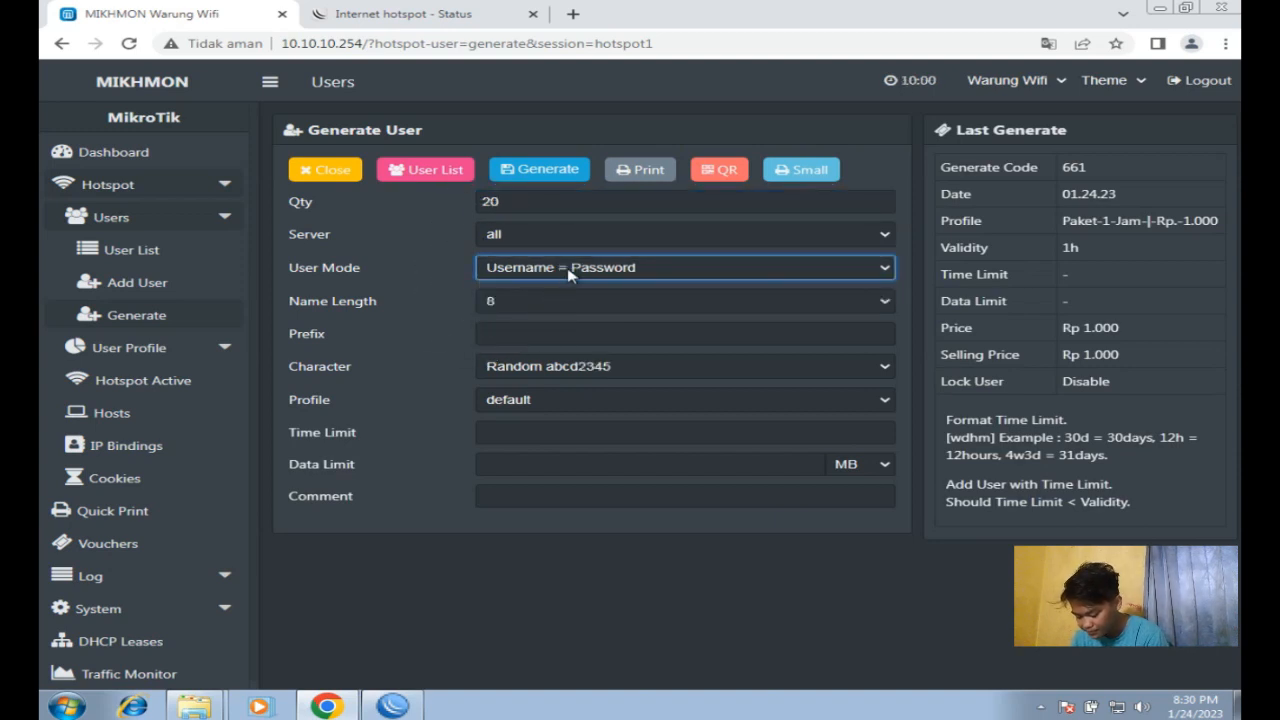
click(568, 271)
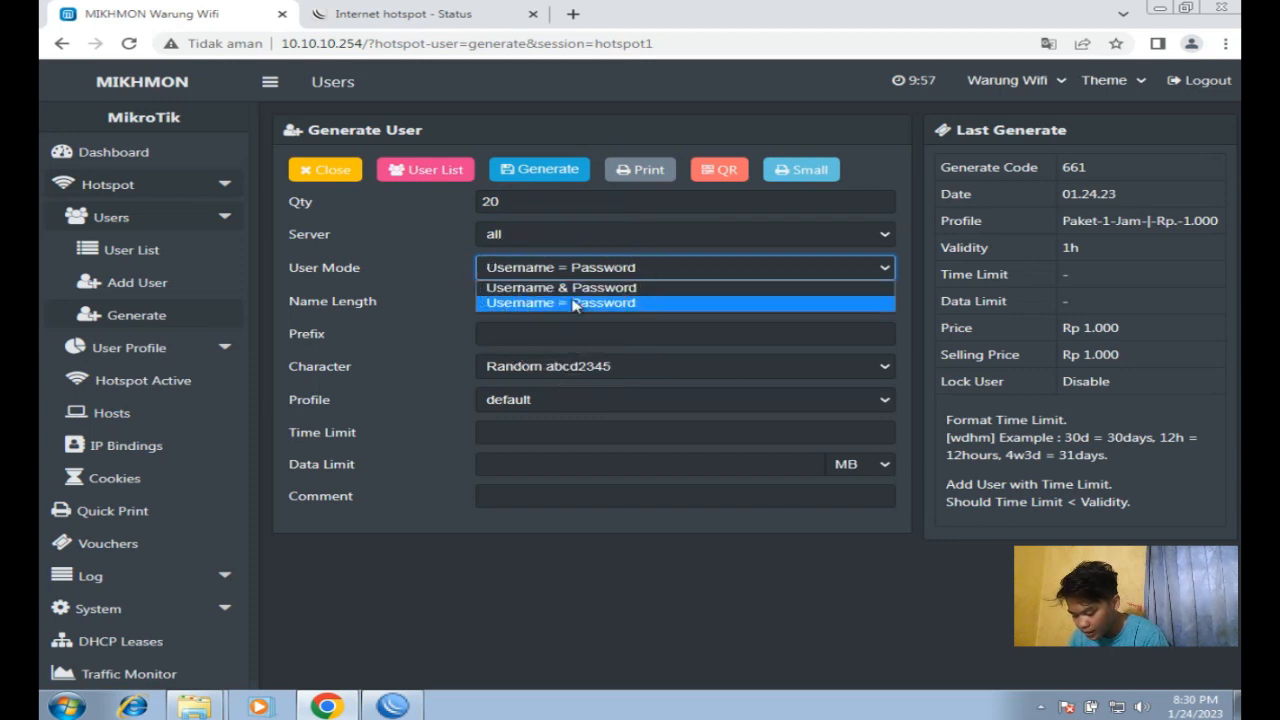
click(578, 303)
click(531, 309)
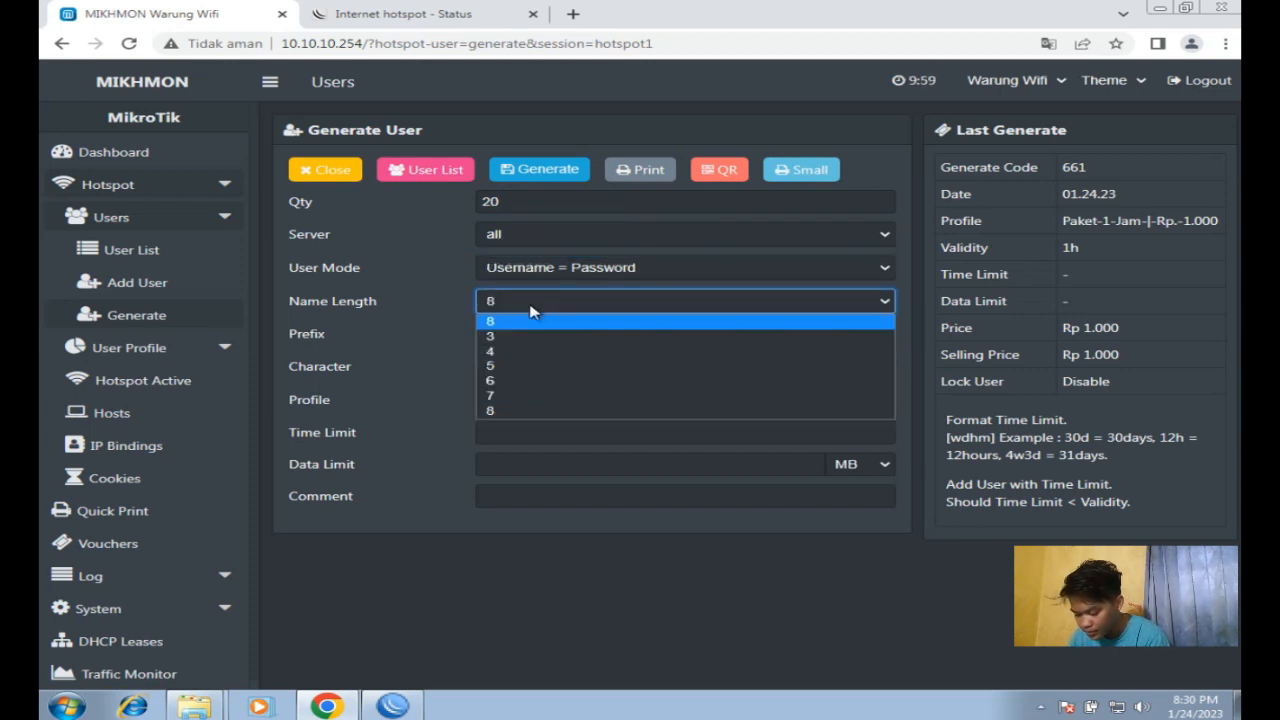
click(503, 352)
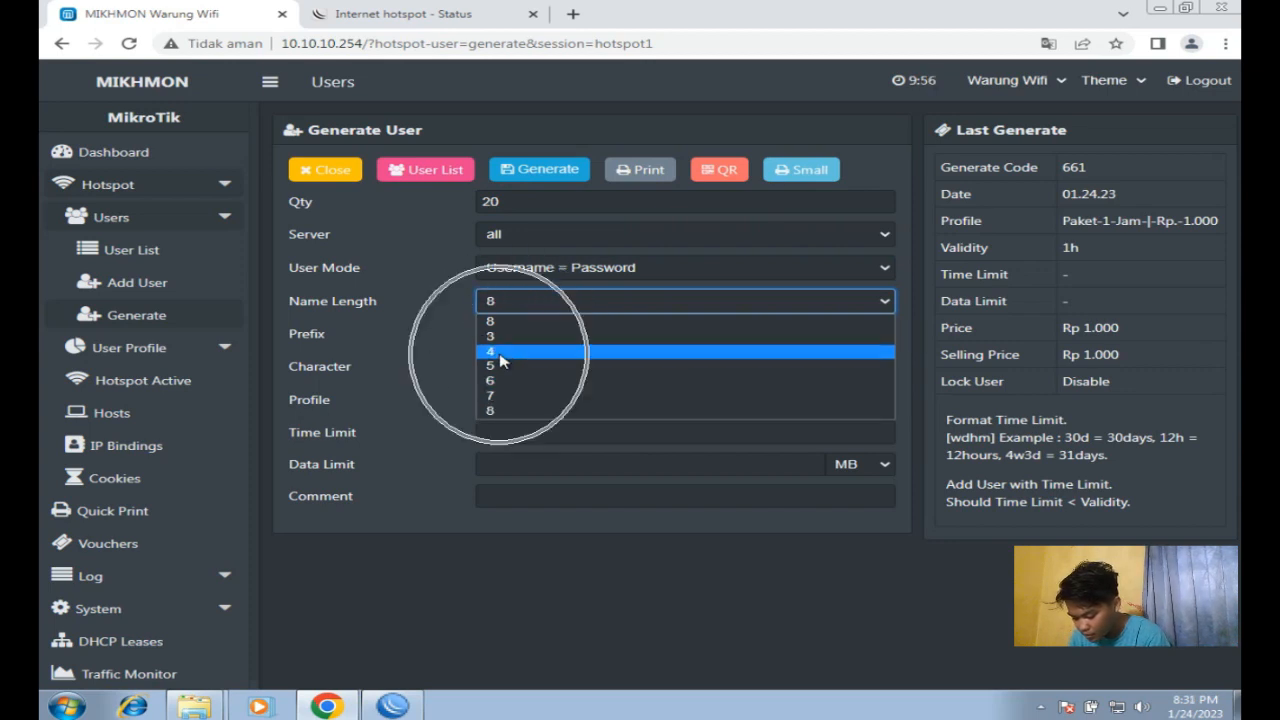
click(512, 335)
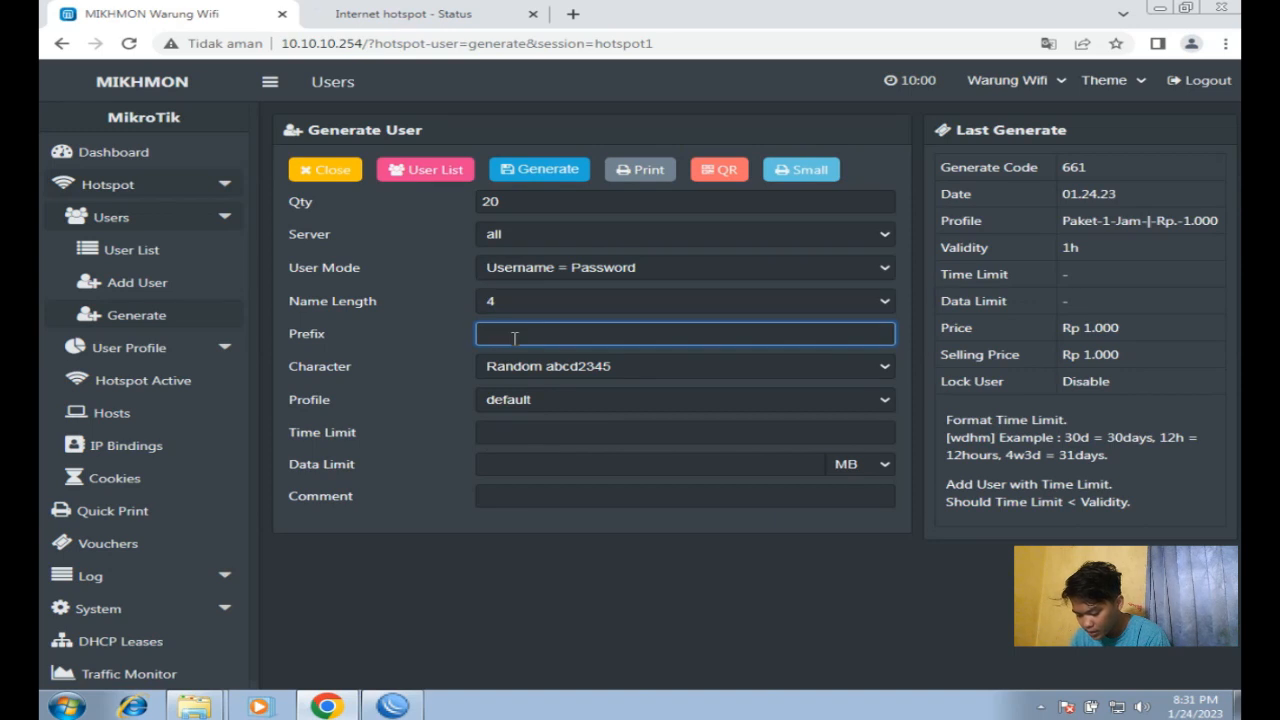
Step: Use Random 1234 digits on the Paket-1-Jam-|-Rp.-1.000 profile and generate the vouchers
click(512, 368)
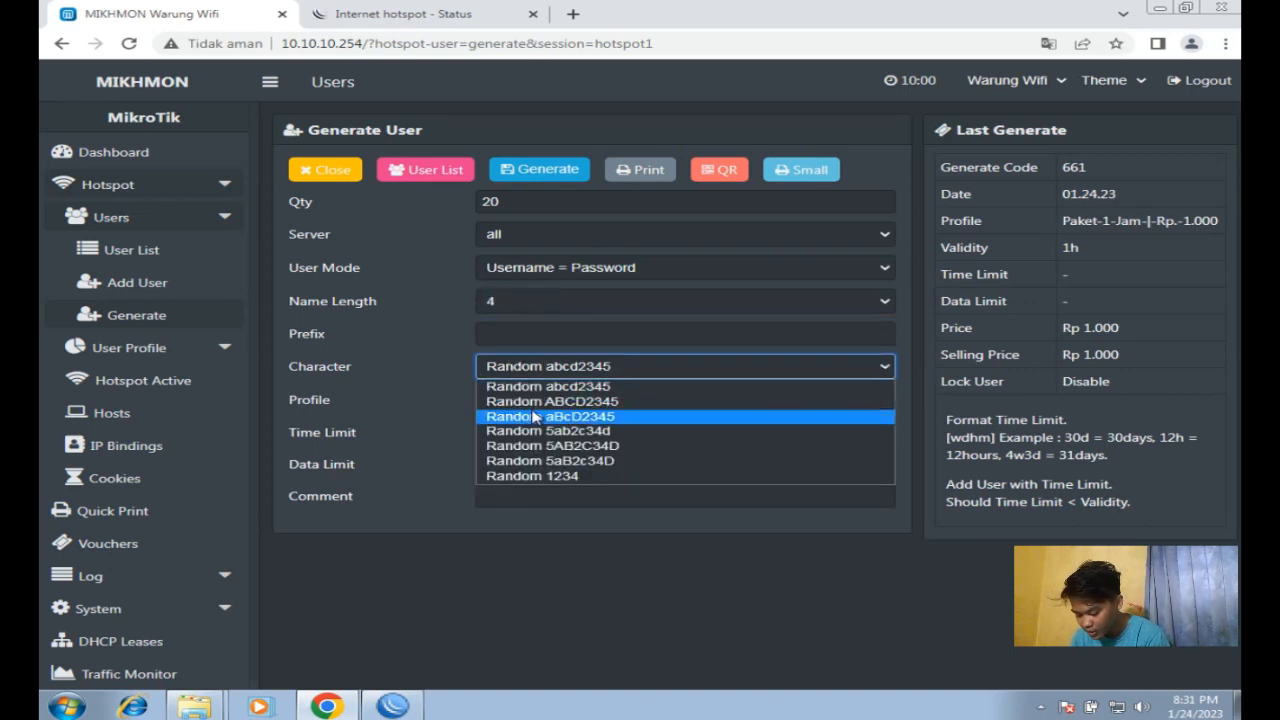
click(553, 478)
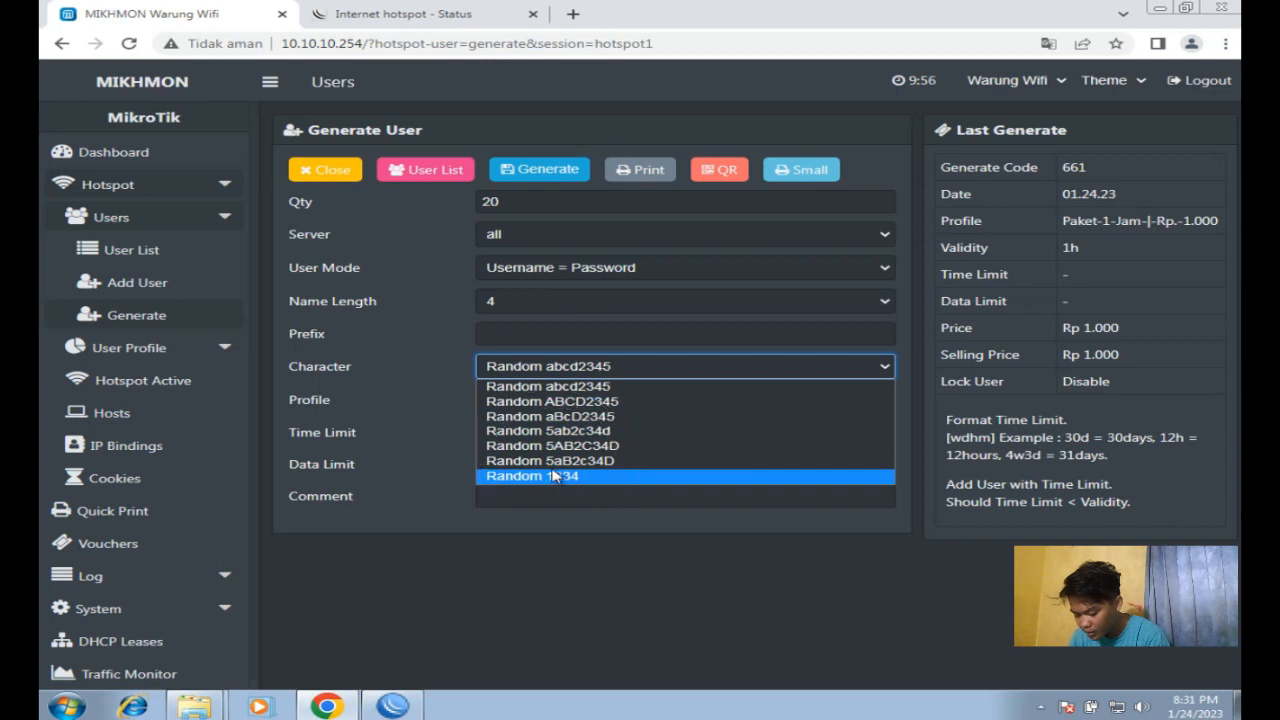
click(531, 410)
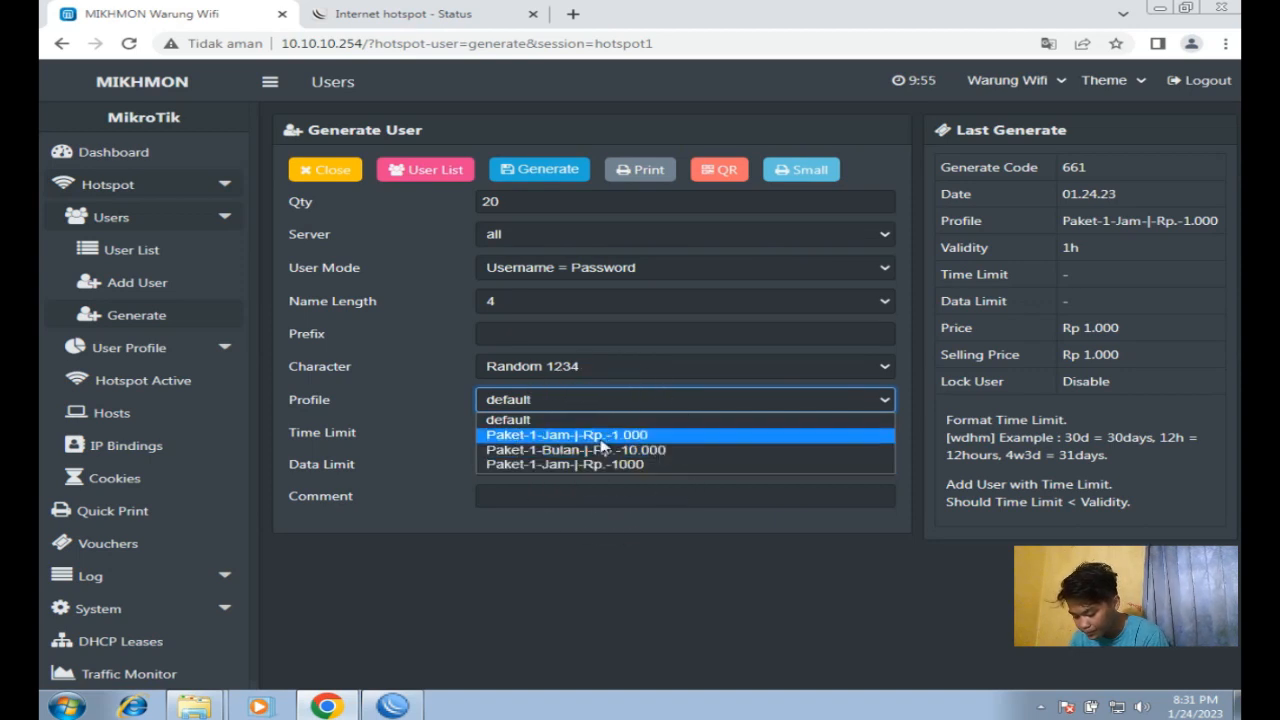
click(600, 435)
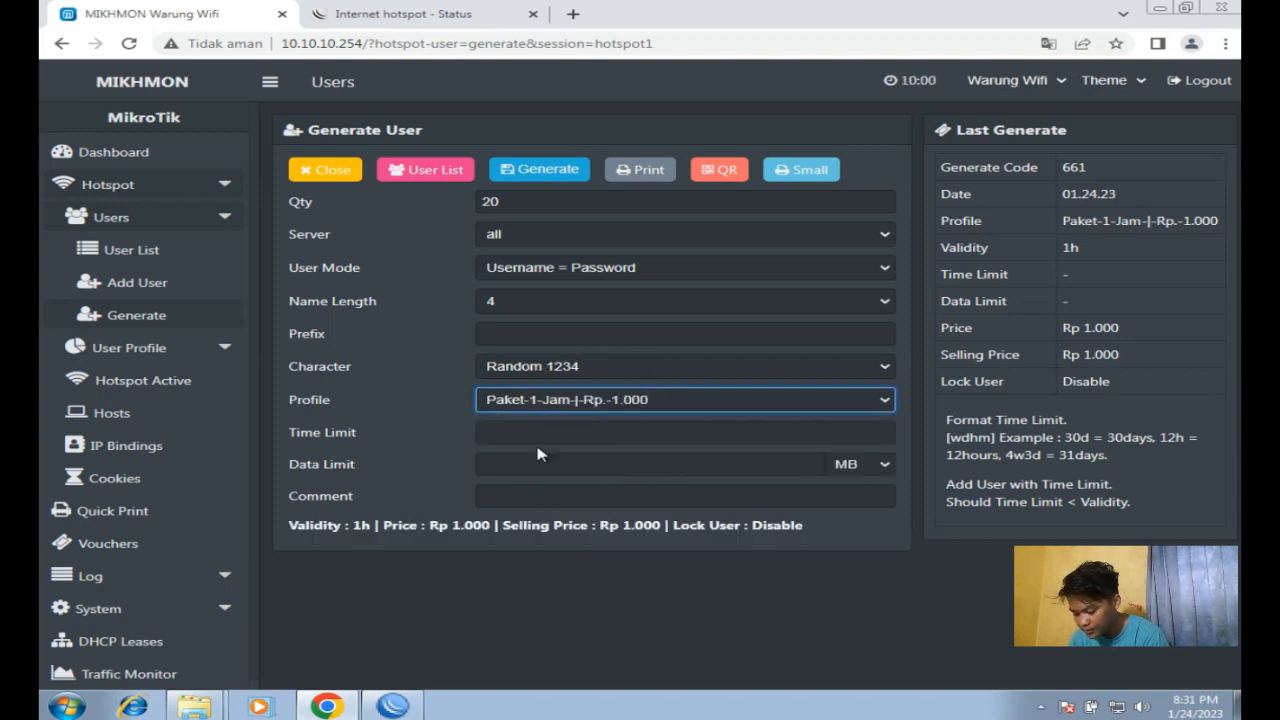
click(511, 180)
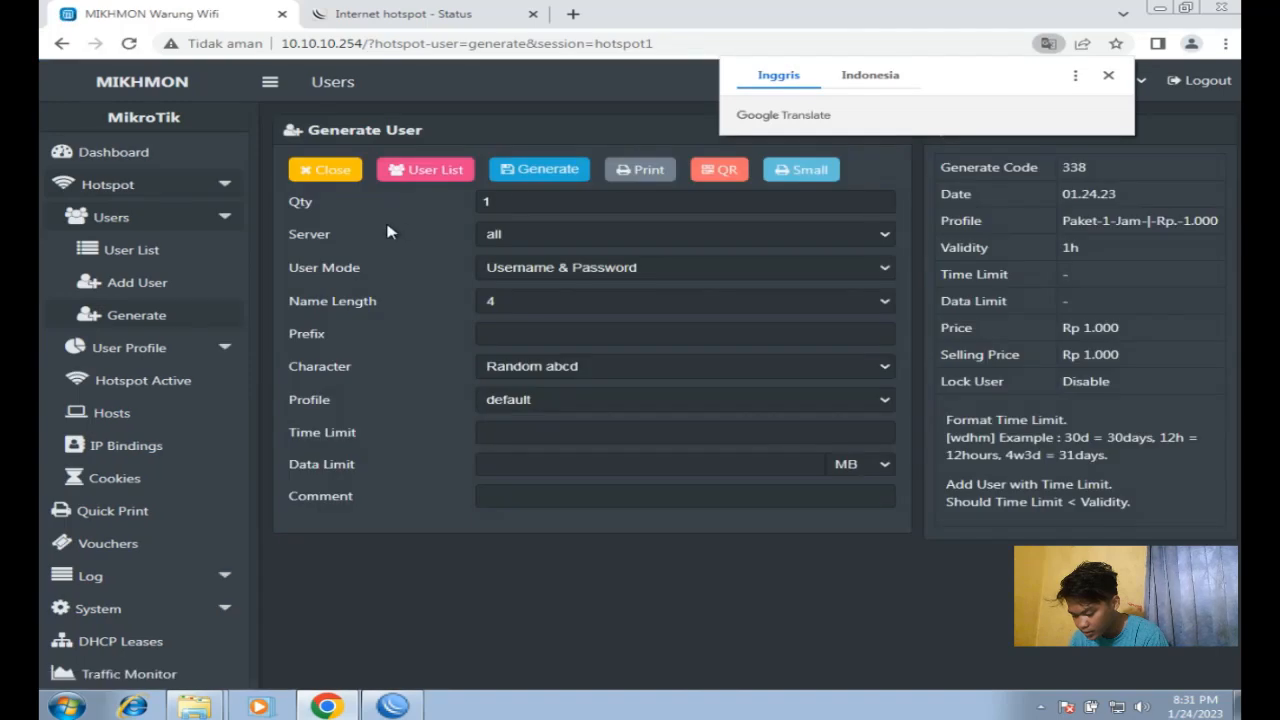
Step: Filter hotspot users to batch vc-338 and print its 20 voucher cards in the default layout
click(203, 248)
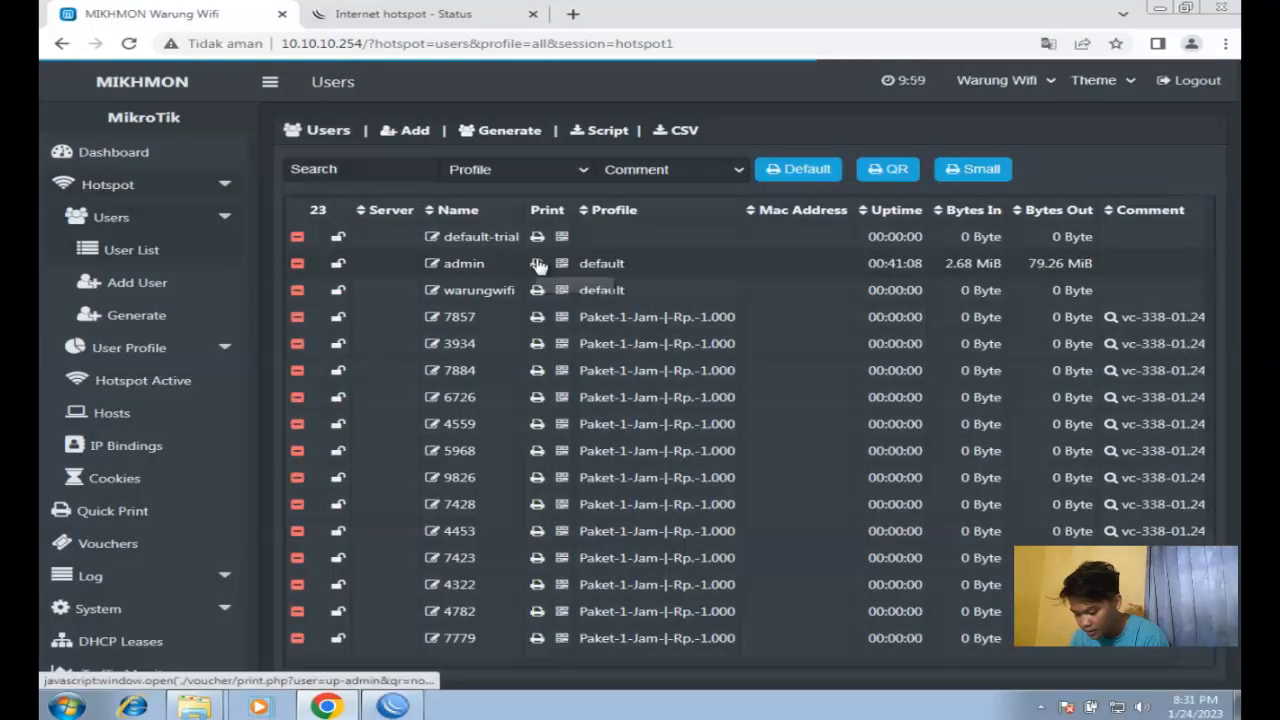
click(677, 170)
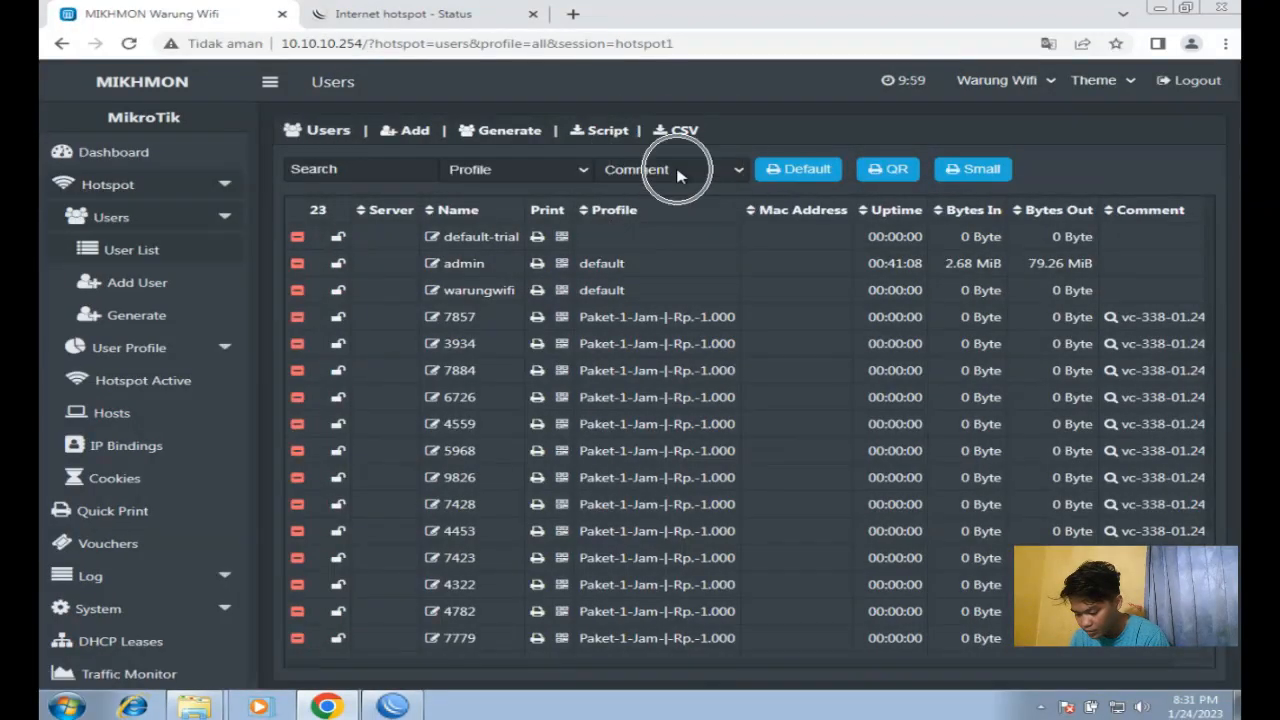
click(678, 172)
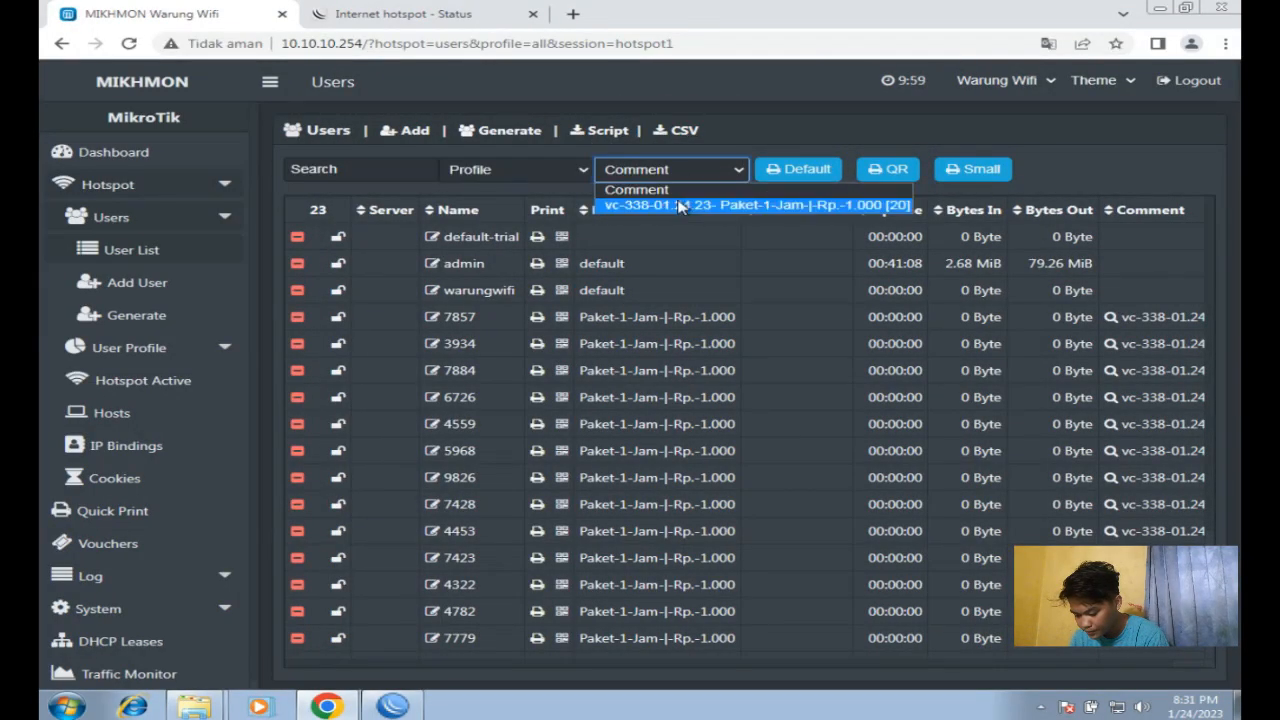
click(678, 206)
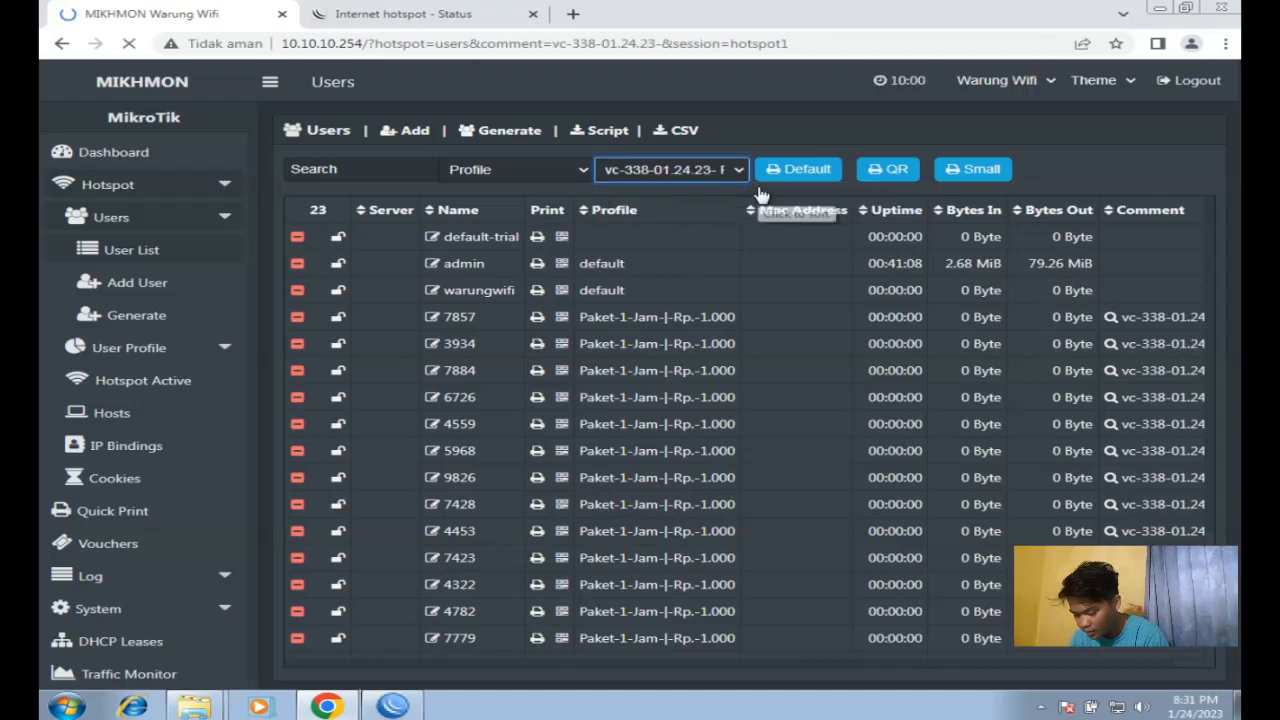
click(952, 177)
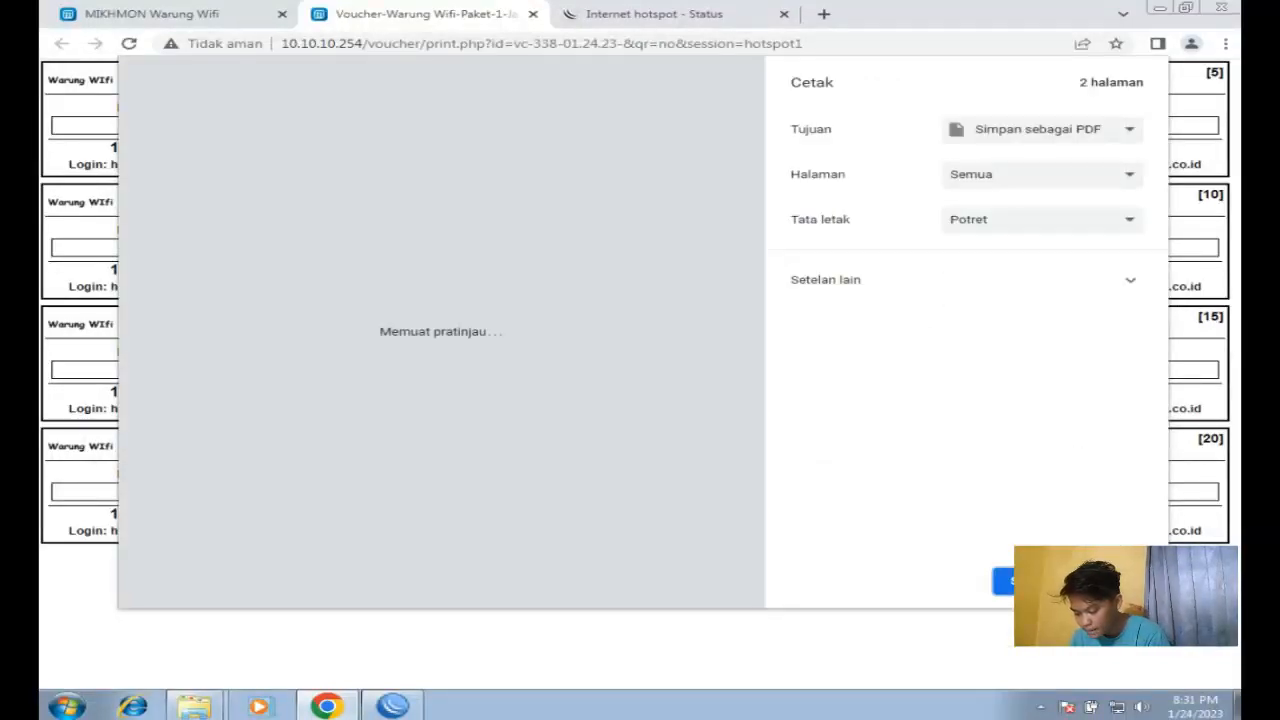
key(Escape)
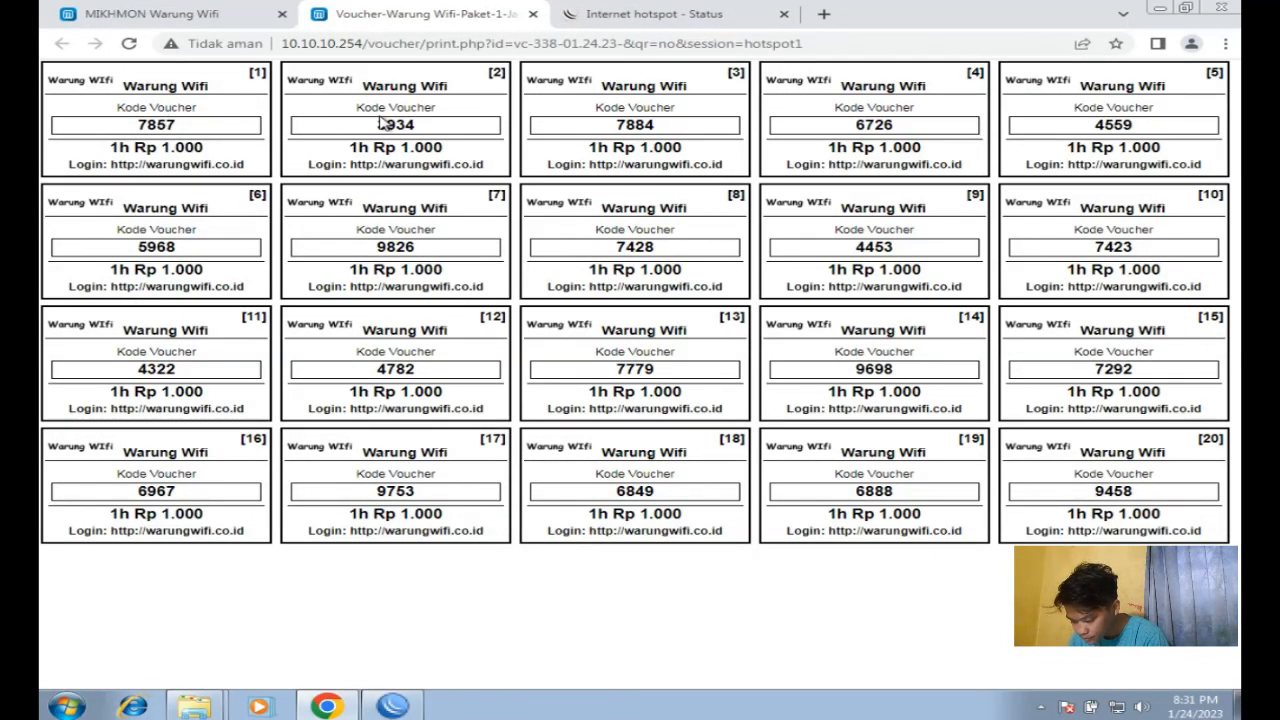
click(577, 96)
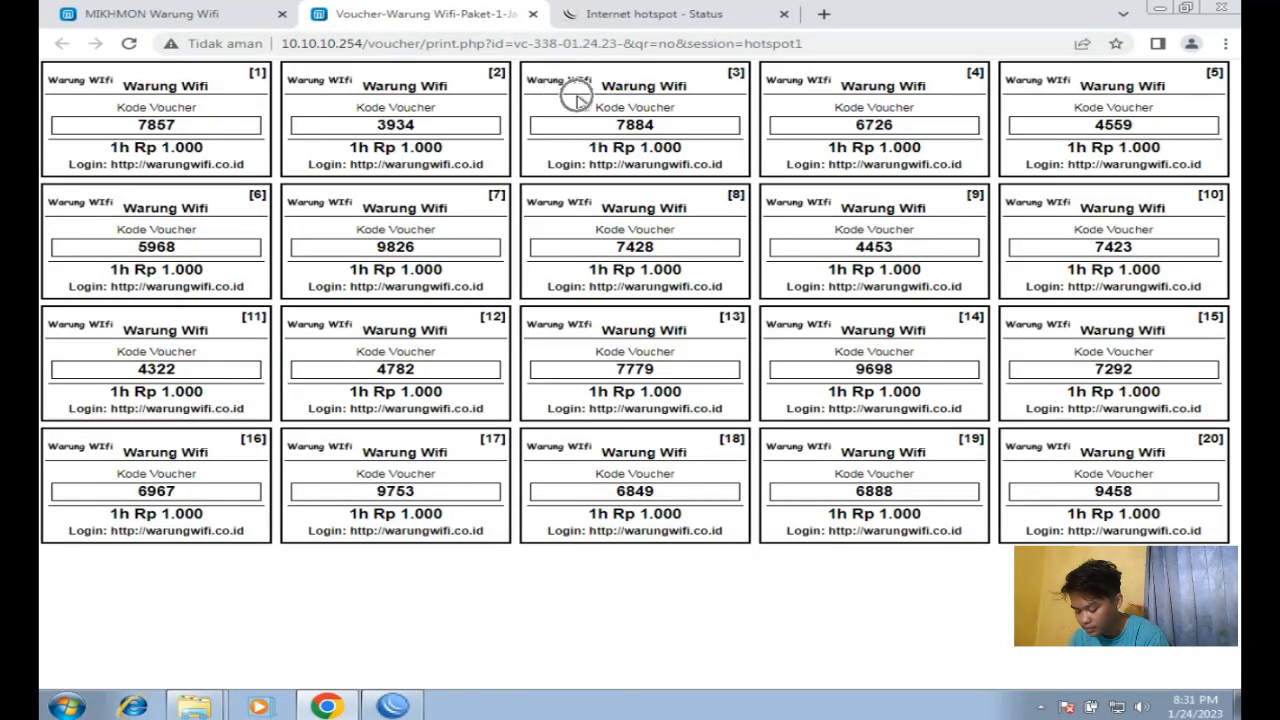
Step: Log out the current voucher session from the hotspot status page and go to the login page
click(672, 20)
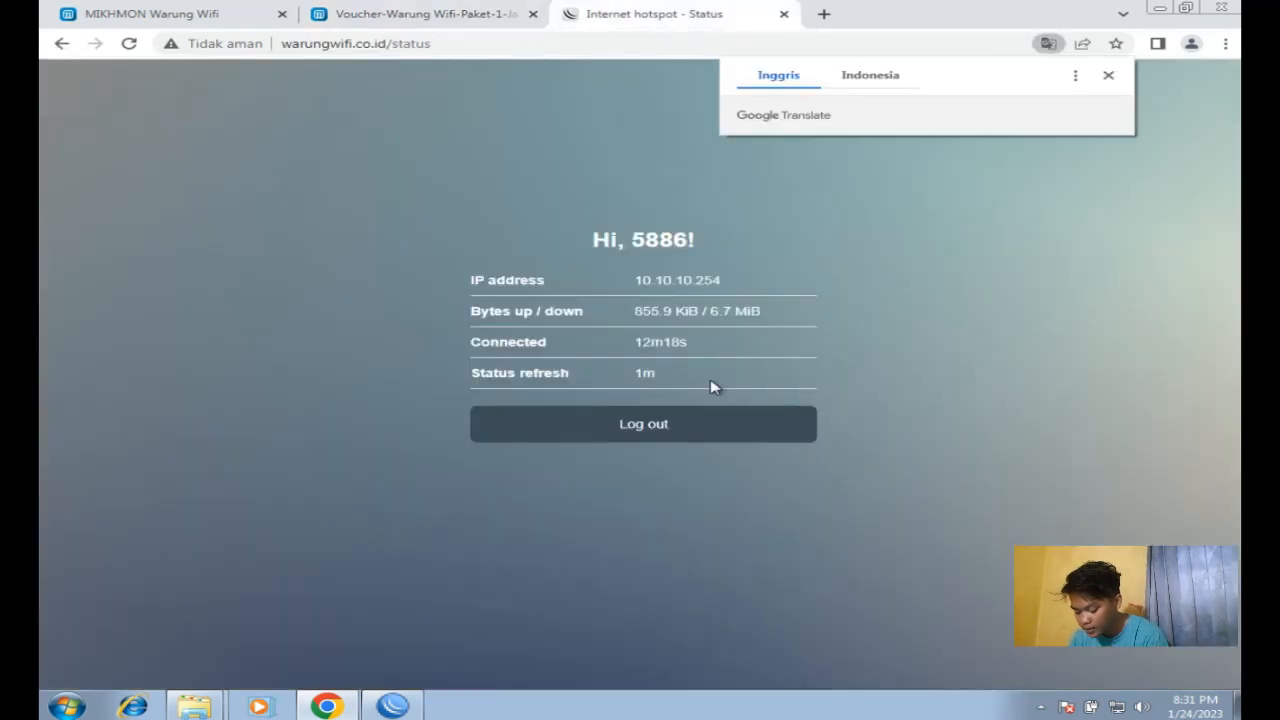
click(689, 425)
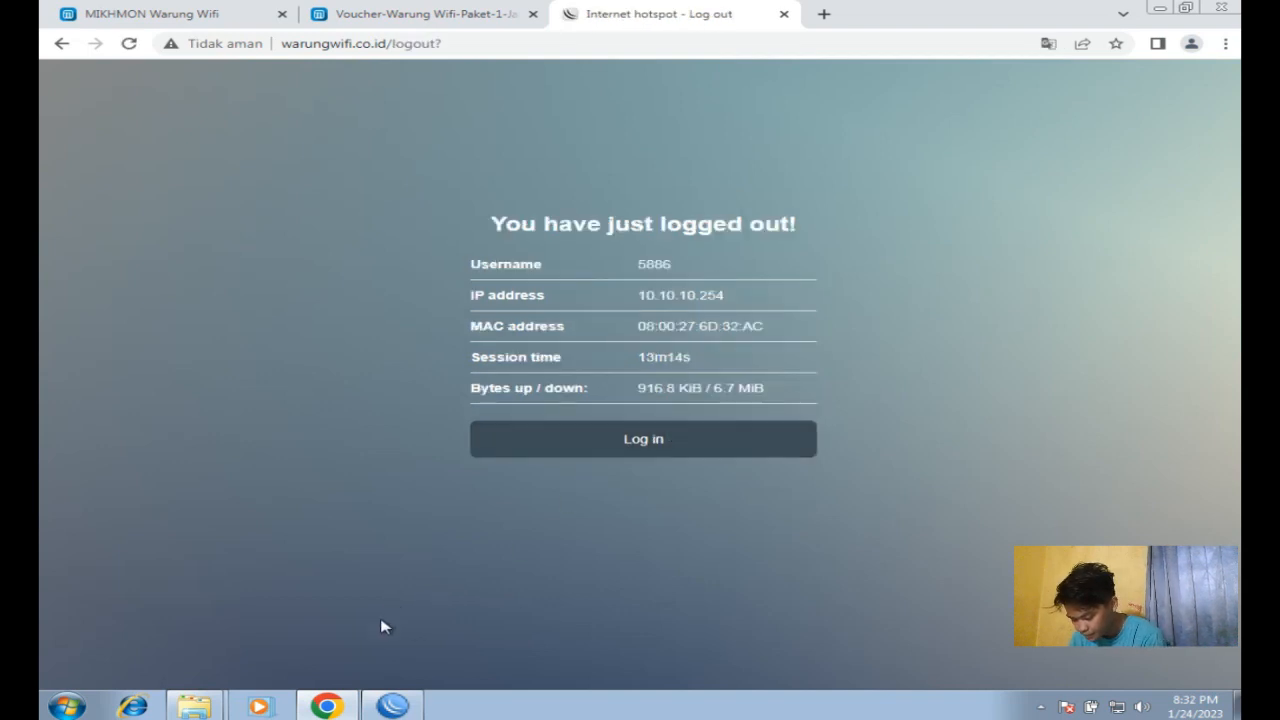
click(392, 706)
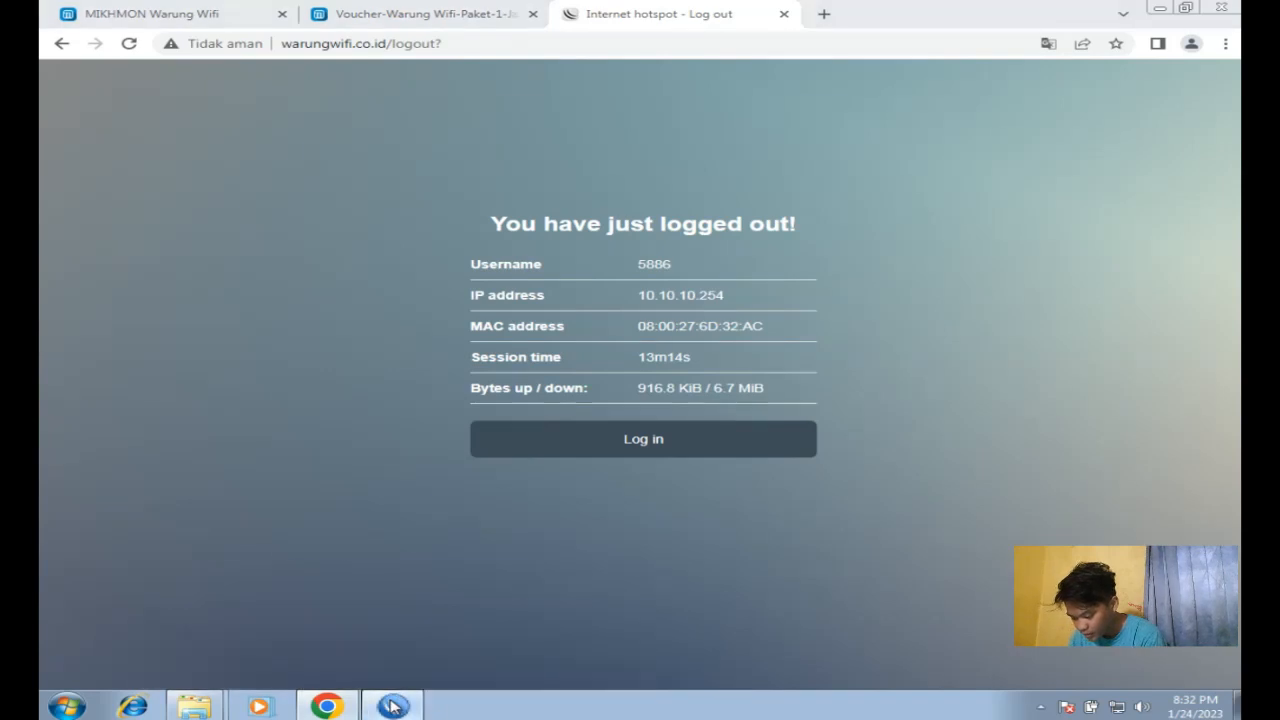
click(407, 318)
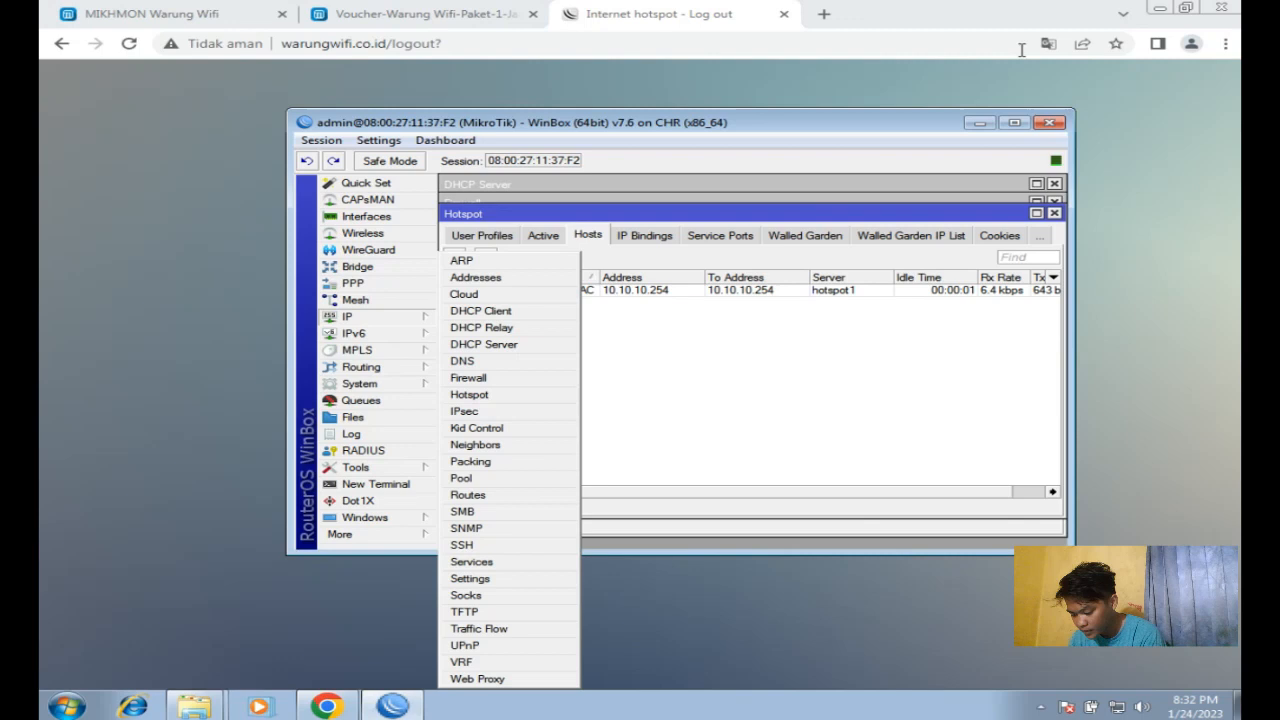
click(1104, 8)
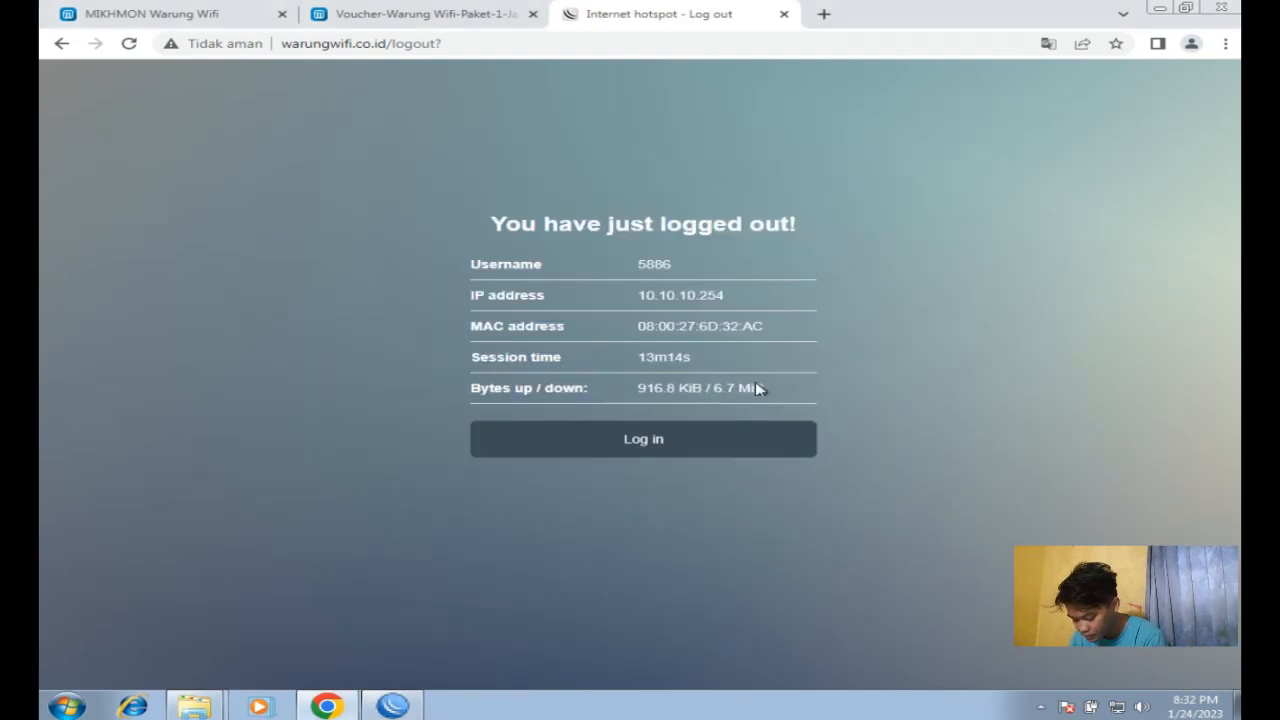
click(692, 439)
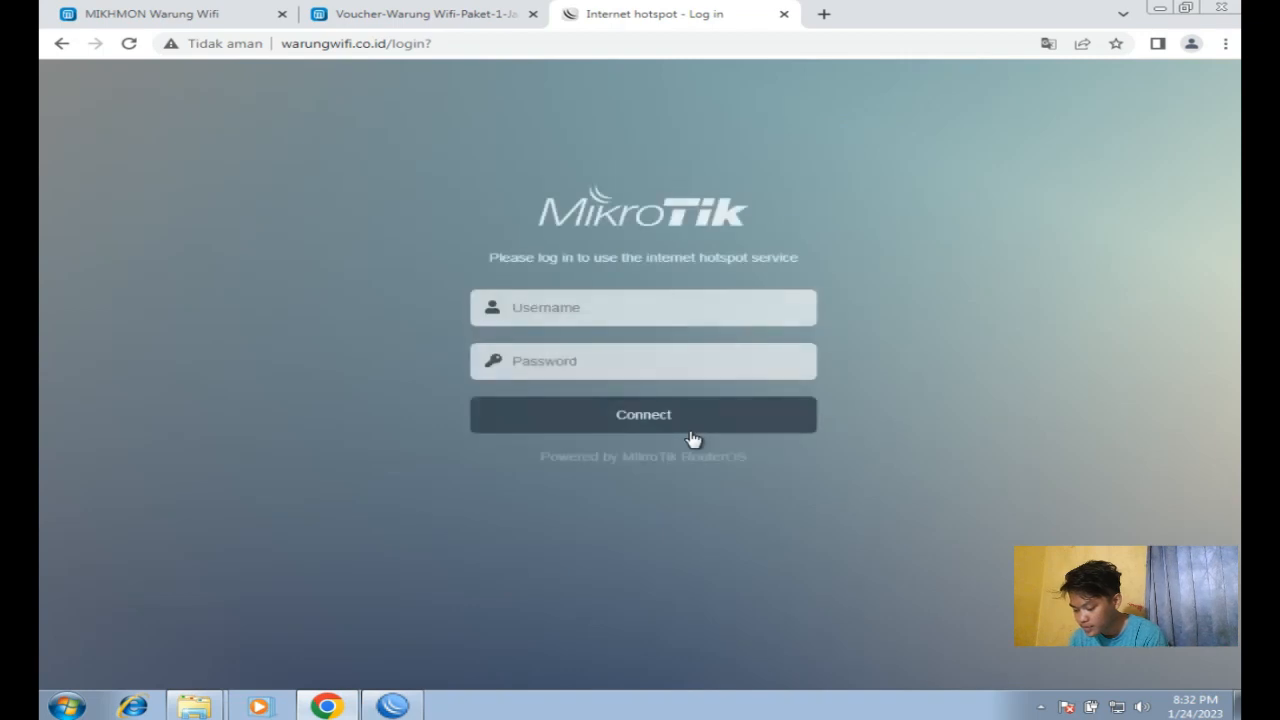
Step: Copy the first vc-338 voucher's code from the printed sheet
click(441, 20)
drag(176, 127, 152, 125)
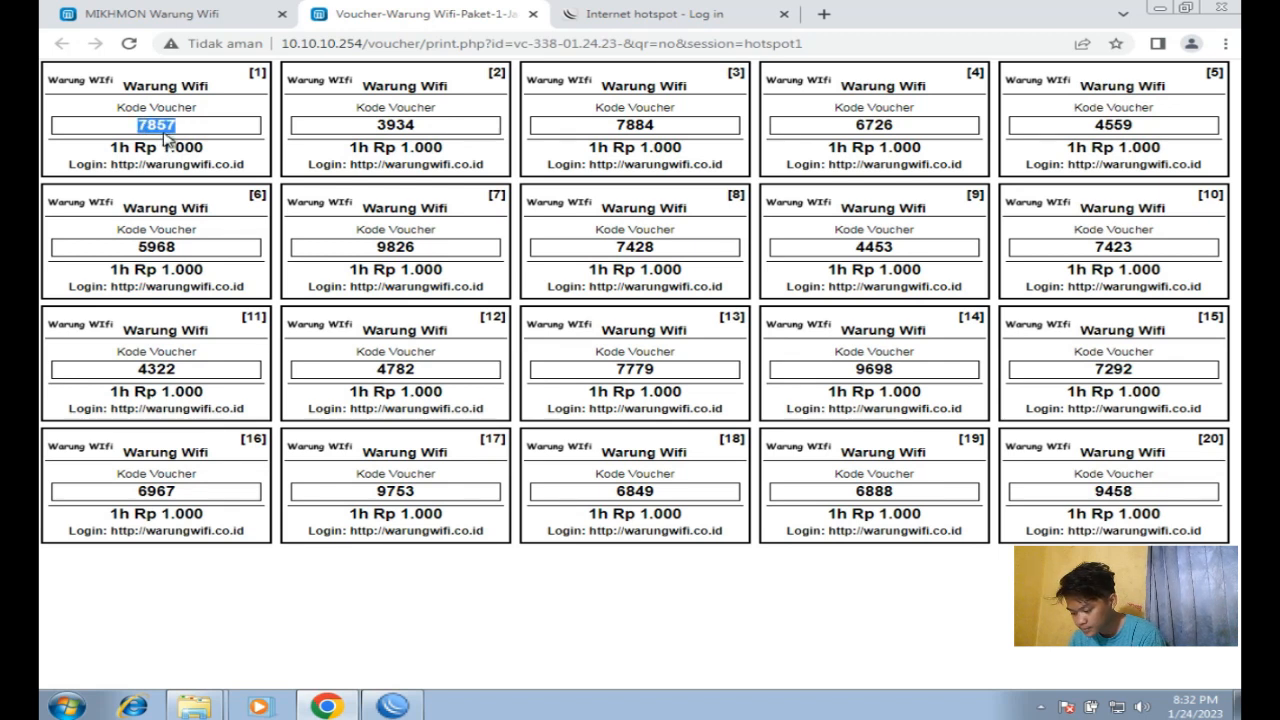
right_click(172, 127)
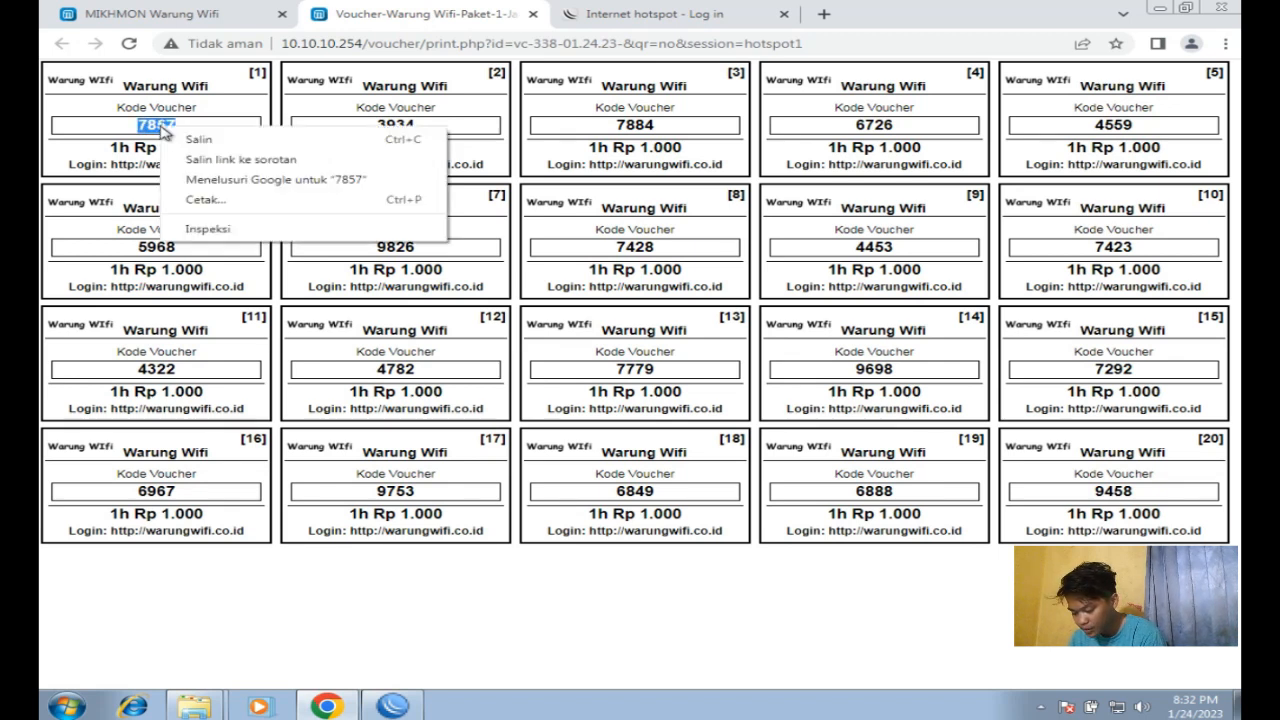
click(198, 136)
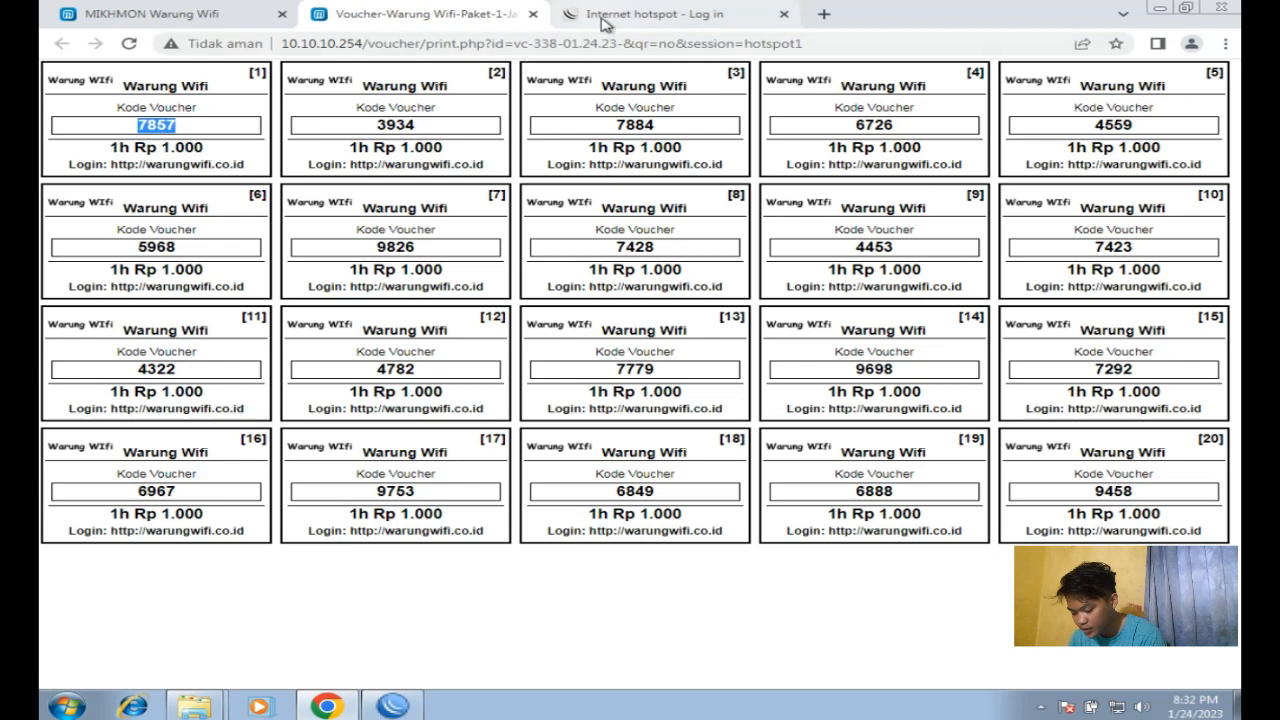
Step: Log in to the hotspot using that code as username and password, then return to the sheet
click(603, 20)
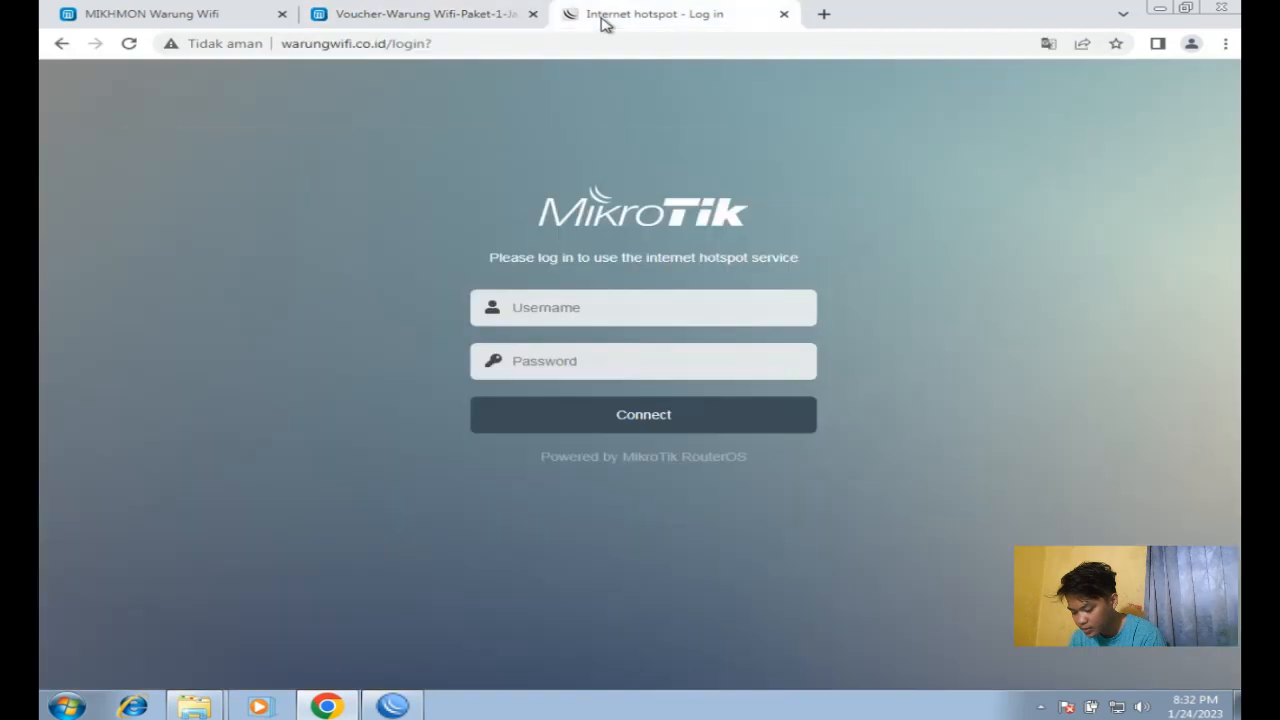
right_click(579, 312)
click(636, 415)
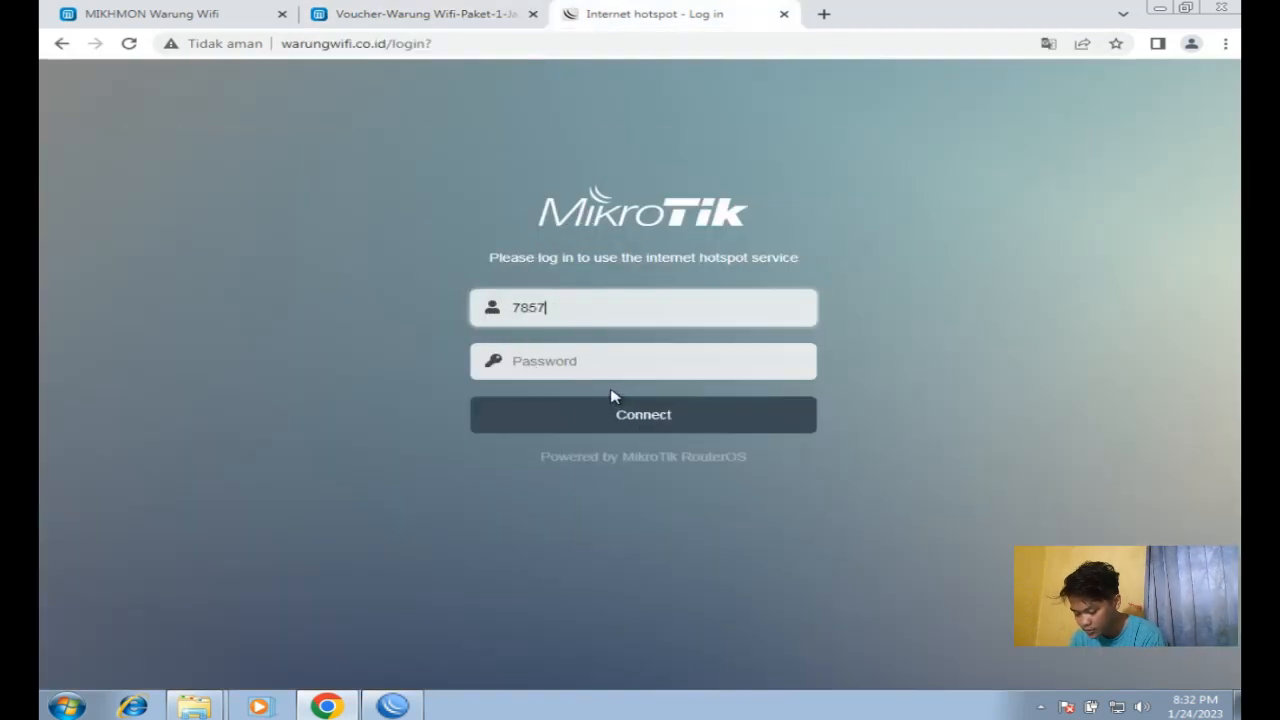
right_click(566, 367)
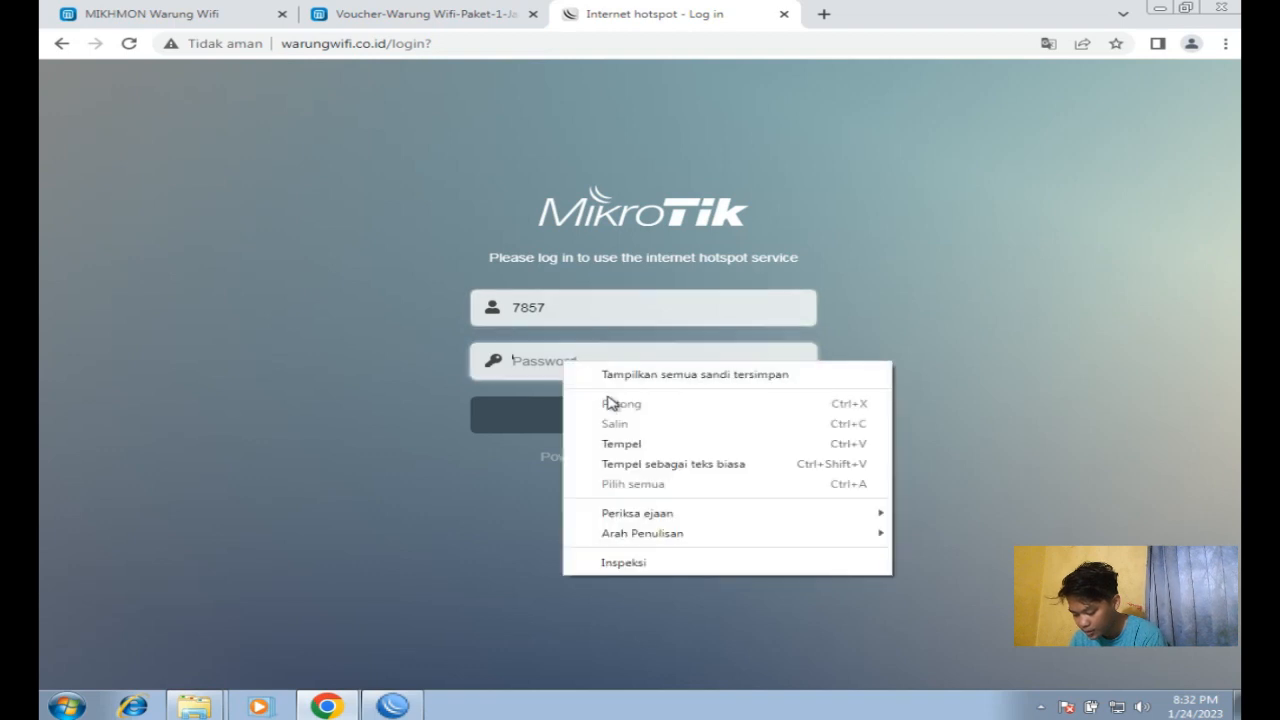
click(641, 446)
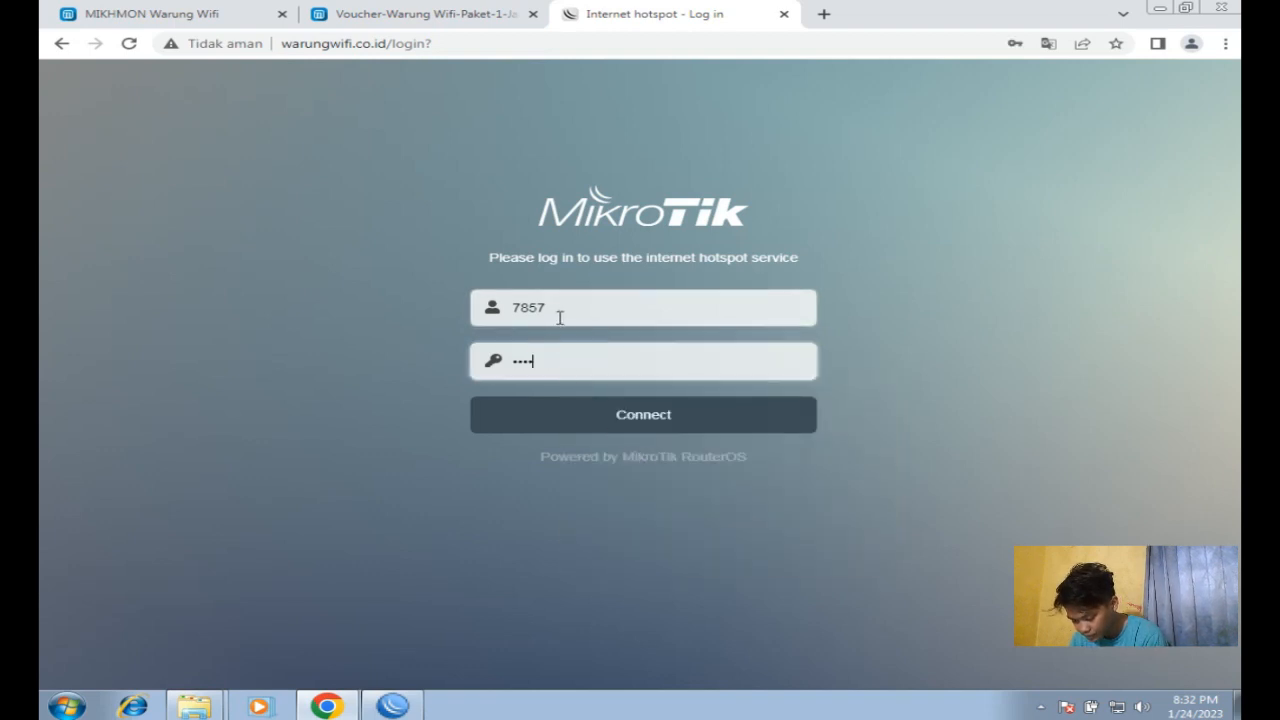
click(592, 414)
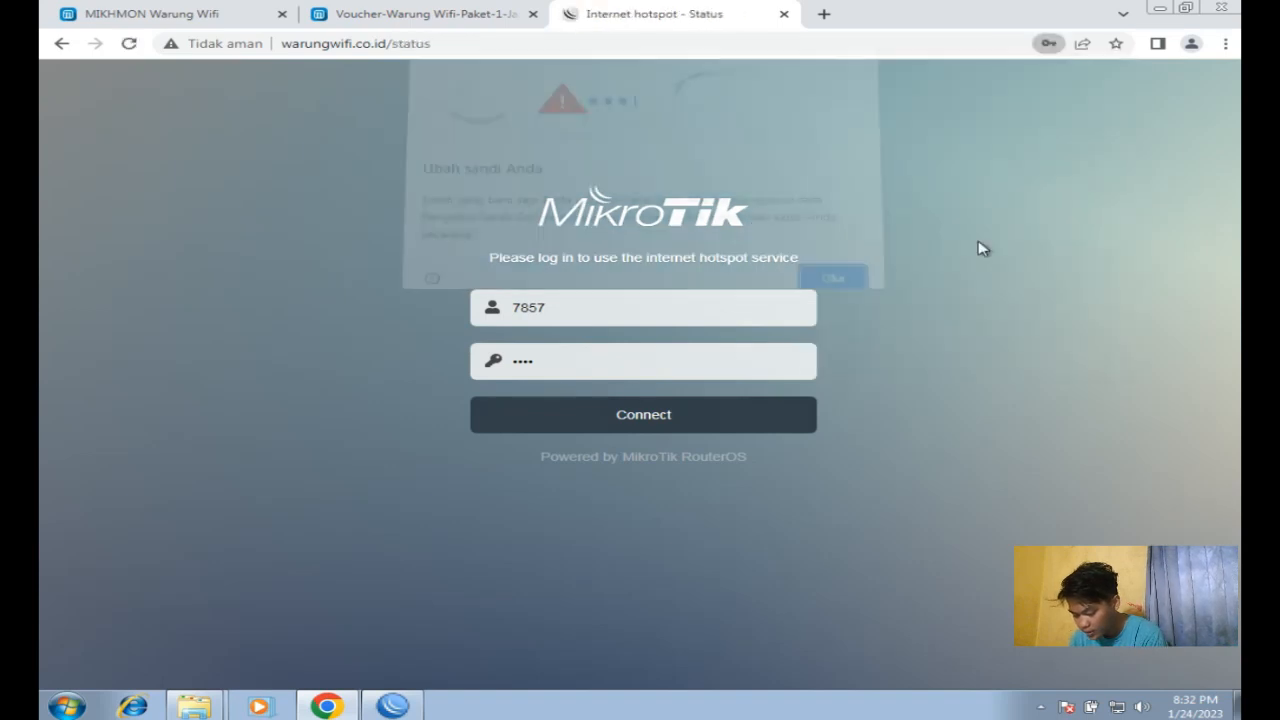
click(829, 284)
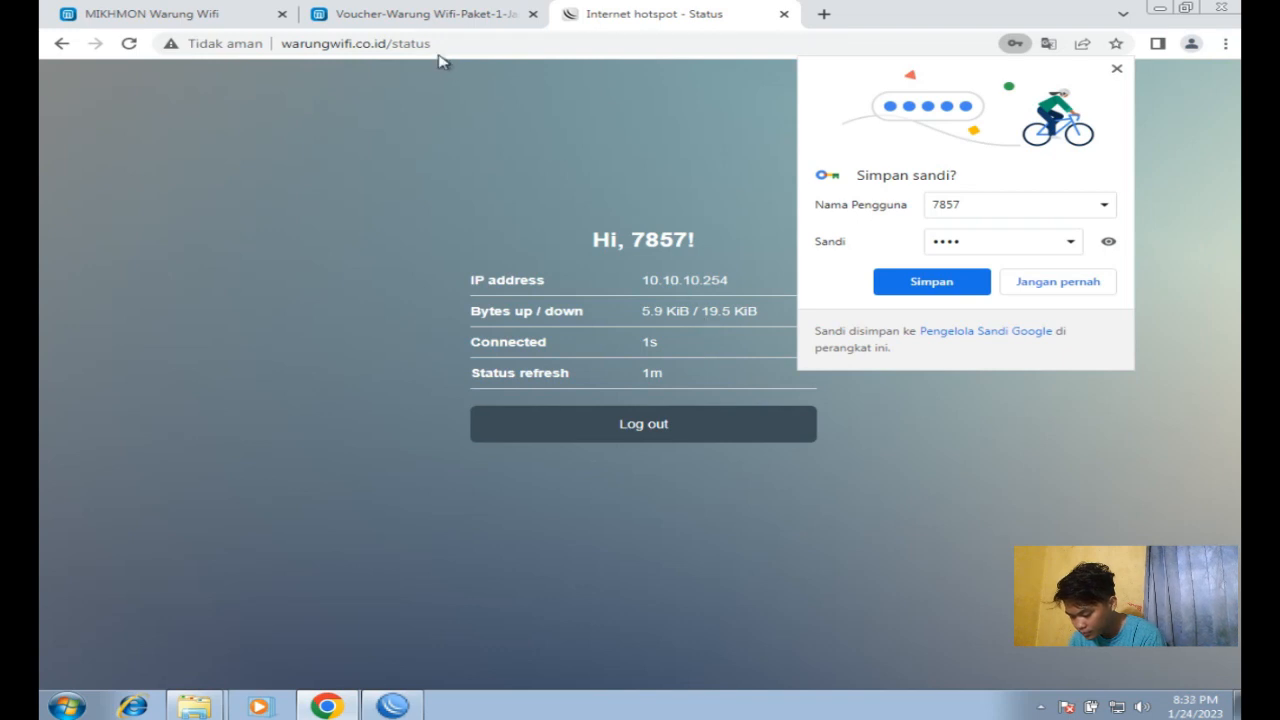
click(405, 18)
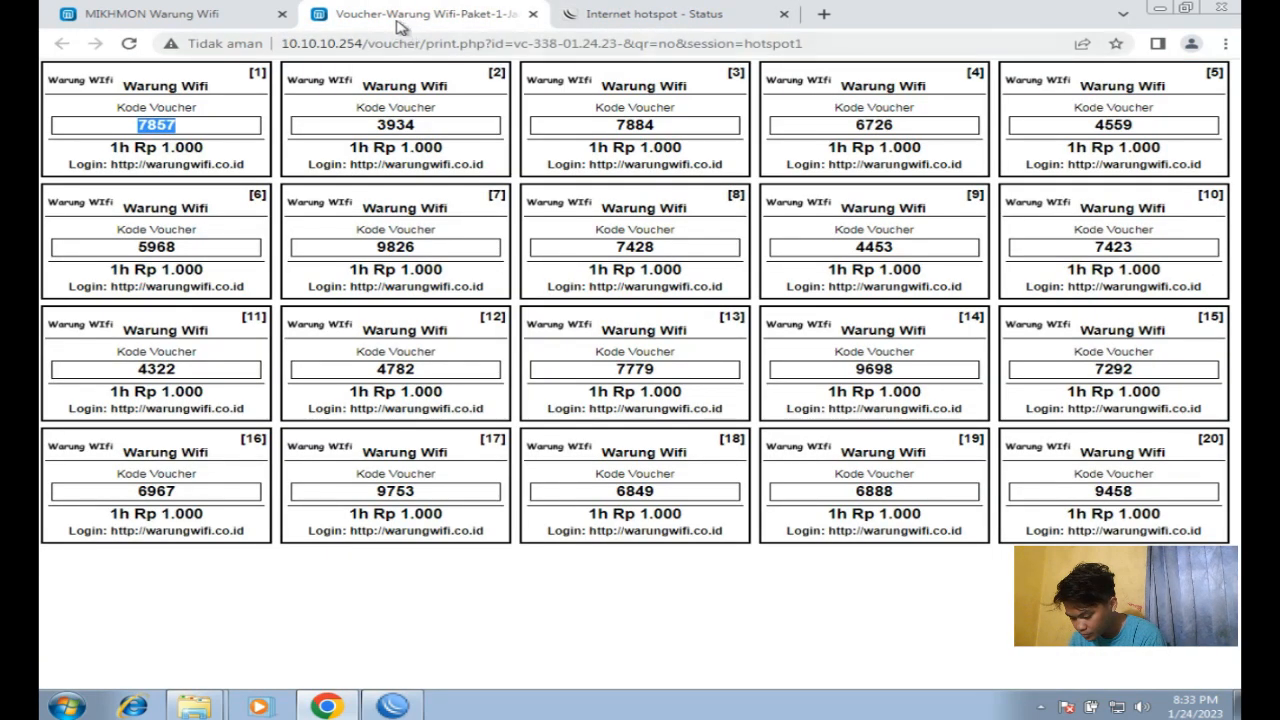
click(212, 16)
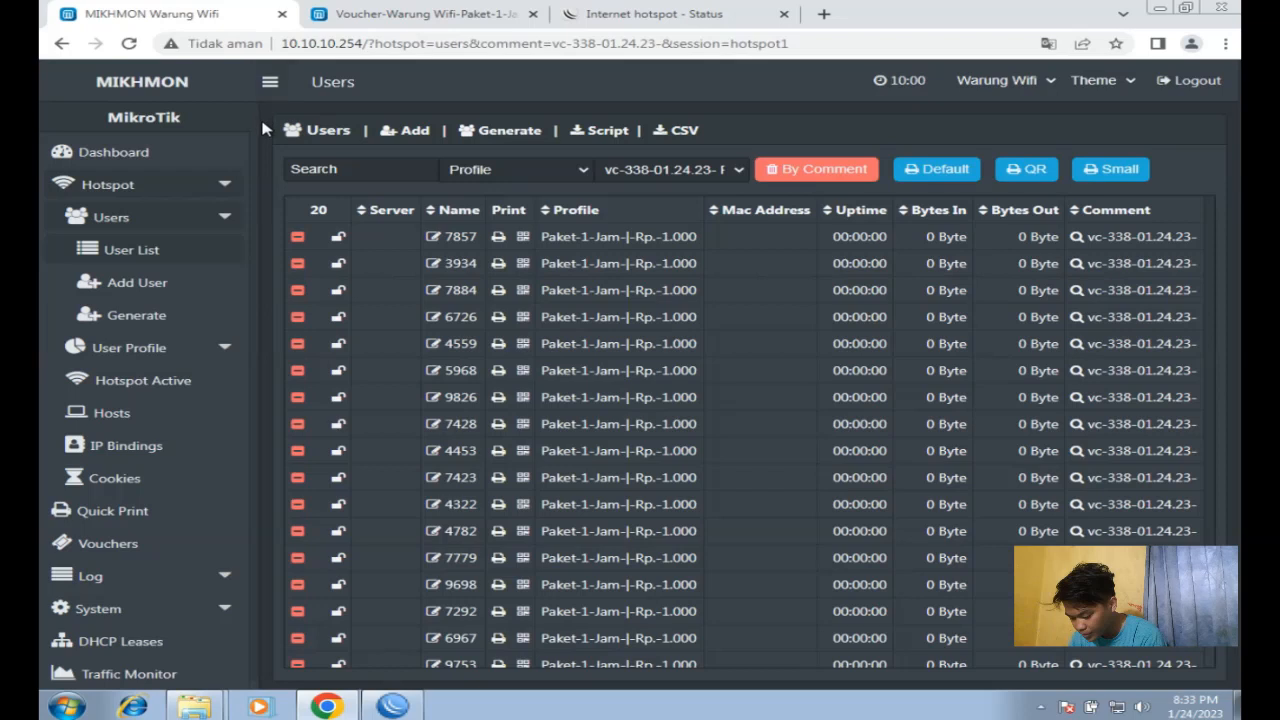
click(146, 364)
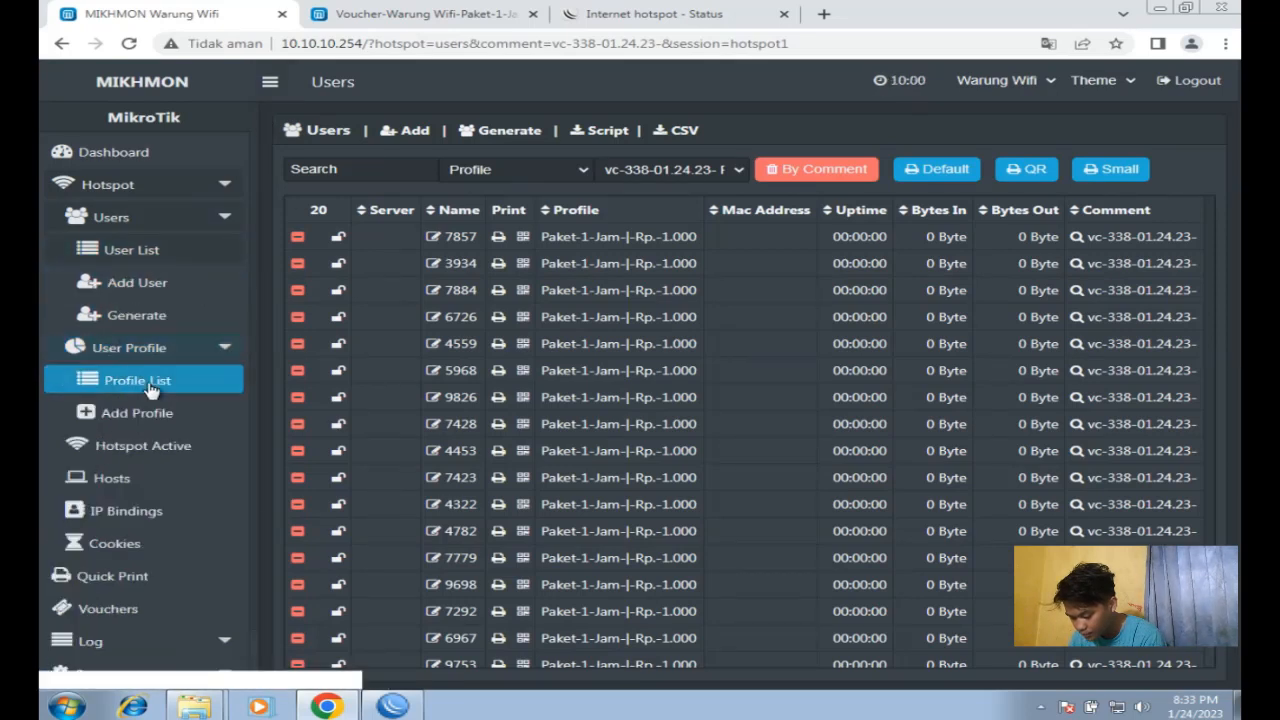
click(145, 393)
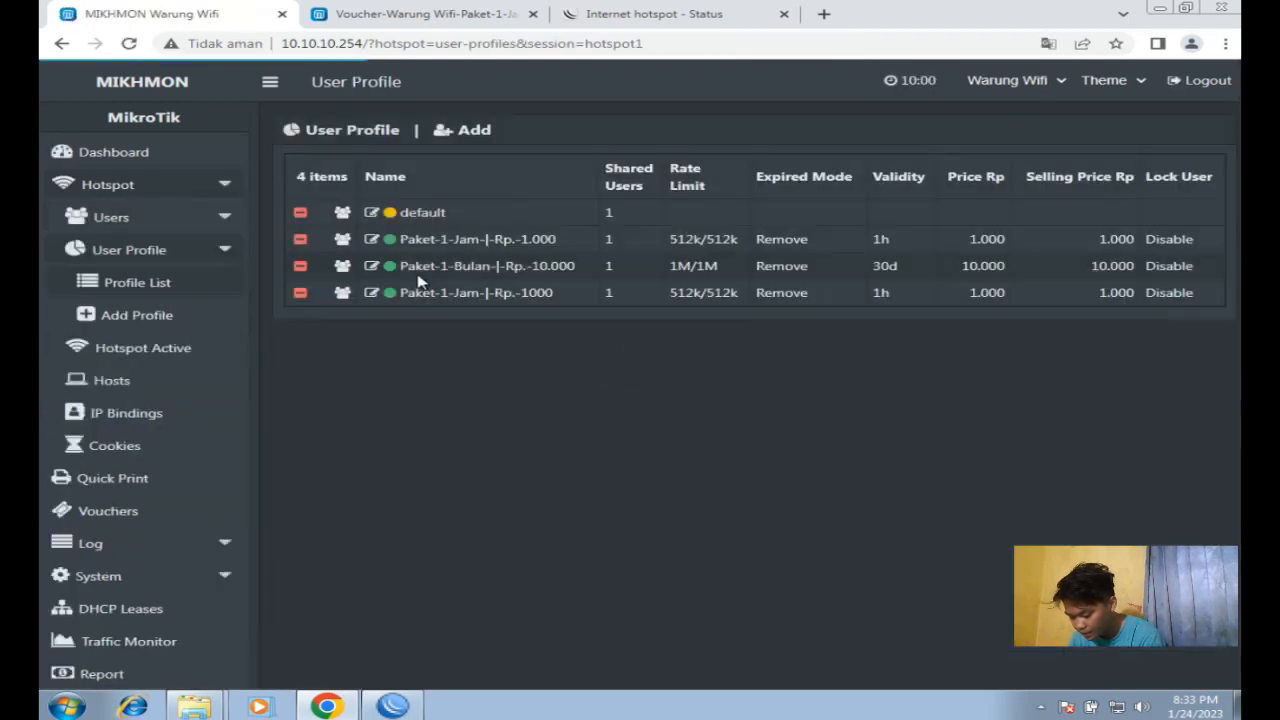
click(511, 243)
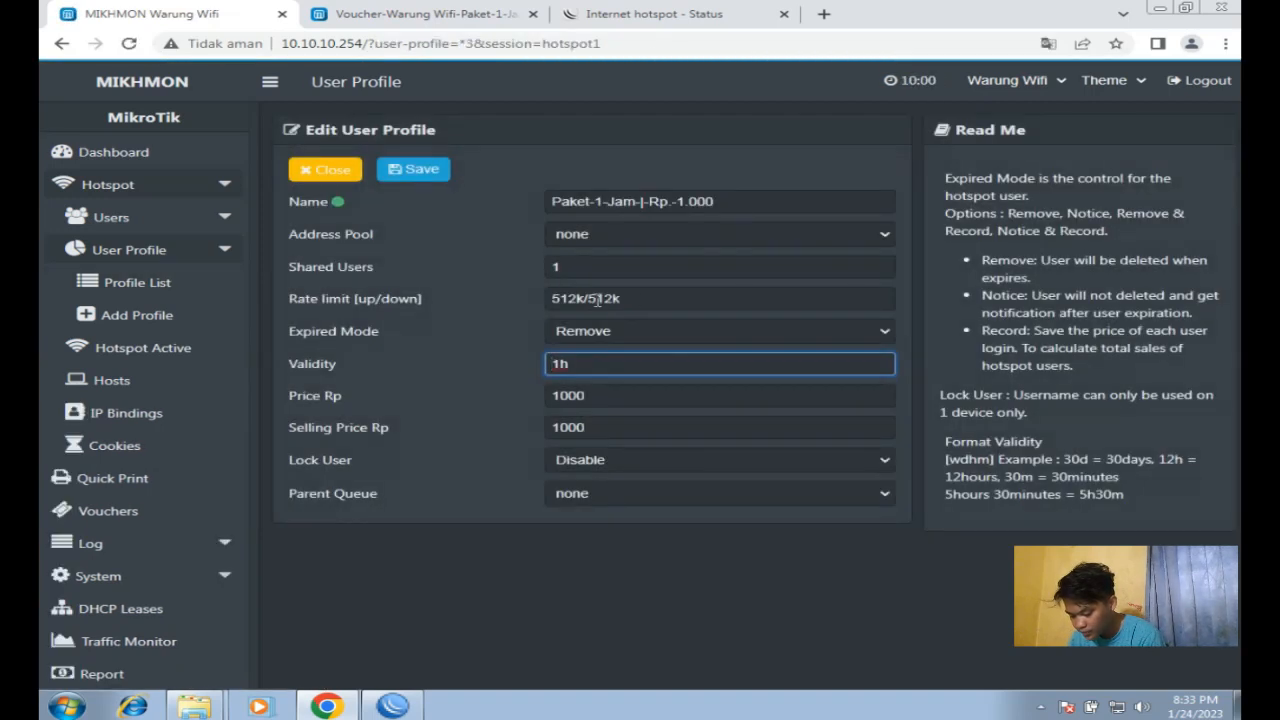
drag(632, 299, 543, 300)
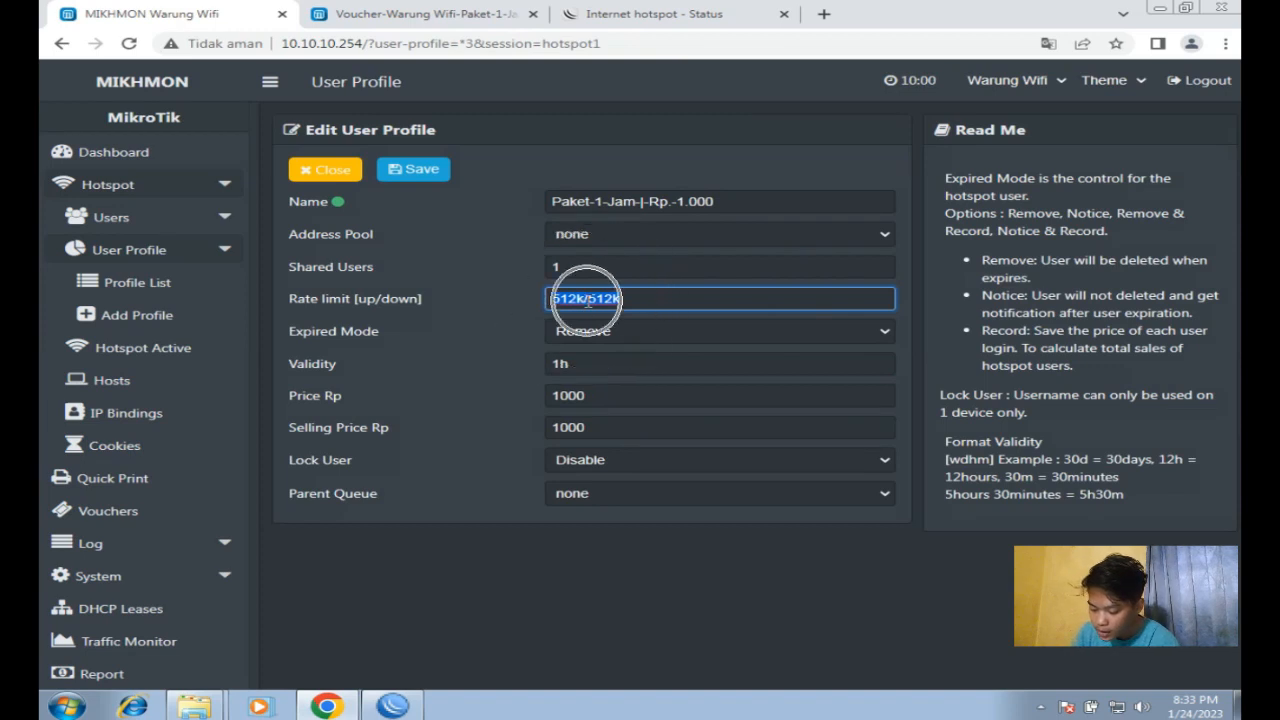
click(613, 22)
click(588, 43)
Step: Search Google for speedtest and run the test, getting 0.04 Mbps down and 0.39 Mbps up
text(speedtest)
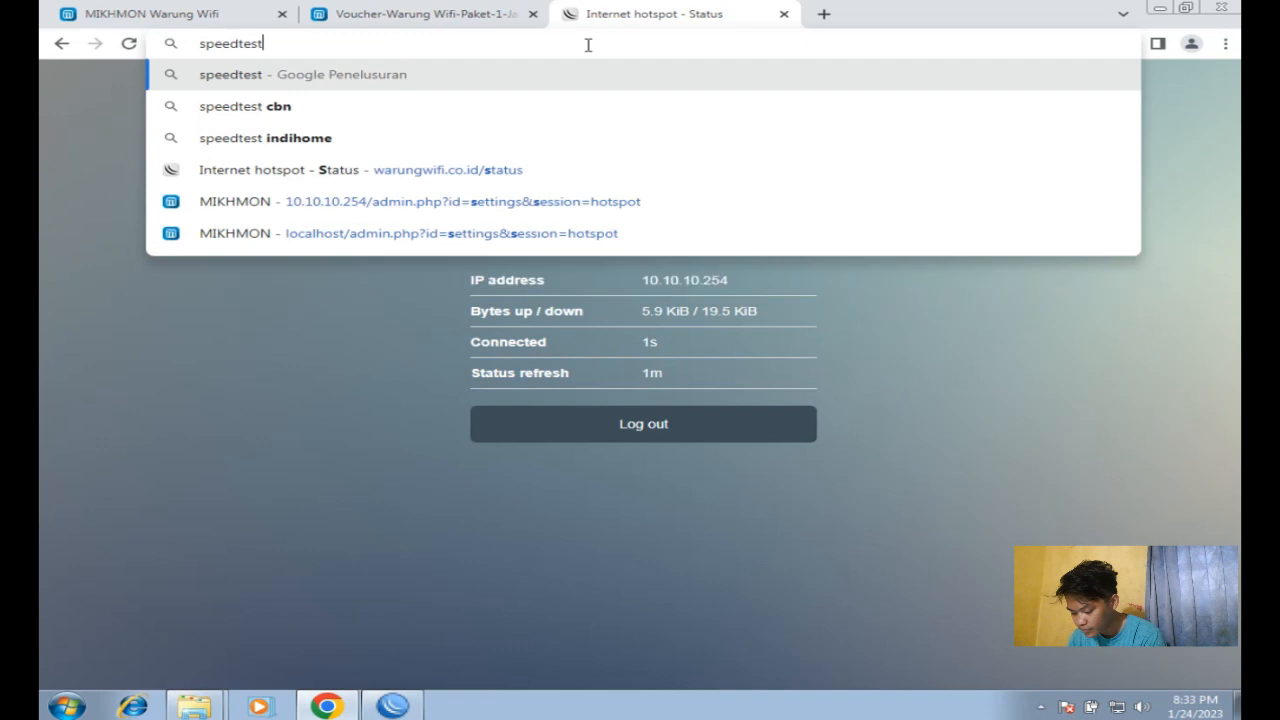
key(Return)
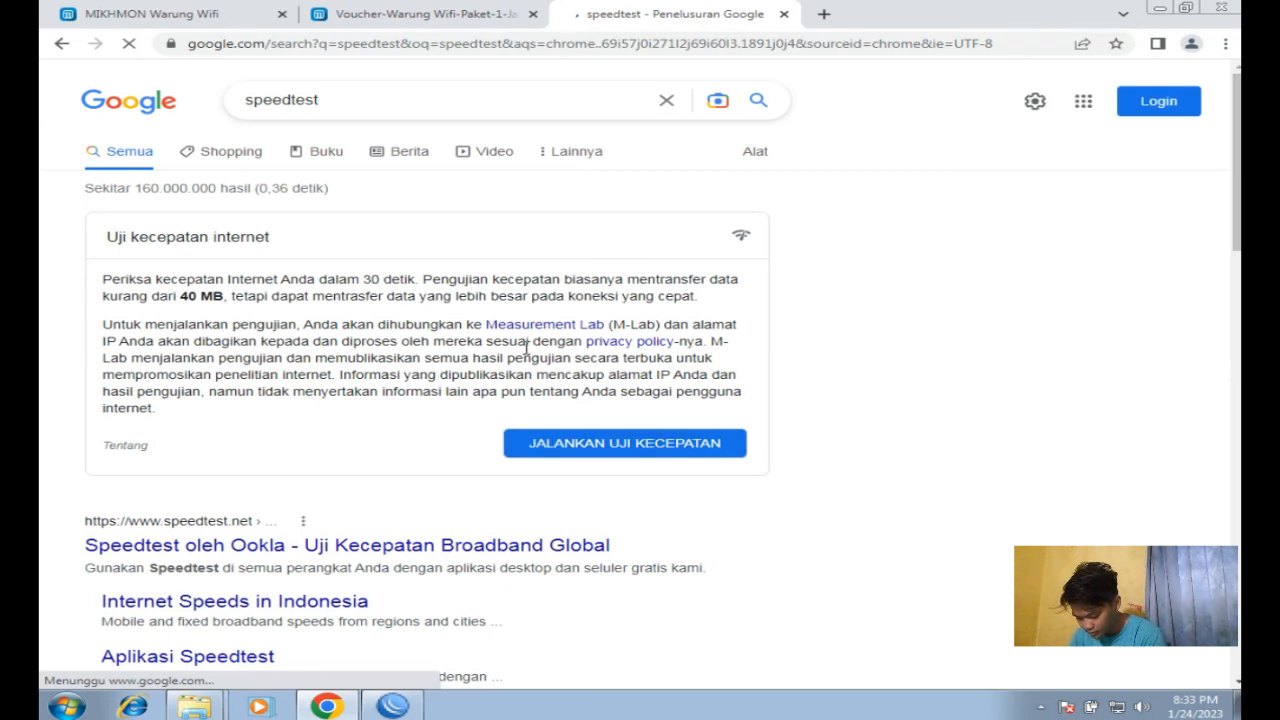
click(556, 444)
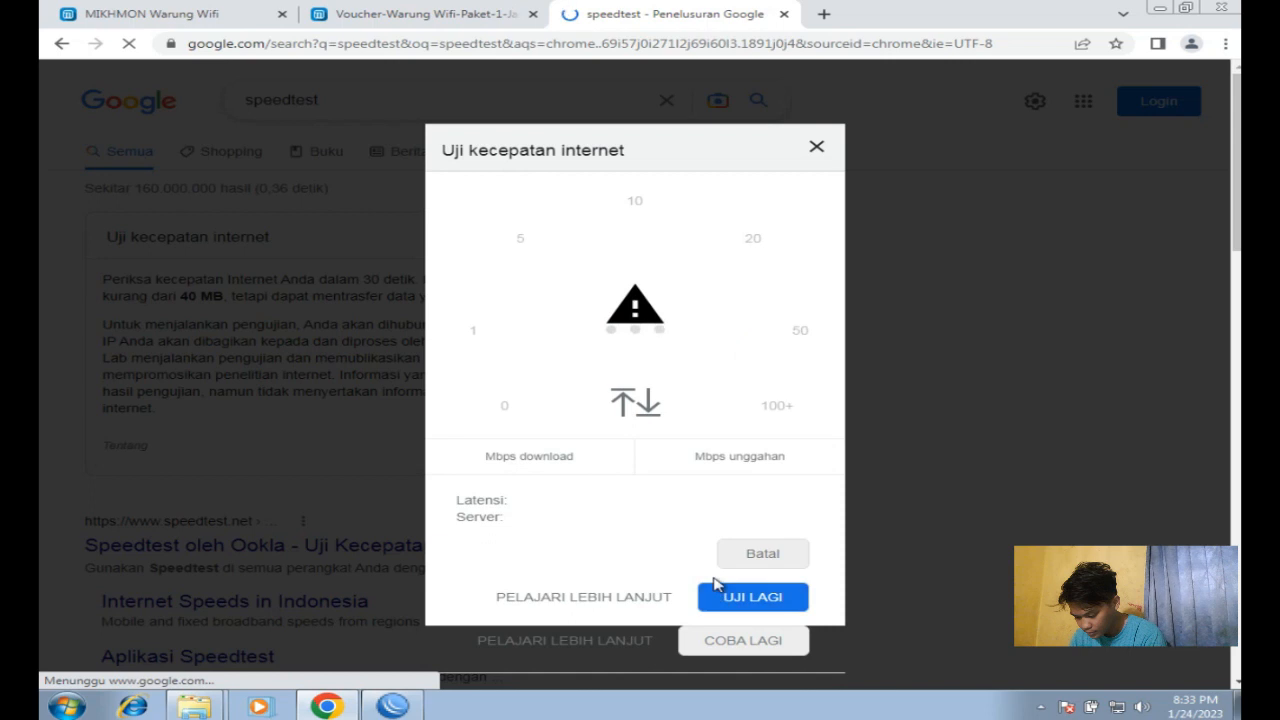
click(740, 640)
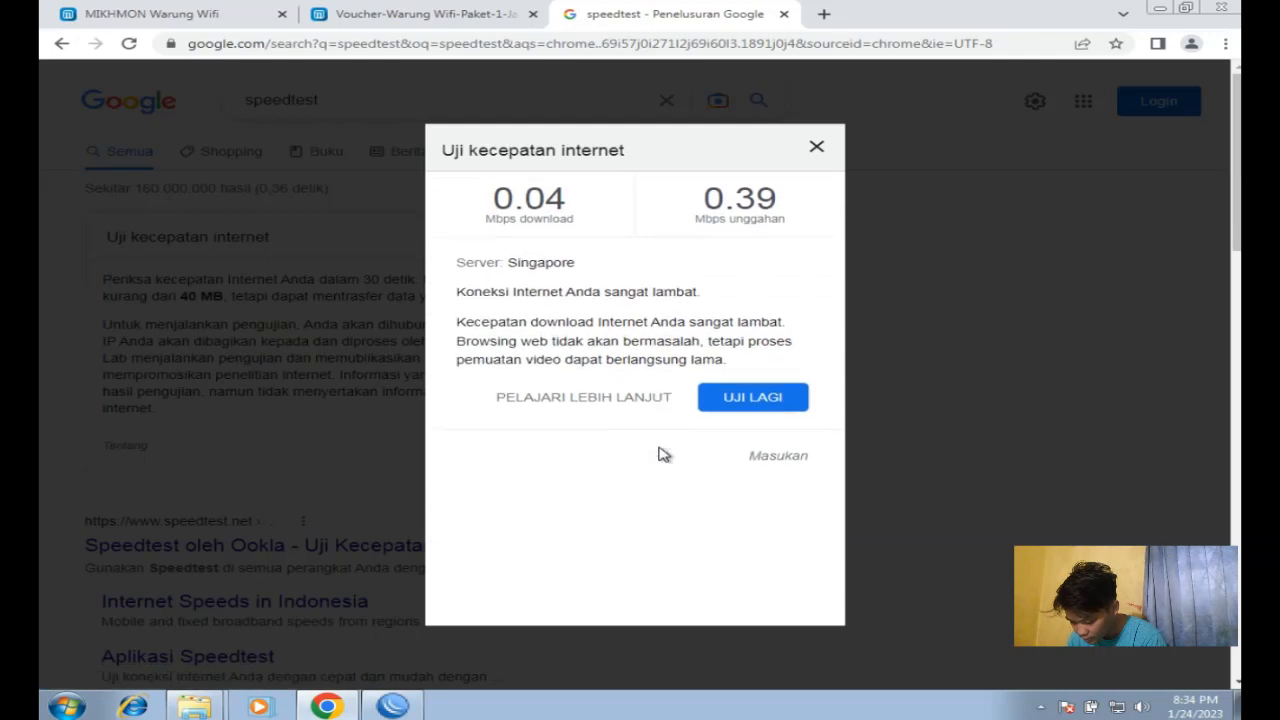
drag(787, 201, 708, 205)
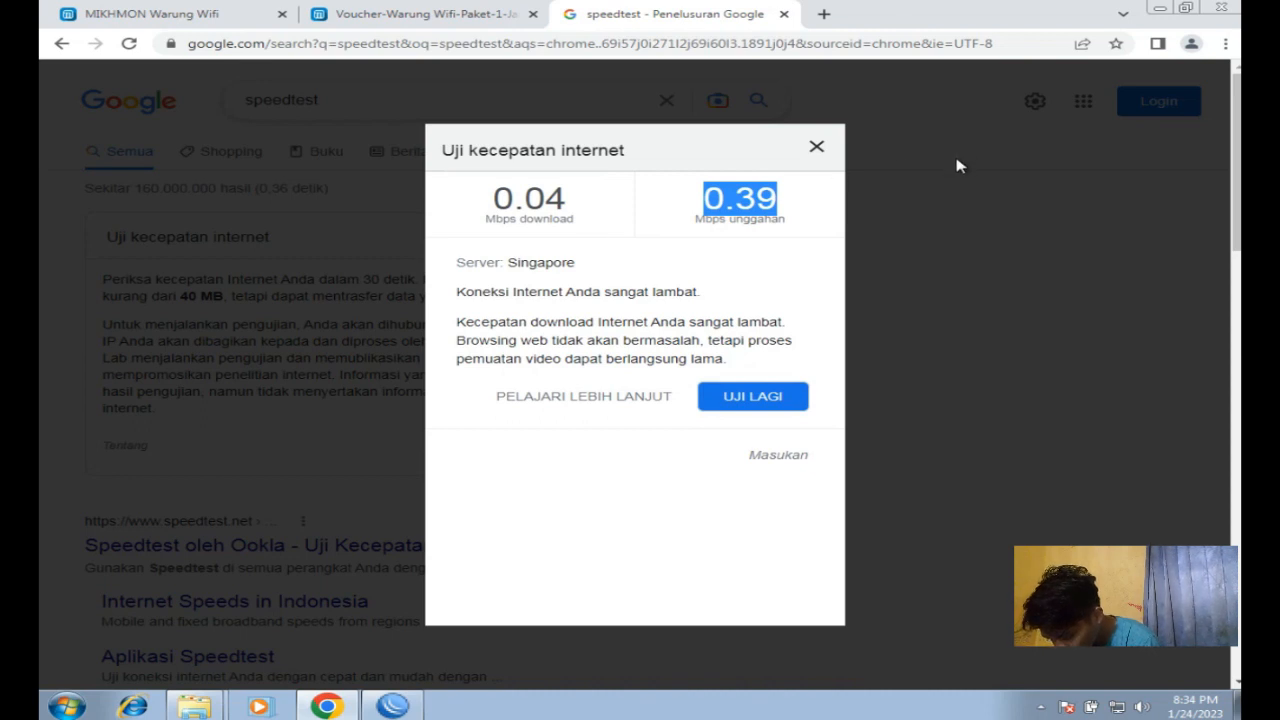
Step: Switch back to Mikhmon and open its Dashboard from the sidebar
click(172, 18)
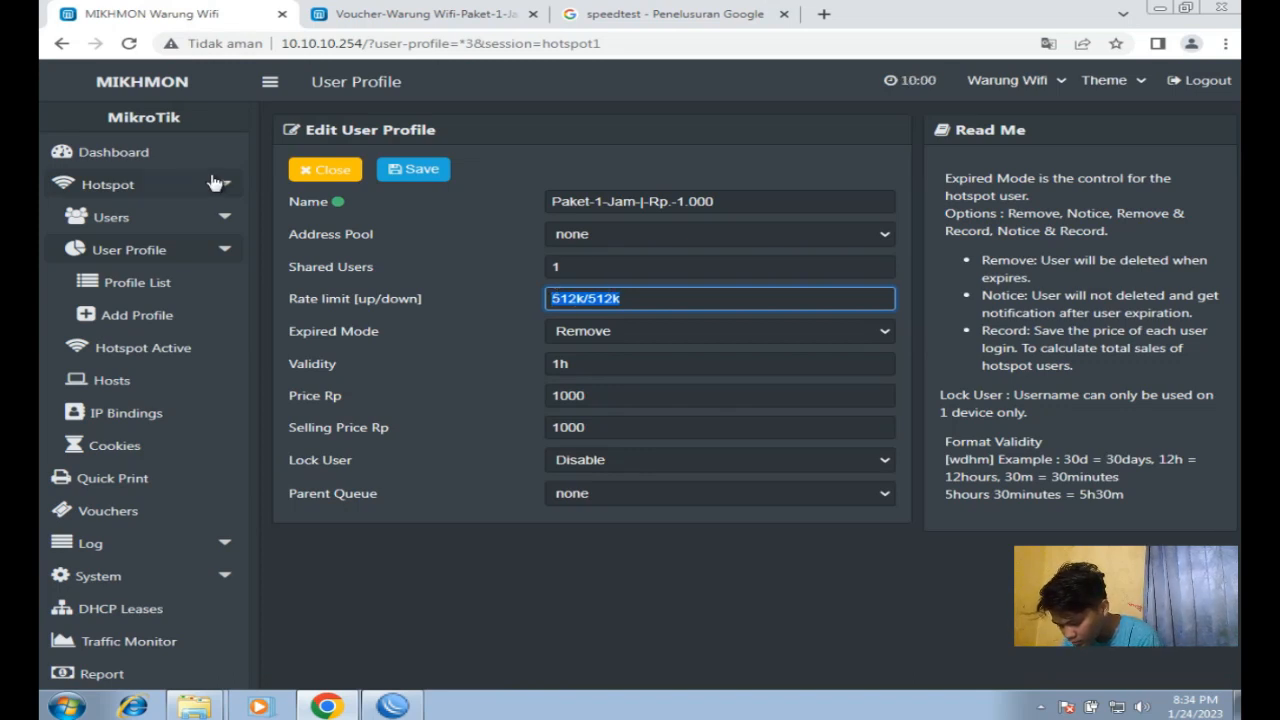
click(157, 155)
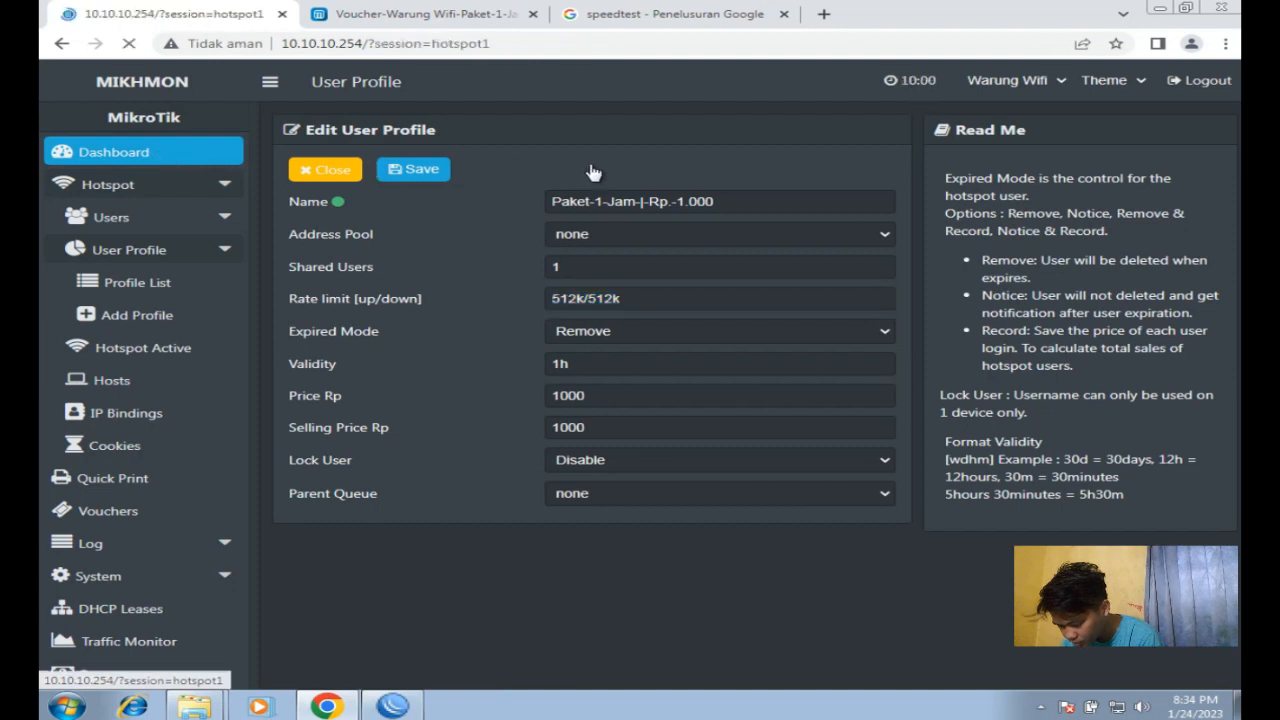